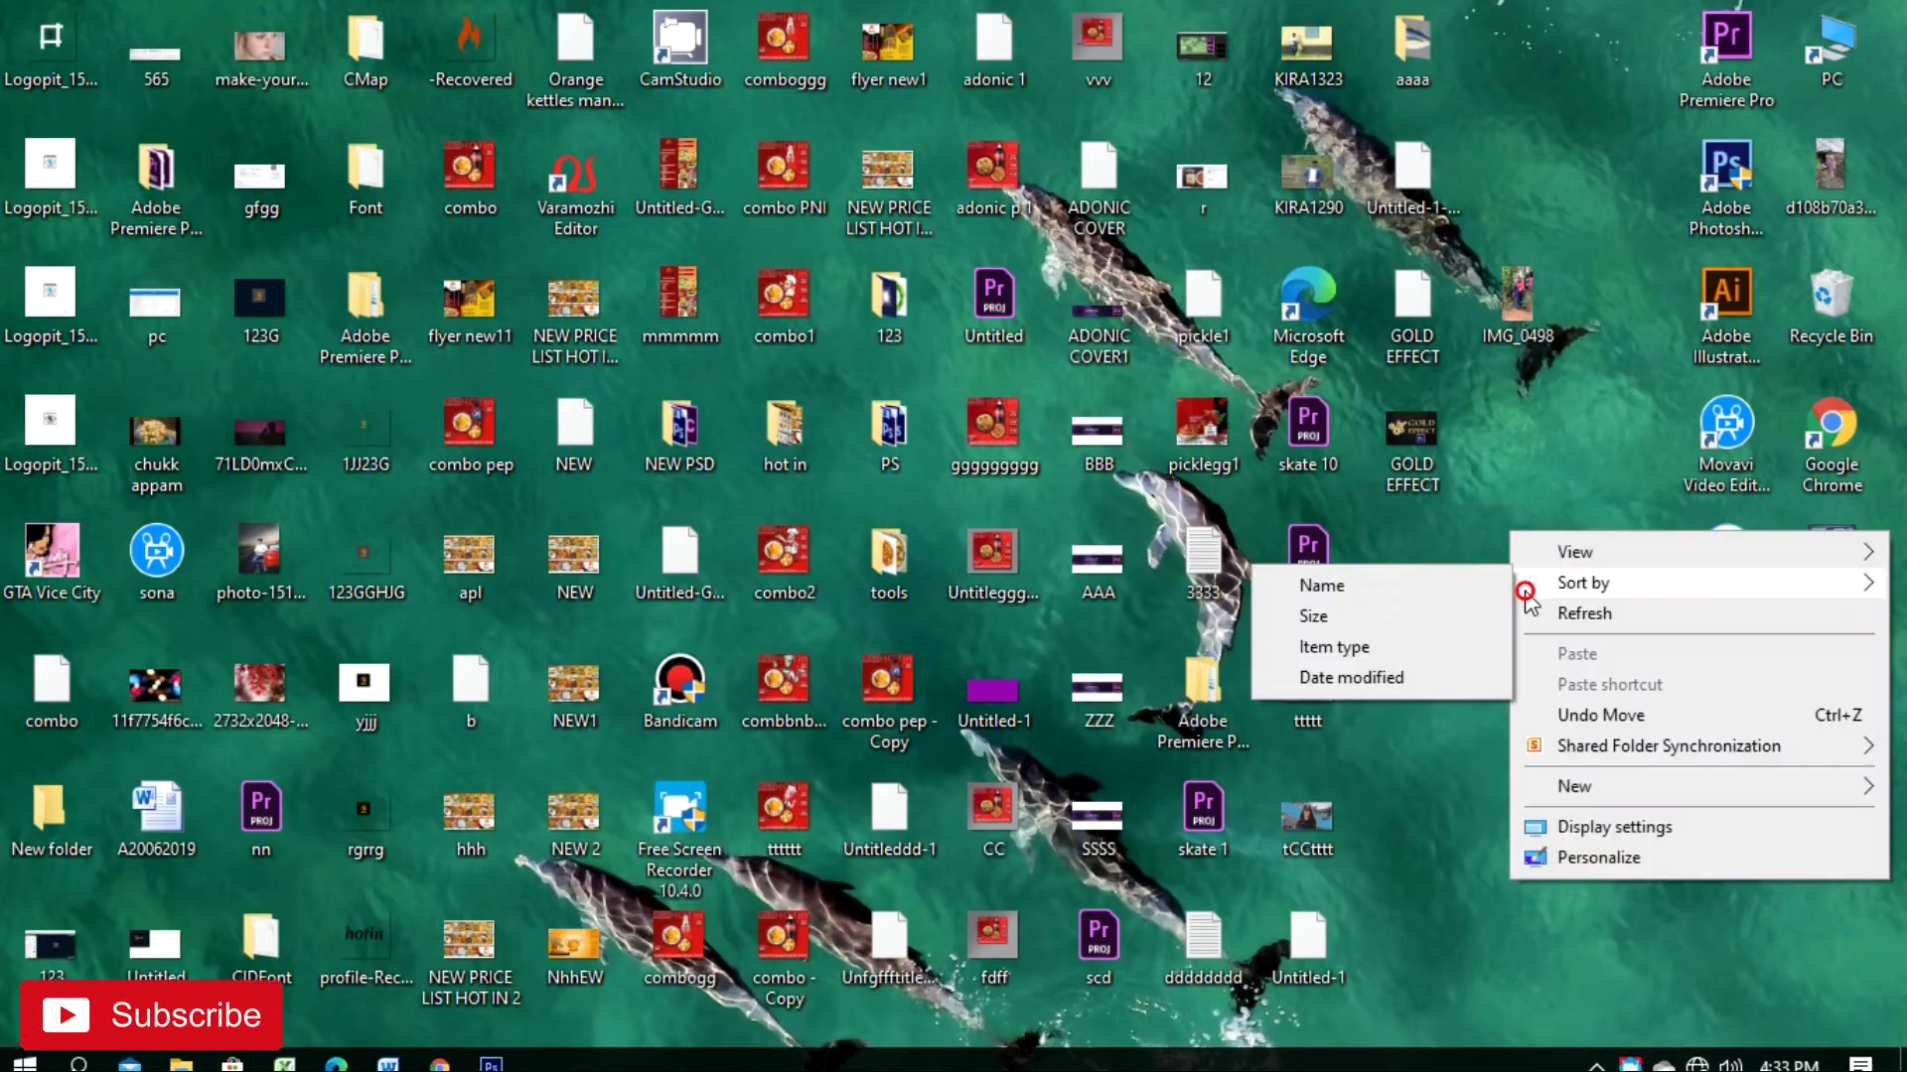
- Refresh the Windows desktop
{"action": "left_click", "coordinate": [1535, 612]}
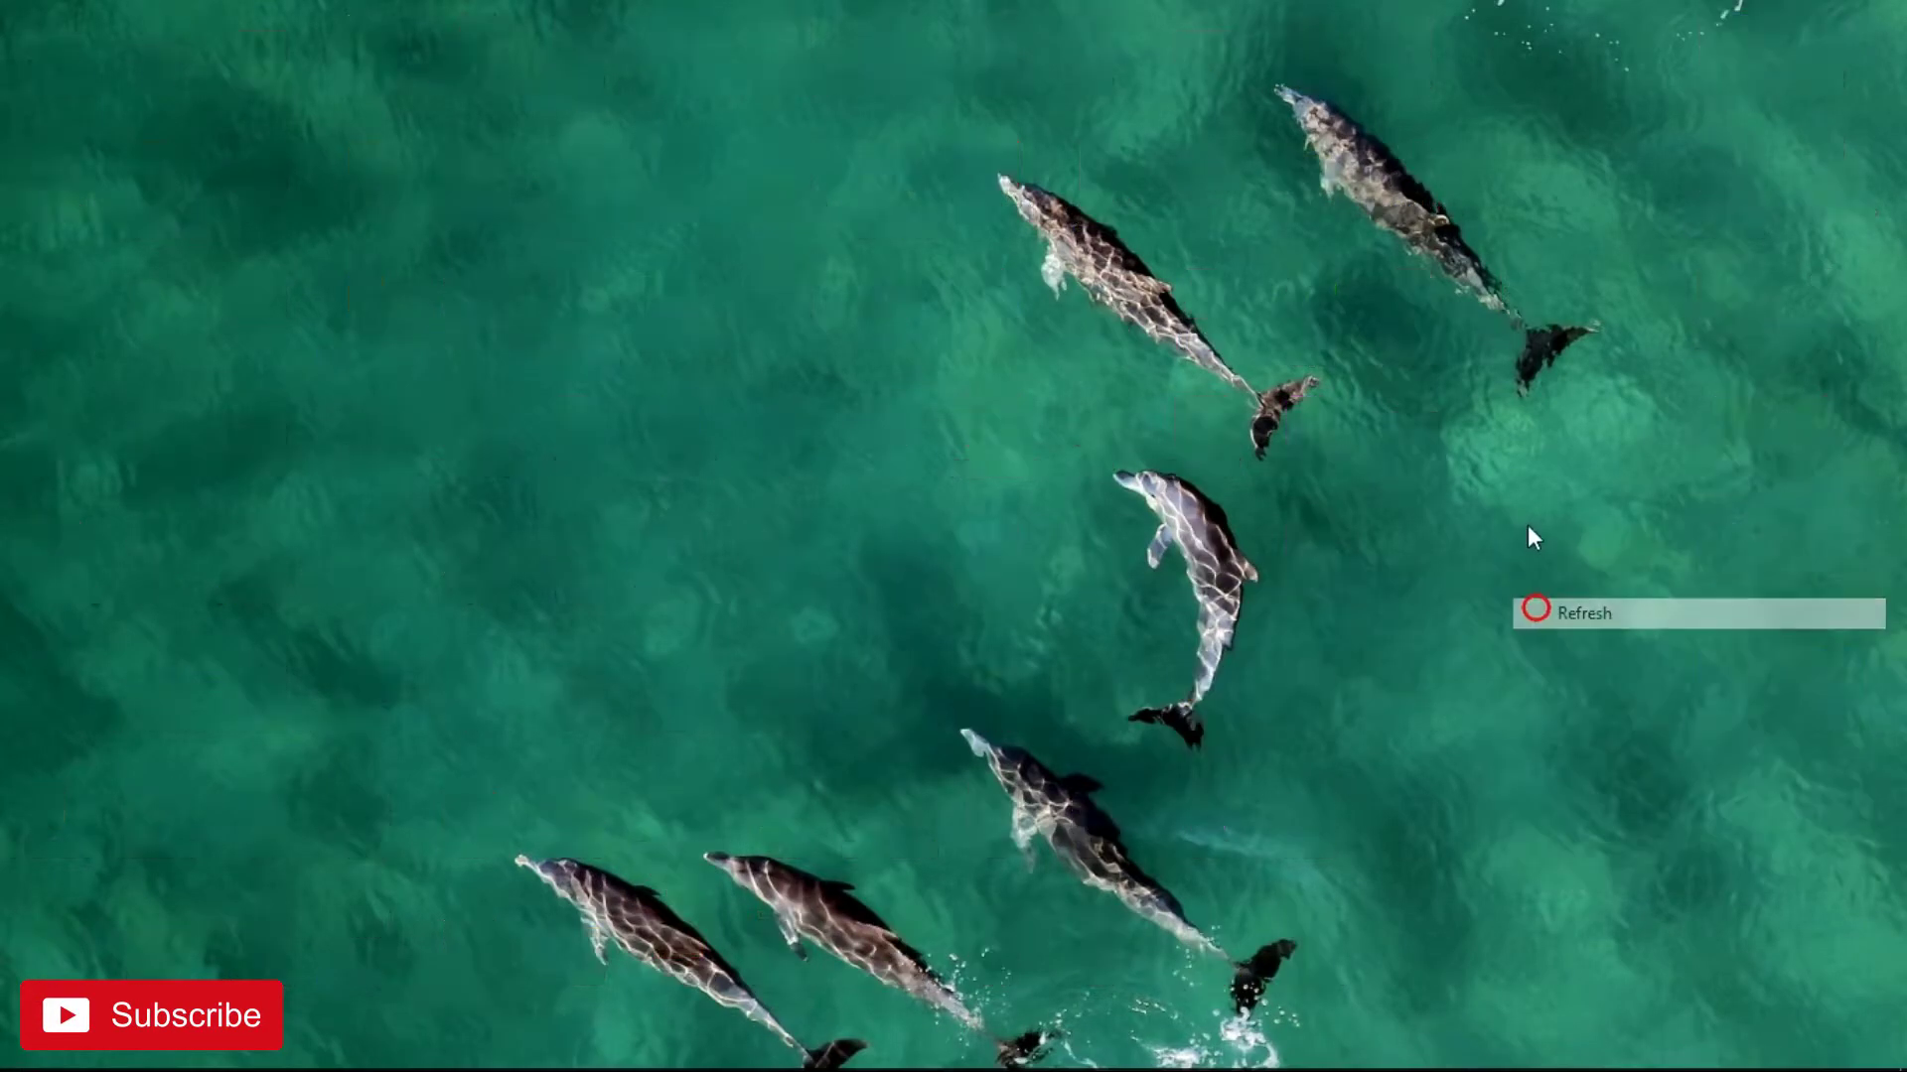
{"action": "right_click", "coordinate": [1527, 531]}
{"action": "left_click", "coordinate": [1558, 608]}
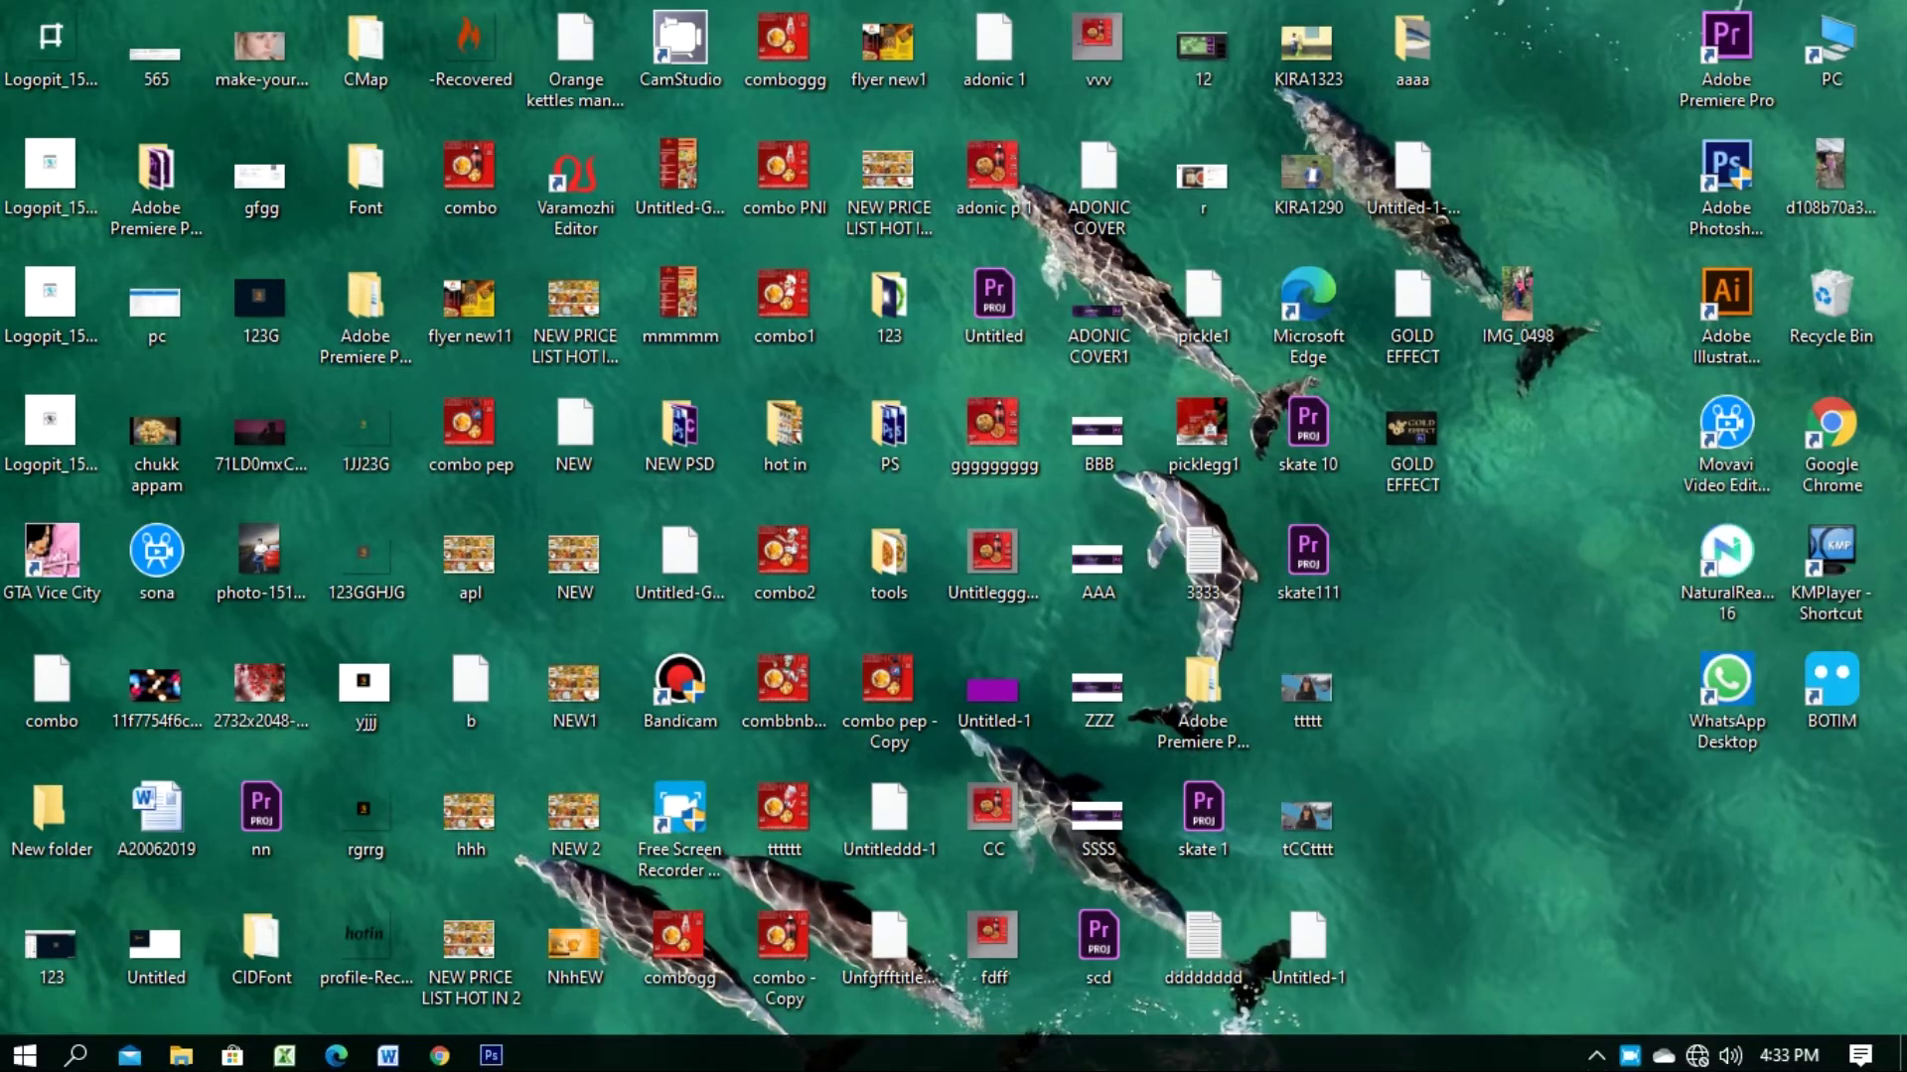
- Launch Photoshop and open photo-of-golden-cogwheel-on-black-background-3785931.jpg from Downloads
{"action": "left_click", "coordinate": [497, 1052]}
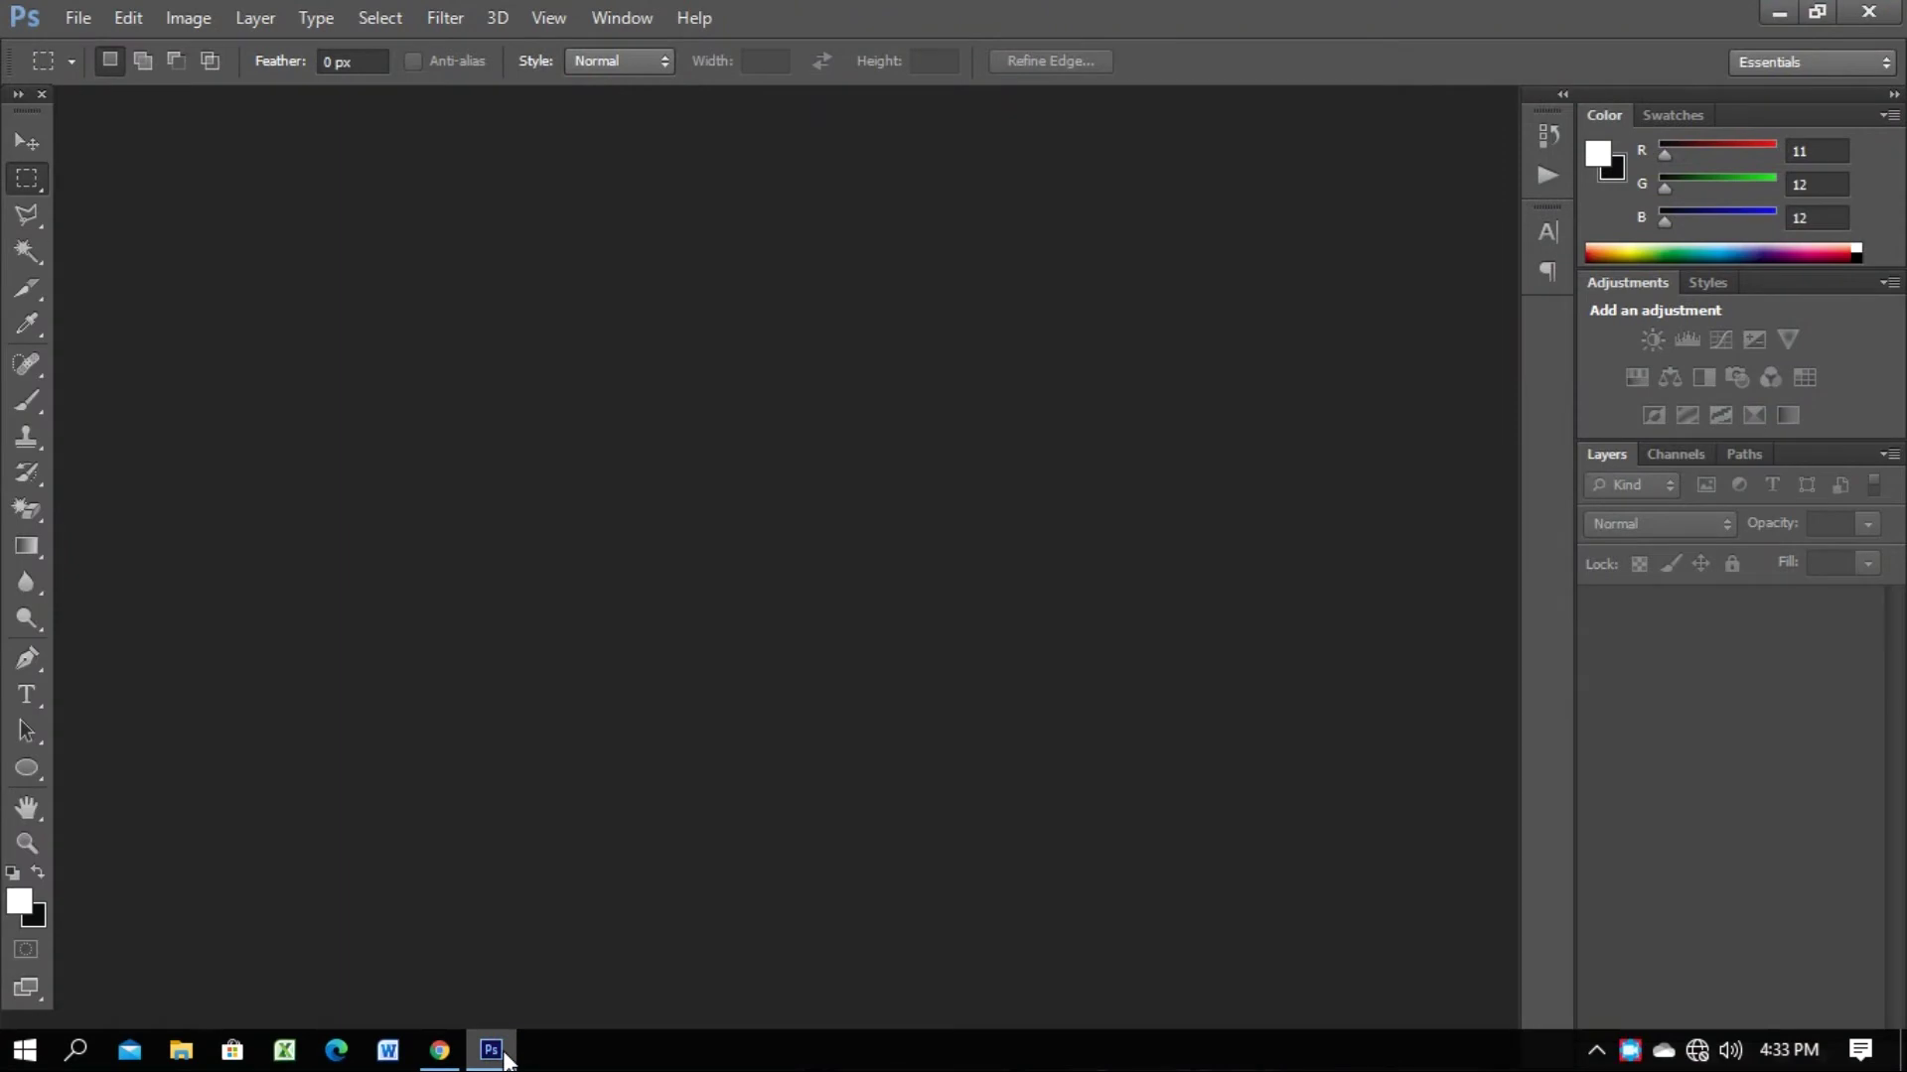
{"action": "key", "text": "ctrl+o"}
{"action": "double_click", "coordinate": [939, 277]}
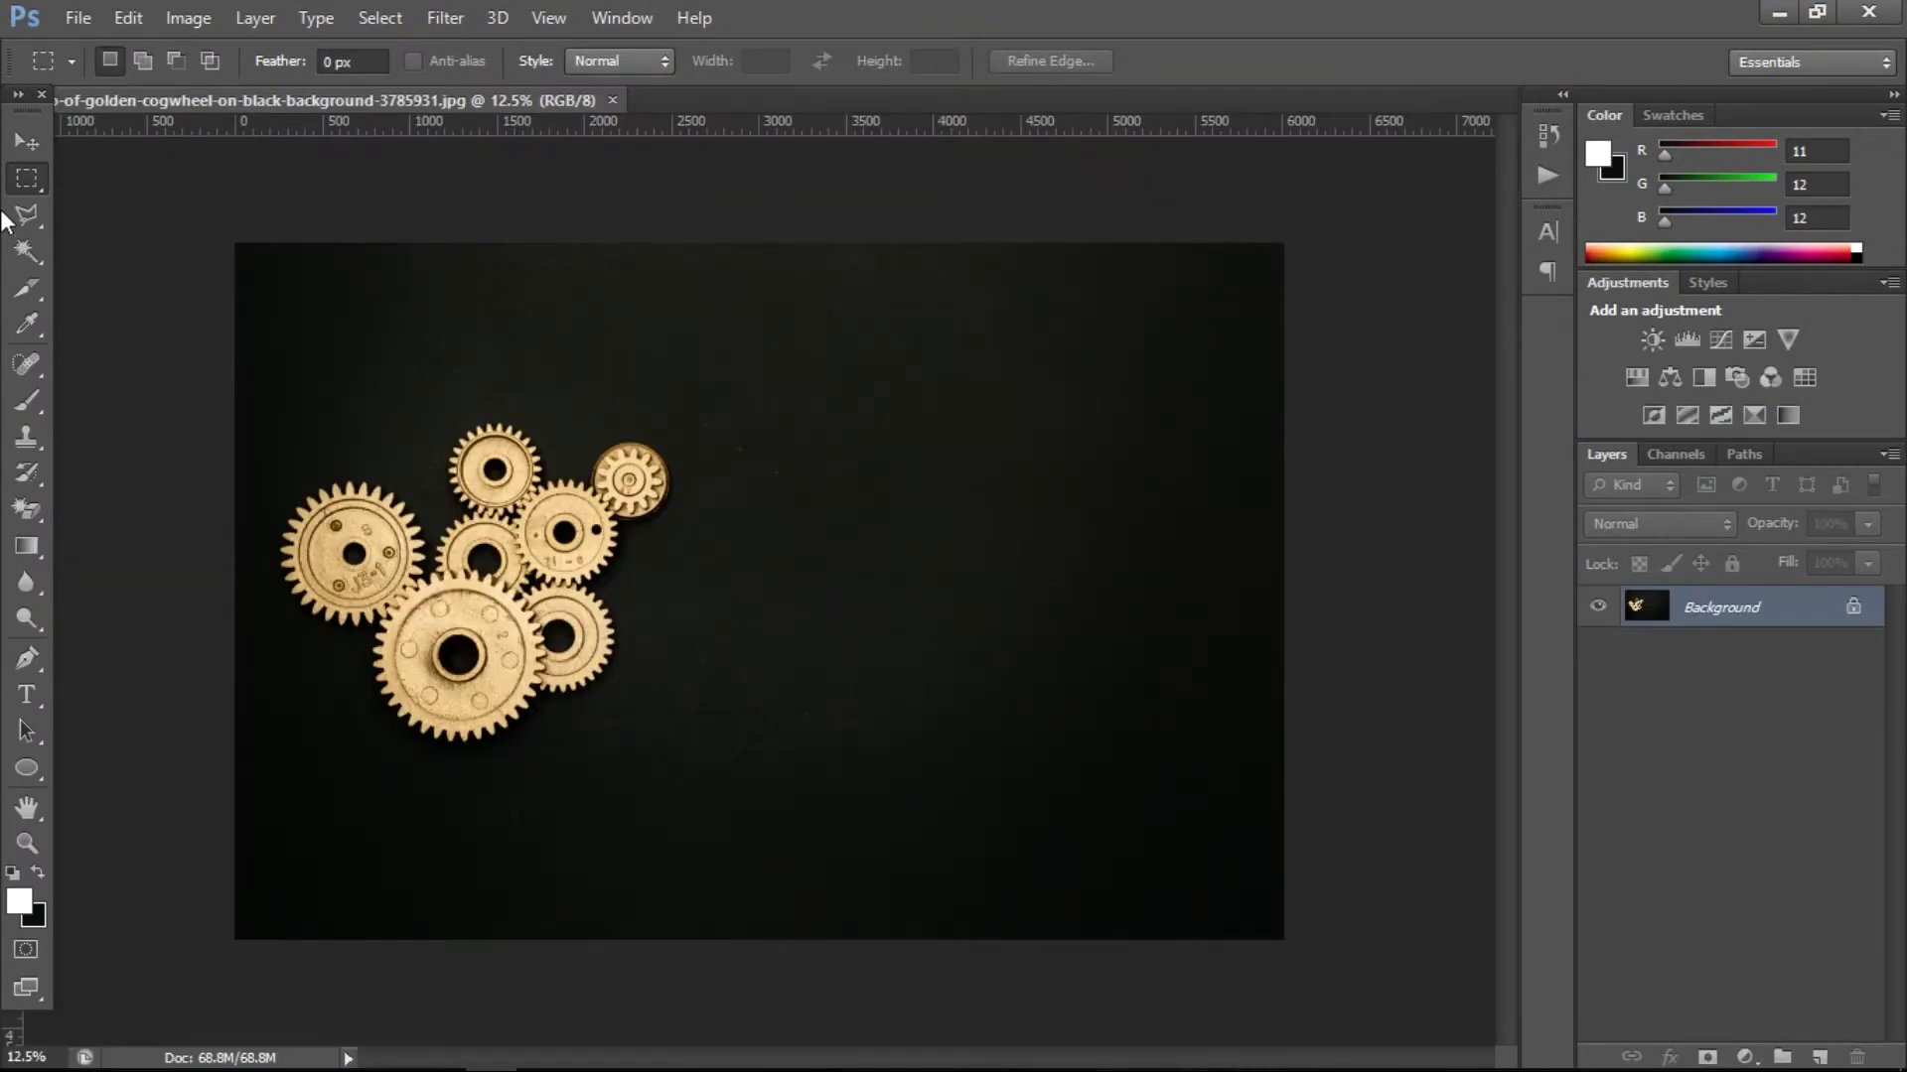
{"action": "left_click", "coordinate": [27, 695]}
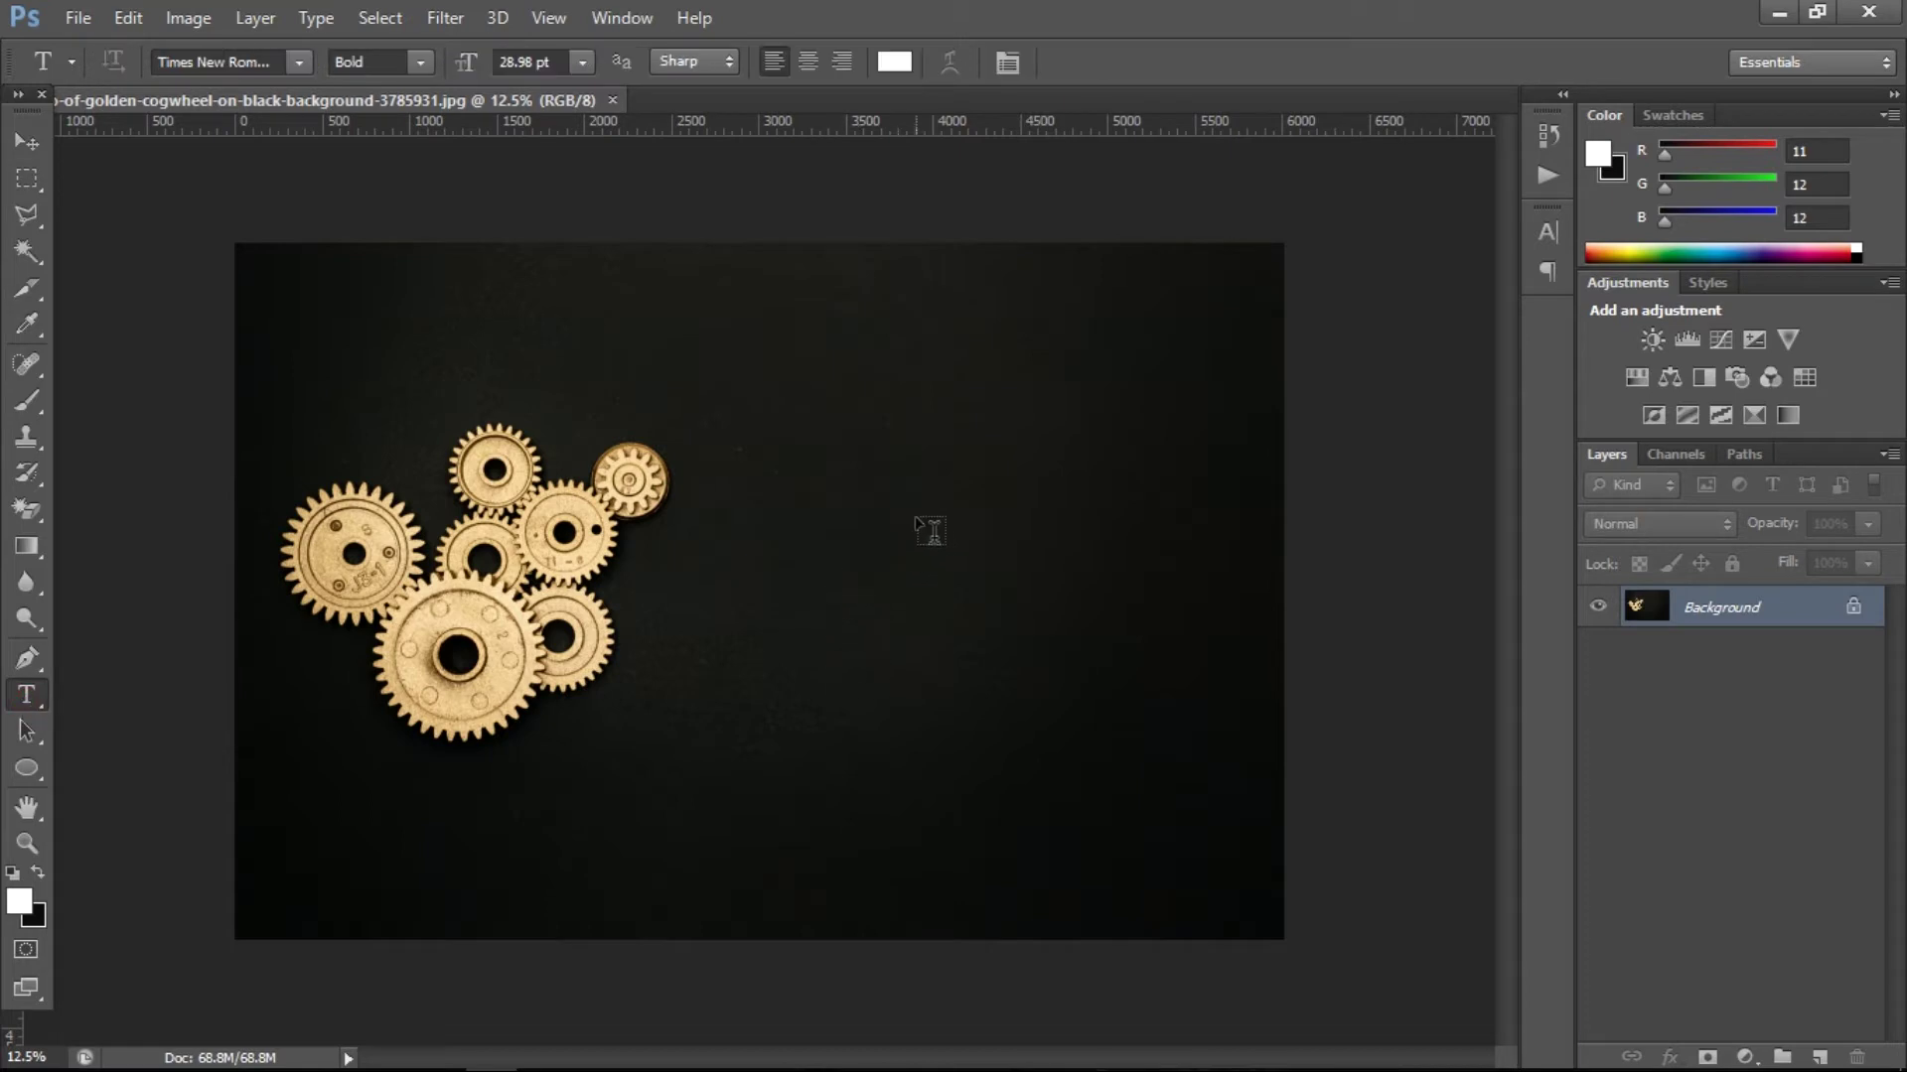
- Add a GOLD text layer at the canvas centre
{"action": "left_click", "coordinate": [843, 543]}
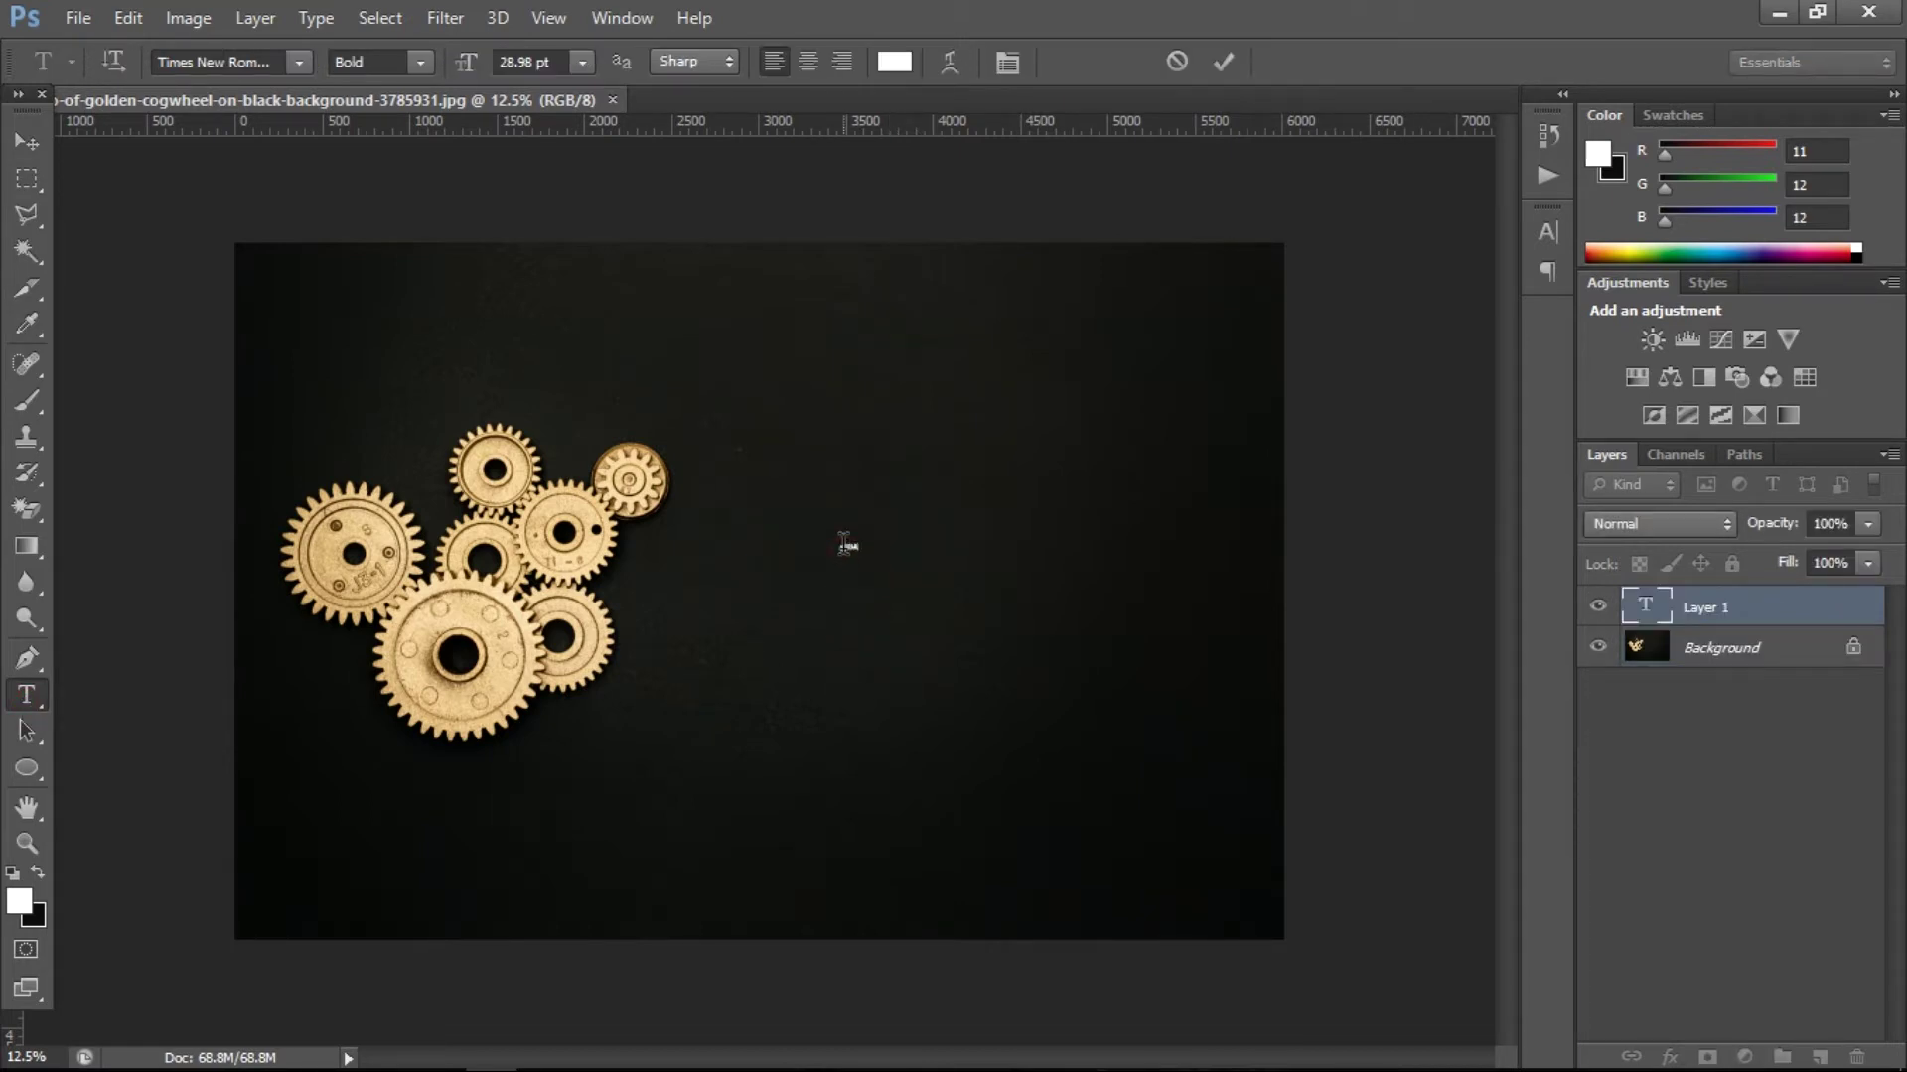
{"action": "left_click", "coordinate": [40, 134]}
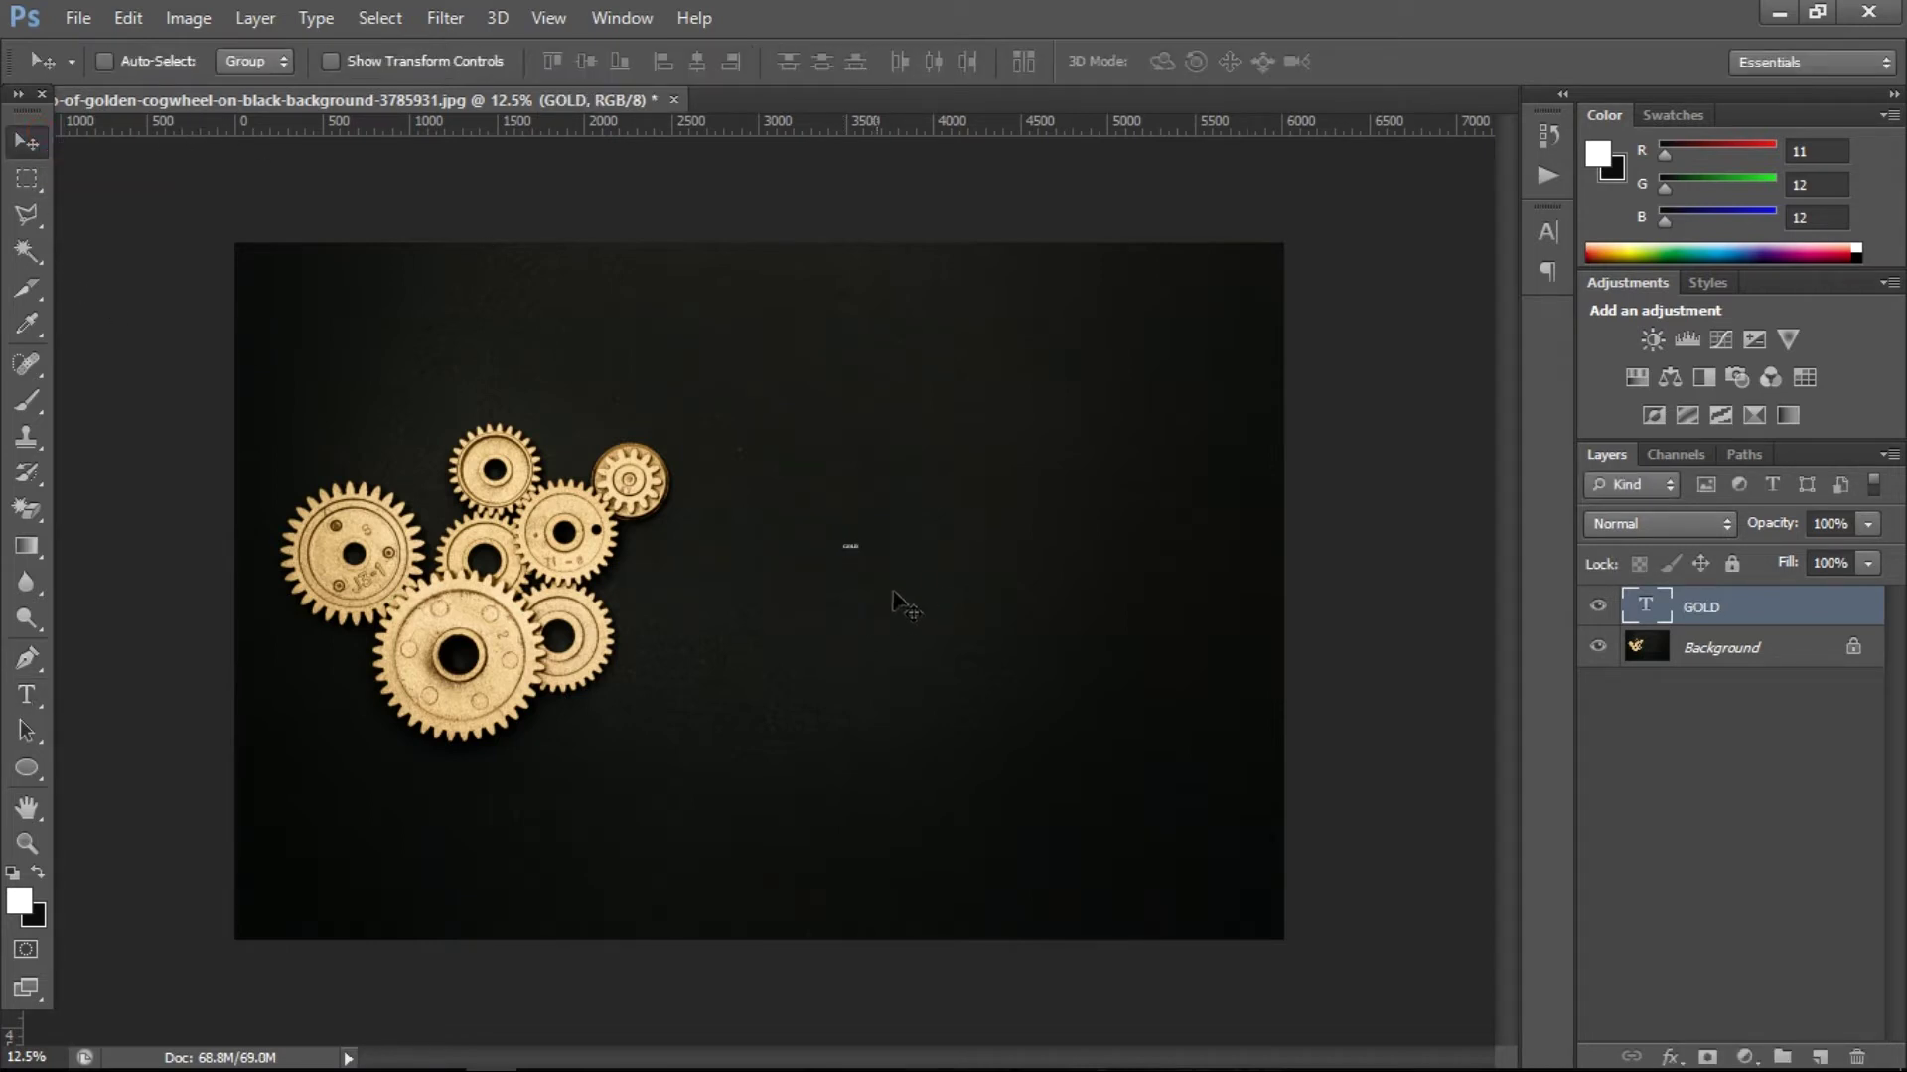
{"action": "left_click", "coordinate": [1788, 658]}
{"action": "left_click", "coordinate": [1743, 614]}
- Scale GOLD up large and place it right of the cogwheels
{"action": "key", "text": "ctrl+t"}
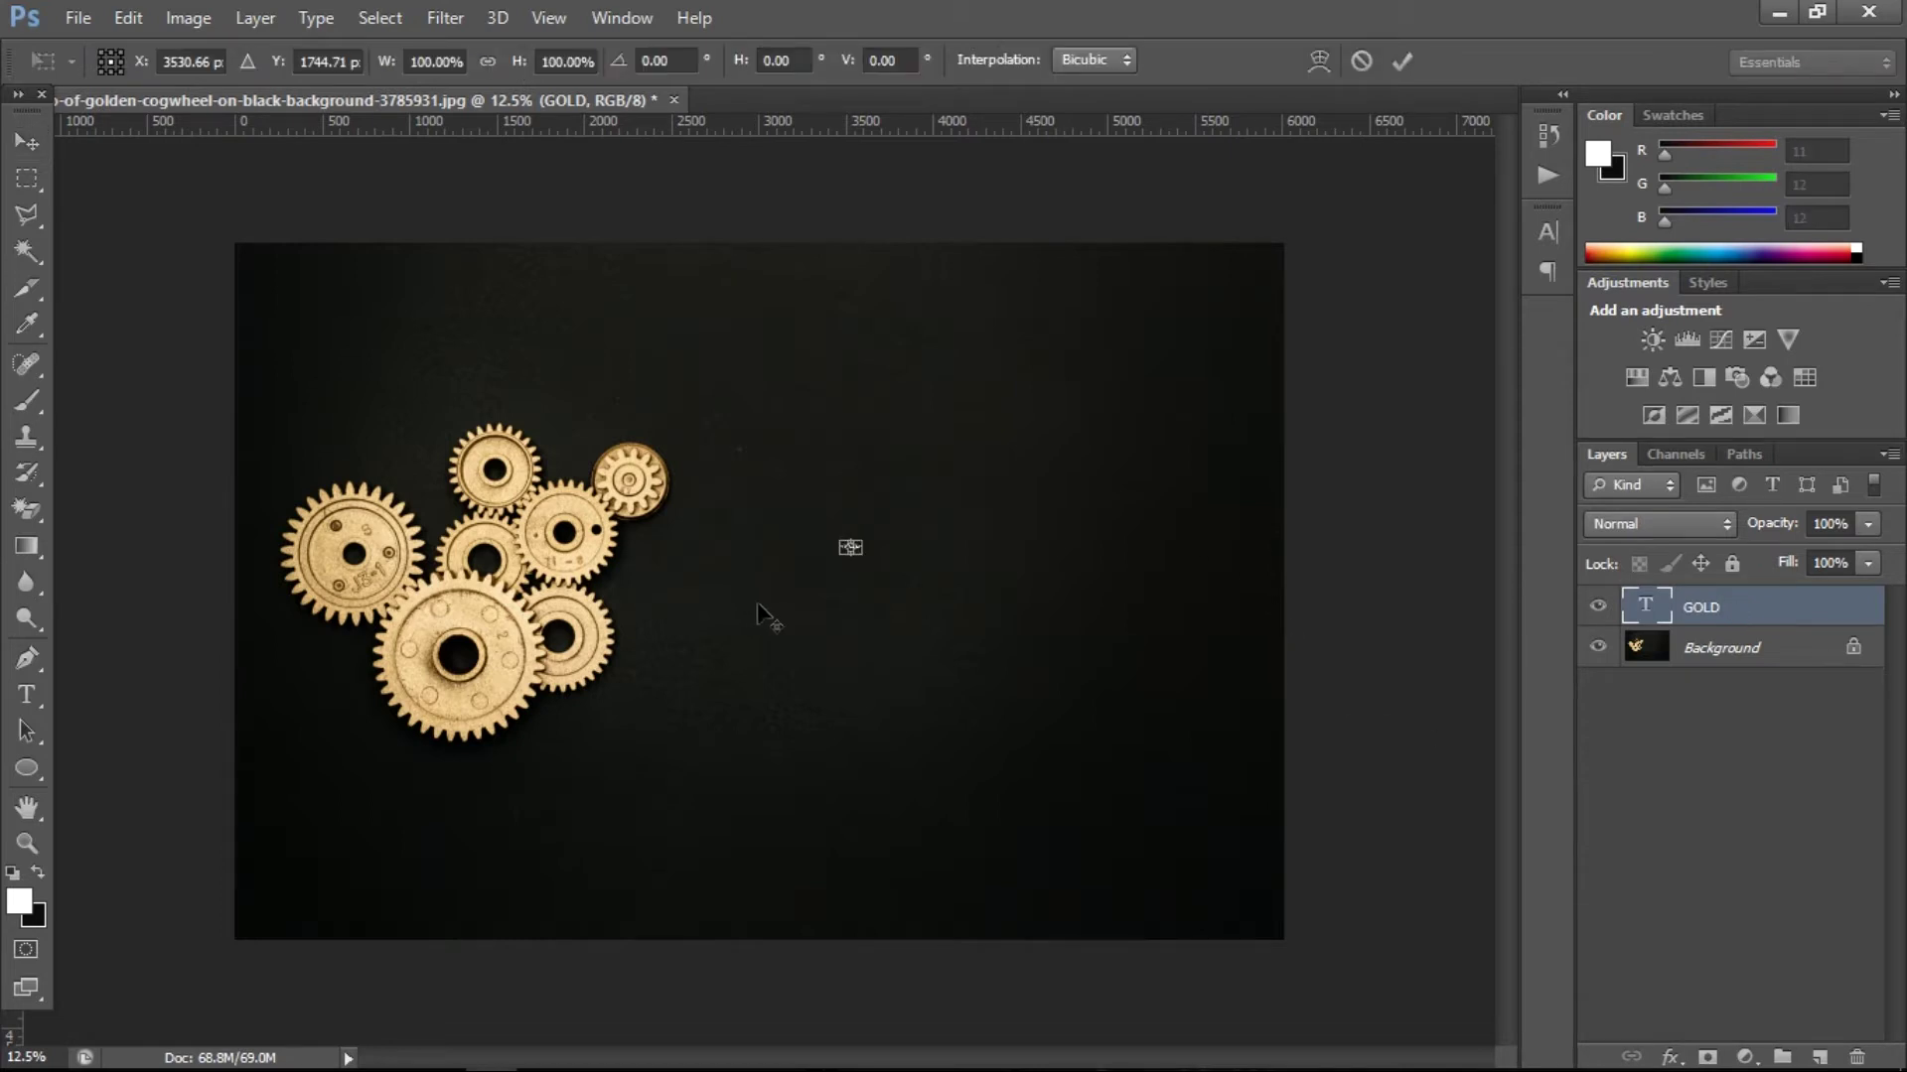
{"action": "left_click_drag", "start_coordinate": [866, 554], "coordinate": [1037, 739]}
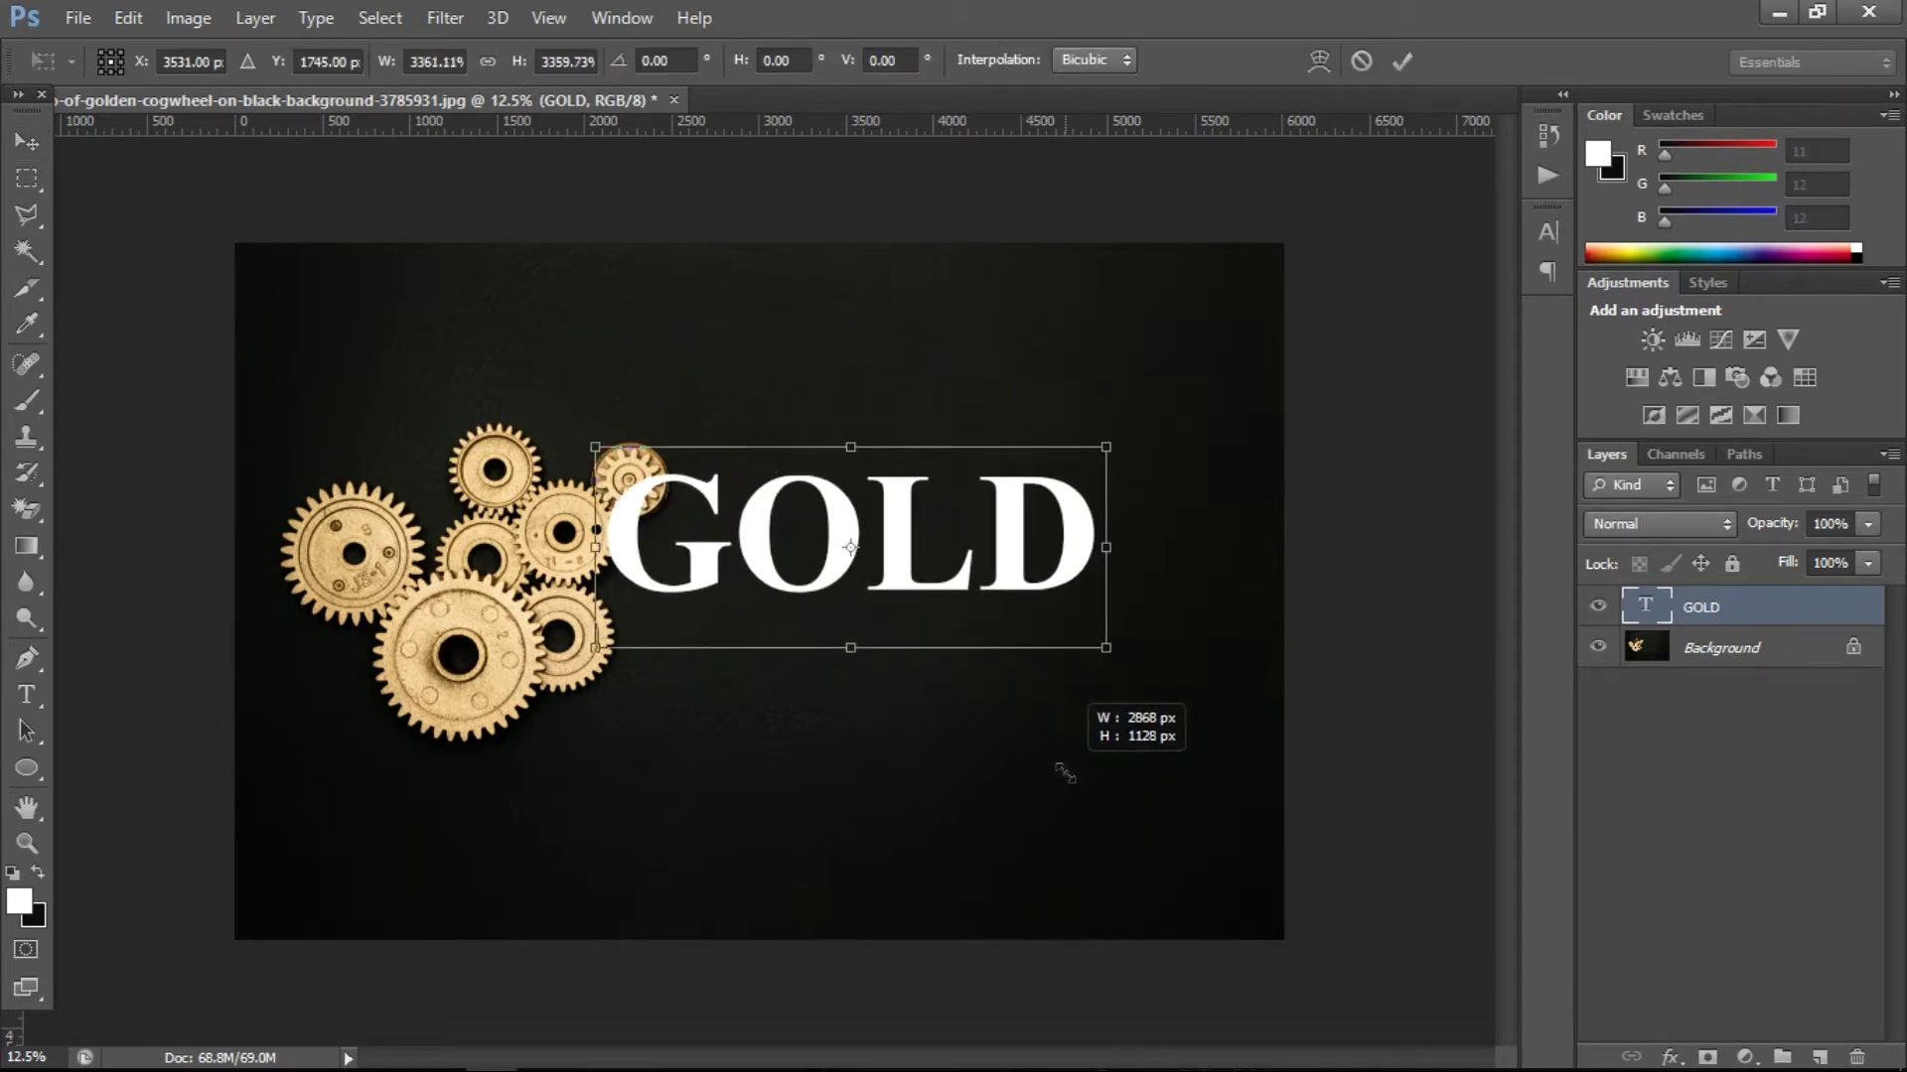
{"action": "left_click_drag", "start_coordinate": [921, 554], "coordinate": [1003, 594]}
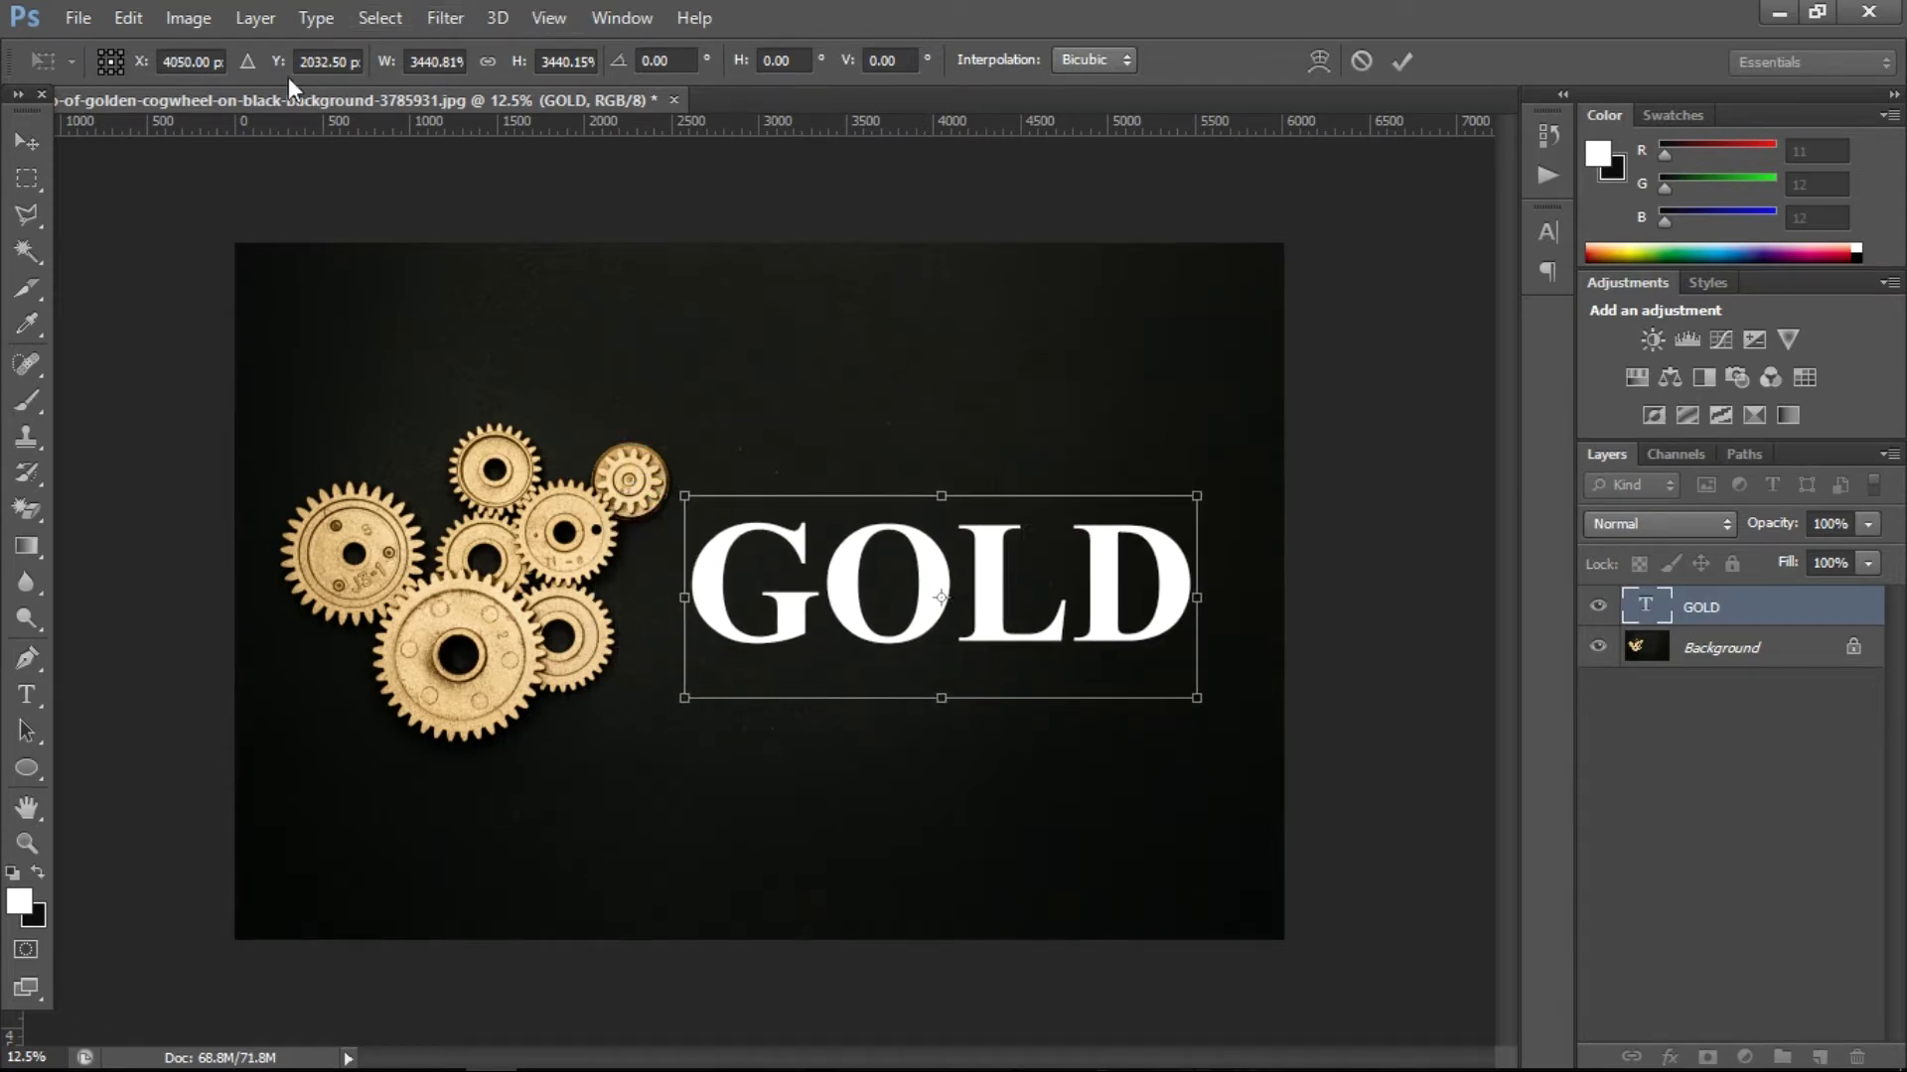
{"action": "key", "text": "Return"}
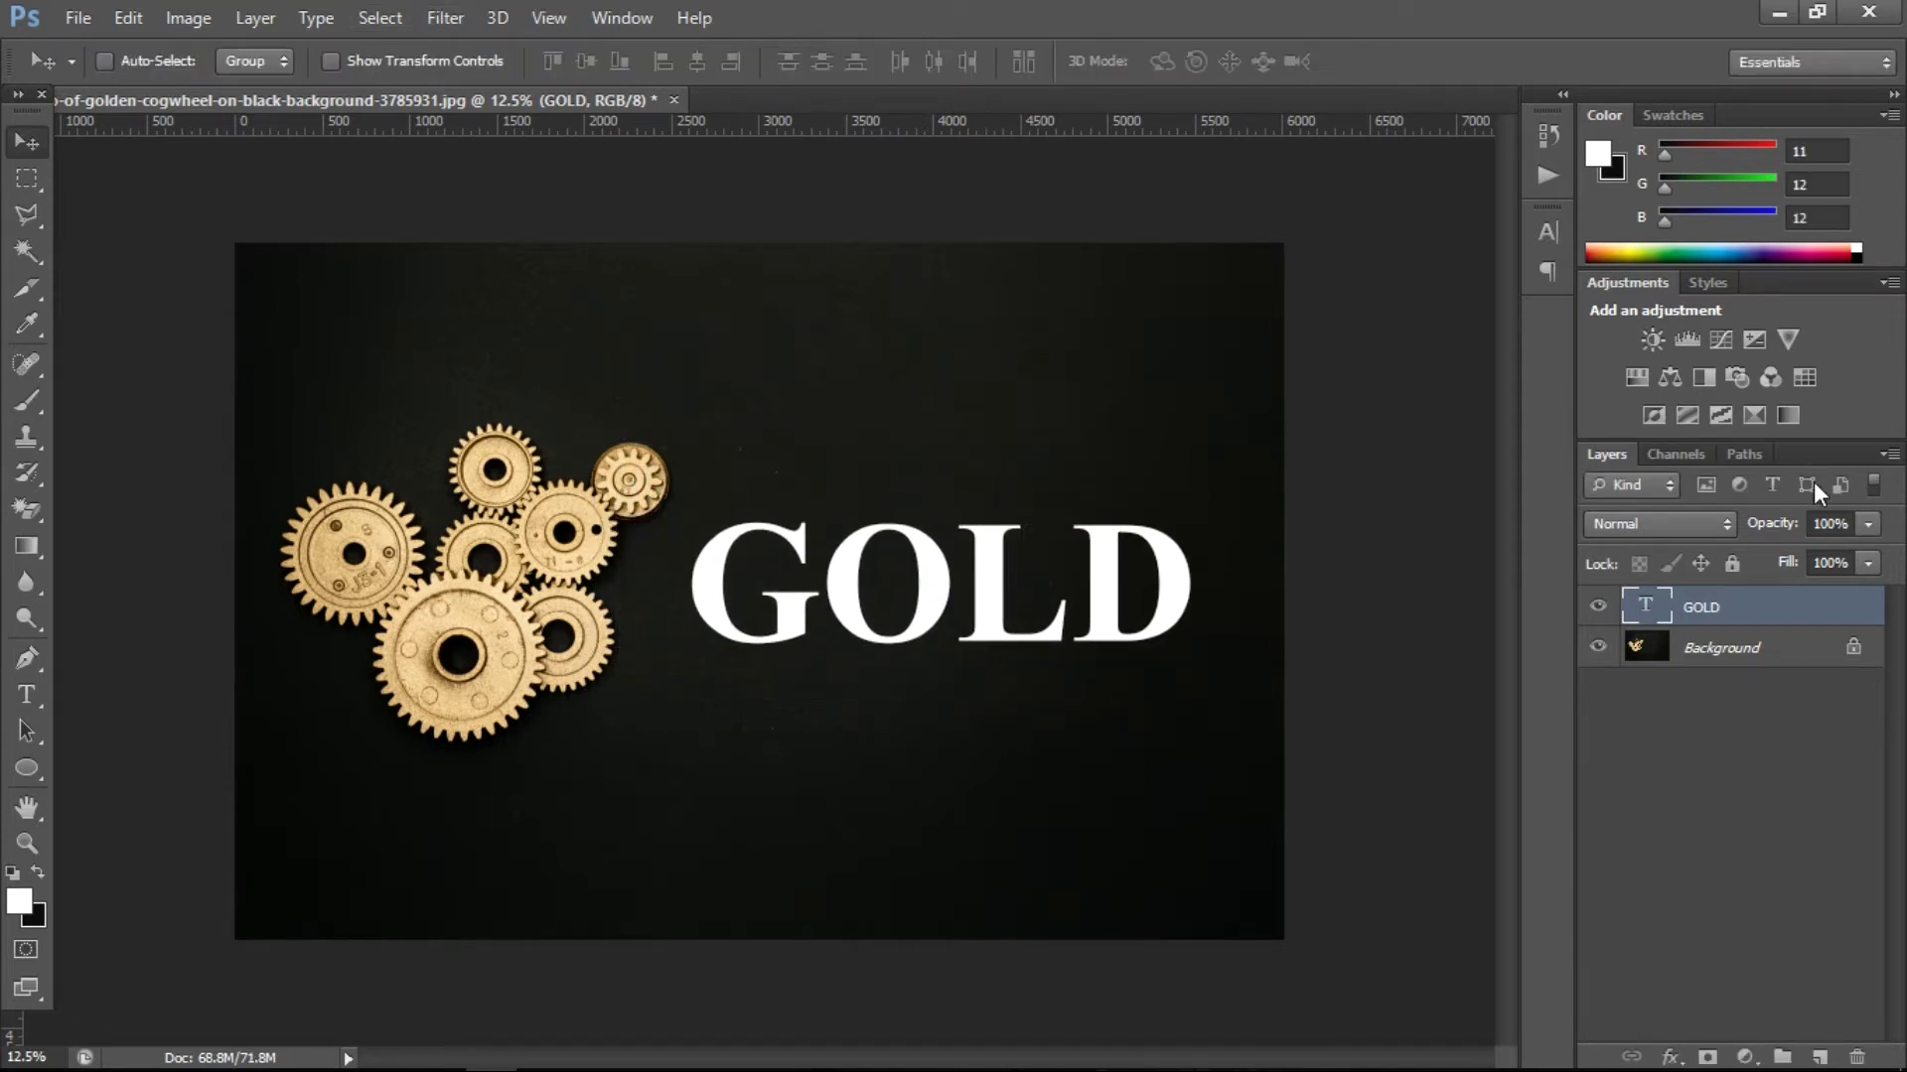
- Confirm the GOLD text uses Times New Roman Bold
{"action": "double_click", "coordinate": [1646, 604]}
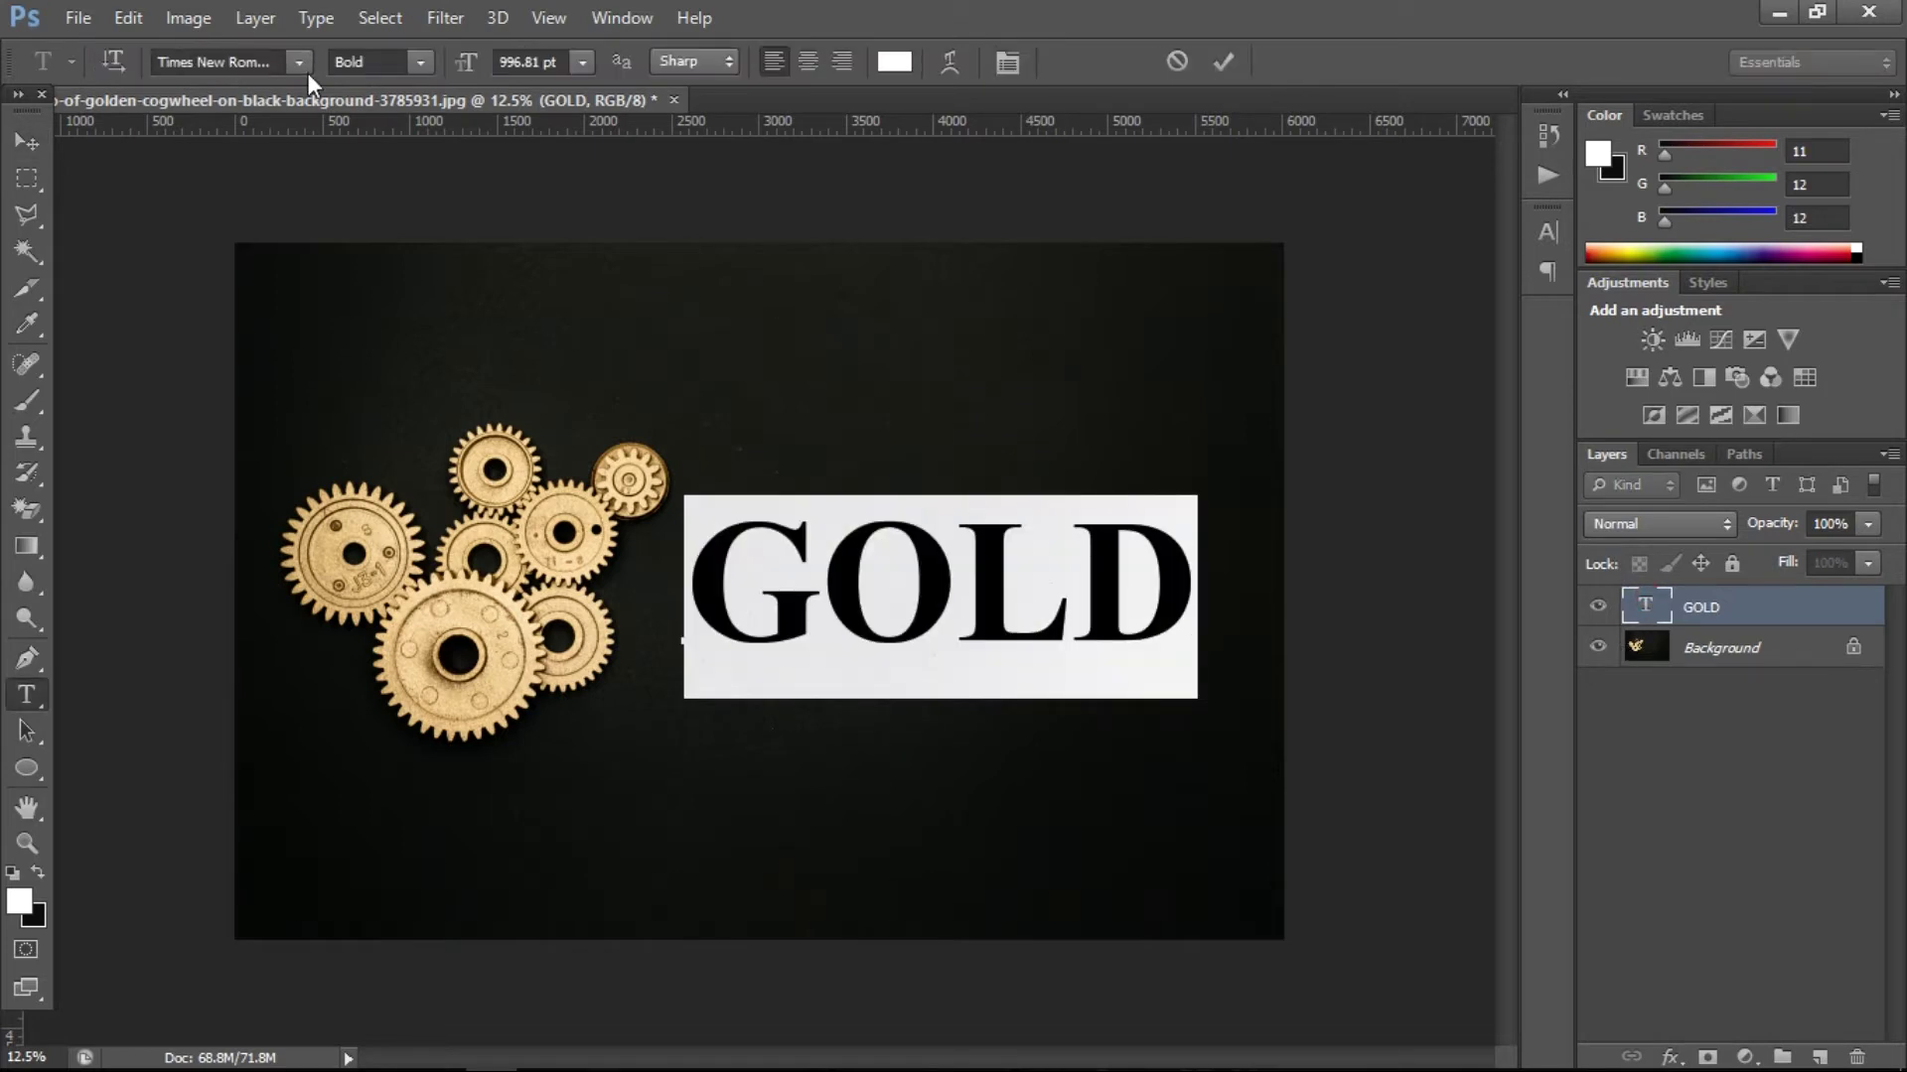
{"action": "left_click", "coordinate": [300, 63]}
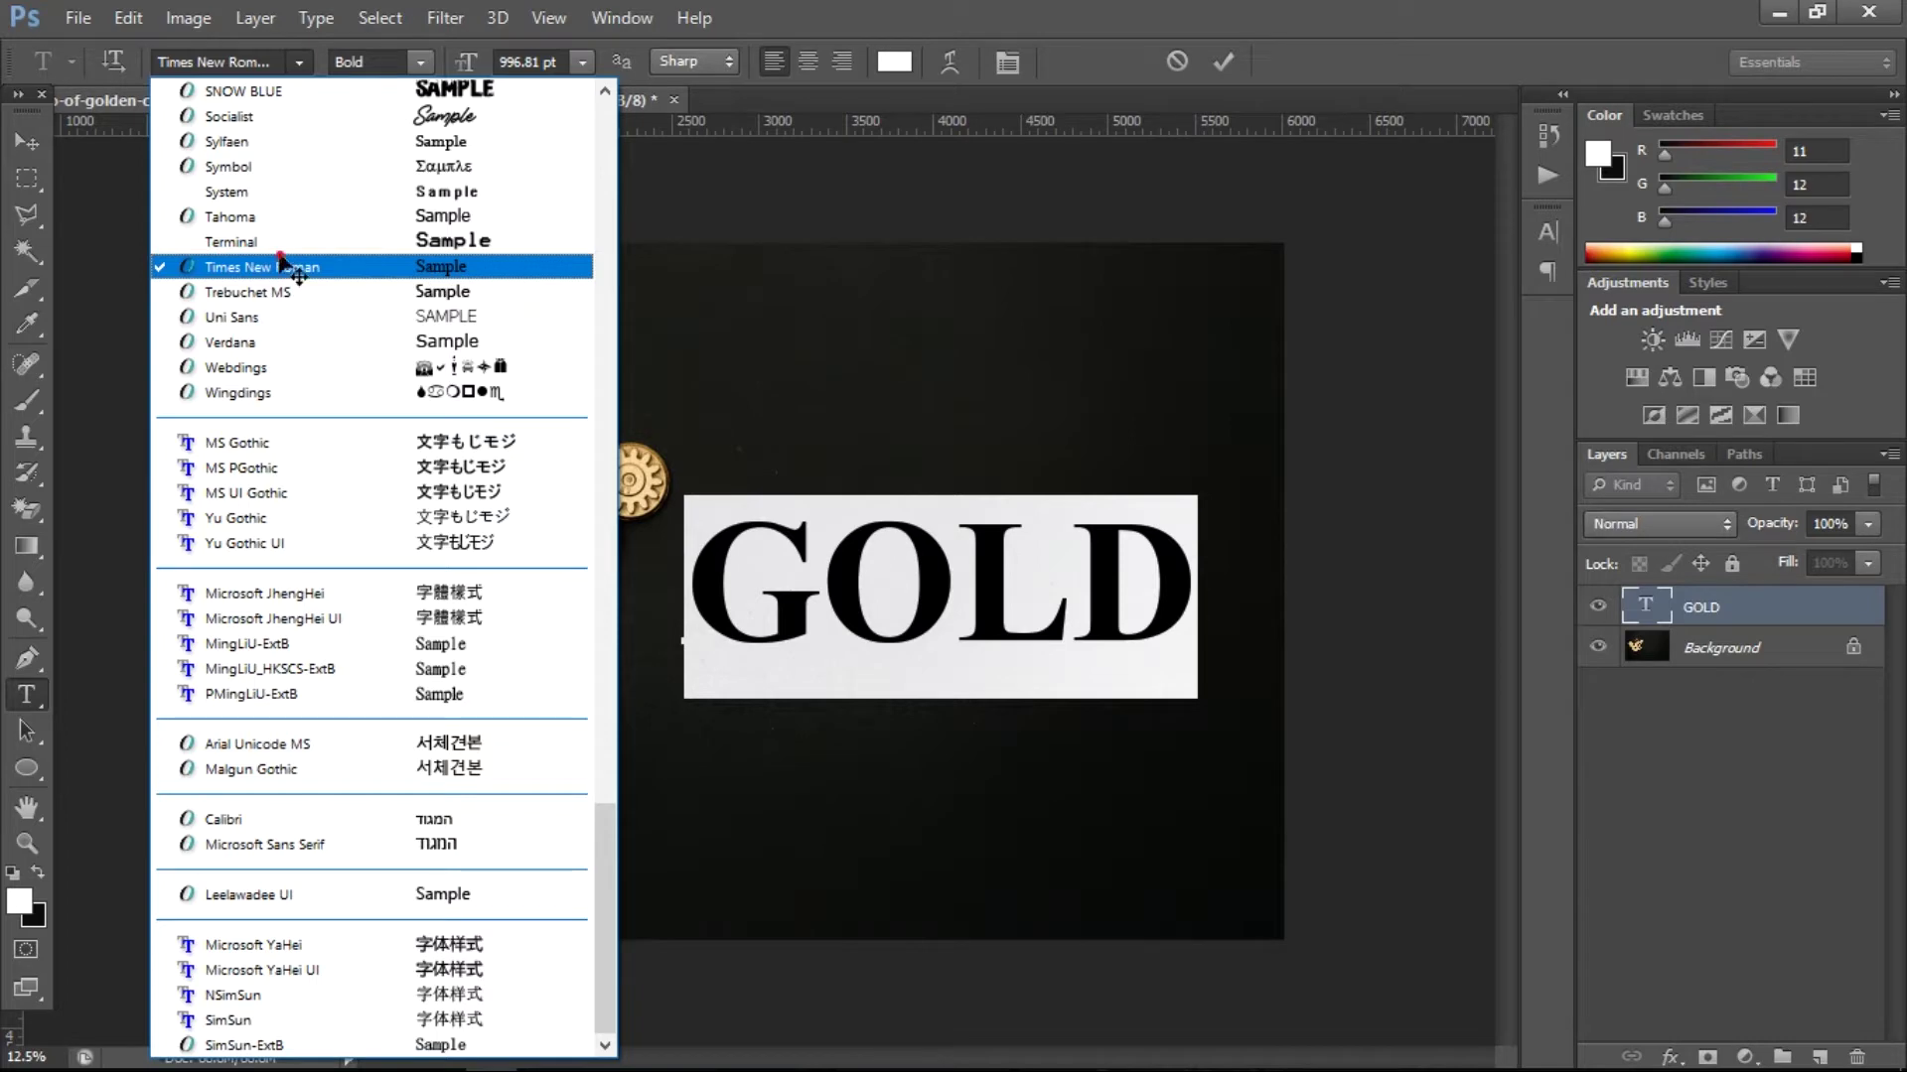
{"action": "left_click", "coordinate": [283, 266]}
{"action": "left_click", "coordinate": [419, 66]}
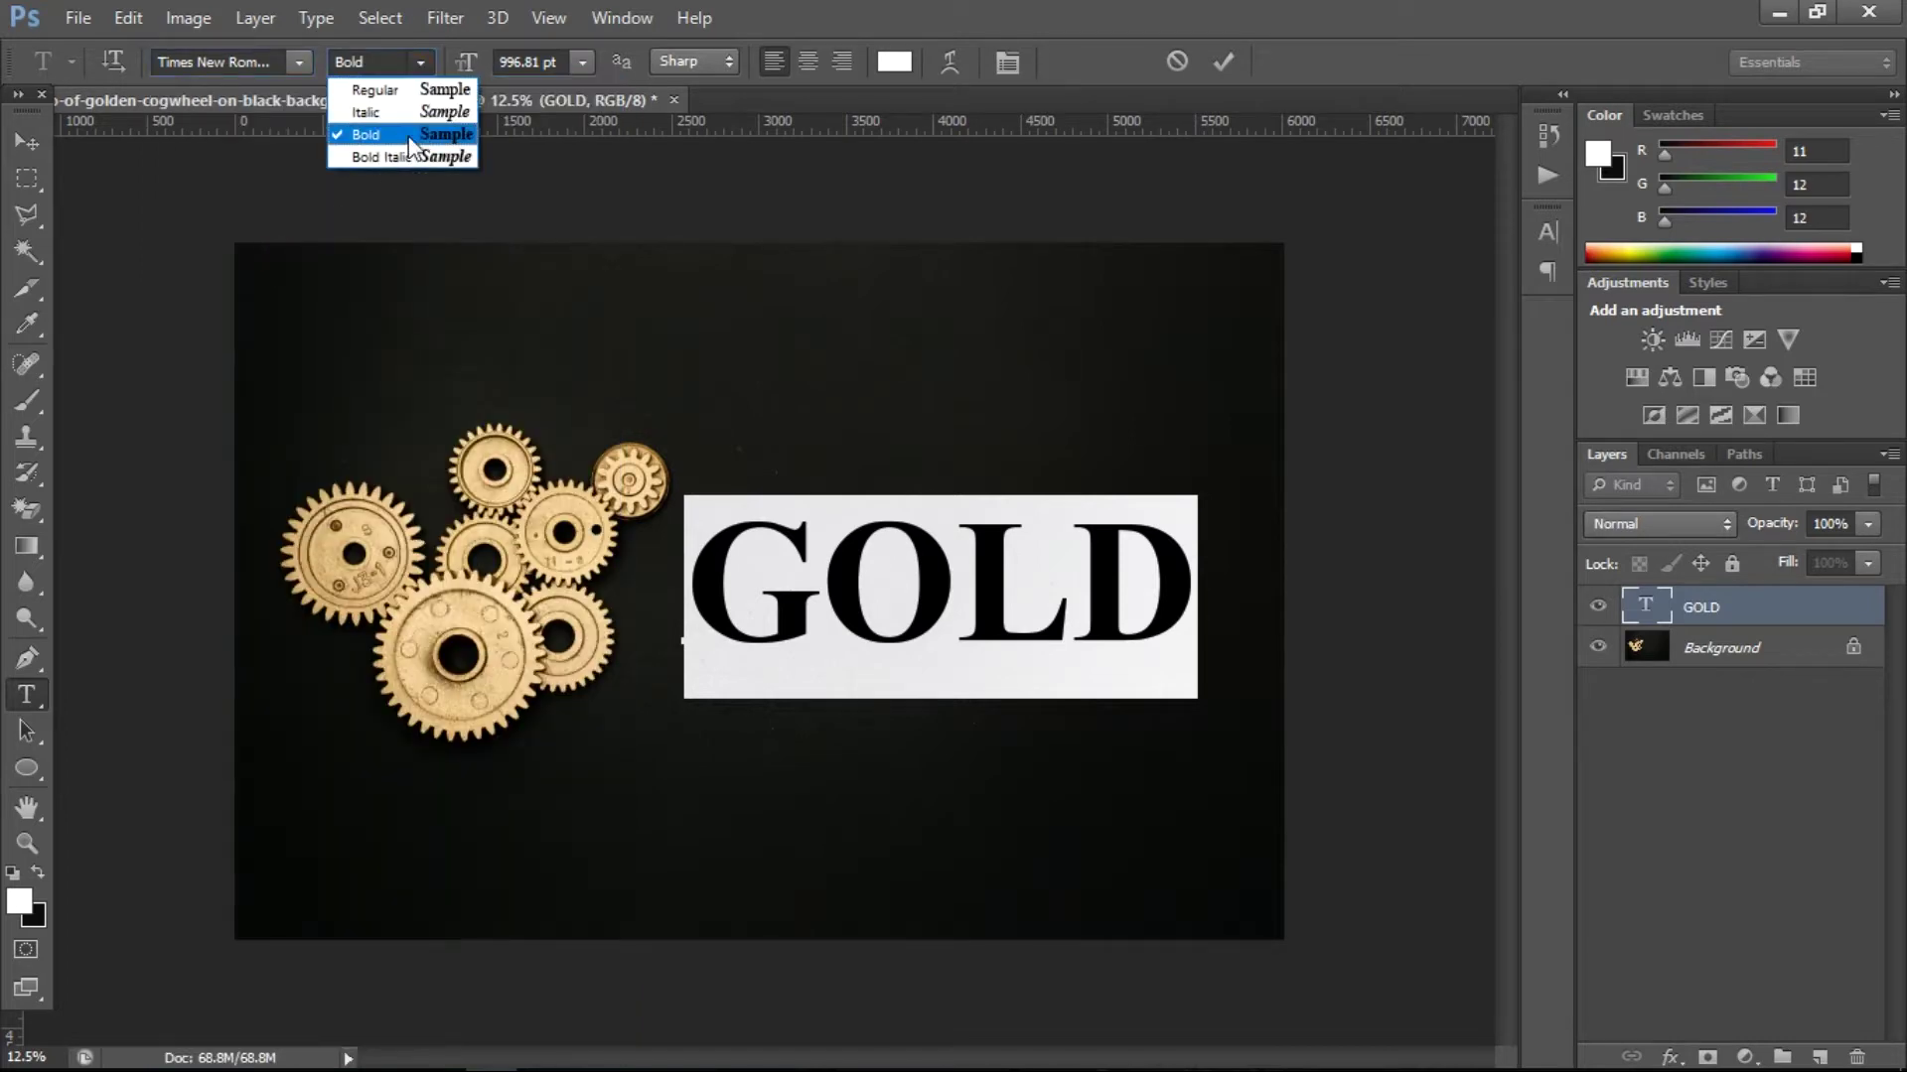
{"action": "left_click", "coordinate": [391, 137]}
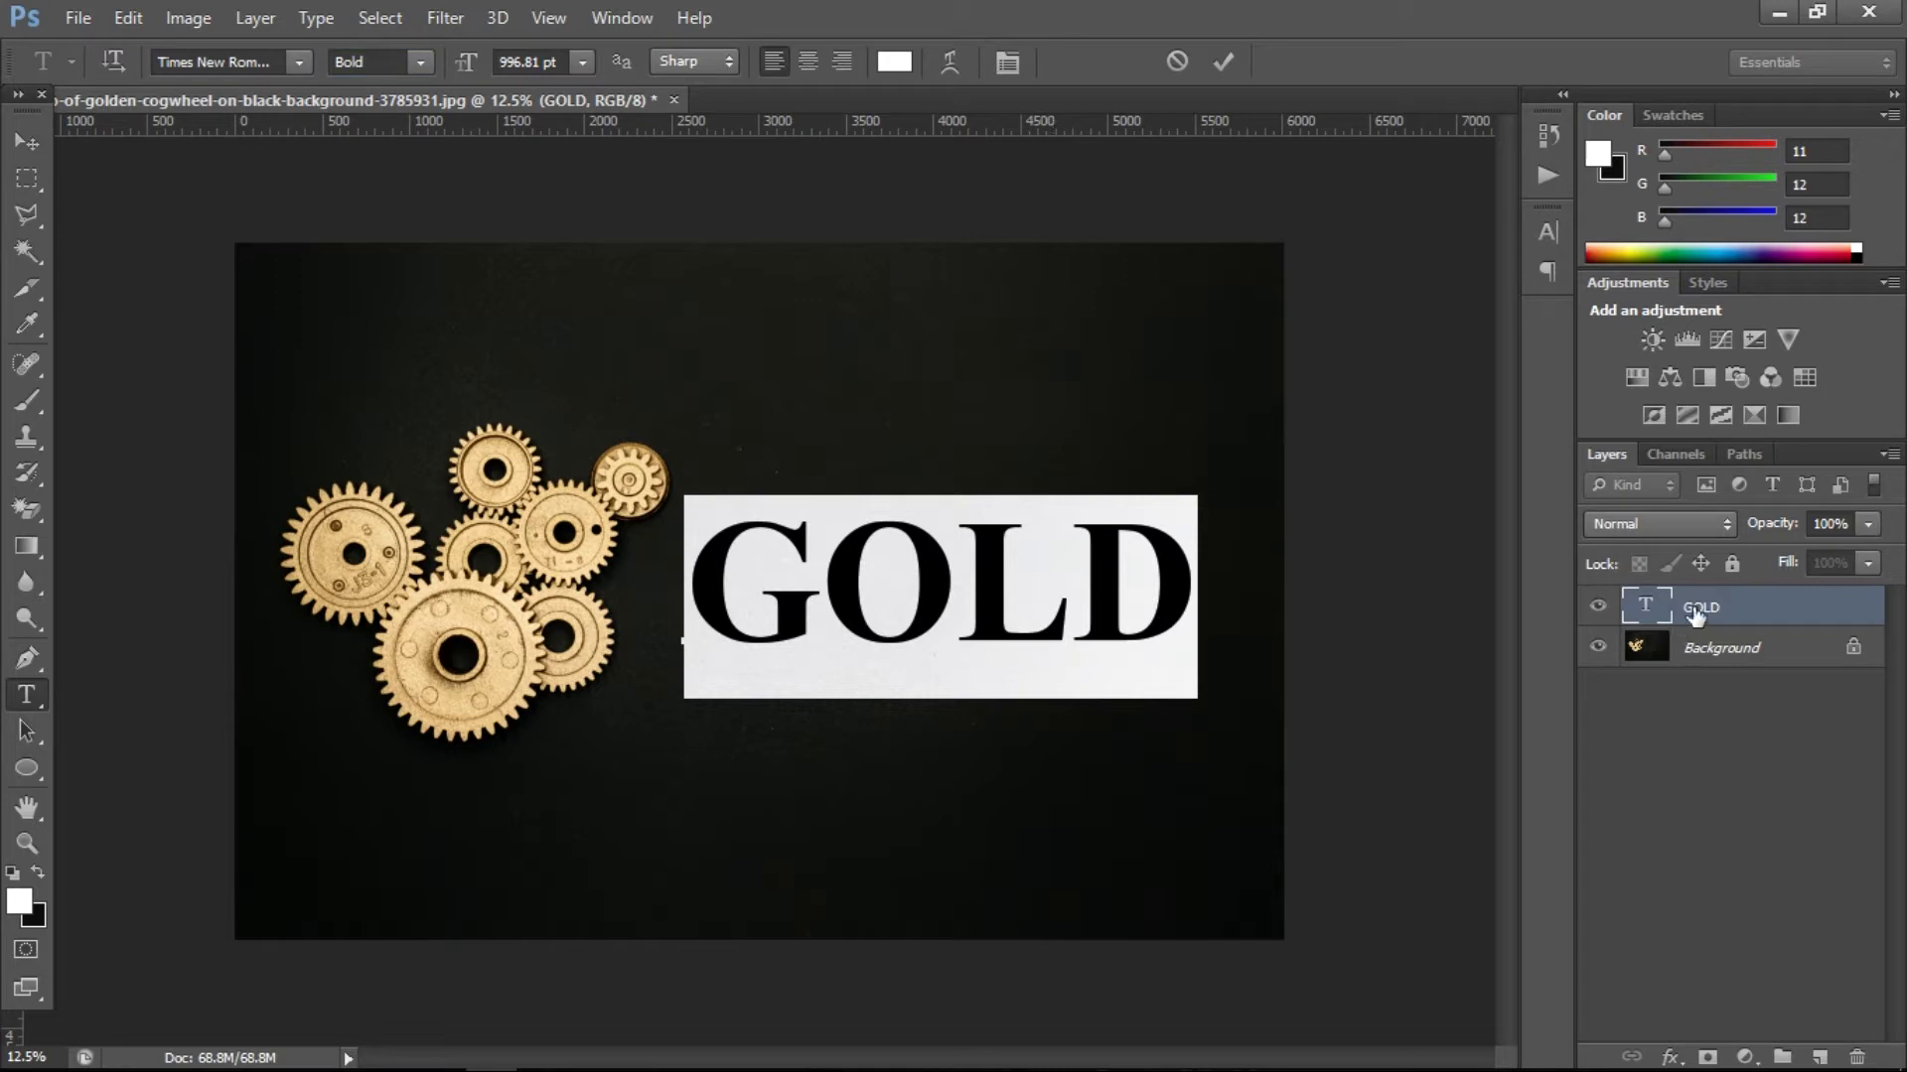
{"action": "key", "text": "ctrl+Return"}
{"action": "key", "text": "v"}
- Enlarge GOLD to 115.5% and shift it further right beside the cogwheels
{"action": "left_click_drag", "start_coordinate": [1080, 601], "coordinate": [1085, 591]}
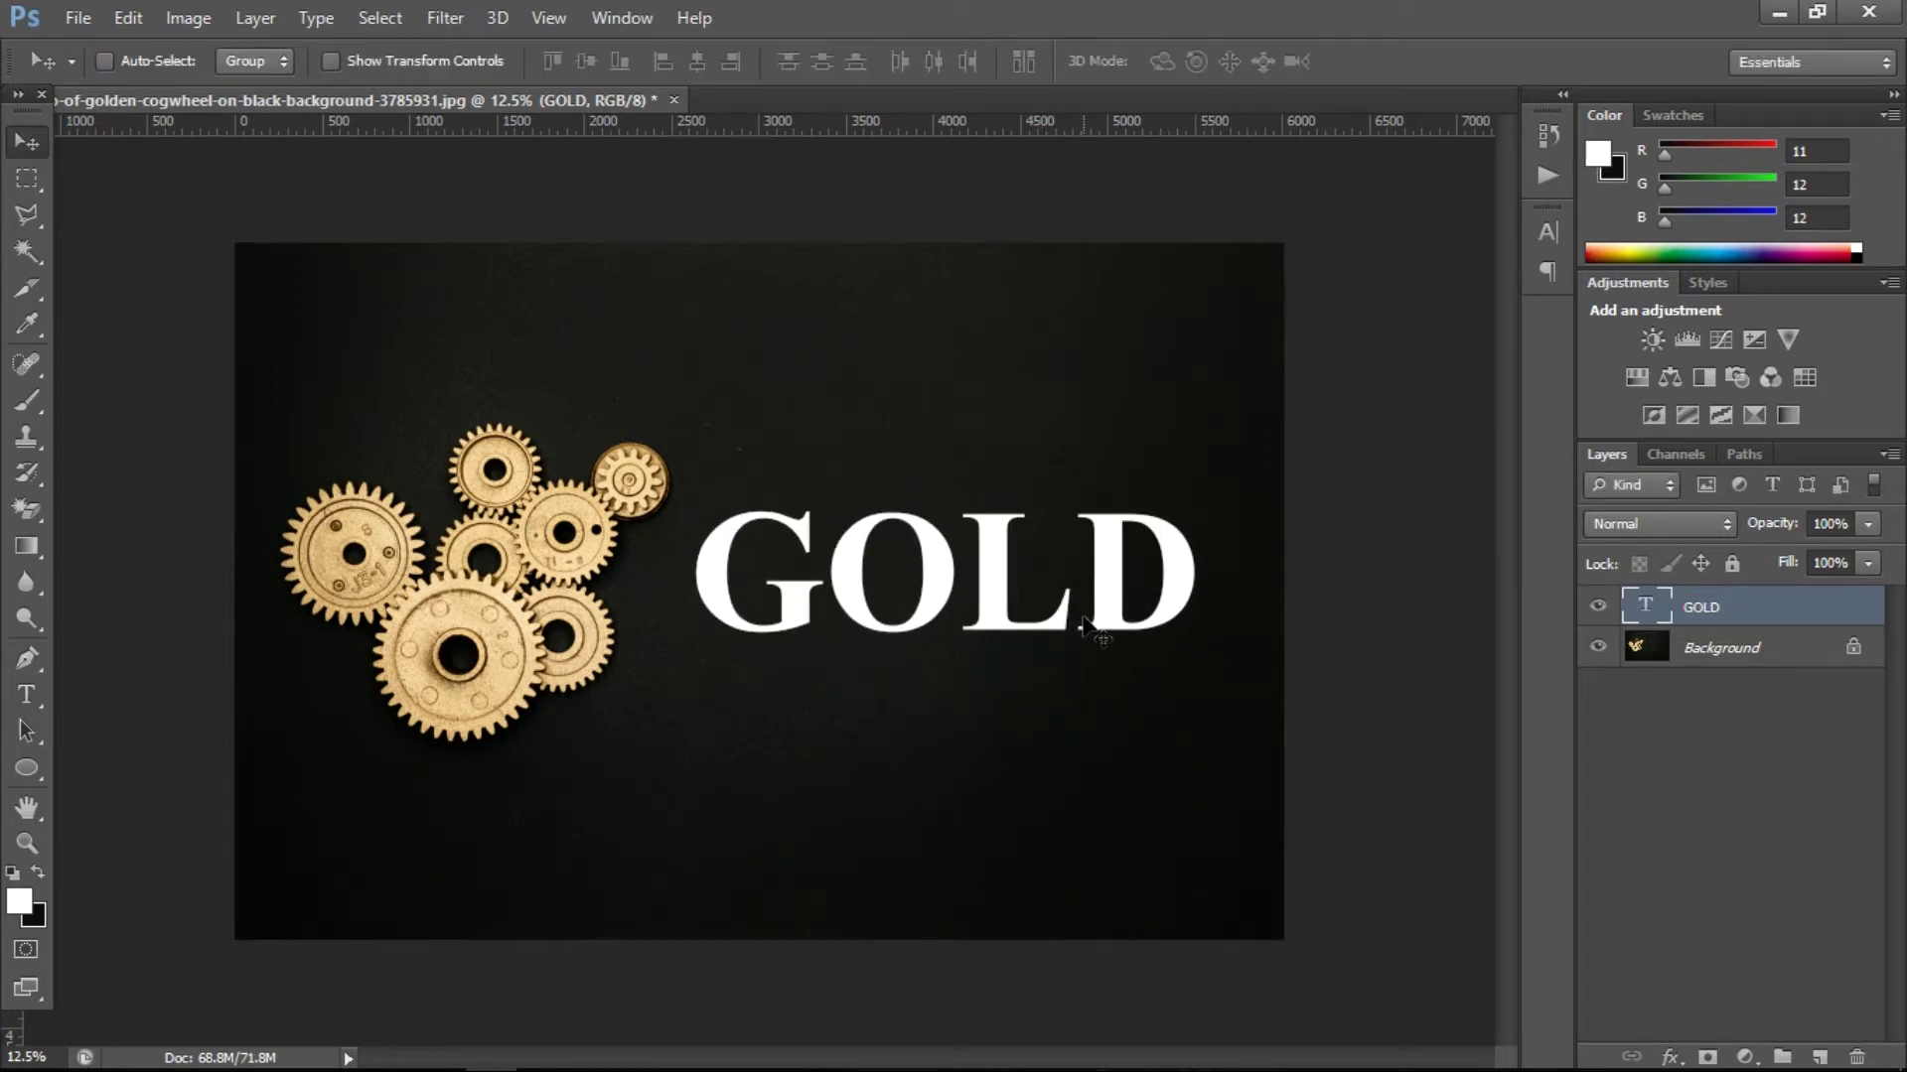
{"action": "key", "text": "ctrl+t"}
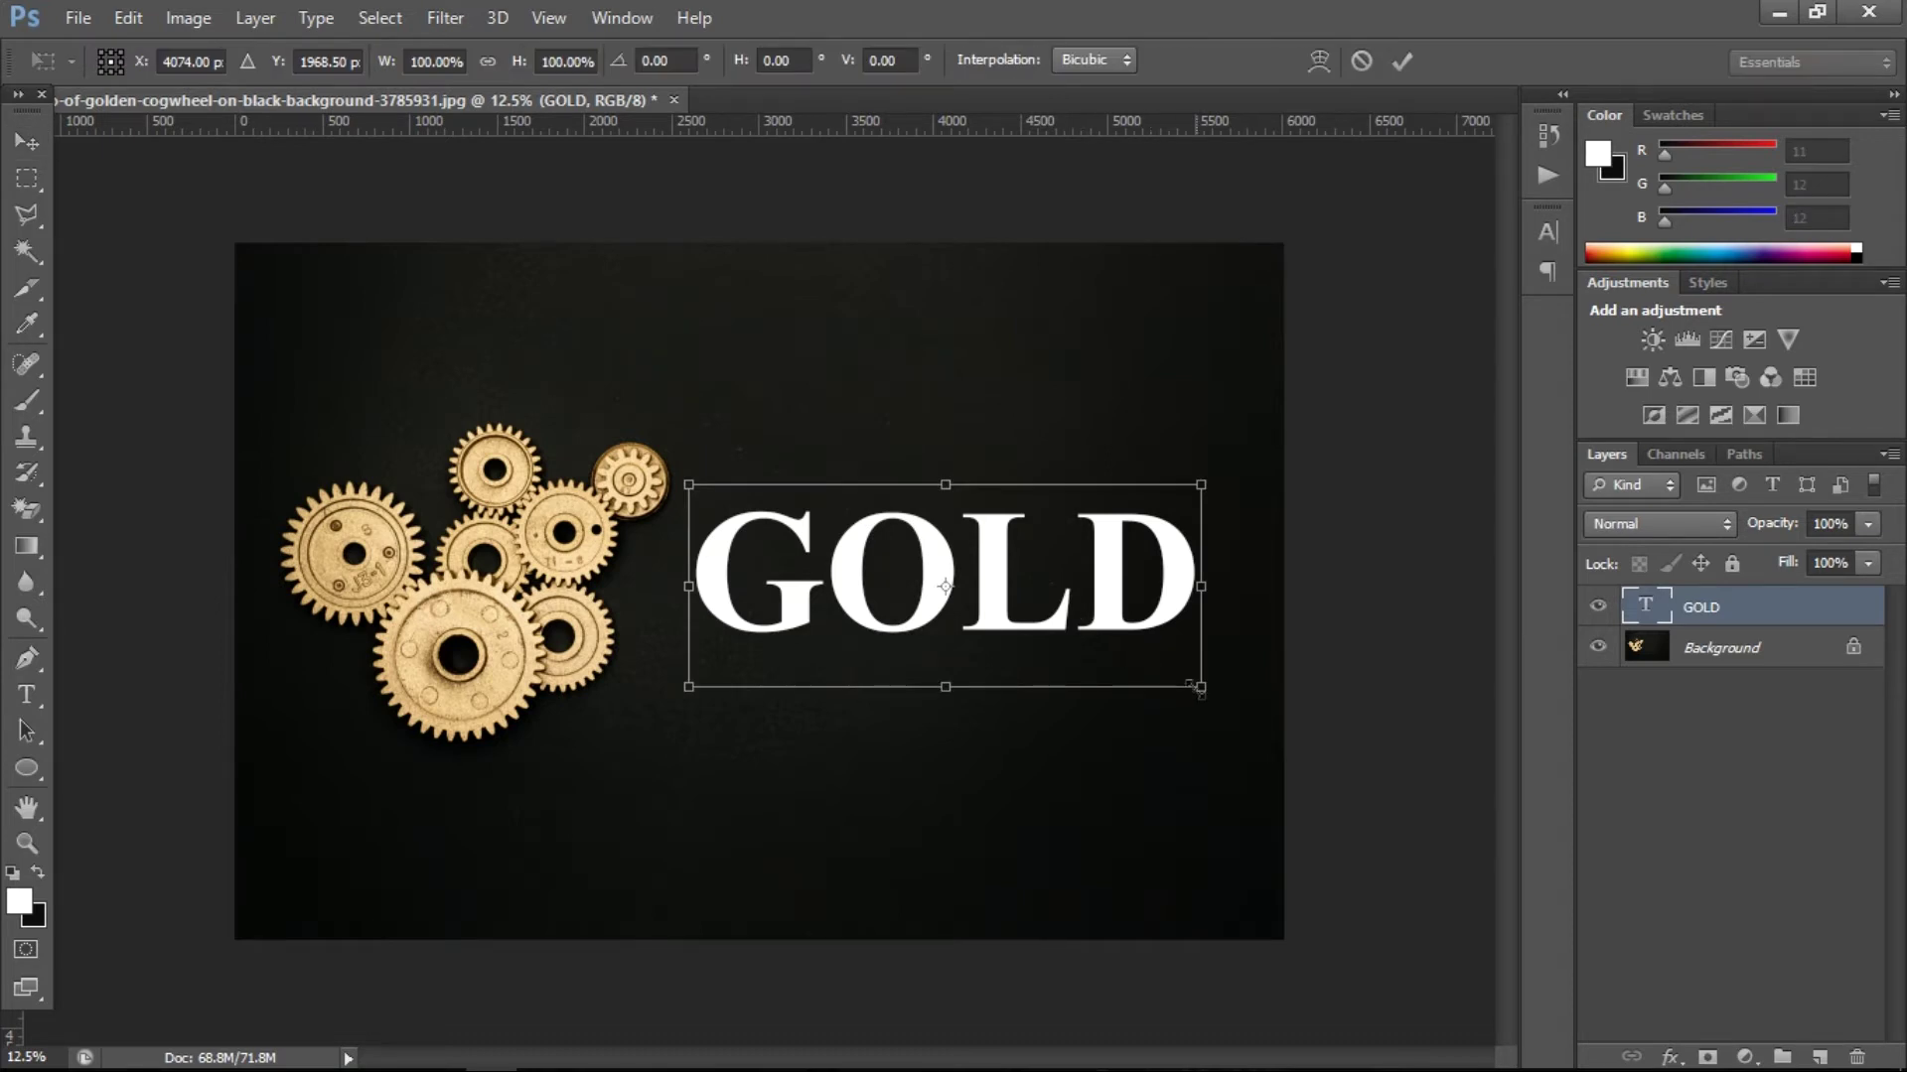
{"action": "left_click_drag", "start_coordinate": [1200, 686], "coordinate": [1221, 718]}
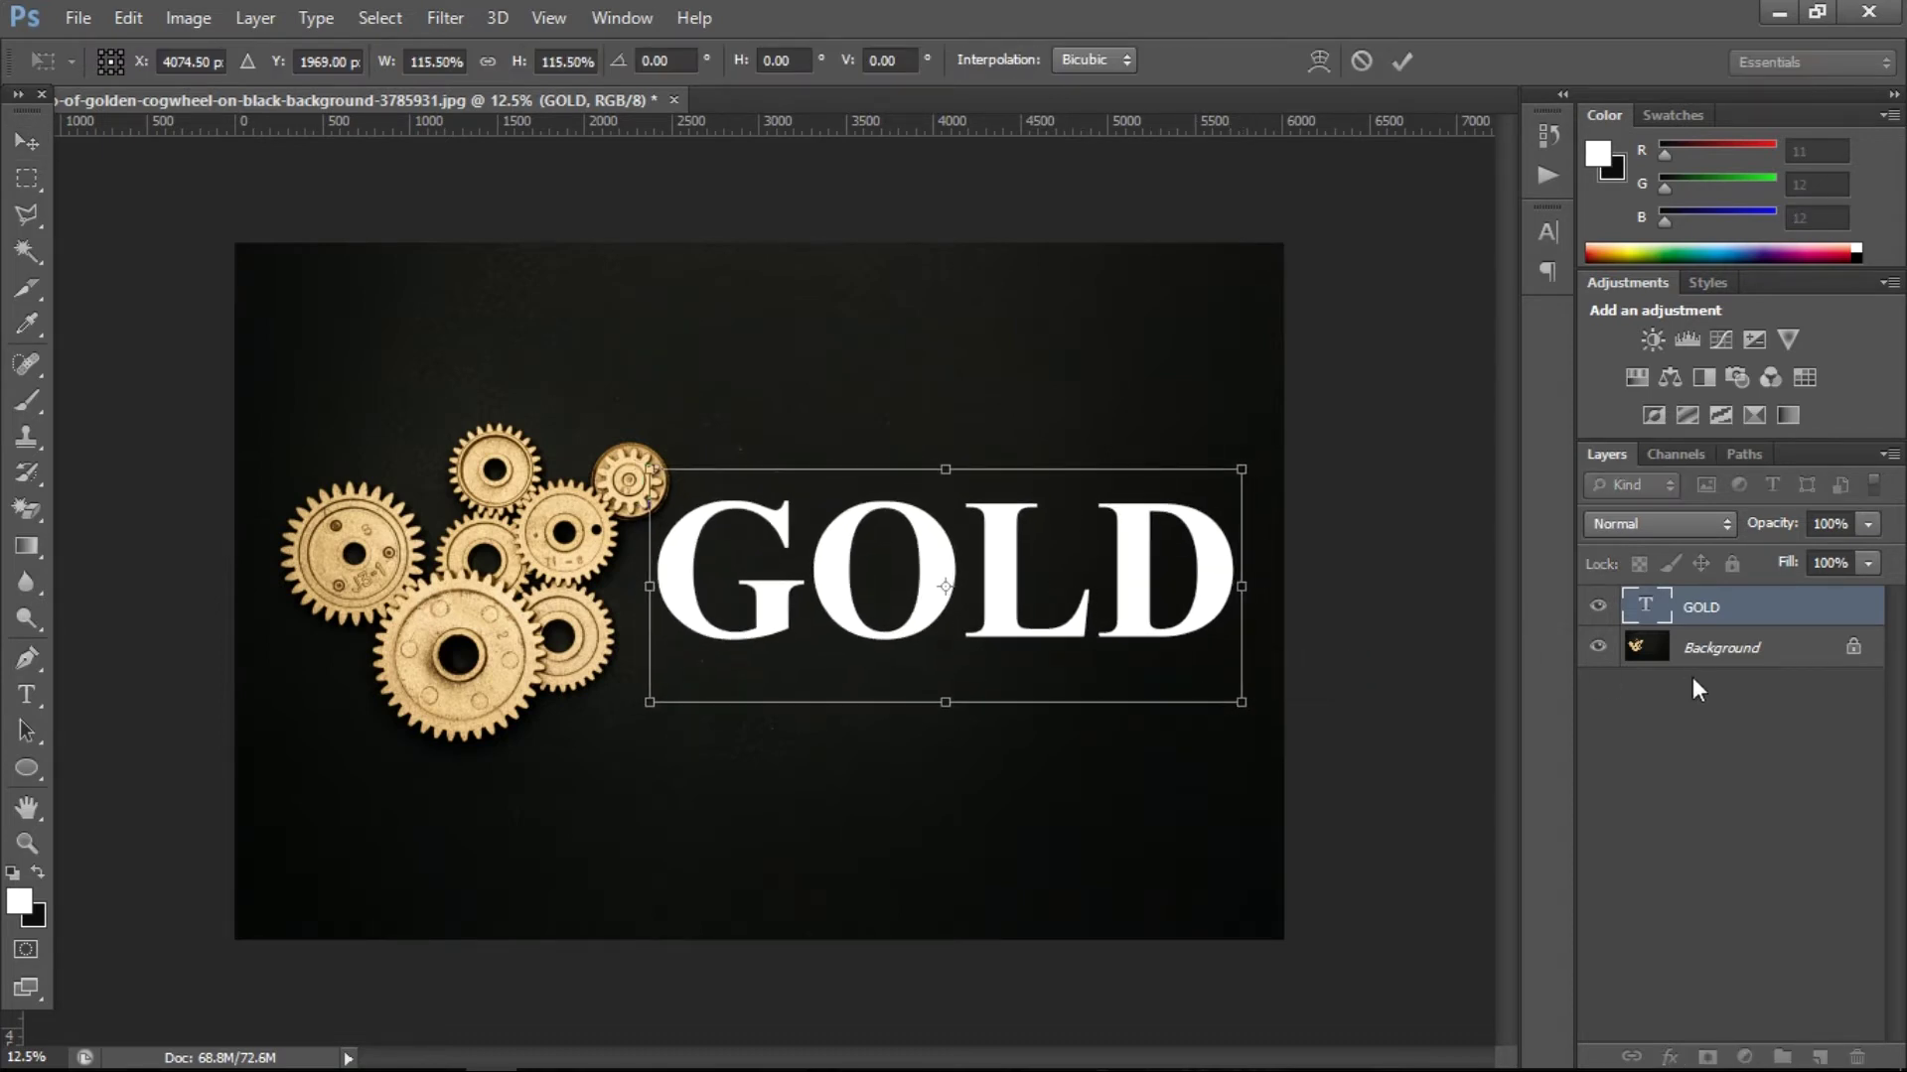
{"action": "mouse_move", "coordinate": [902, 554]}
{"action": "left_mouse_down"}
{"action": "mouse_move", "coordinate": [922, 574]}
{"action": "mouse_move", "coordinate": [912, 563]}
{"action": "left_mouse_up"}
{"action": "key", "text": "Return"}
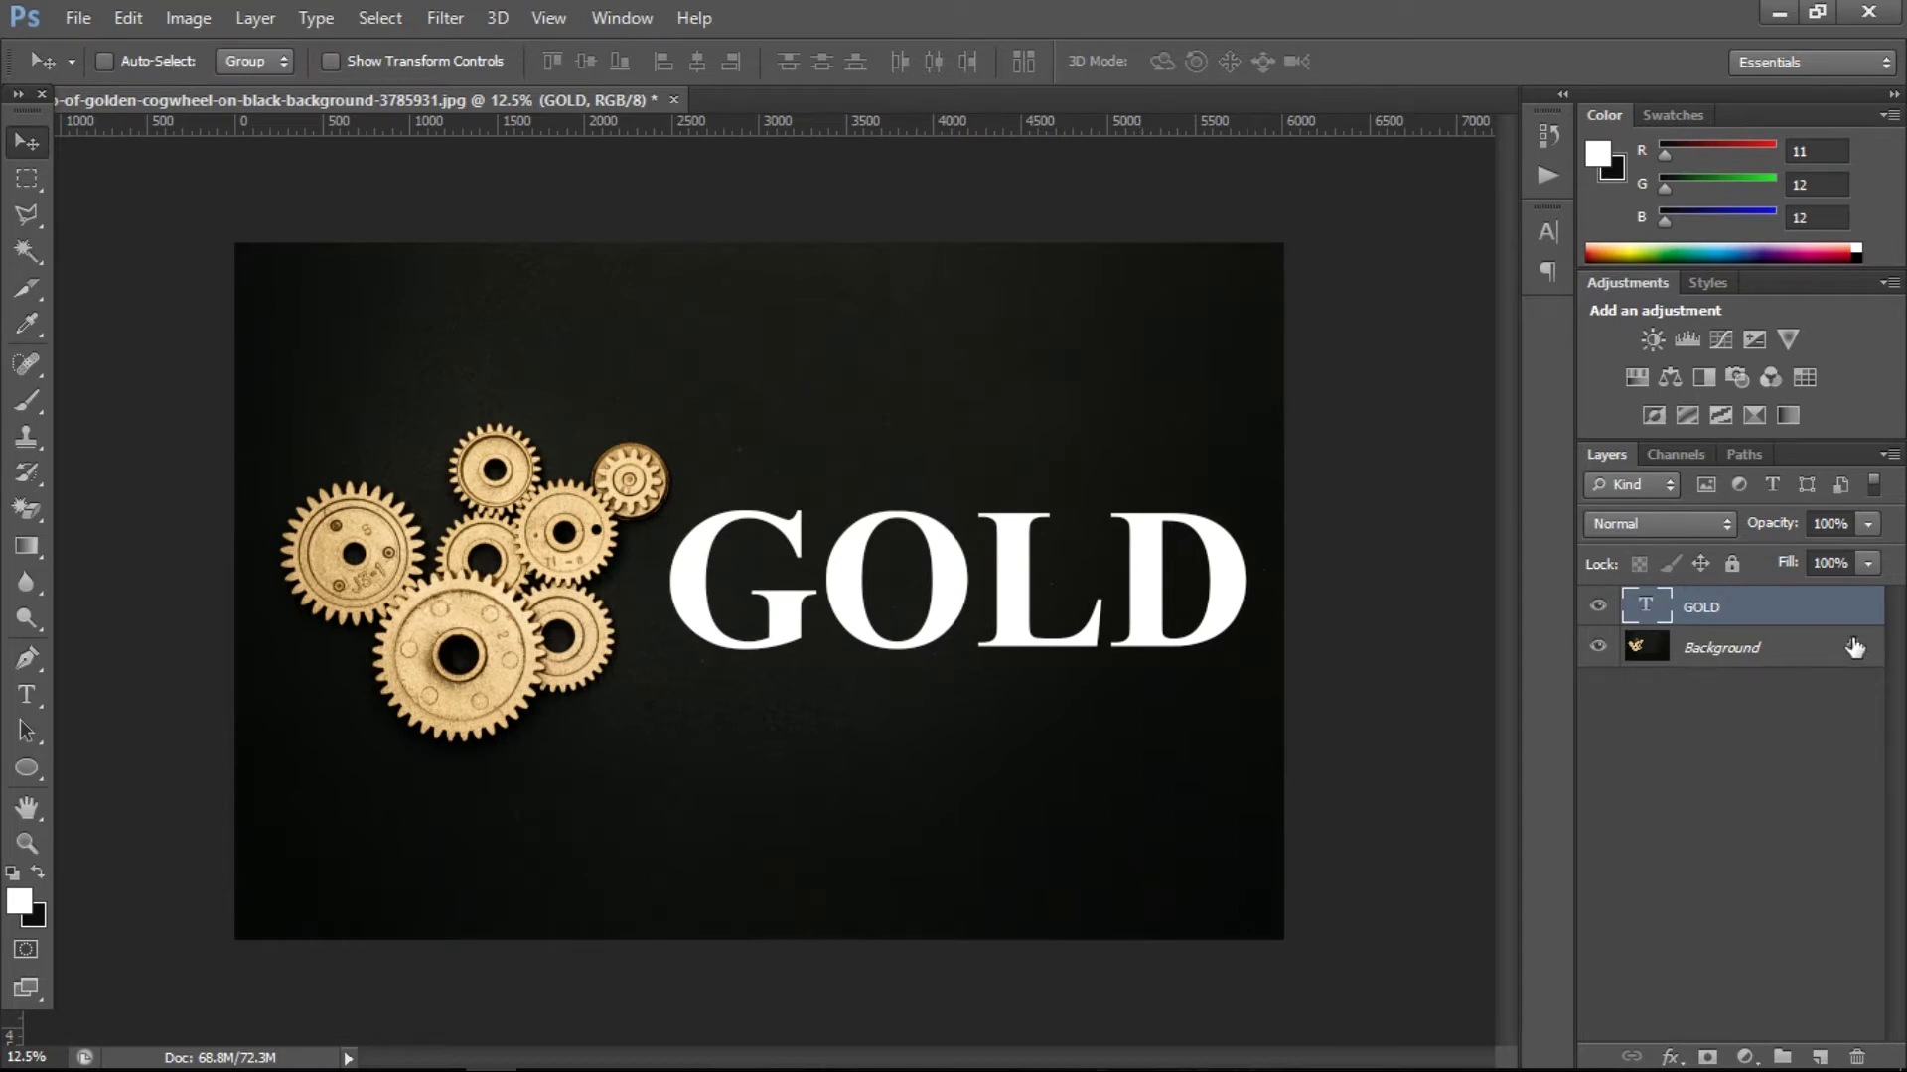
- Unlock the background as Layer 0, then duplicate GOLD and select the GOLD copy layer
{"action": "double_click", "coordinate": [1704, 655]}
{"action": "left_click", "coordinate": [1185, 329]}
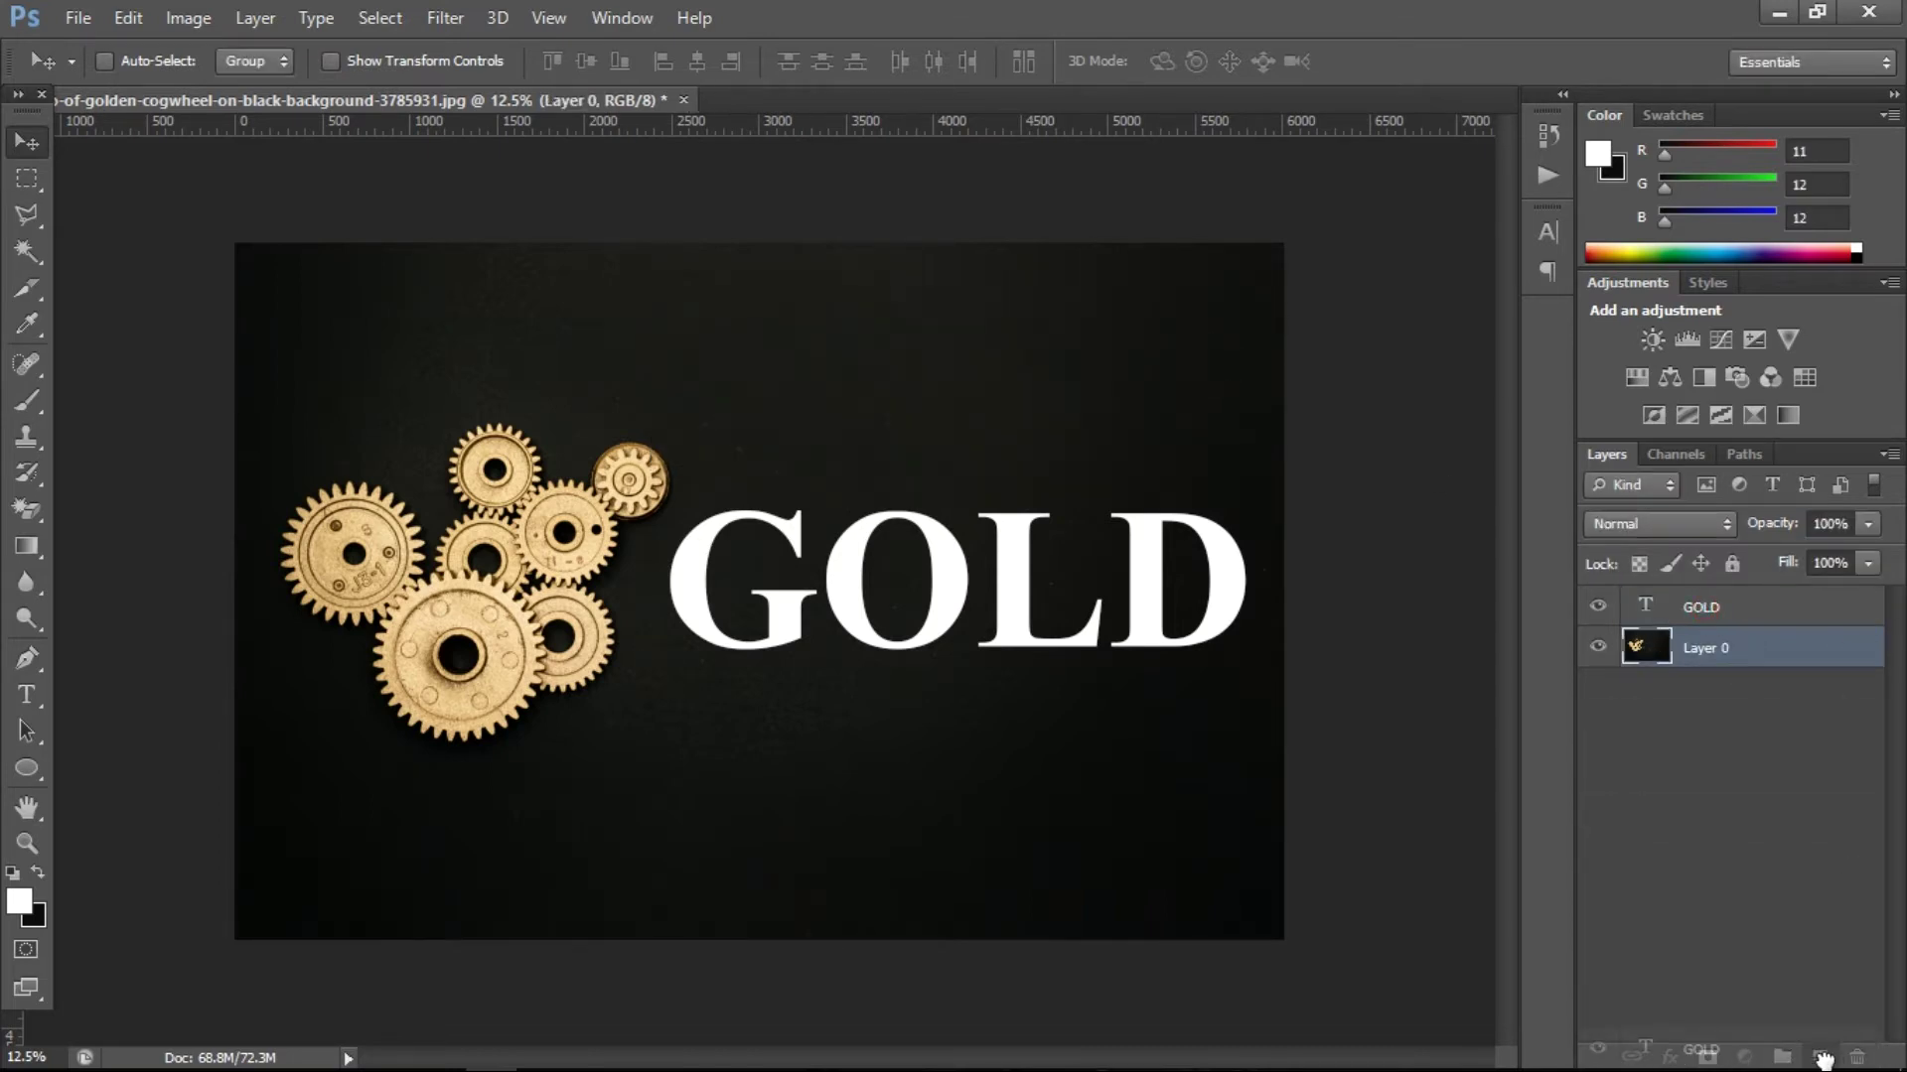
{"action": "left_click_drag", "start_coordinate": [1700, 607], "coordinate": [1819, 1057]}
{"action": "left_click", "coordinate": [1757, 657]}
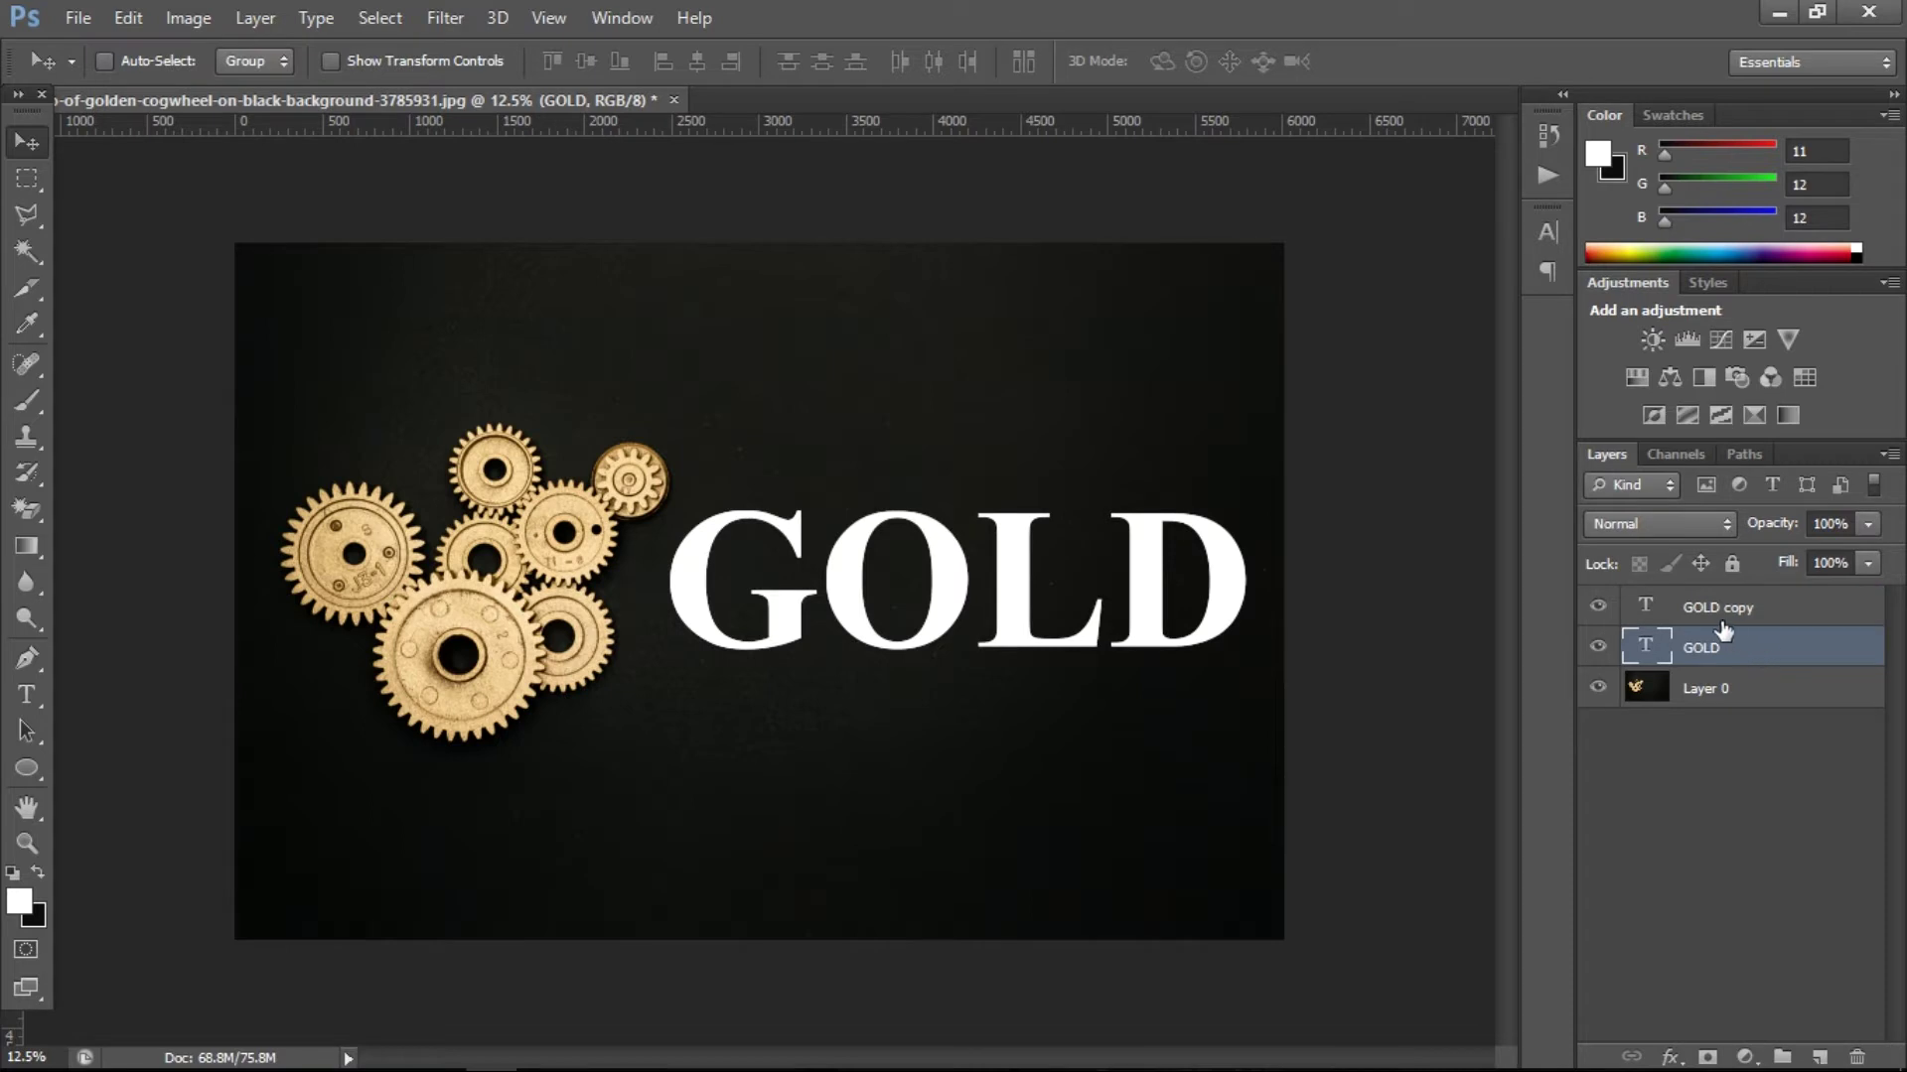
{"action": "left_click", "coordinate": [1723, 626]}
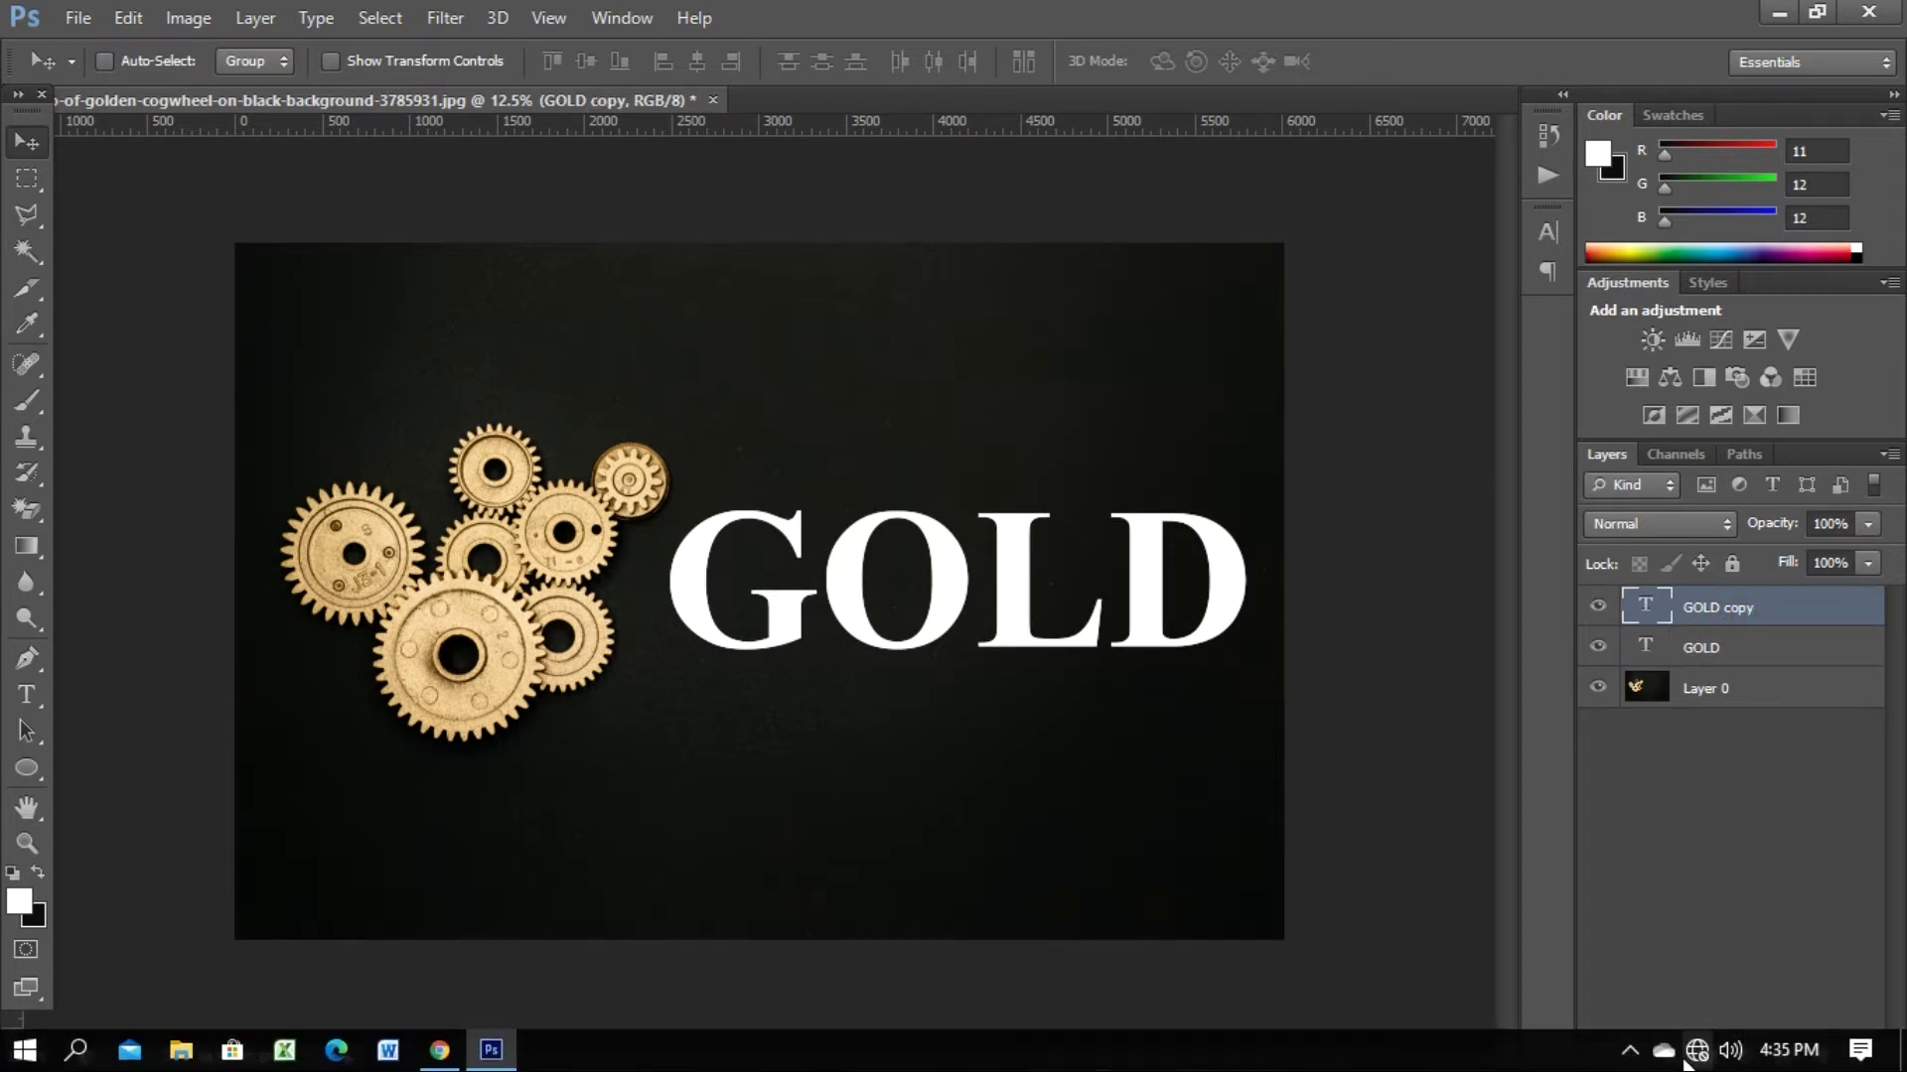
{"action": "left_click", "coordinate": [1671, 1057]}
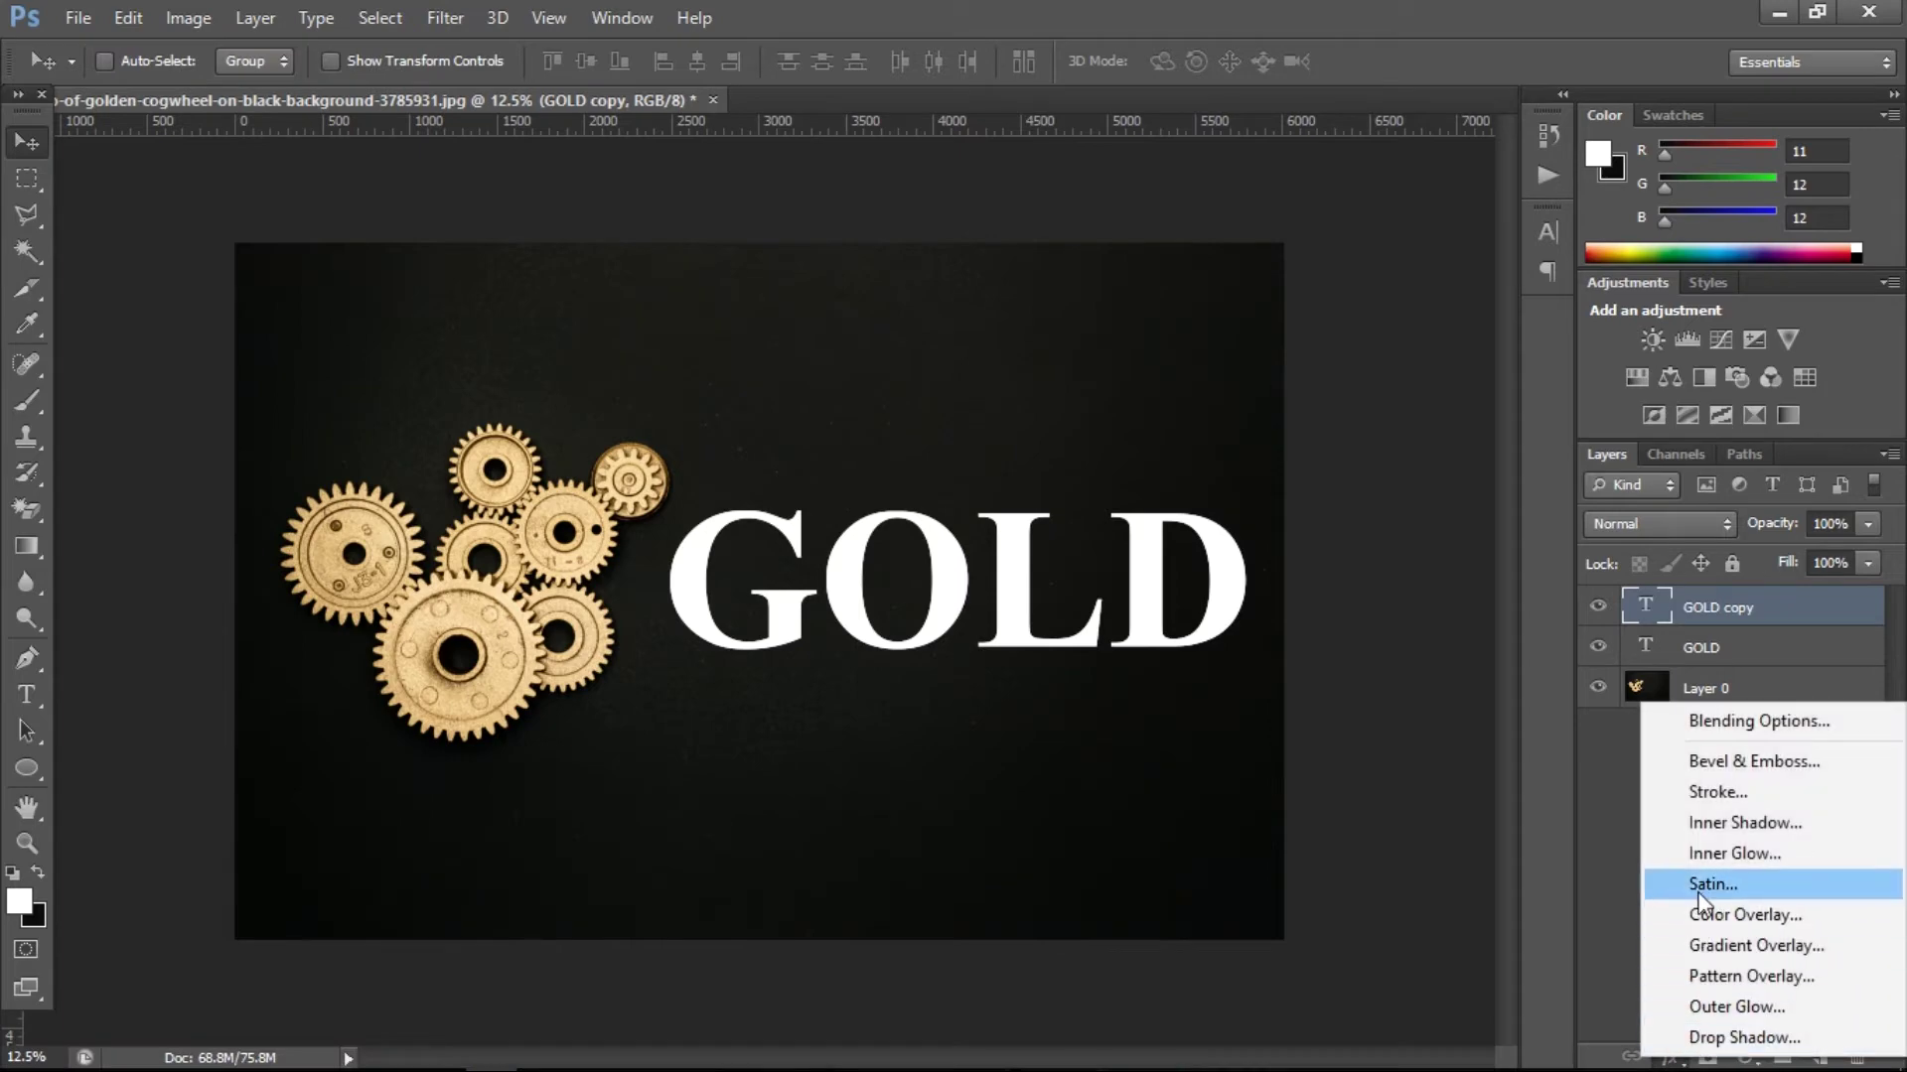
- Add a Gradient Overlay to GOLD copy with a cream #f6eead left stop
{"action": "left_click", "coordinate": [1744, 942]}
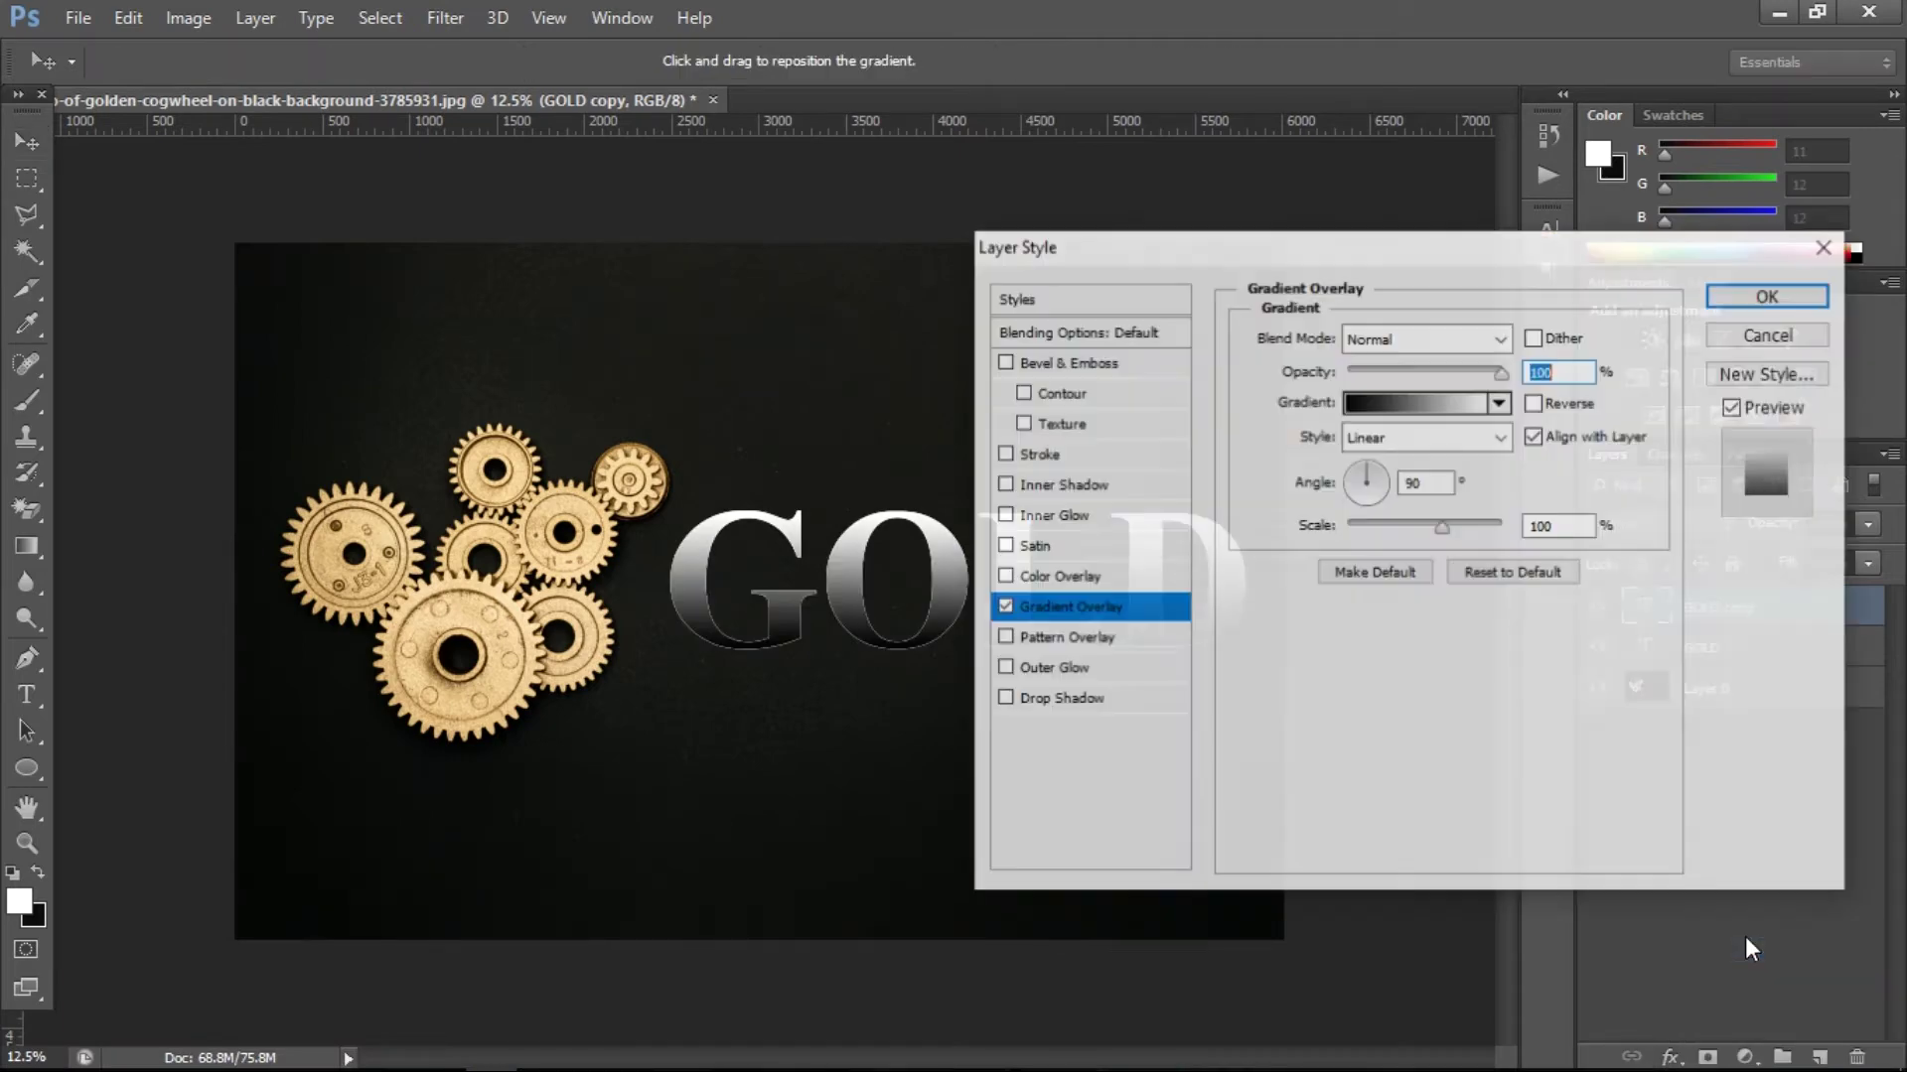
{"action": "left_click", "coordinate": [1410, 402]}
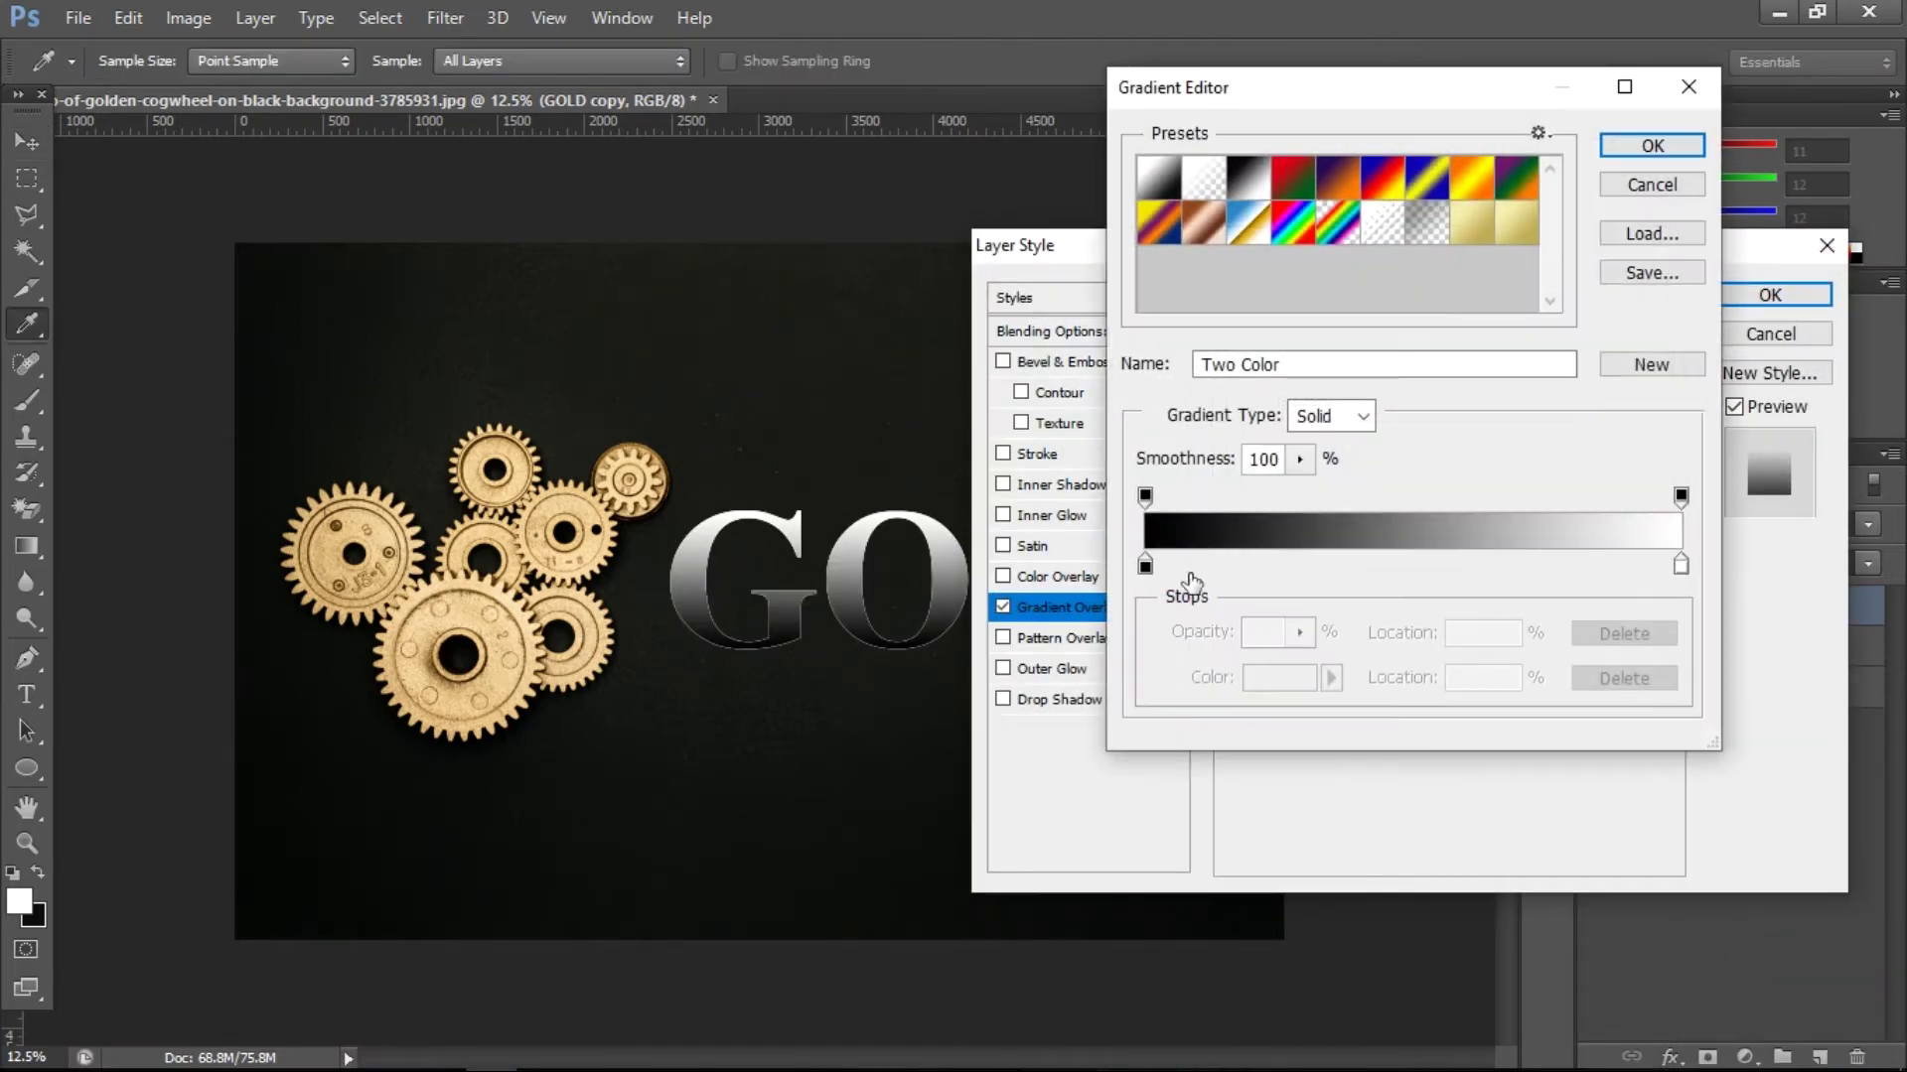
{"action": "left_click", "coordinate": [1145, 568]}
{"action": "double_click", "coordinate": [1145, 568]}
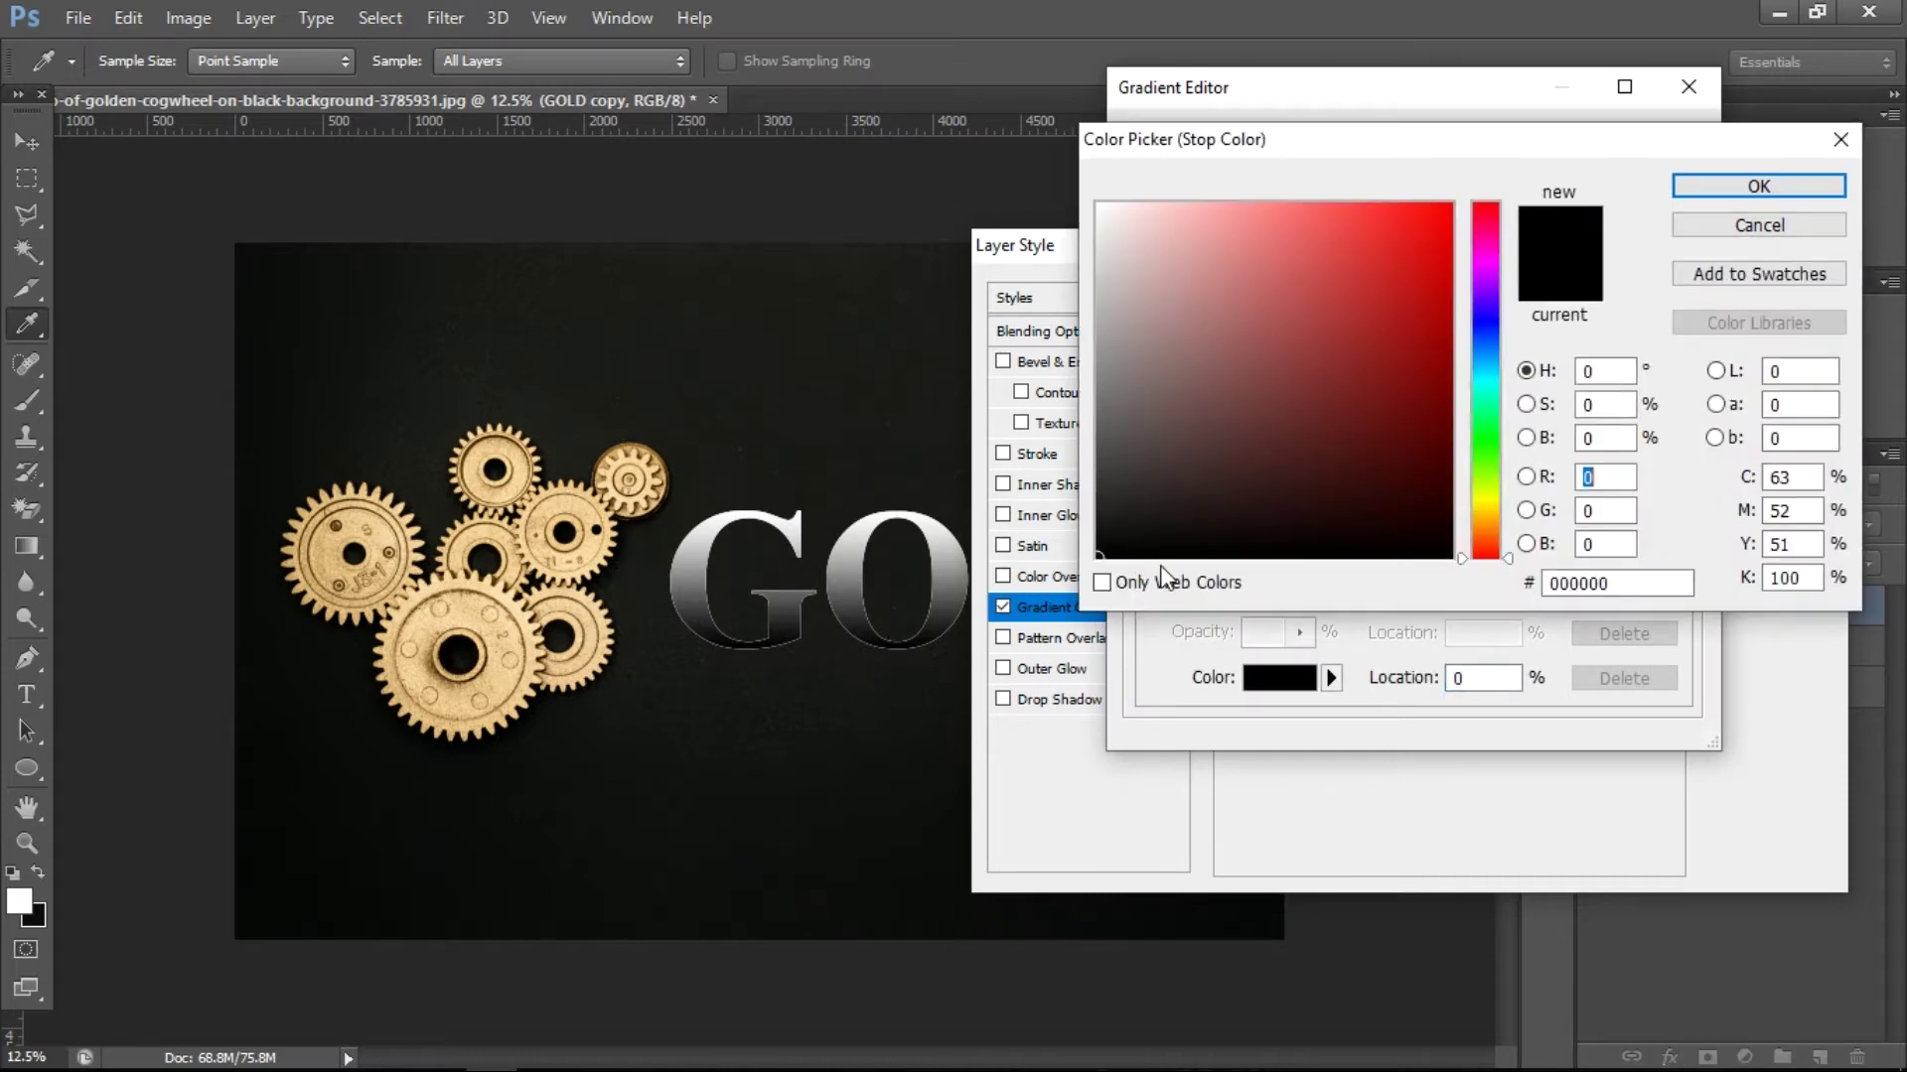
{"action": "double_click", "coordinate": [1648, 583]}
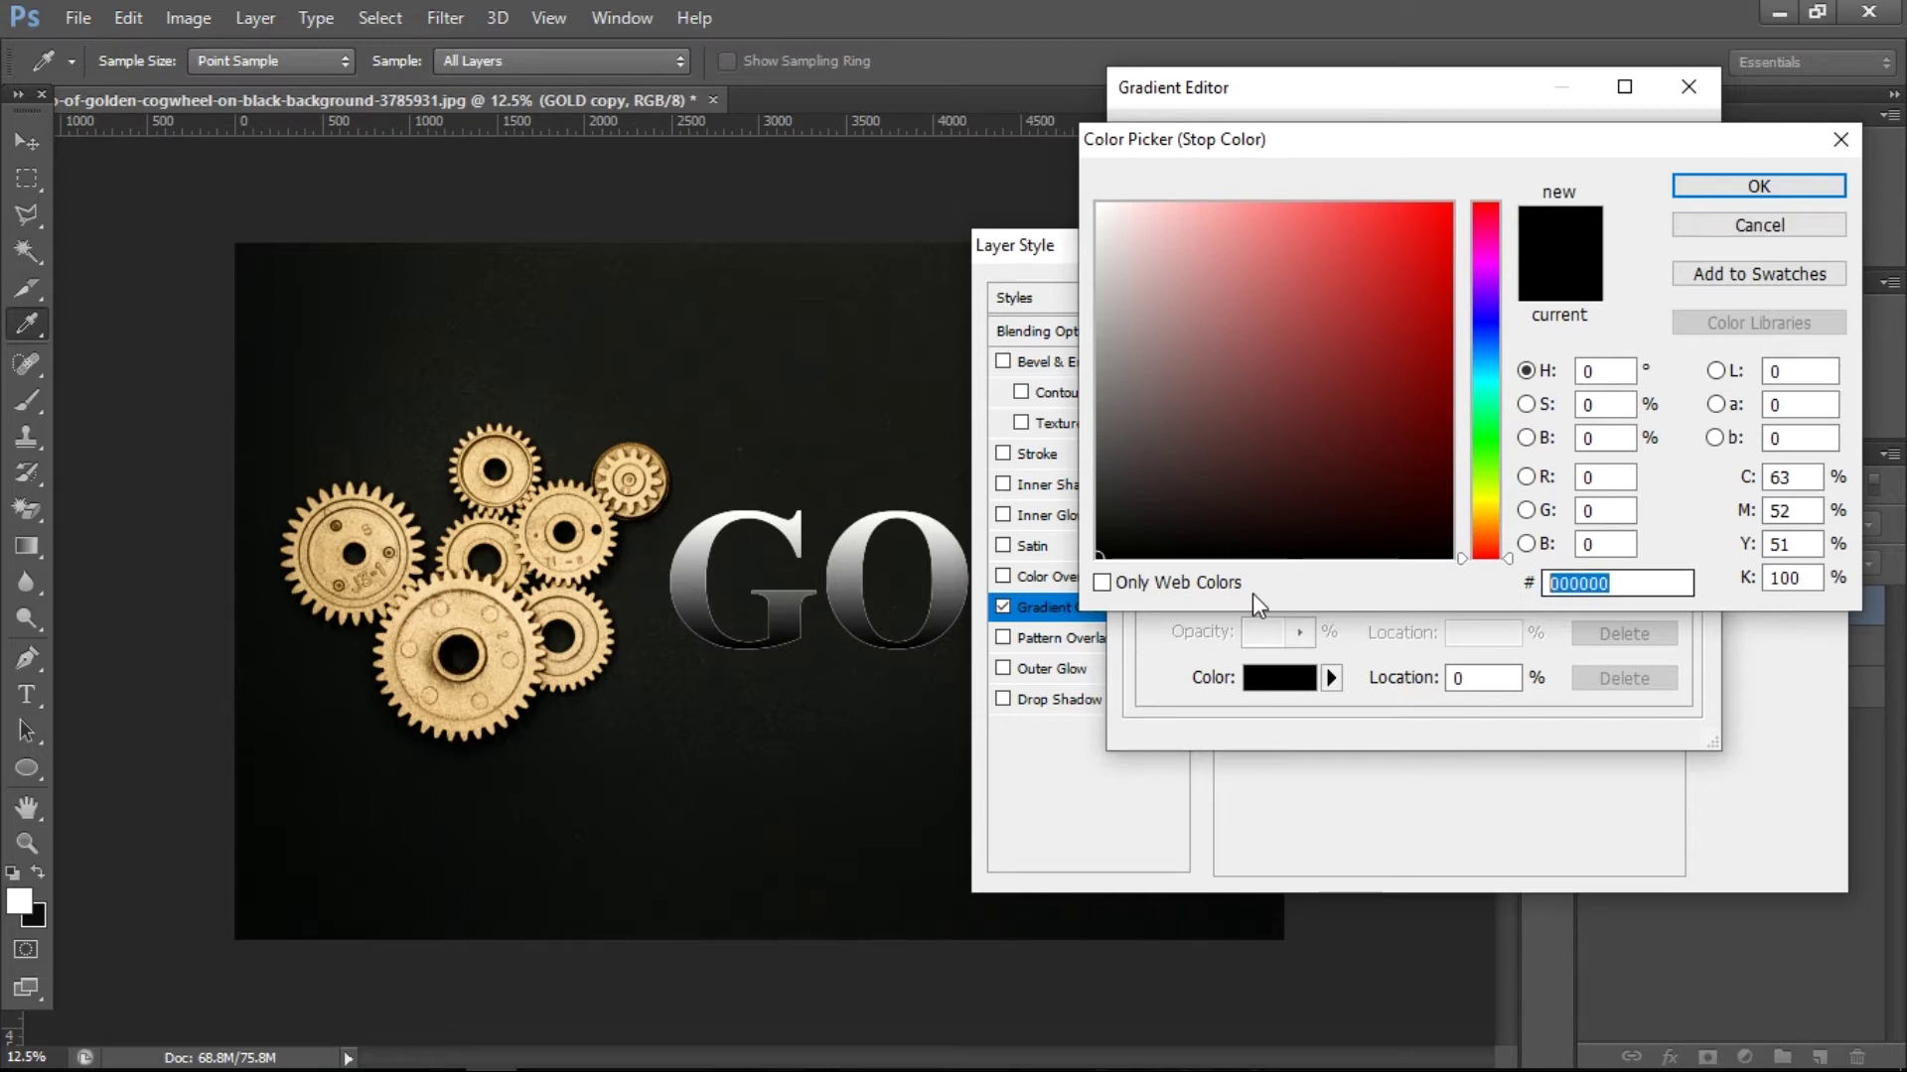
{"action": "type", "text": "F"}
{"action": "key", "text": "BackSpace"}
{"action": "type", "text": "f6eead"}
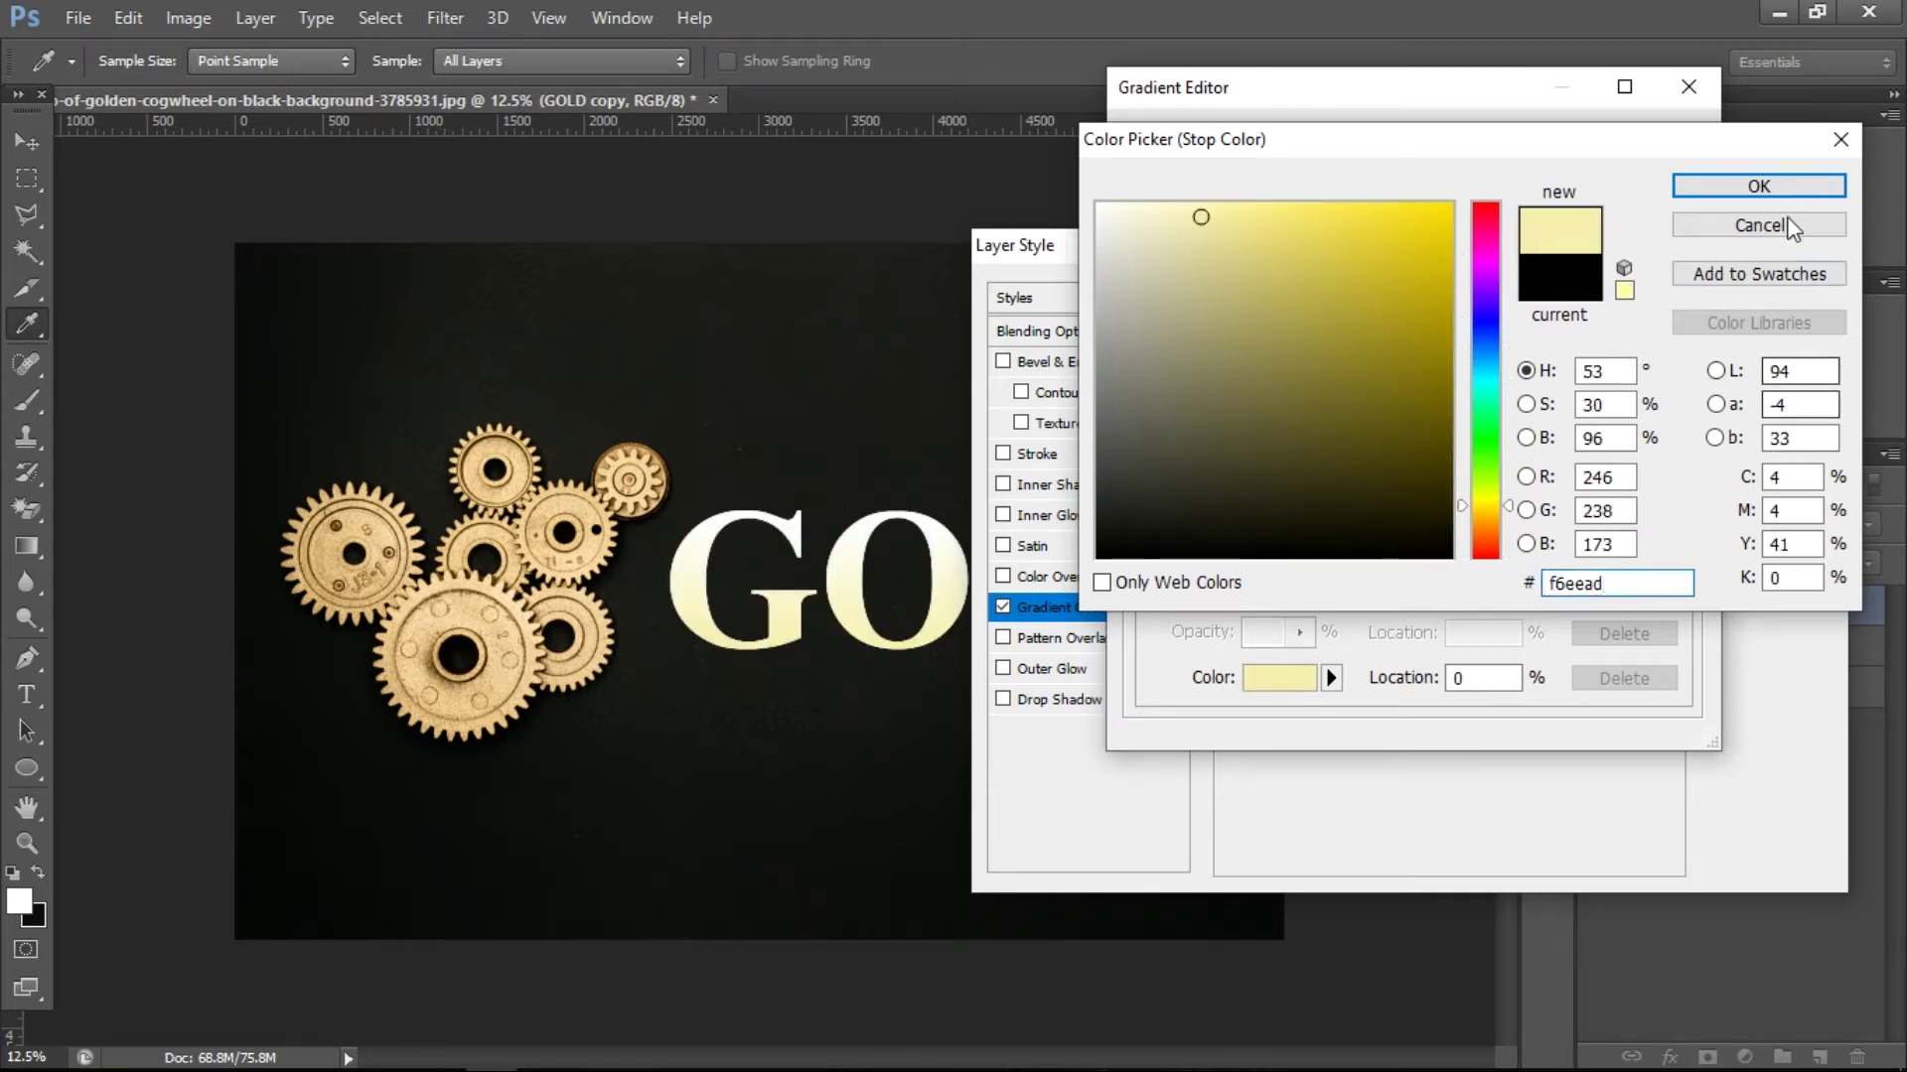
{"action": "left_click", "coordinate": [1771, 191]}
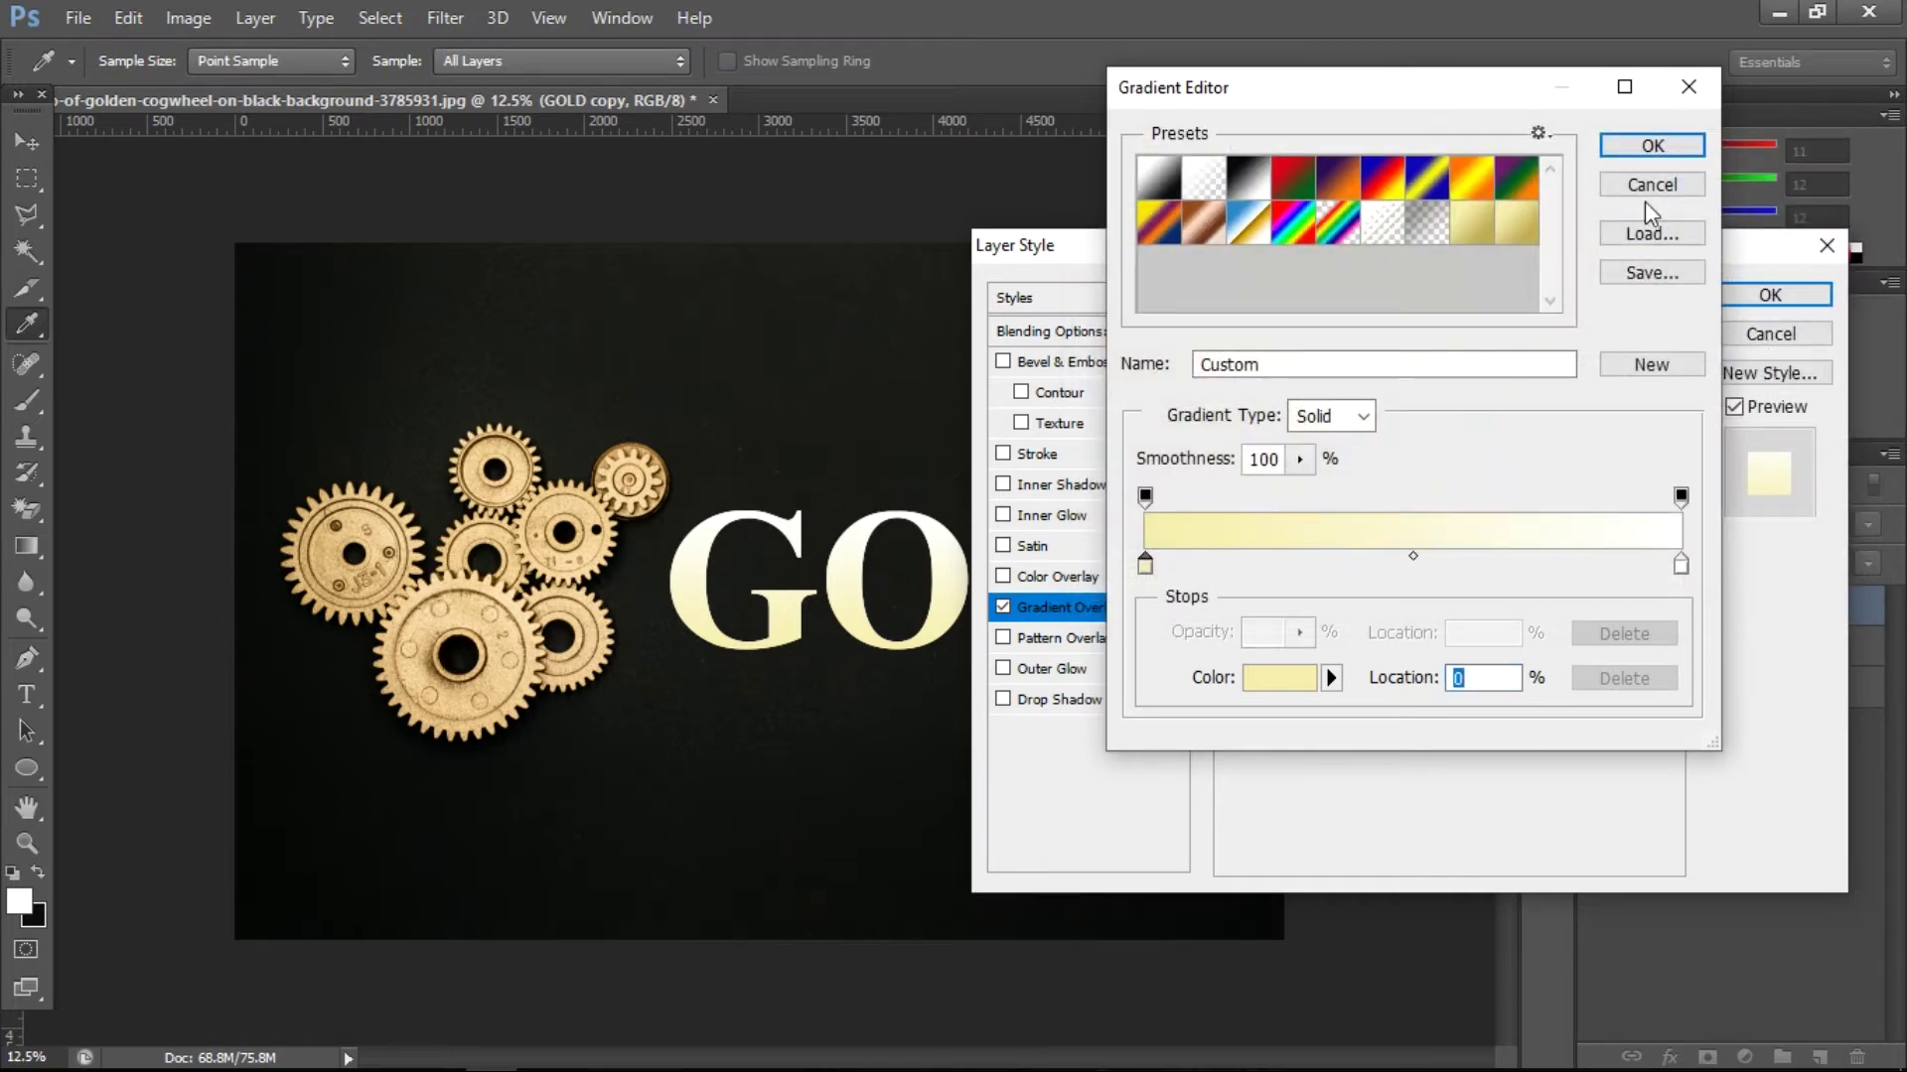
- Set the gradient's right stop to gold #c1ad51
{"action": "left_click", "coordinate": [1680, 568]}
{"action": "left_click", "coordinate": [1669, 538]}
{"action": "double_click", "coordinate": [1680, 566]}
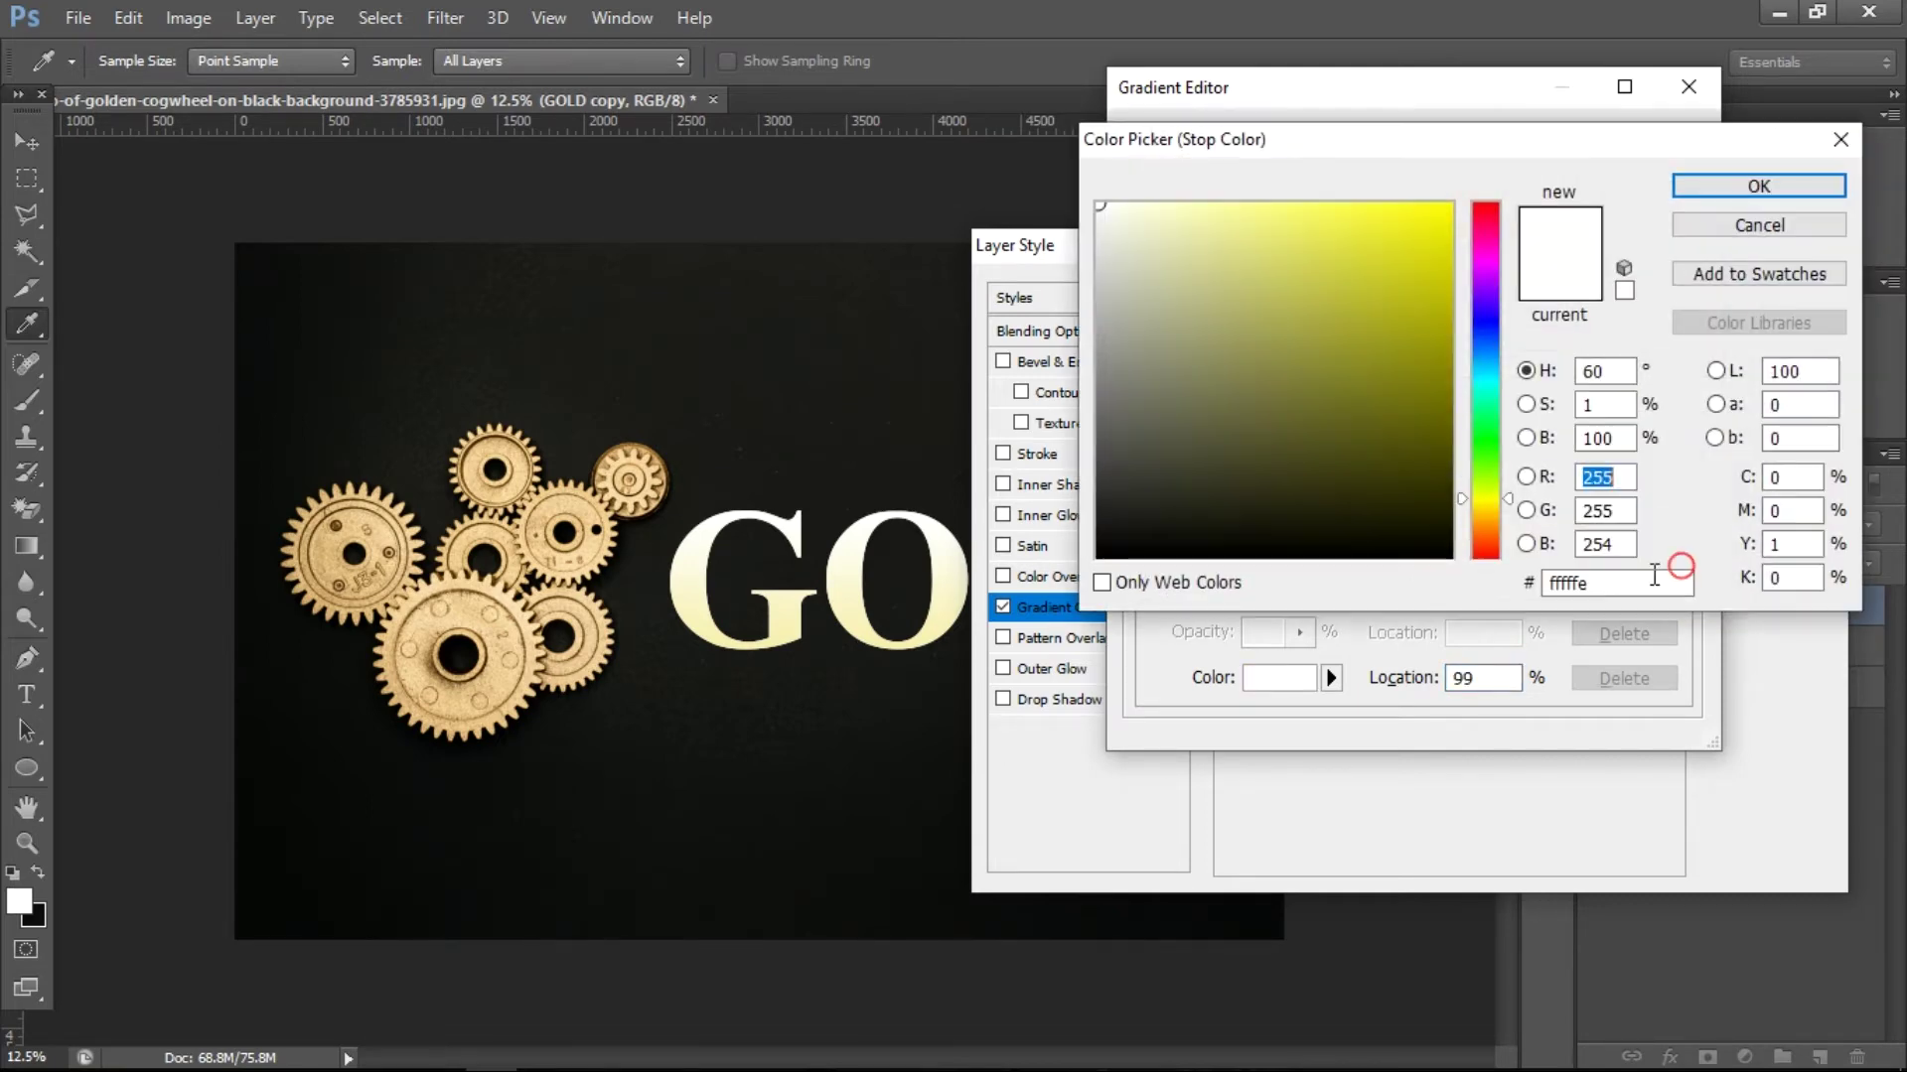
{"action": "left_click", "coordinate": [1610, 588]}
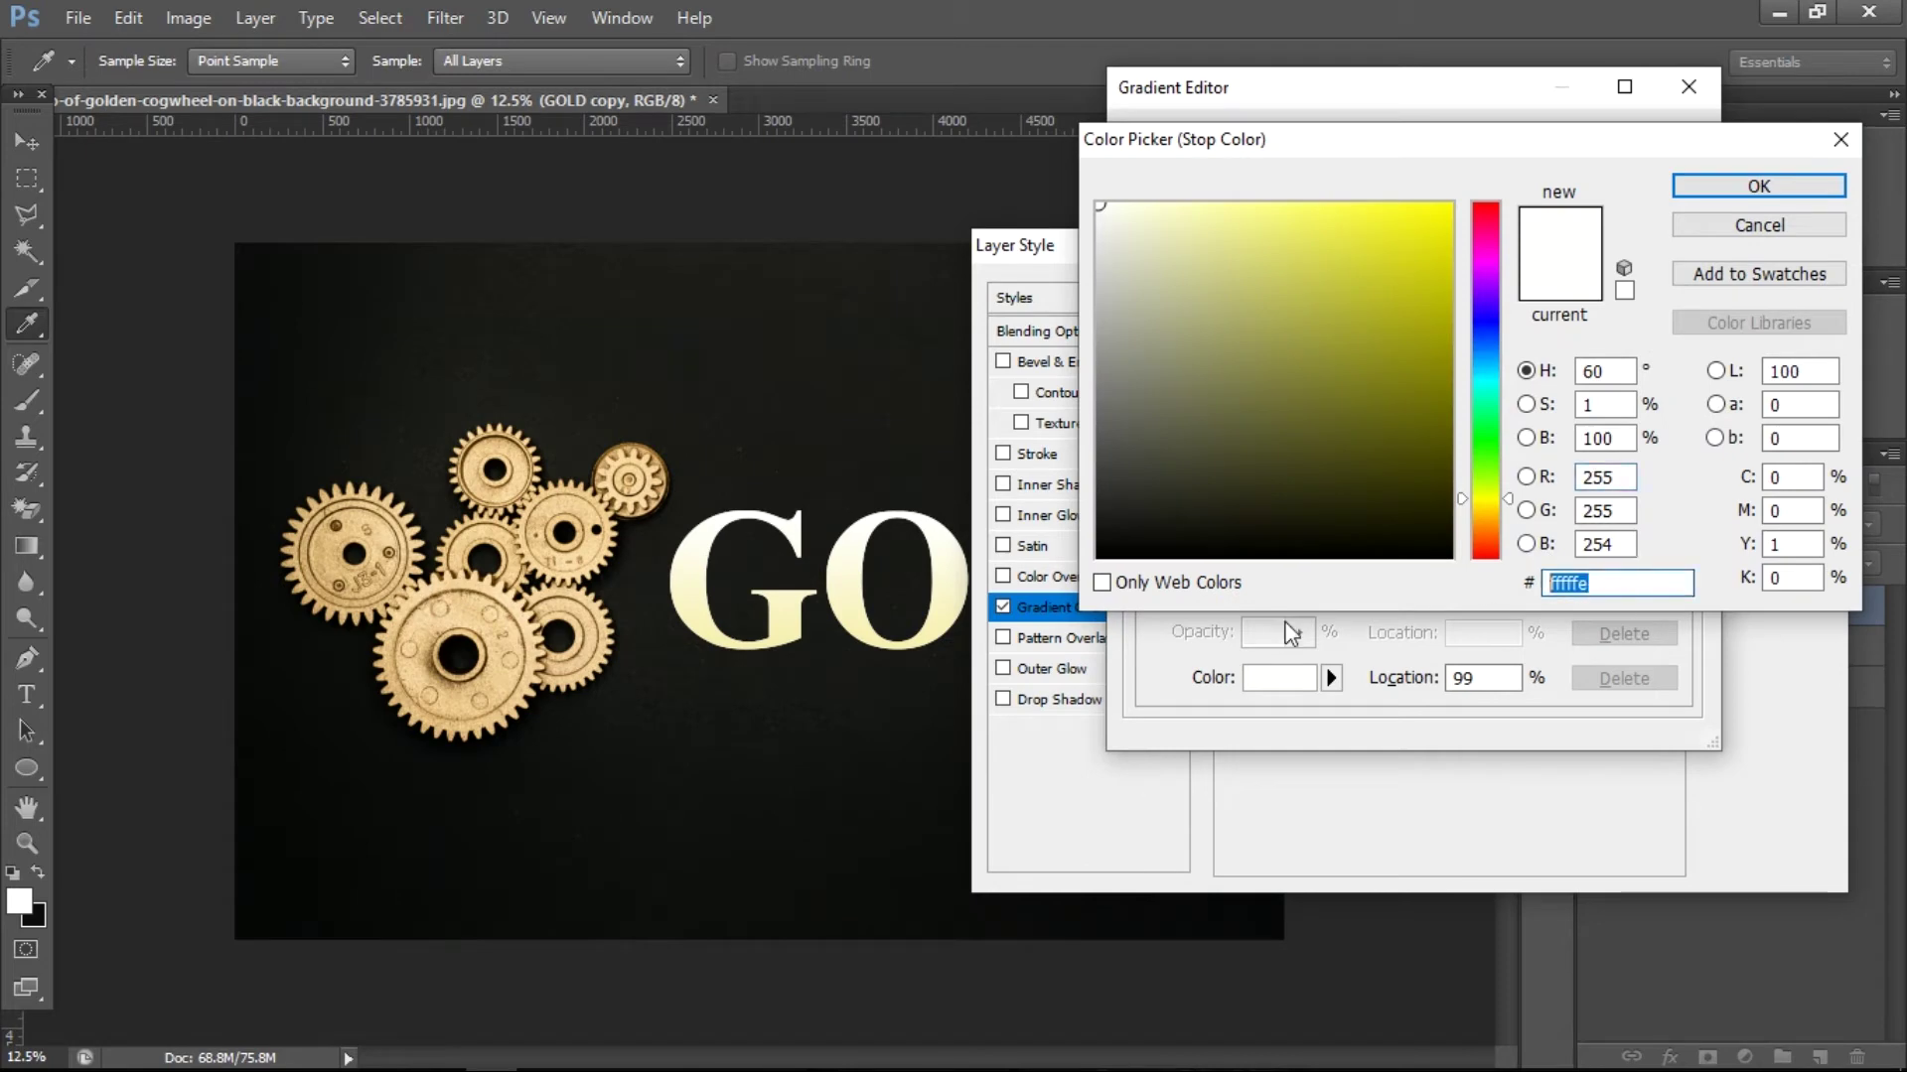
{"action": "type", "text": "c1ad"}
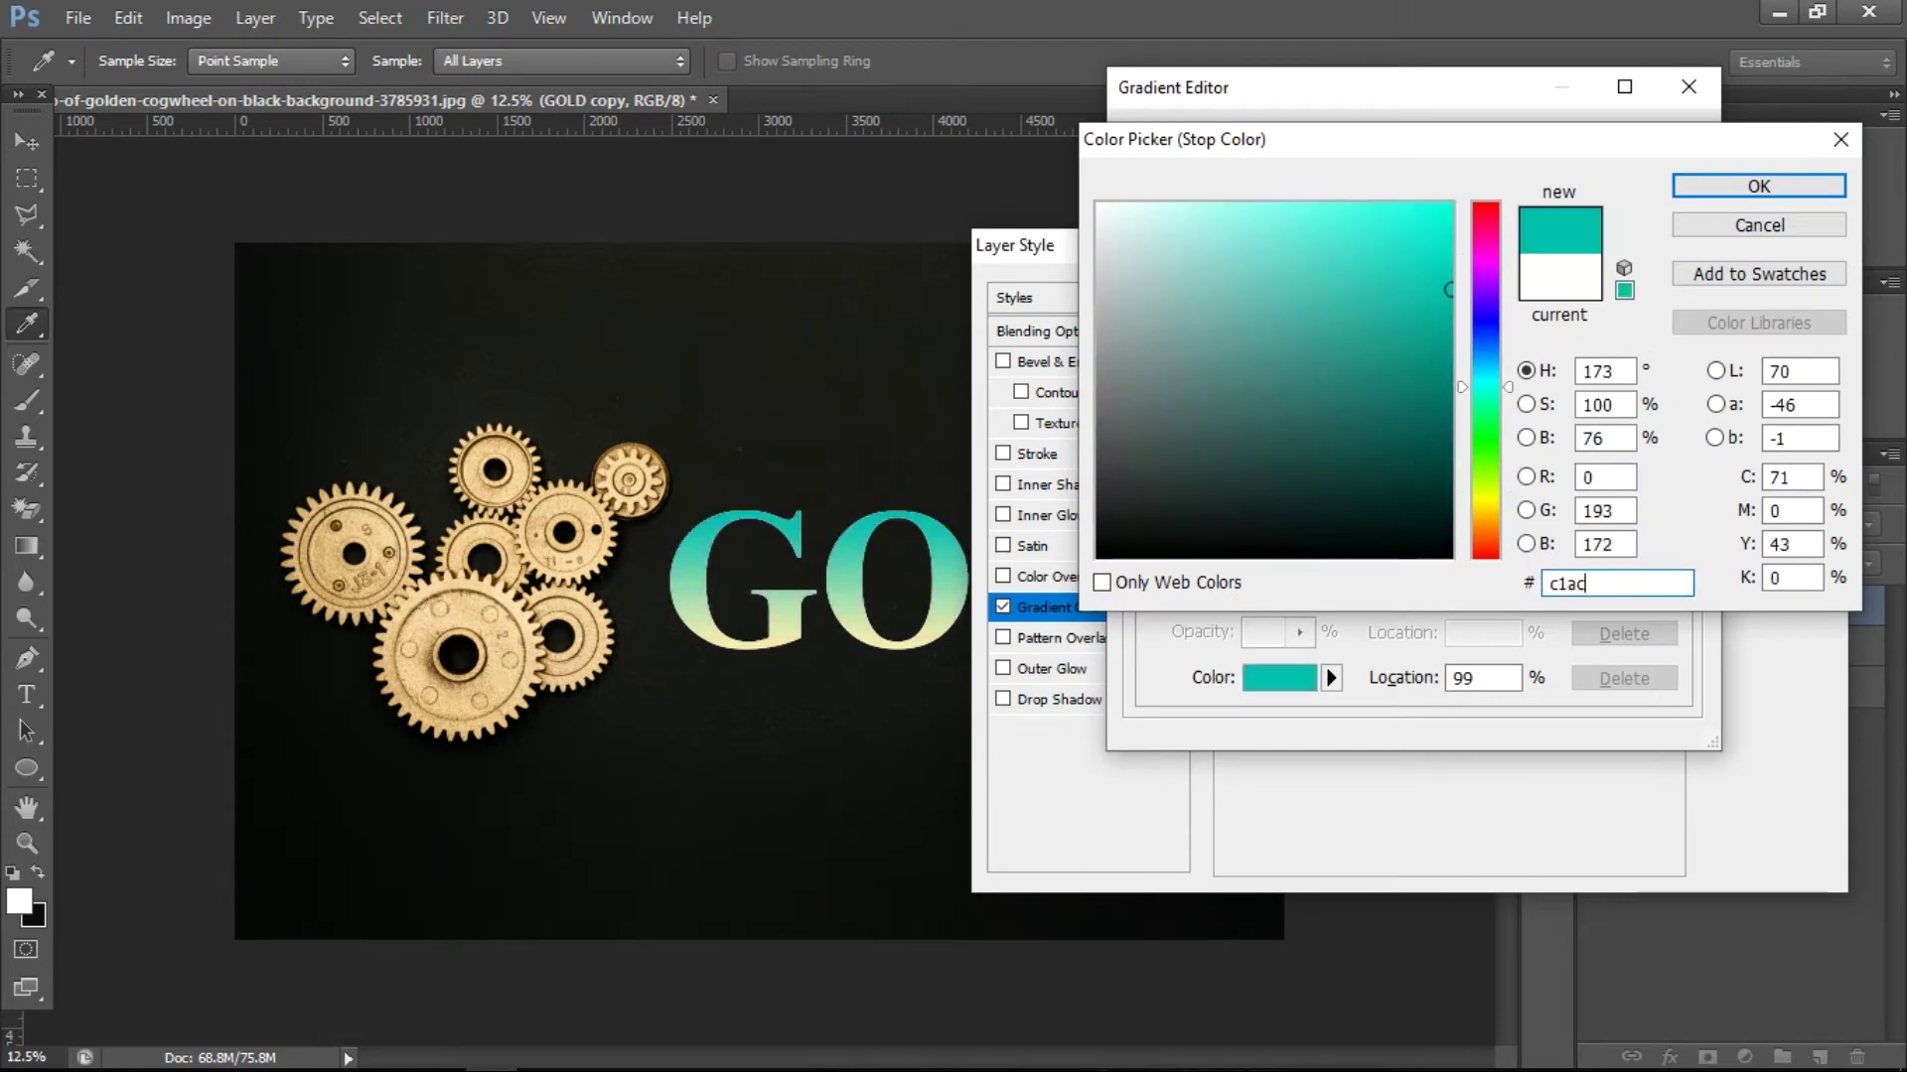
{"action": "type", "text": "51"}
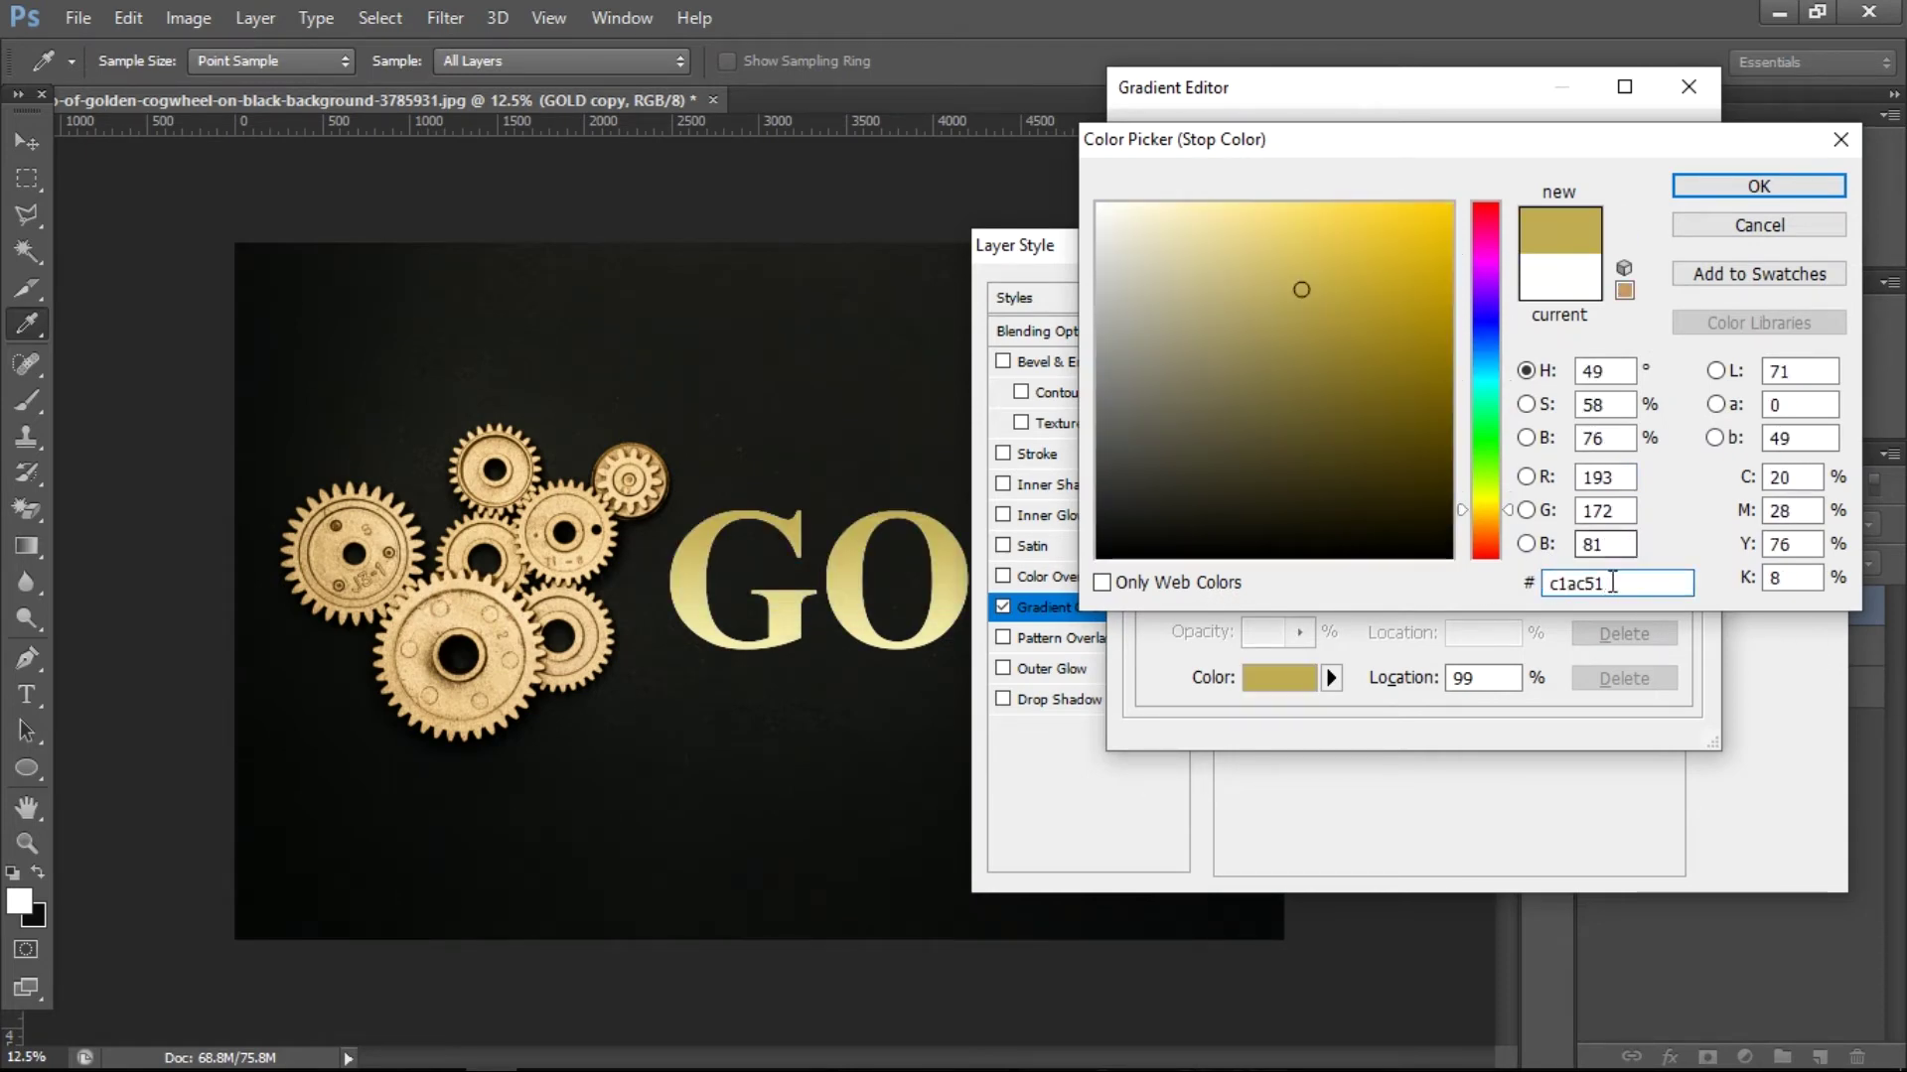
{"action": "left_click", "coordinate": [1772, 188]}
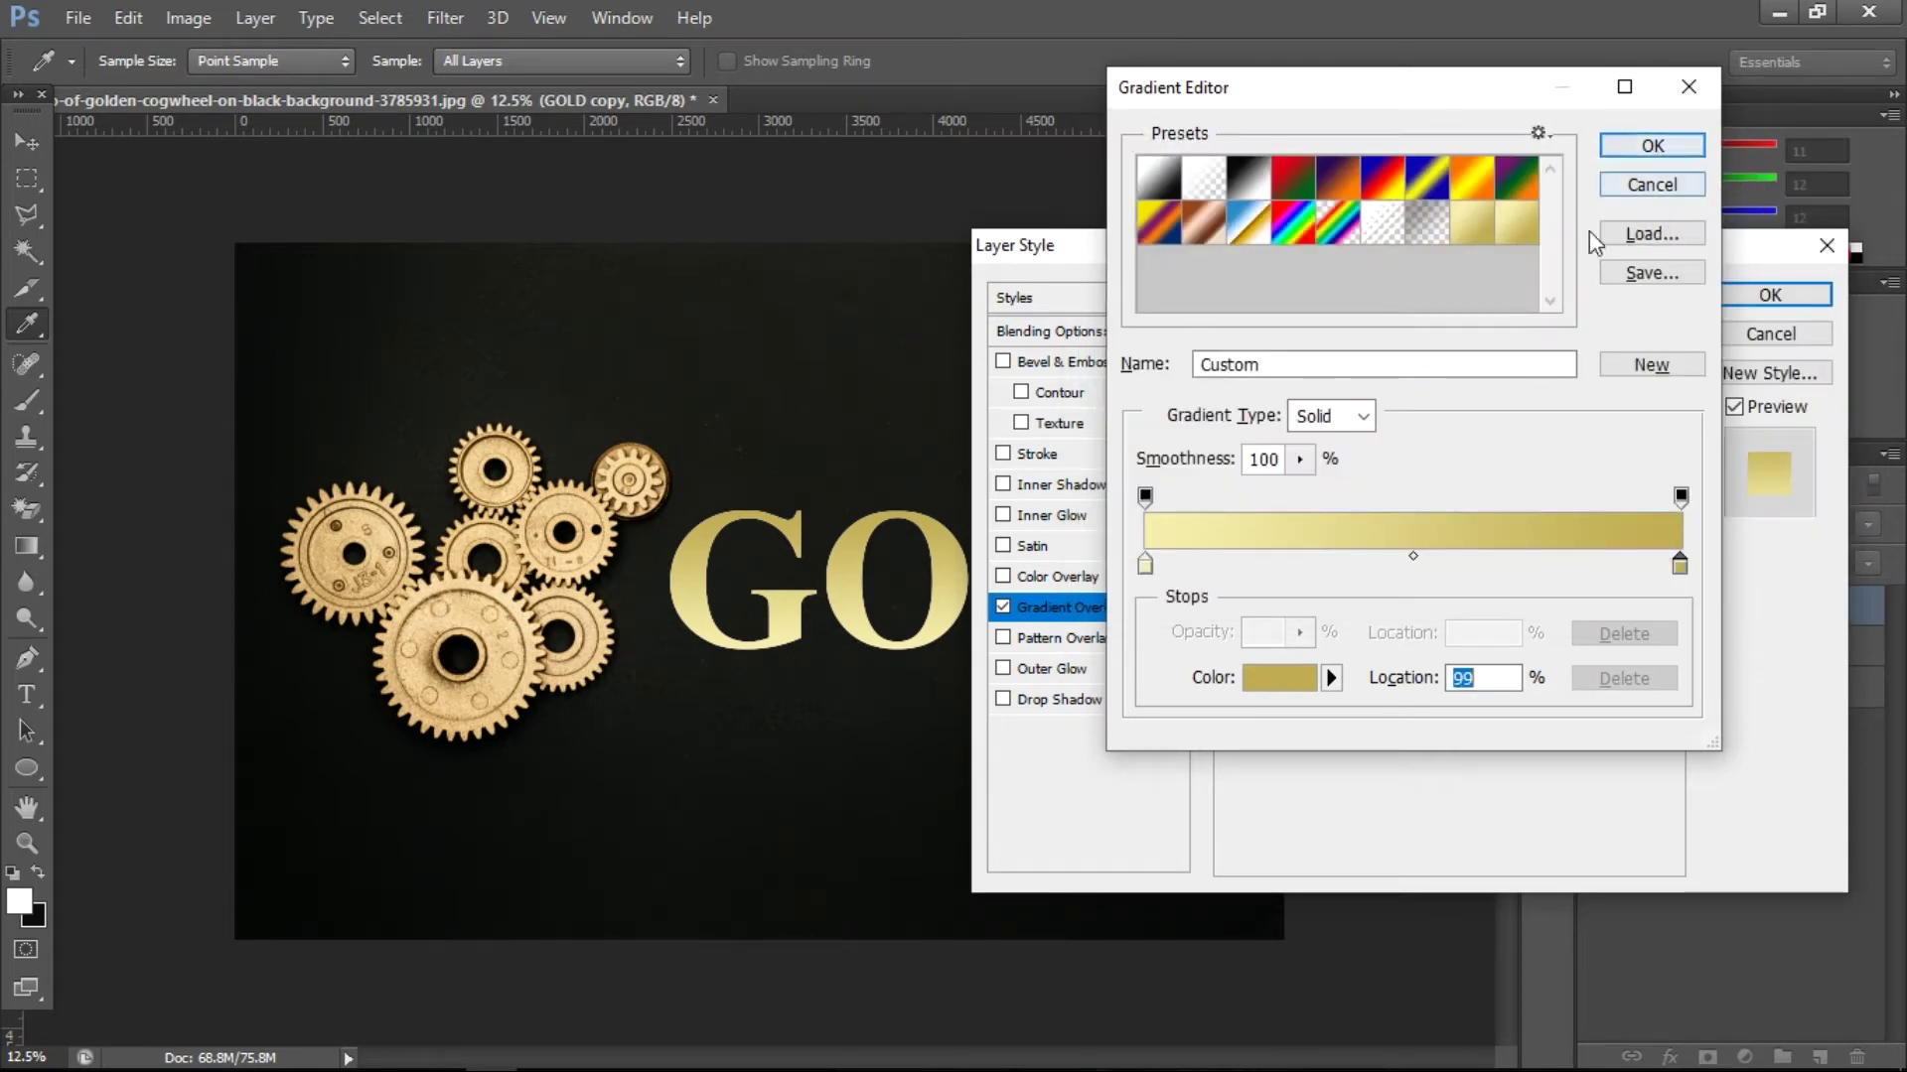
- Save the gradient as preset 'gold', make it Reflected, and enable Bevel & Emboss
{"action": "left_click_drag", "start_coordinate": [1331, 370], "coordinate": [1081, 358]}
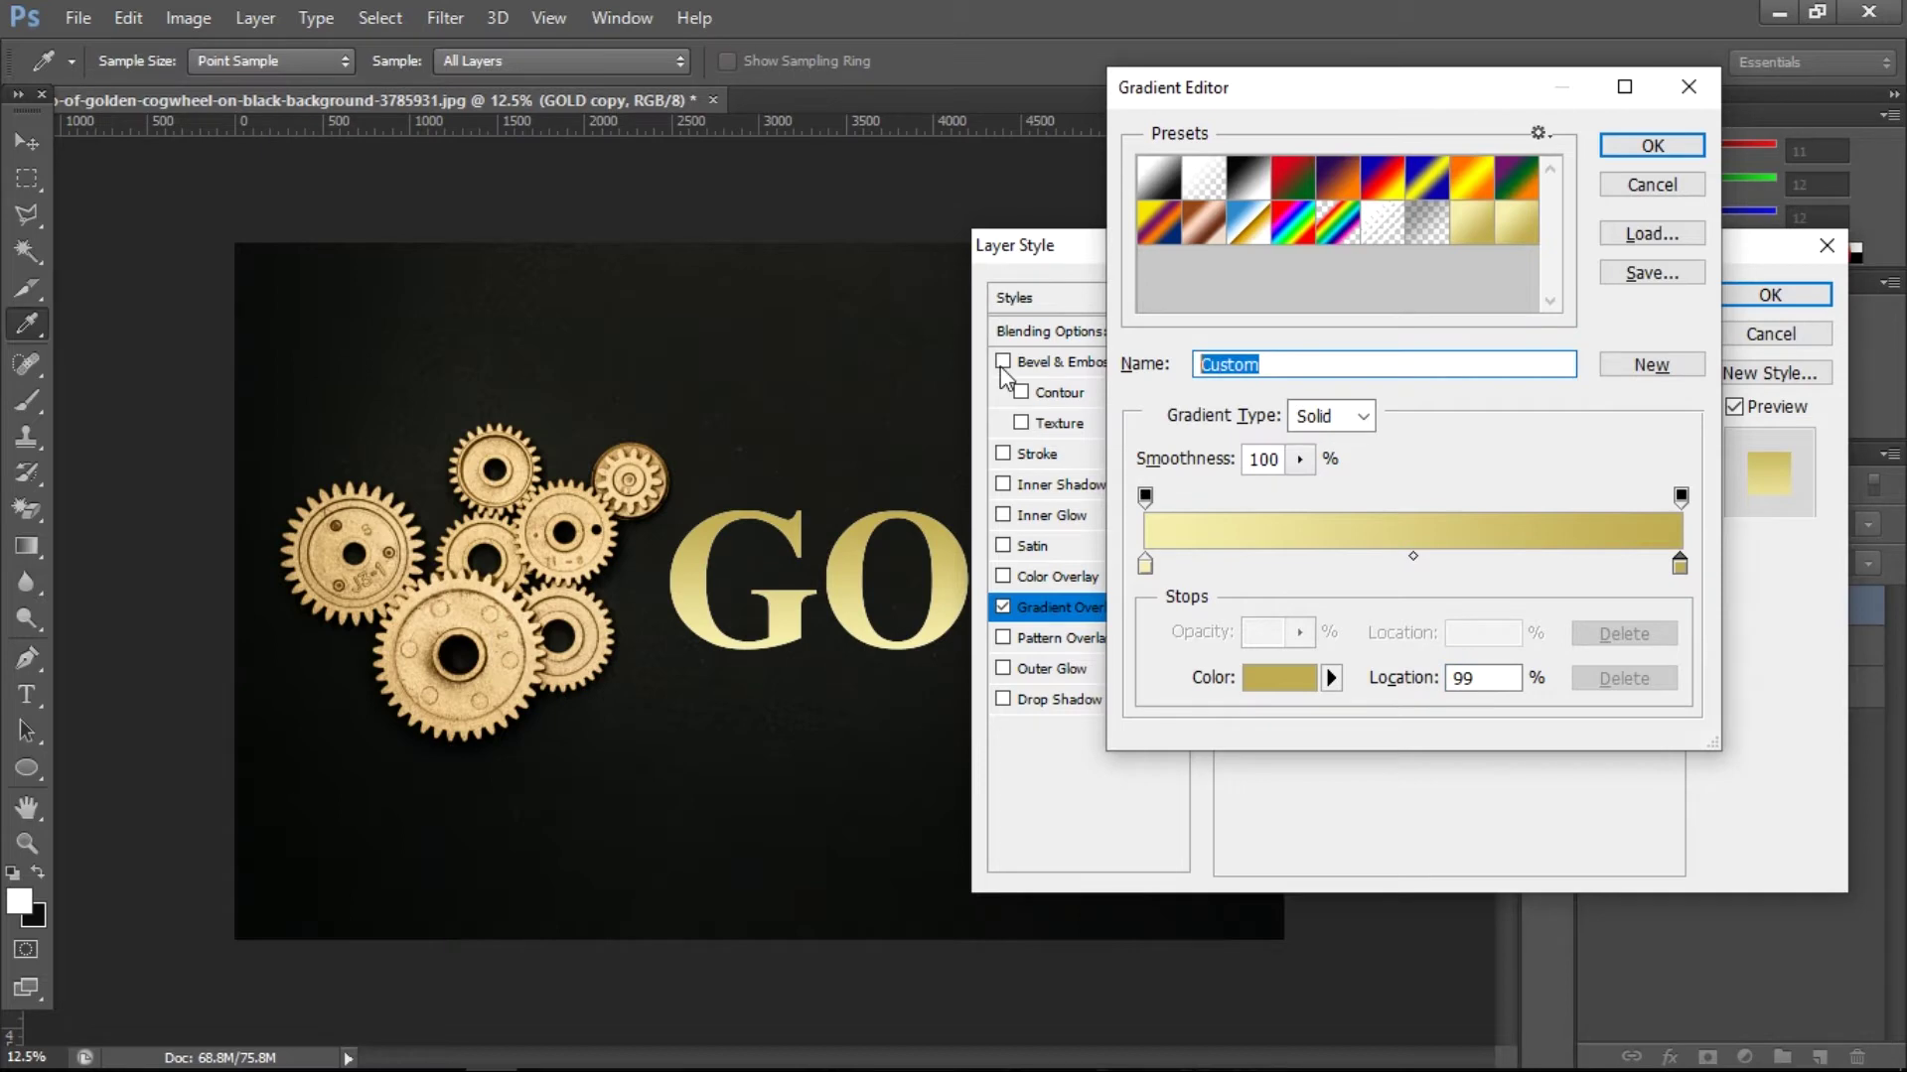
{"action": "type", "text": "gold"}
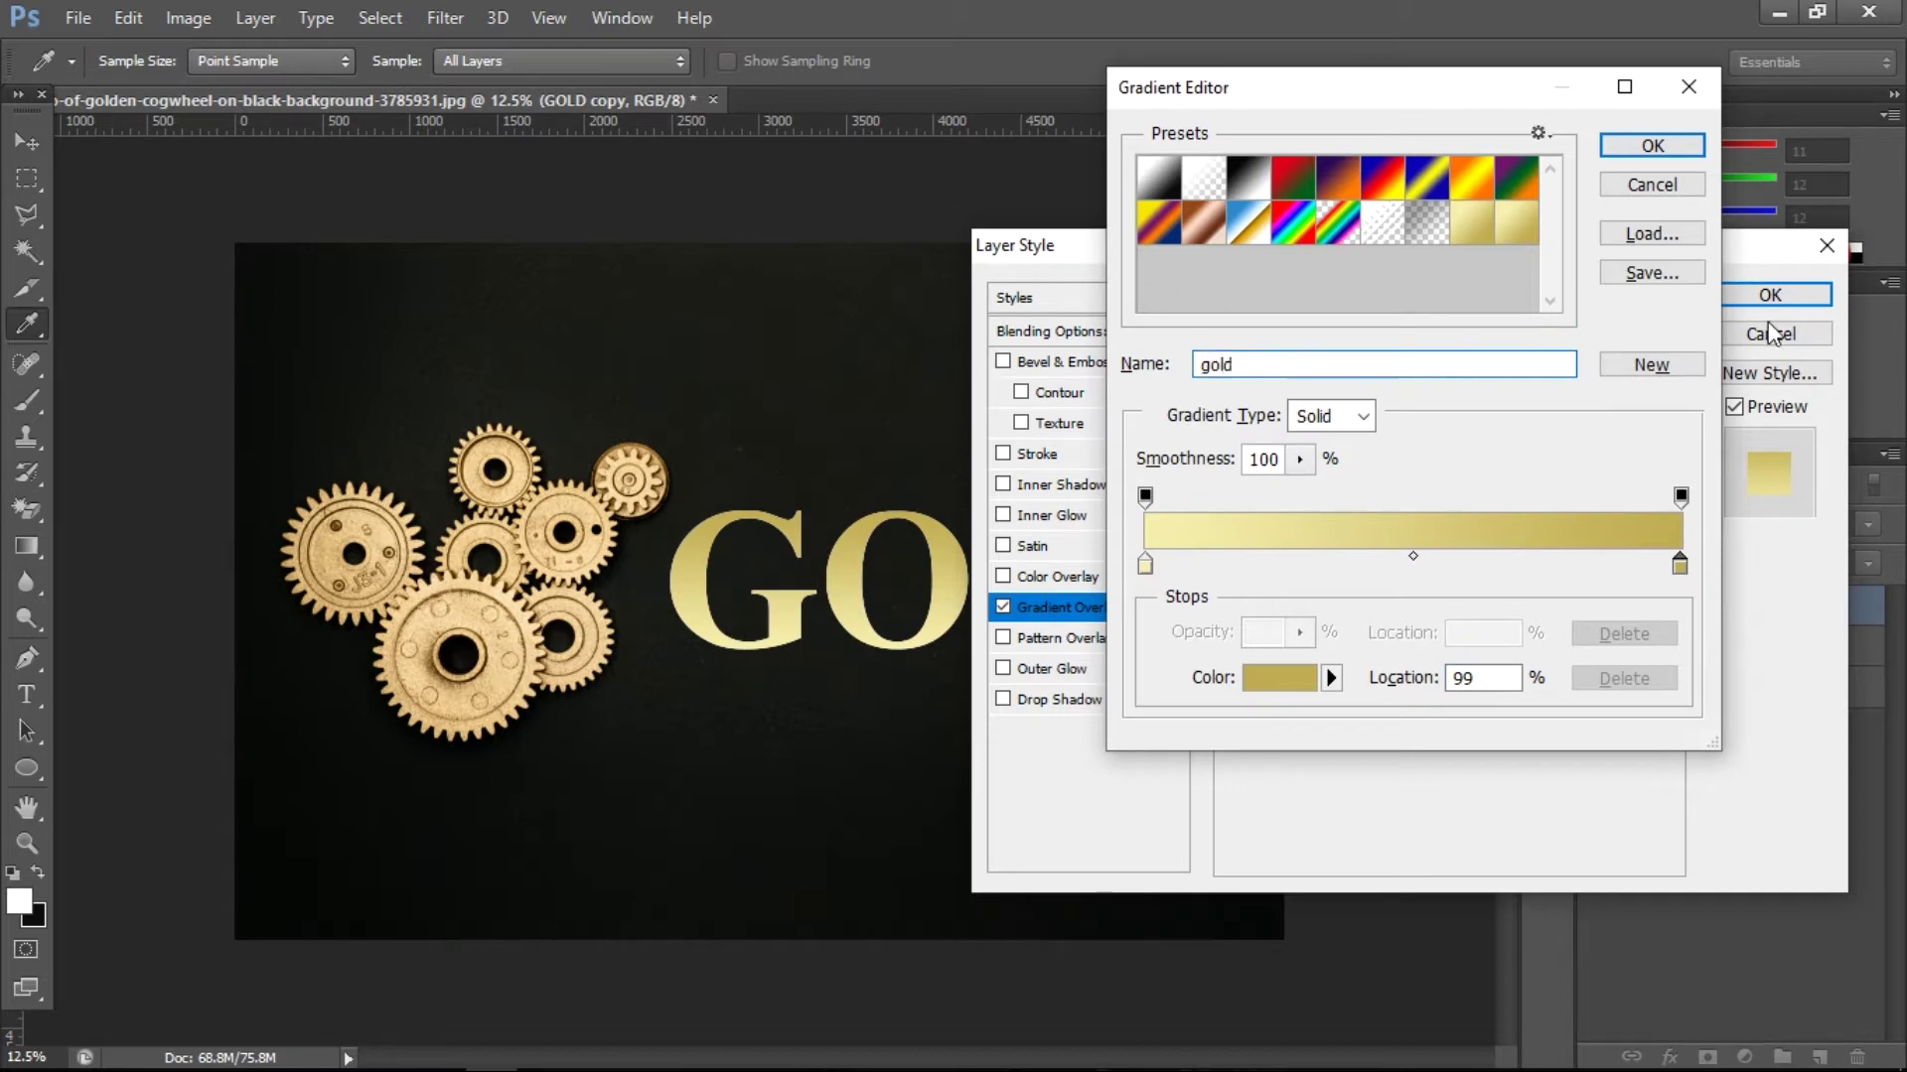
{"action": "left_click", "coordinate": [1655, 369]}
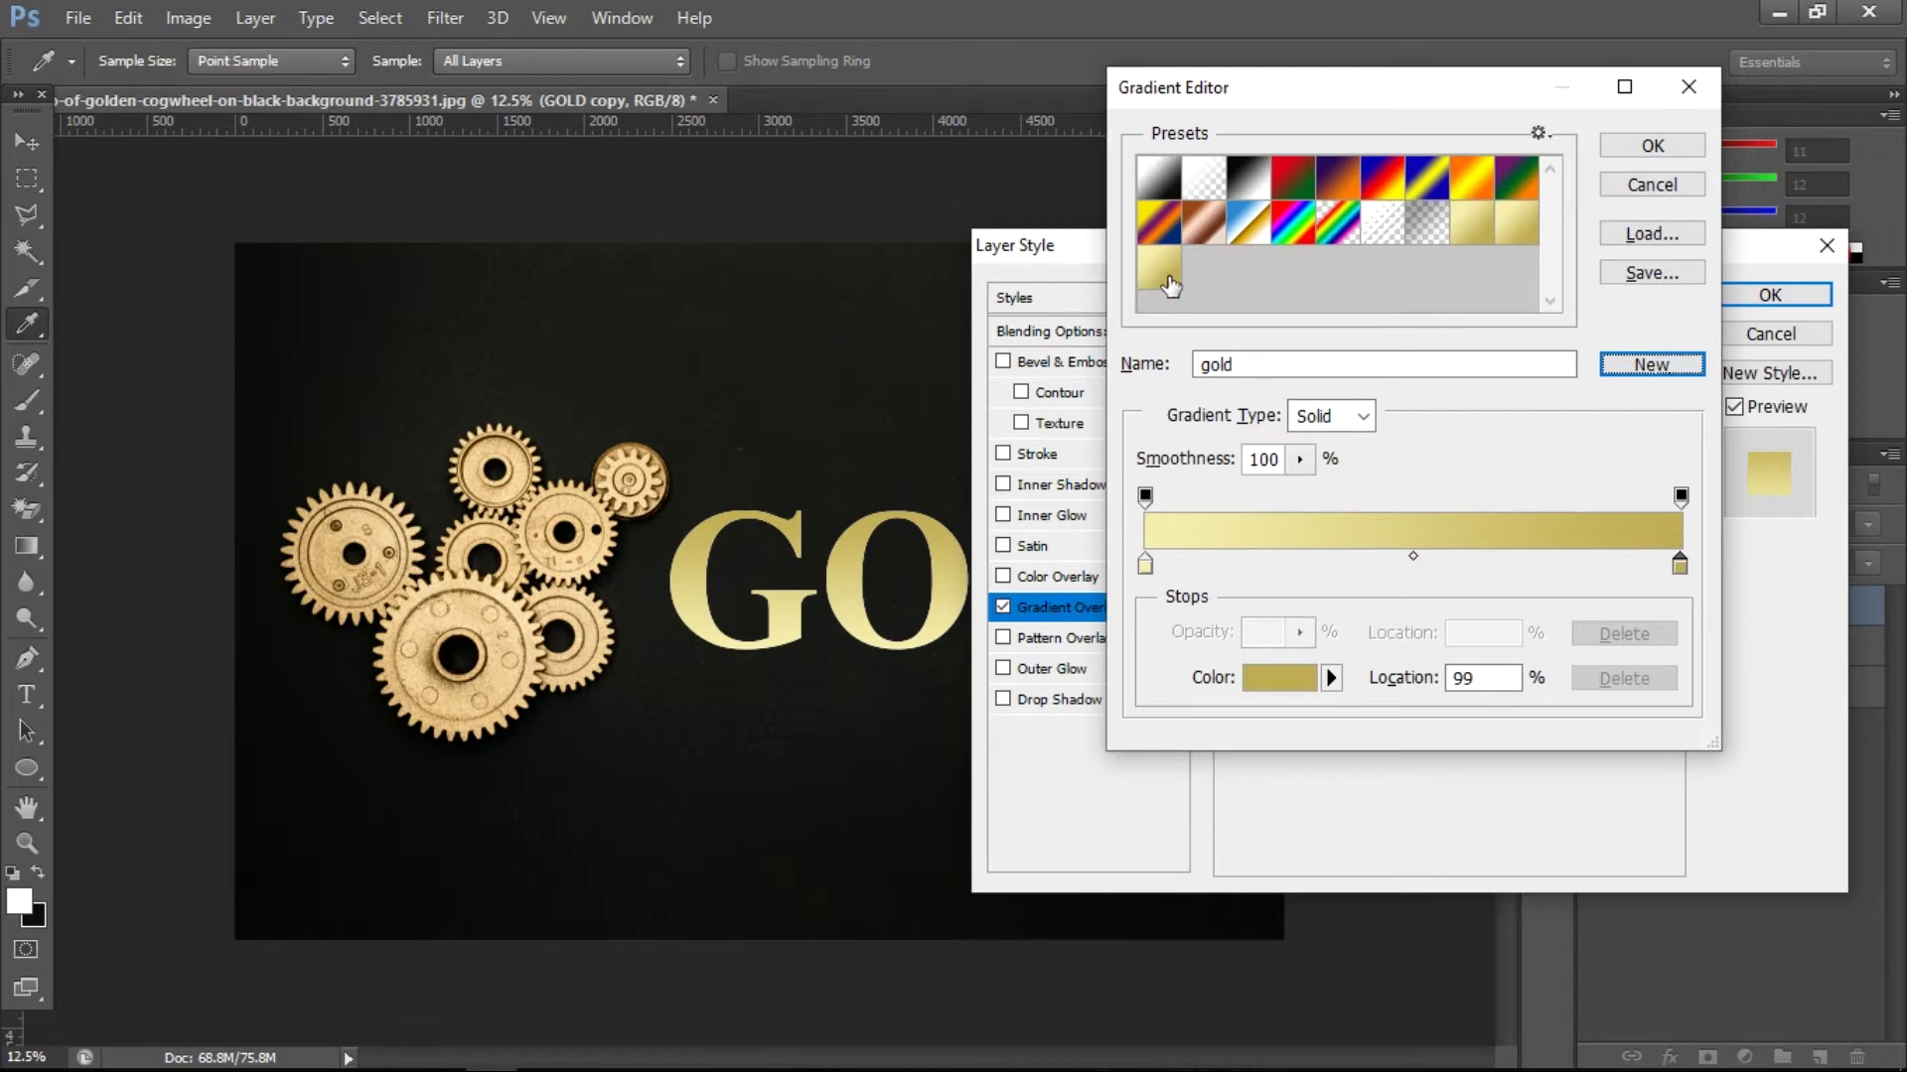
{"action": "left_click", "coordinate": [1665, 145]}
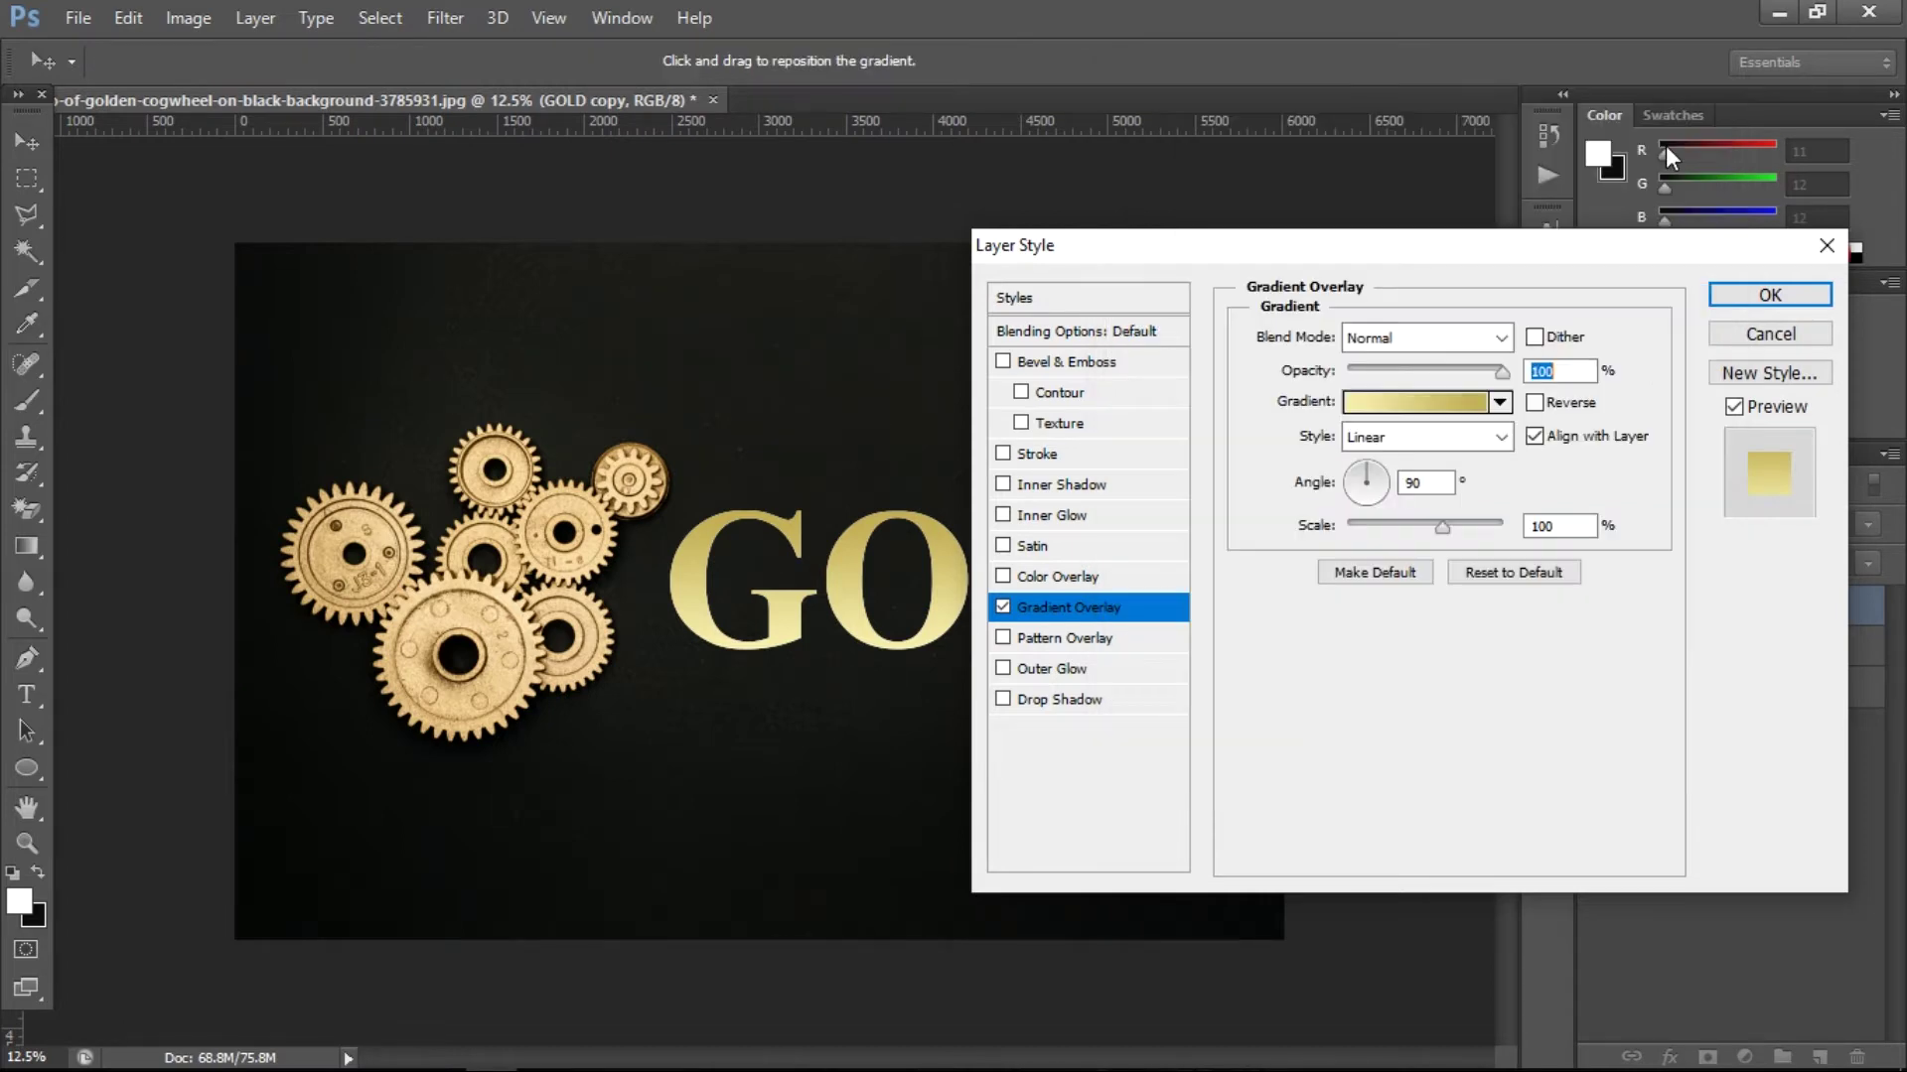
{"action": "left_click", "coordinate": [1430, 437]}
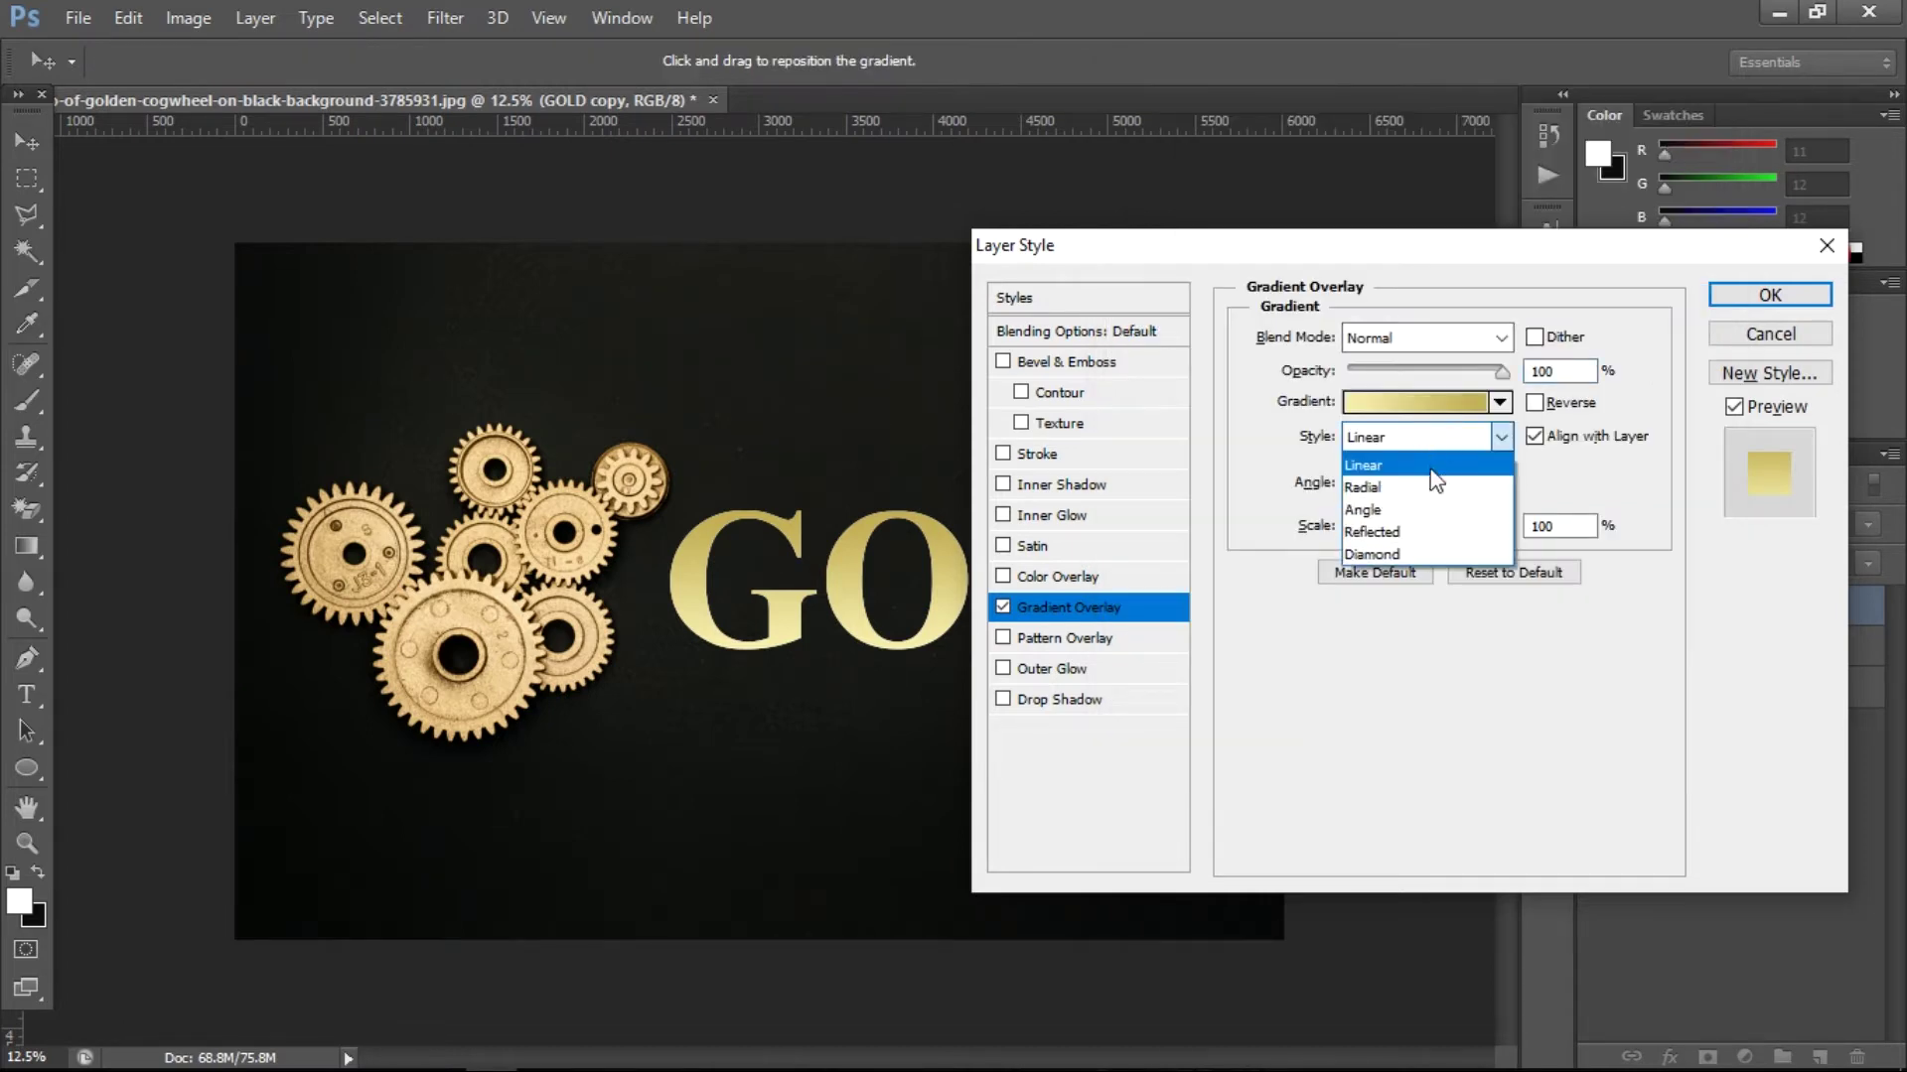
{"action": "left_click", "coordinate": [1404, 534]}
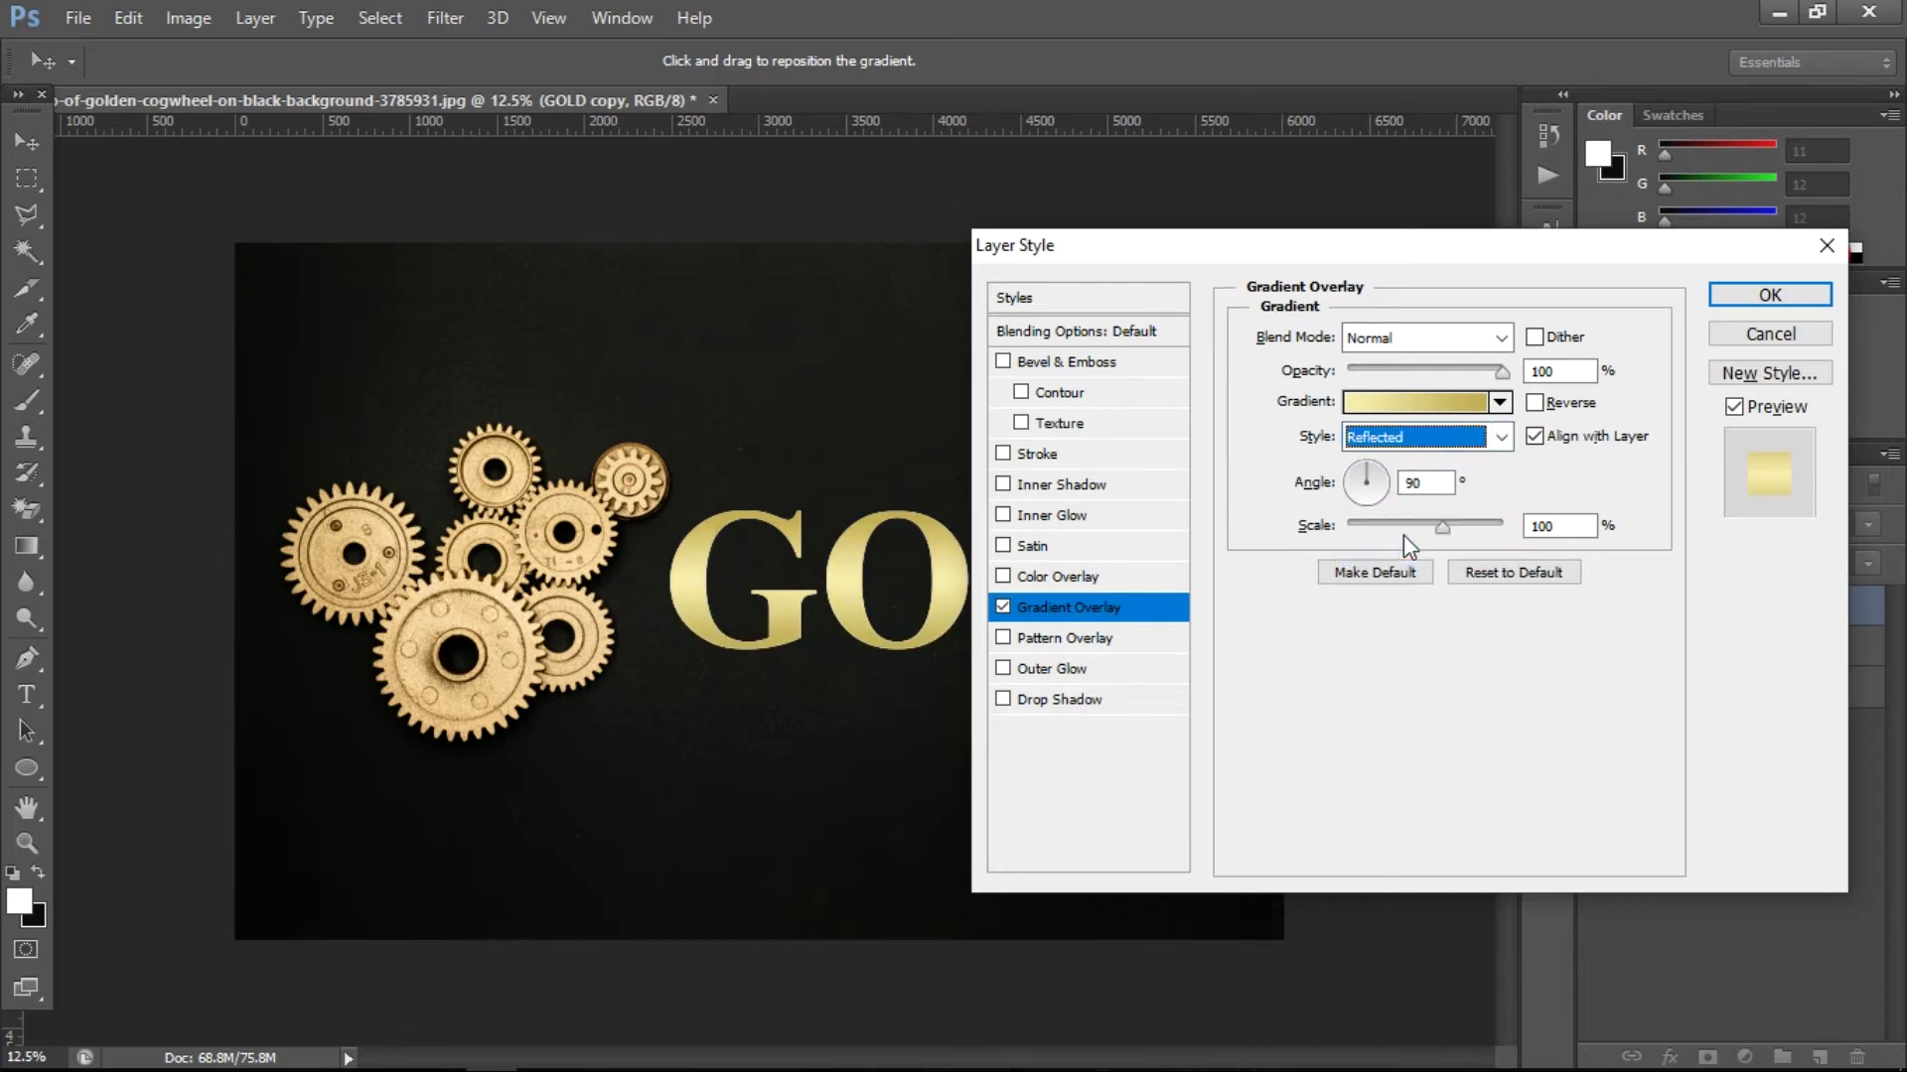
{"action": "left_click", "coordinate": [1065, 364]}
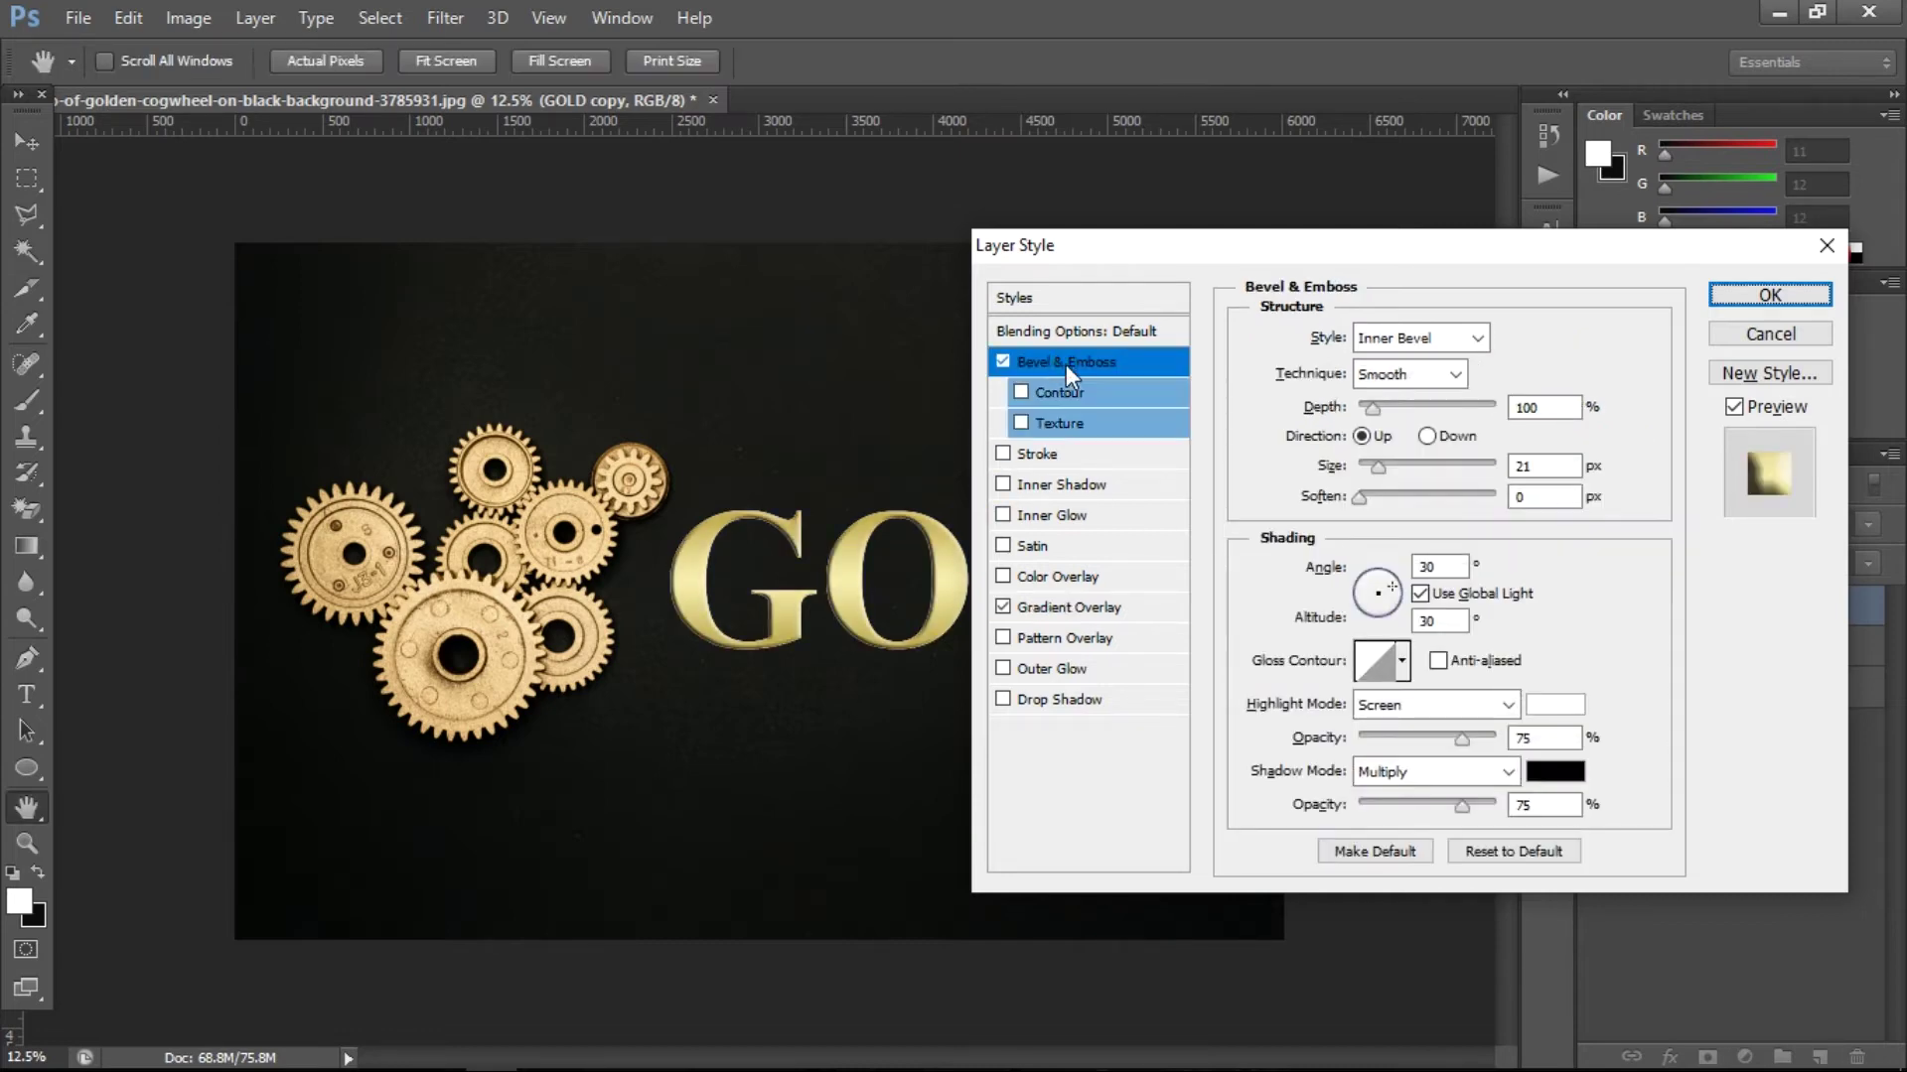
- Set the bevel to Chisel Hard, 120° angle, and an anti-aliased Ring-Double gloss contour
{"action": "left_click", "coordinate": [1402, 375]}
{"action": "left_click", "coordinate": [1391, 425]}
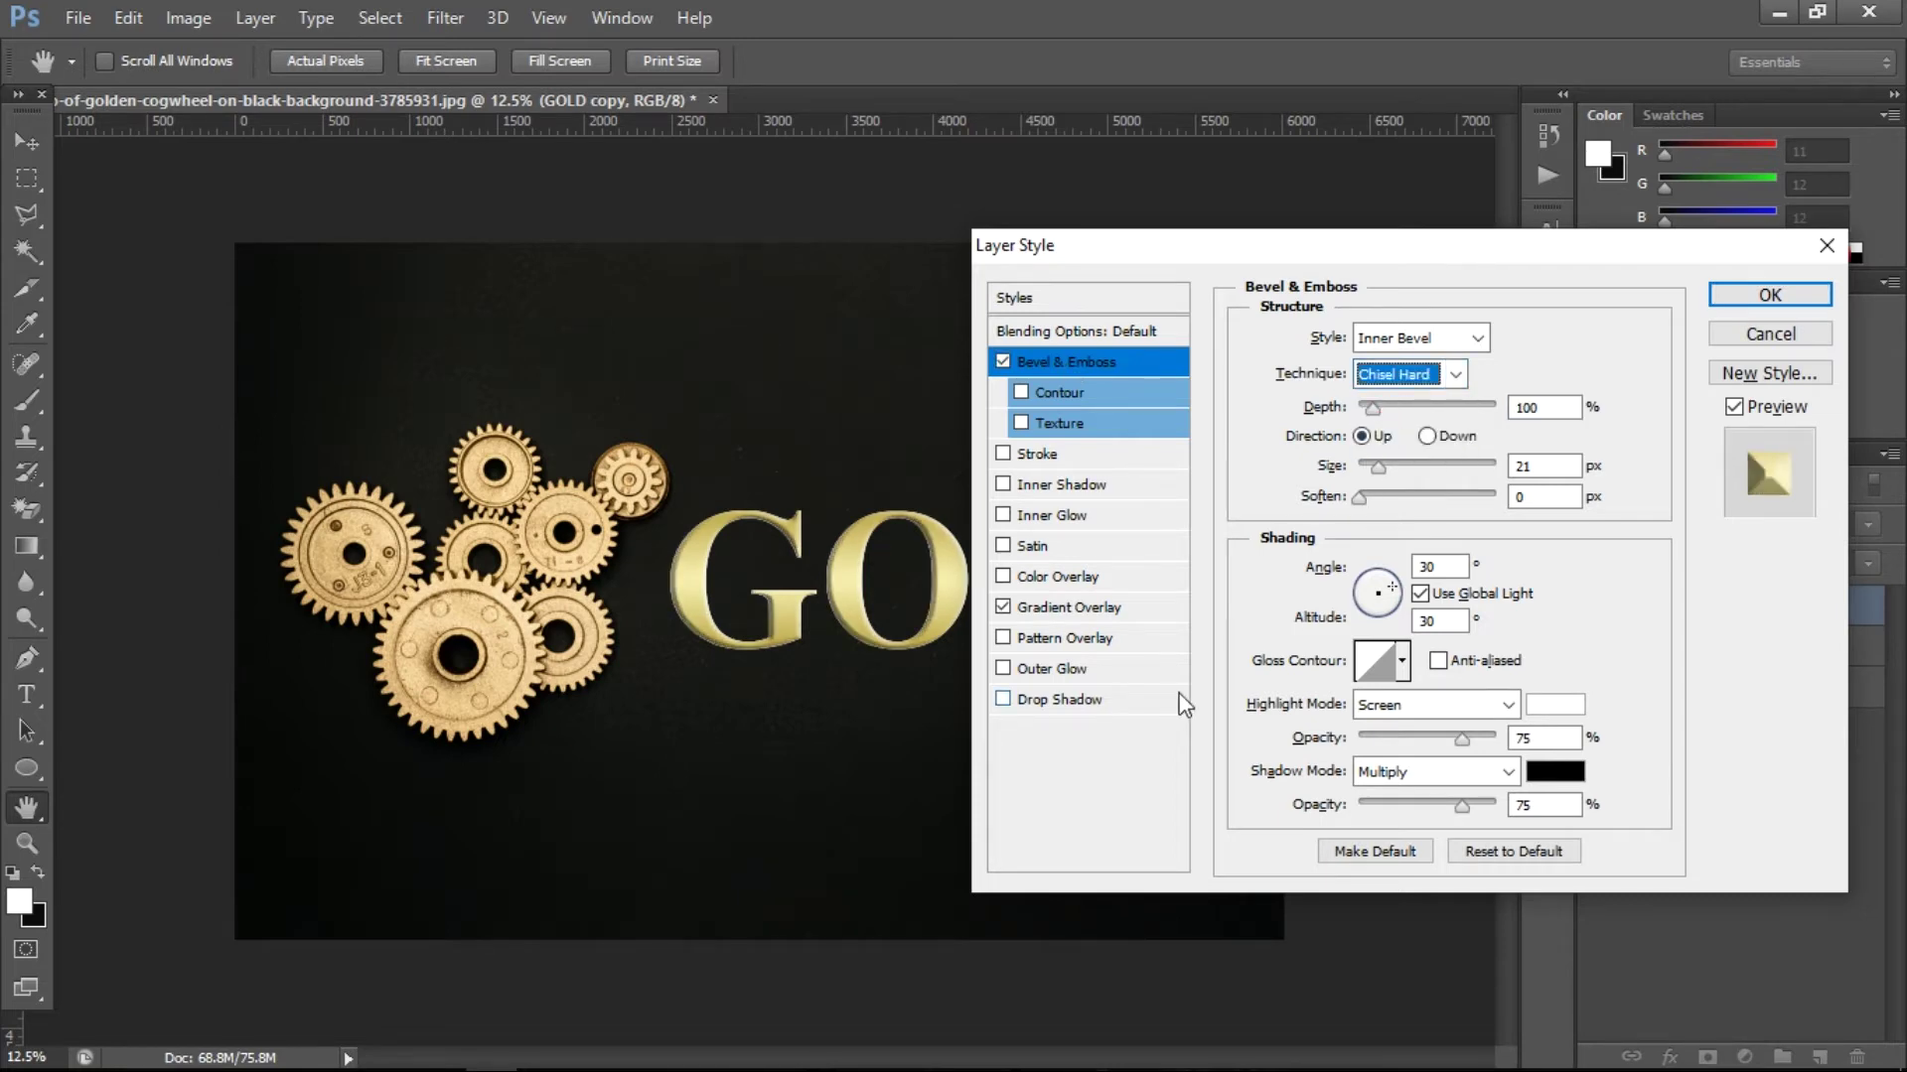
{"action": "double_click", "coordinate": [1453, 566]}
{"action": "type", "text": "120"}
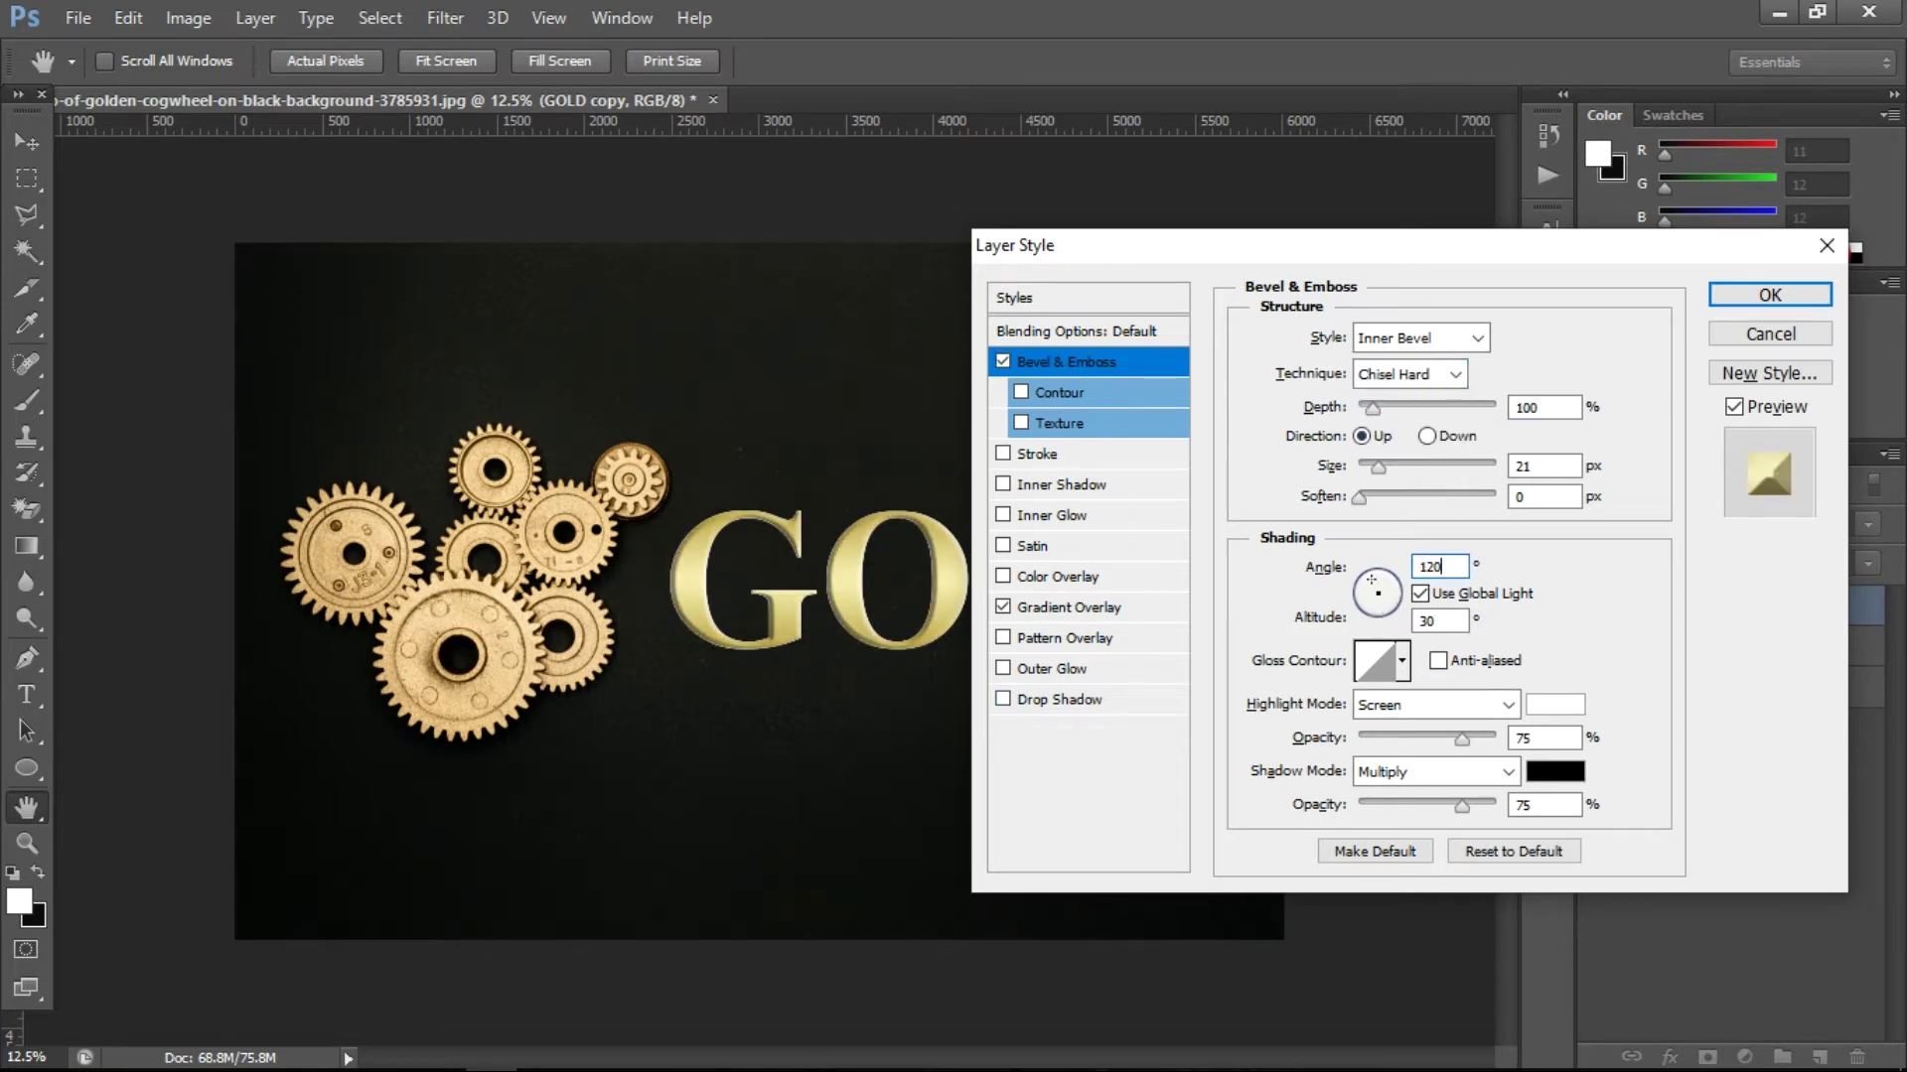
{"action": "left_click", "coordinate": [1402, 660]}
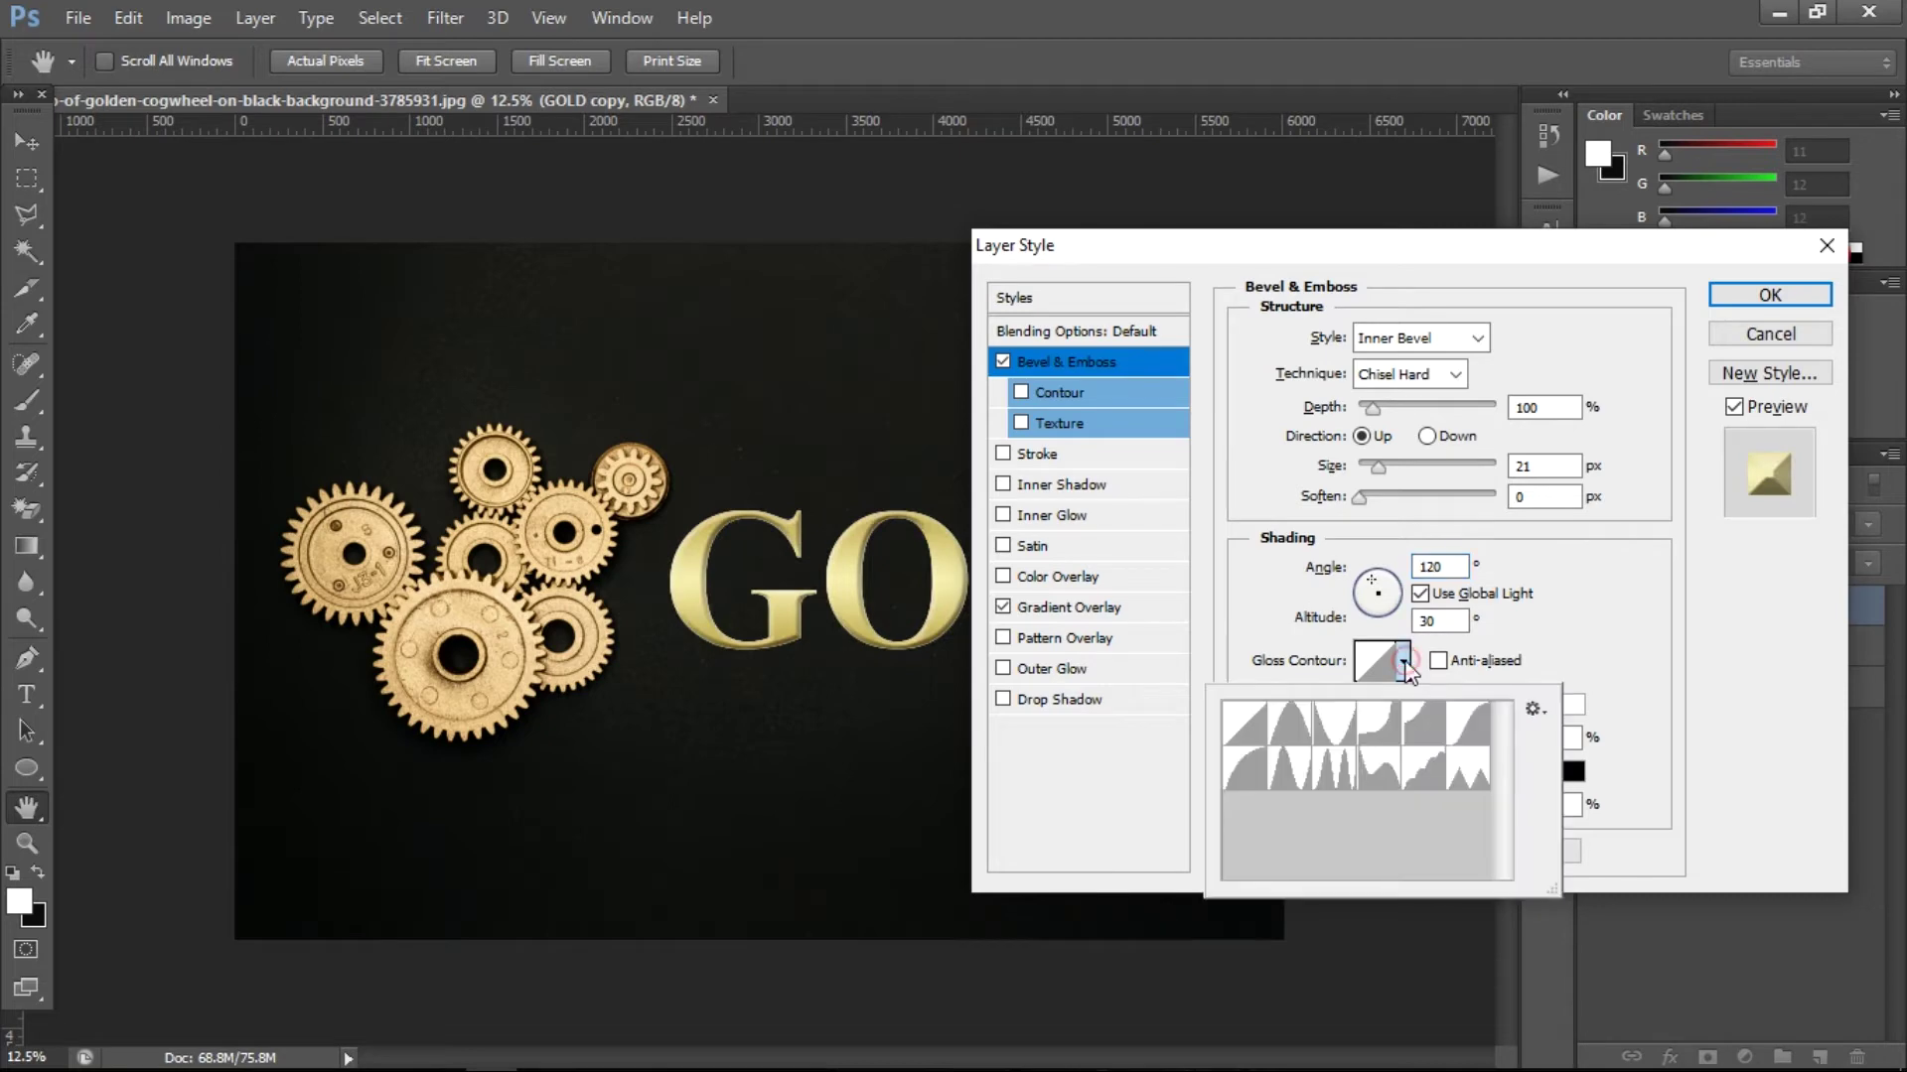
{"action": "left_click", "coordinate": [1327, 775]}
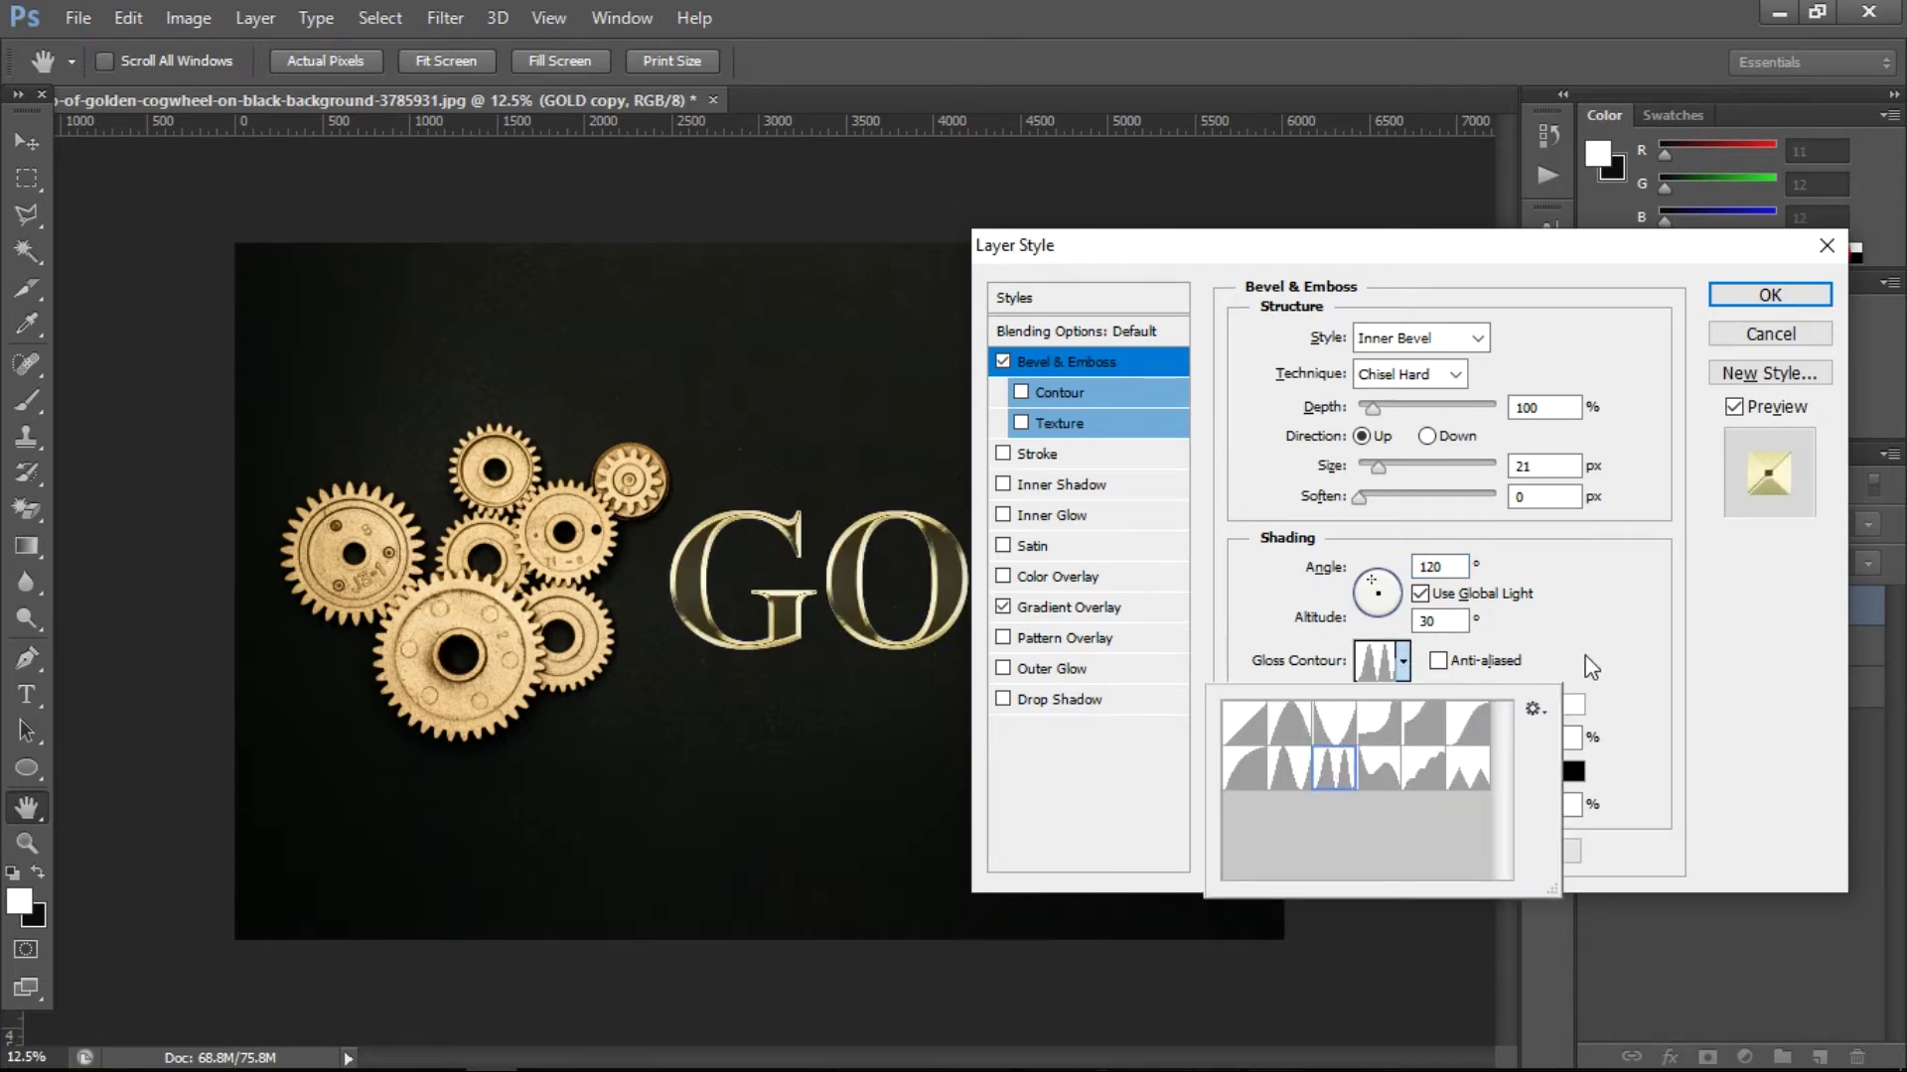
{"action": "left_click", "coordinate": [1556, 614]}
{"action": "left_click", "coordinate": [1438, 660]}
{"action": "left_click", "coordinate": [1537, 805]}
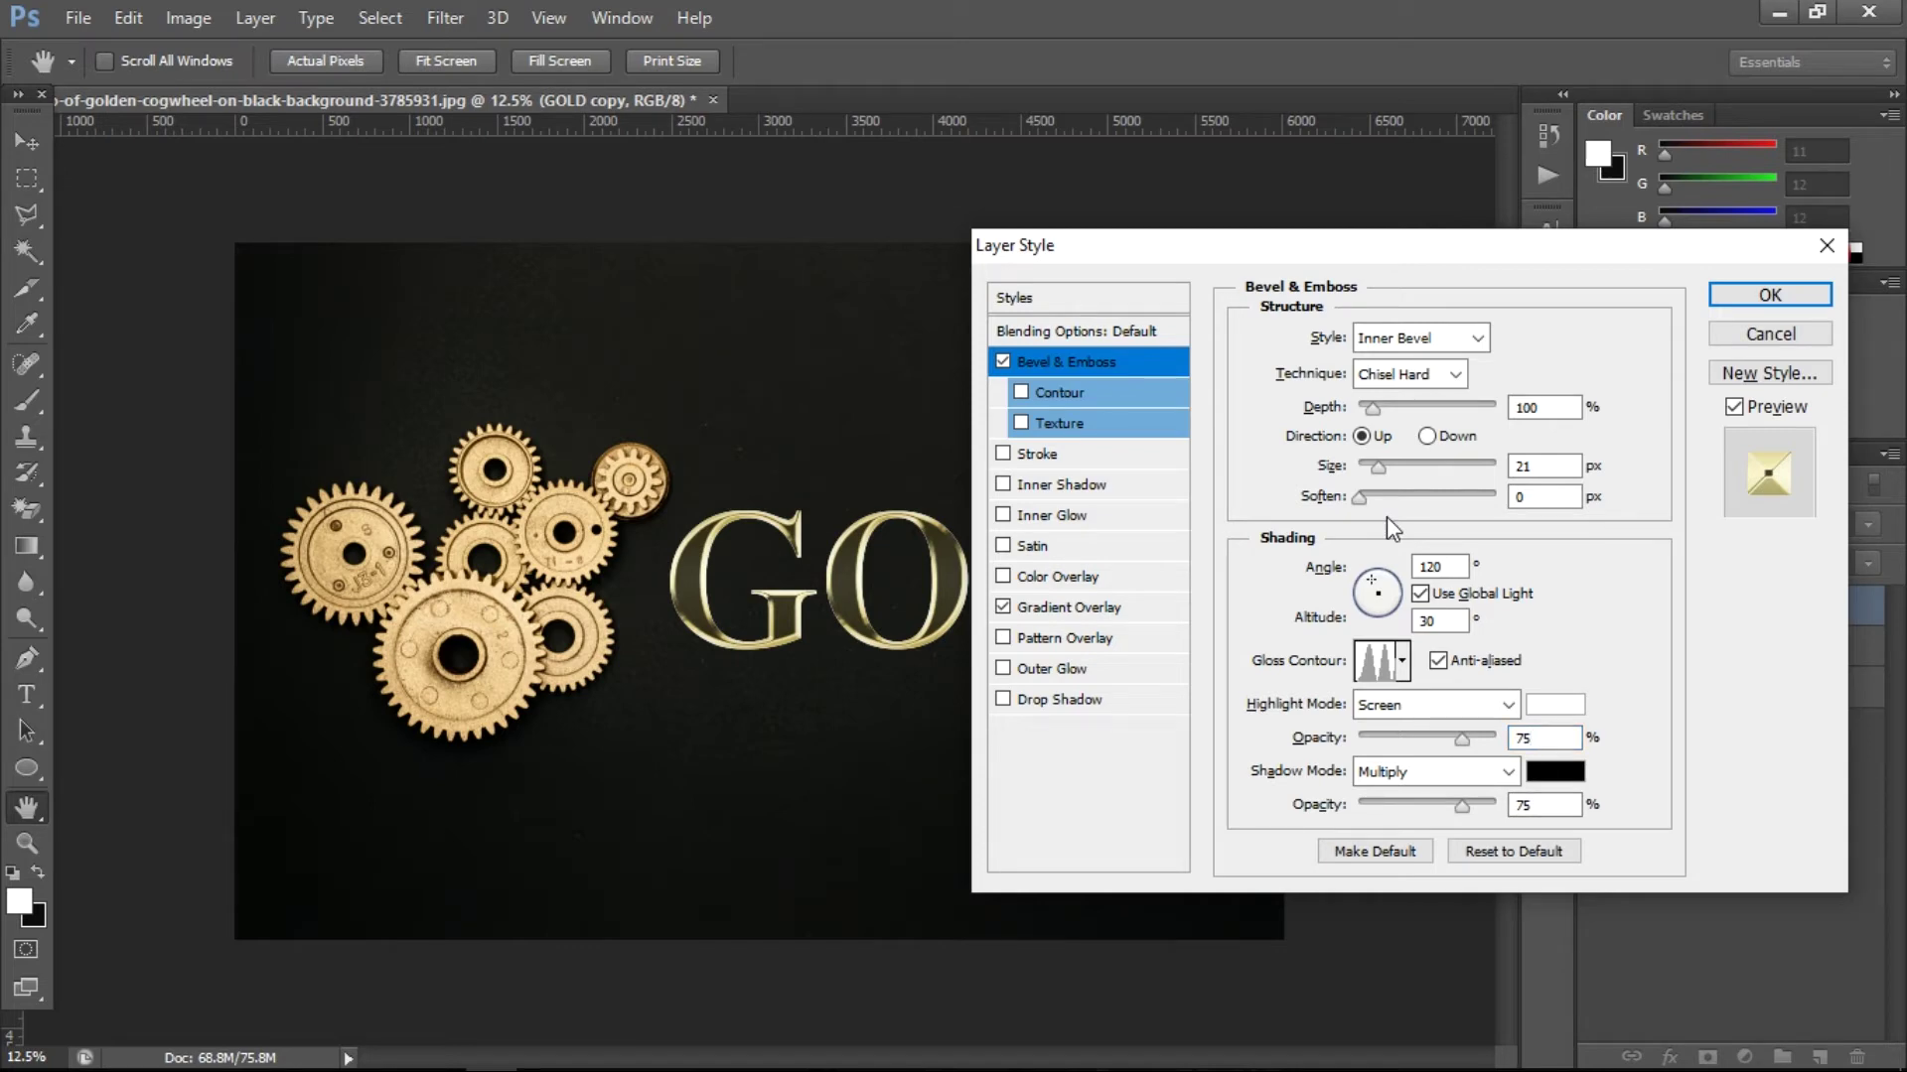
{"action": "left_click", "coordinate": [1547, 466]}
- Raise the bevel Size to 109 px and Depth to 172%
{"action": "scroll", "coordinate": [1542, 469], "scroll_direction": "up", "scroll_amount": 15}
{"action": "scroll", "coordinate": [1542, 468], "scroll_direction": "up", "scroll_amount": 13}
{"action": "scroll", "coordinate": [1542, 469], "scroll_direction": "up", "scroll_amount": 12}
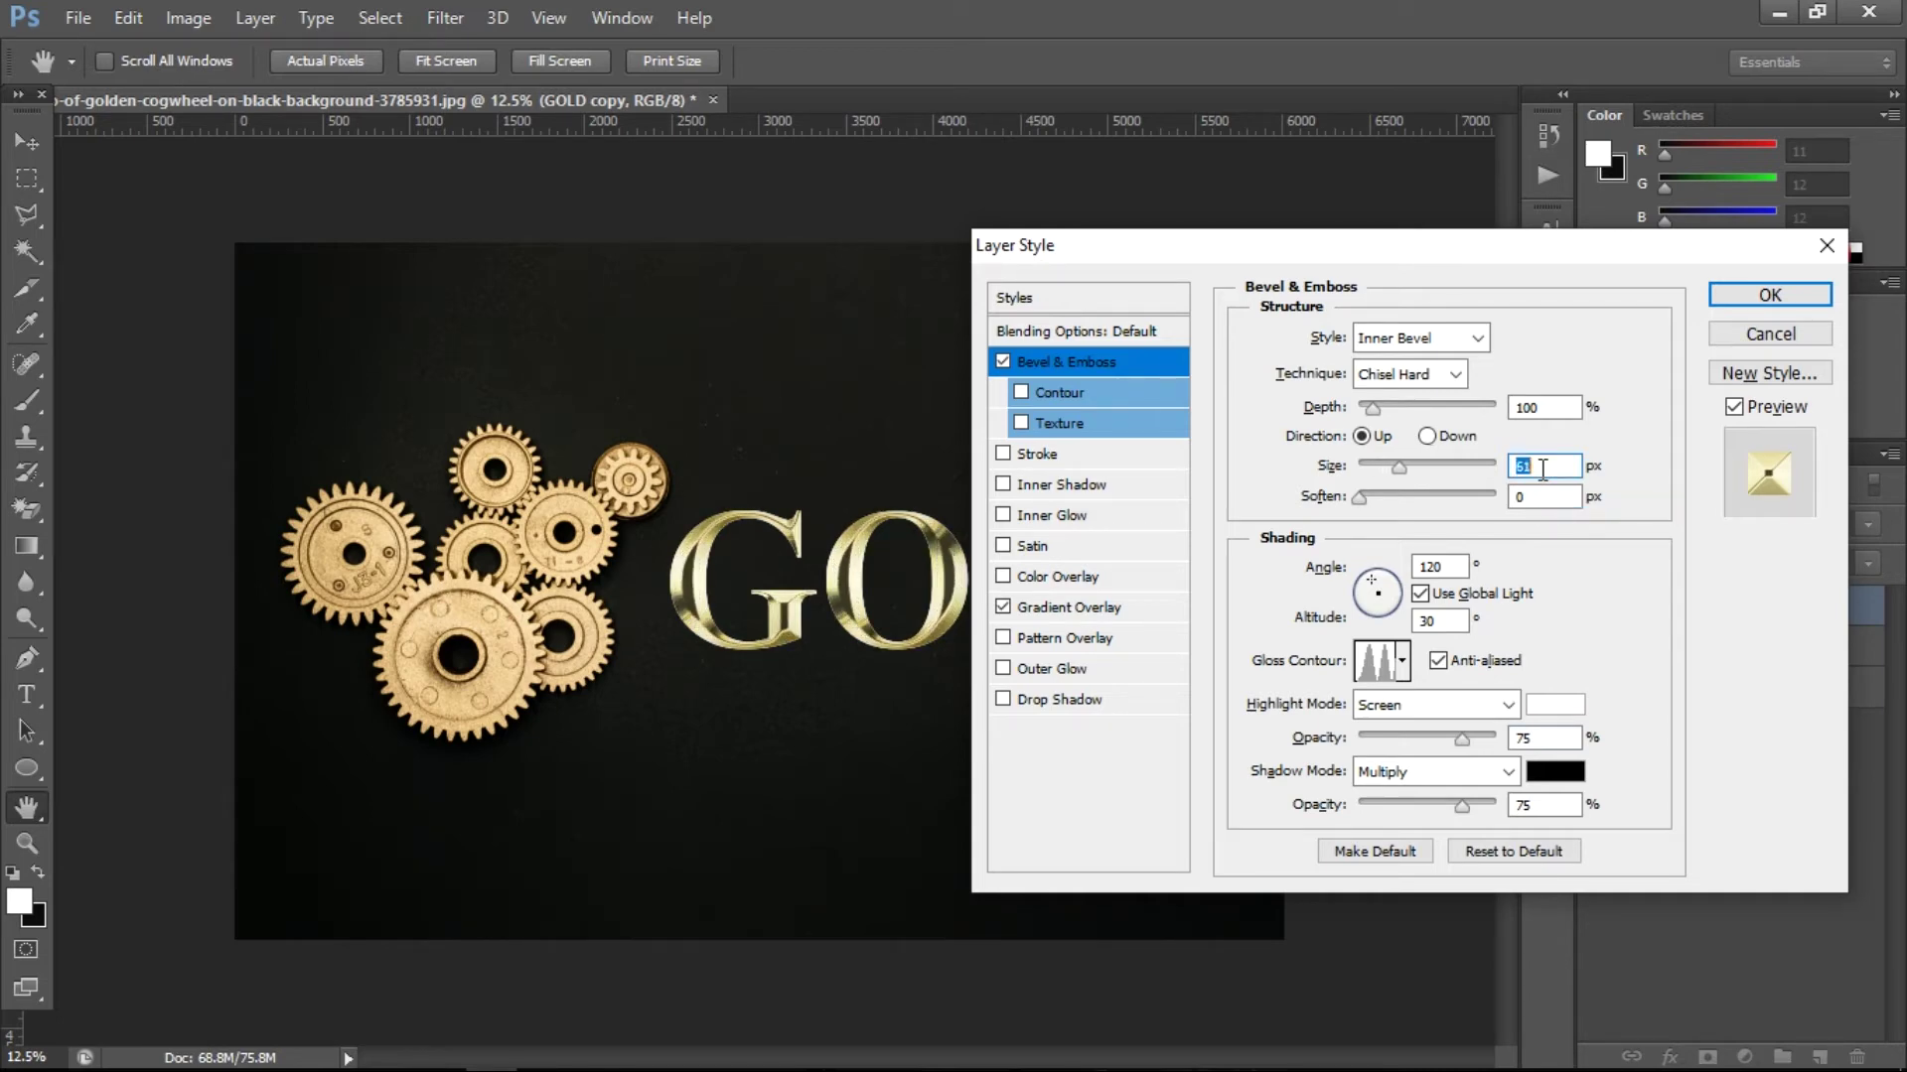
{"action": "scroll", "coordinate": [1542, 469], "scroll_direction": "up", "scroll_amount": 3}
{"action": "scroll", "coordinate": [1542, 469], "scroll_direction": "up", "scroll_amount": 2}
{"action": "key", "text": "Up"}
{"action": "key", "text": "Up"}
{"action": "key", "text": "Up"}
{"action": "key", "text": "Up"}
{"action": "key", "text": "Up"}
{"action": "key", "text": "Up"}
{"action": "key", "text": "Up"}
{"action": "key", "text": "Up"}
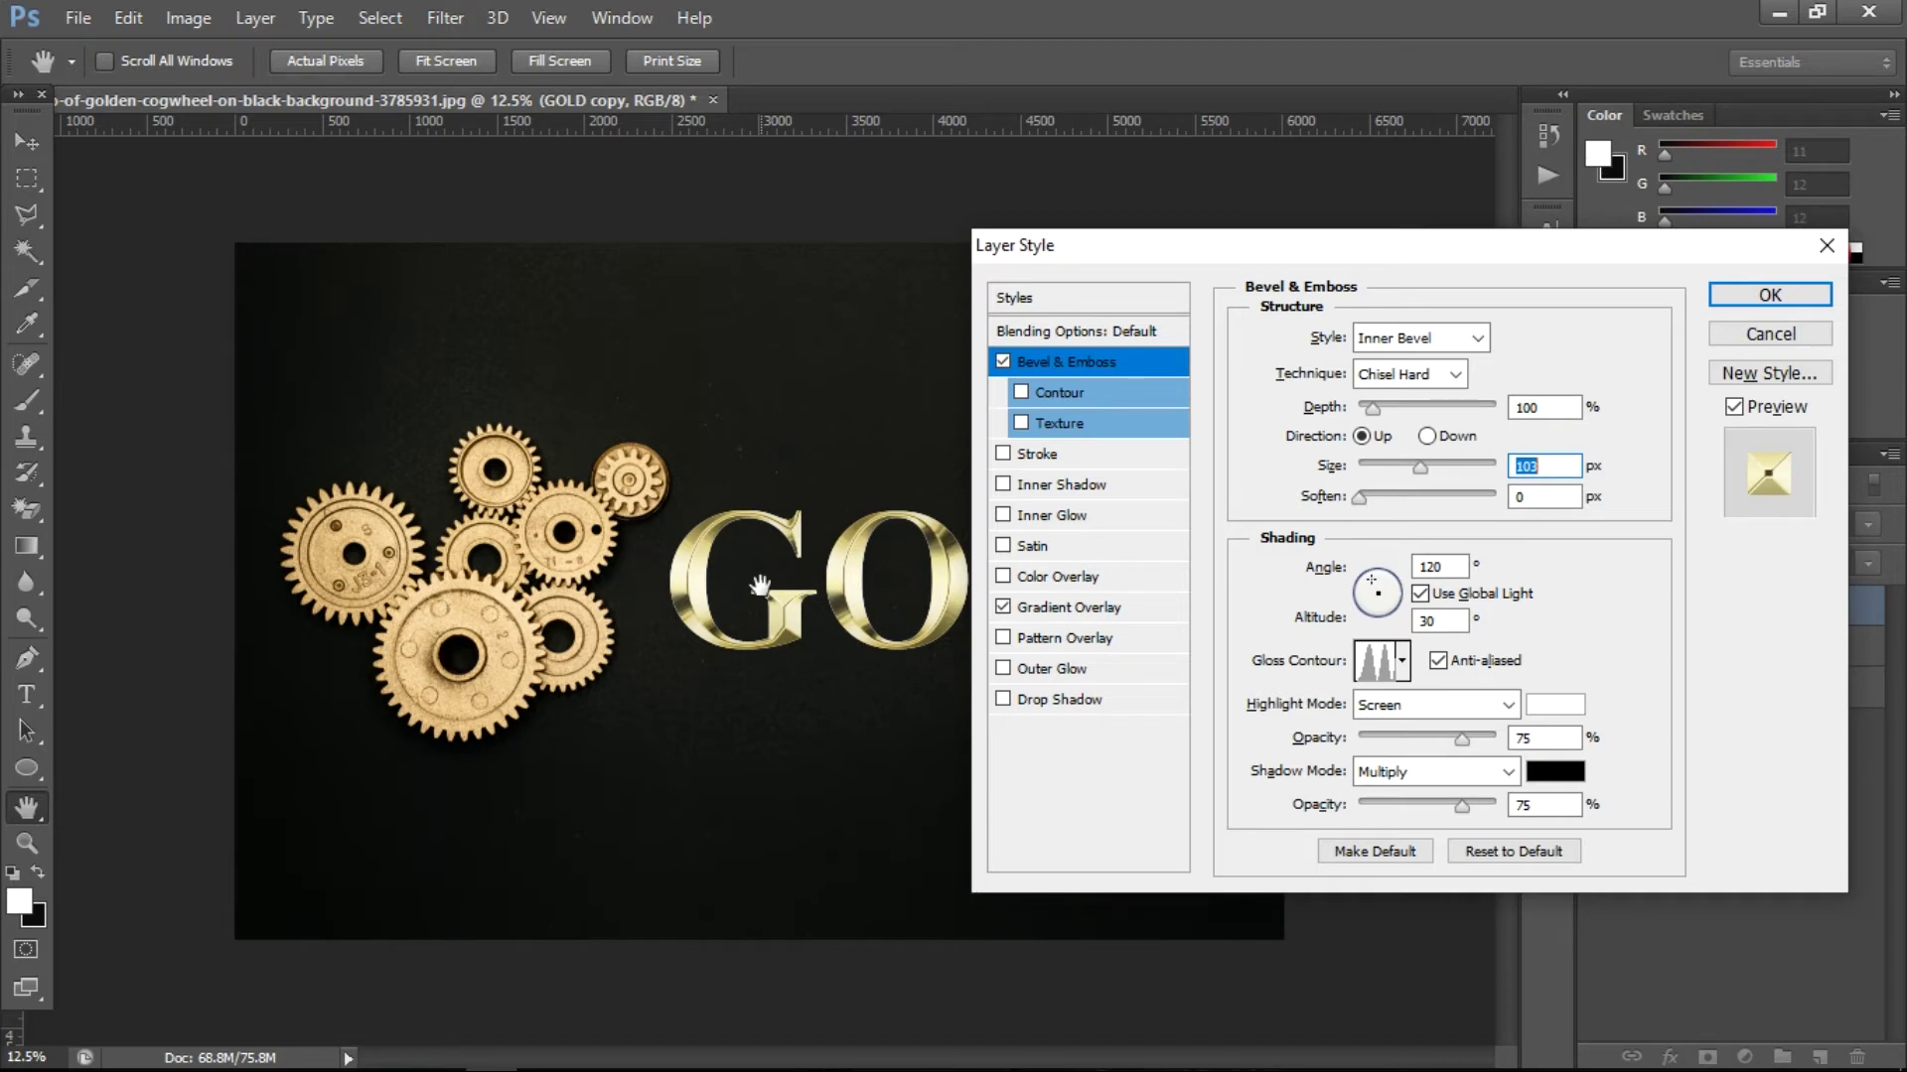
{"action": "key", "text": "Up"}
{"action": "key", "text": "Up"}
{"action": "key", "text": "Up"}
{"action": "left_click", "coordinate": [1529, 409]}
{"action": "key", "text": "Up"}
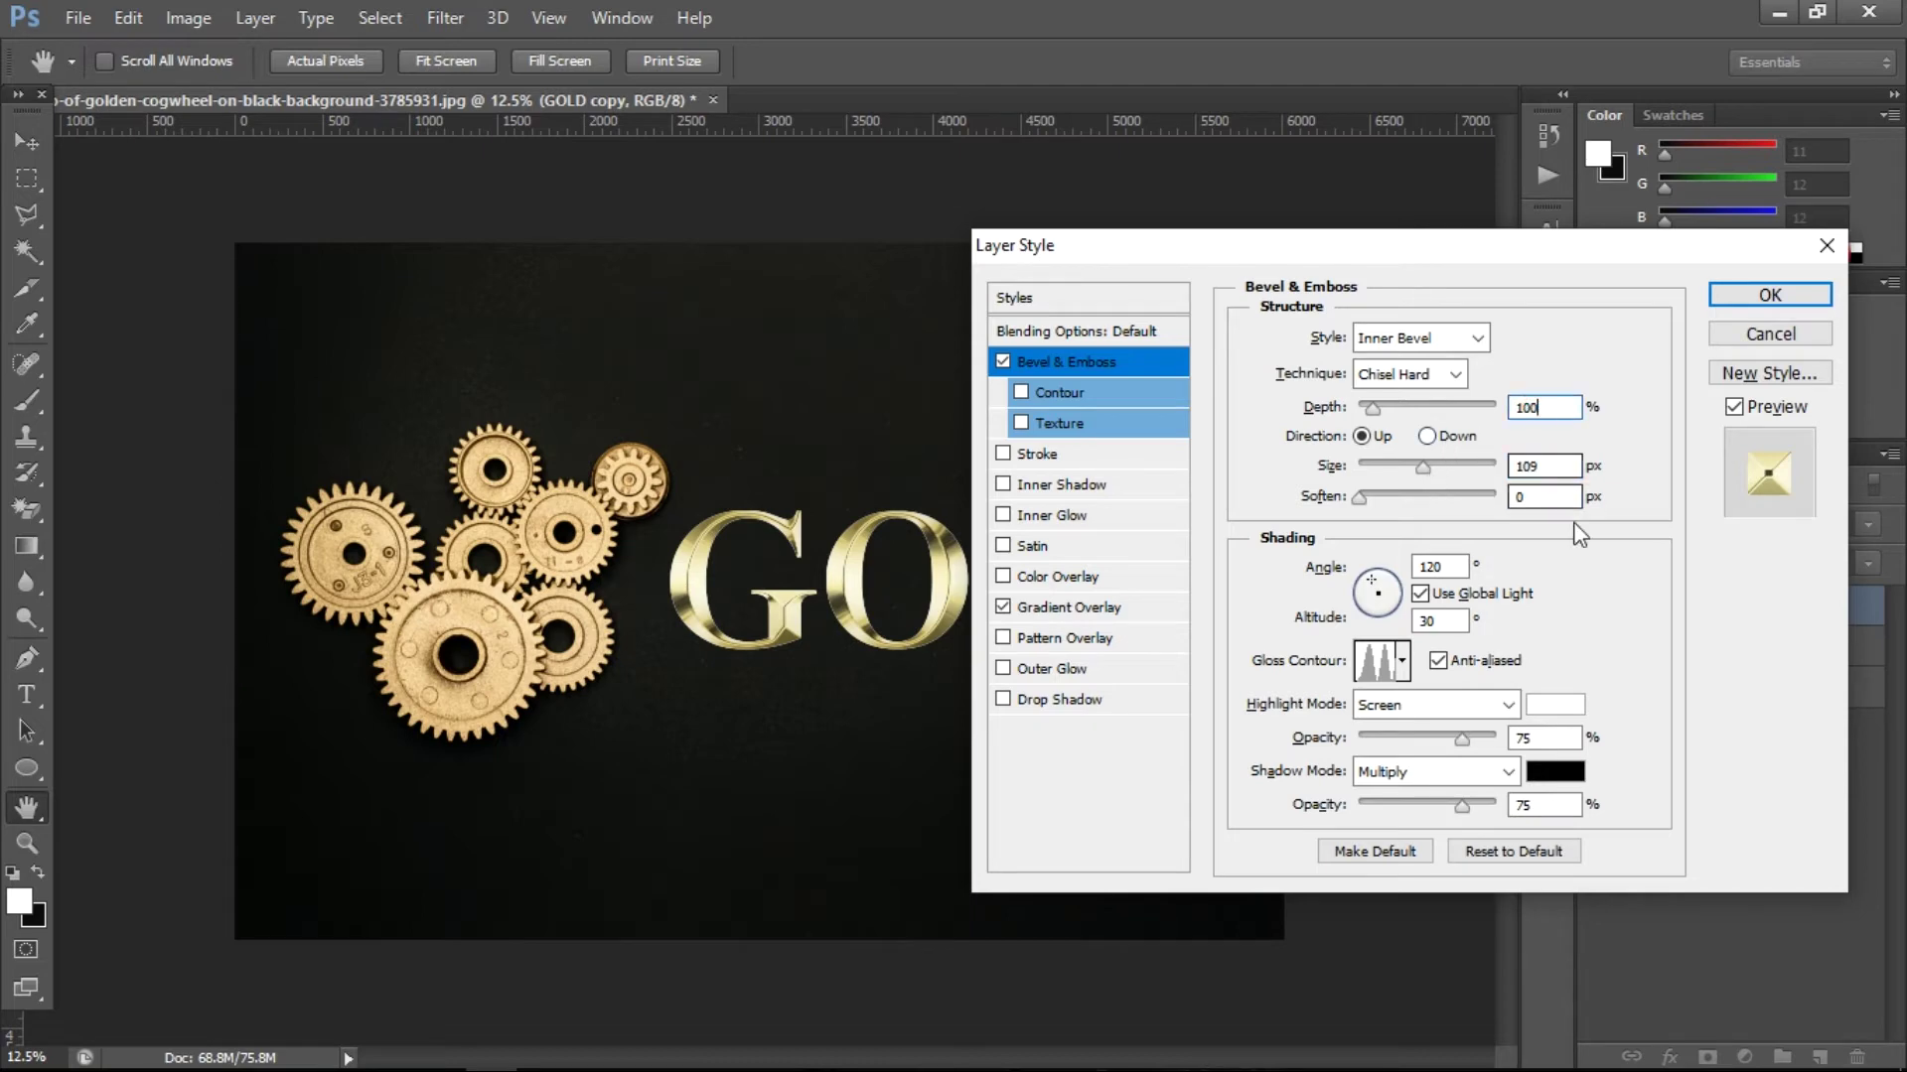
{"action": "key", "text": "Up"}
{"action": "key", "text": "Up"}
{"action": "key", "text": "Up"}
{"action": "key", "text": "Up"}
{"action": "key", "text": "Up"}
{"action": "key", "text": "Up"}
{"action": "key", "text": "Up"}
{"action": "key", "text": "Up"}
{"action": "key", "text": "Up"}
{"action": "key", "text": "Up"}
{"action": "key", "text": "Up"}
{"action": "key", "text": "Up"}
{"action": "key", "text": "Up"}
{"action": "key", "text": "Up"}
{"action": "key", "text": "Up"}
{"action": "key", "text": "Up"}
{"action": "key", "text": "Up"}
{"action": "key", "text": "Up"}
{"action": "key", "text": "Up"}
{"action": "key", "text": "Up"}
{"action": "key", "text": "Up"}
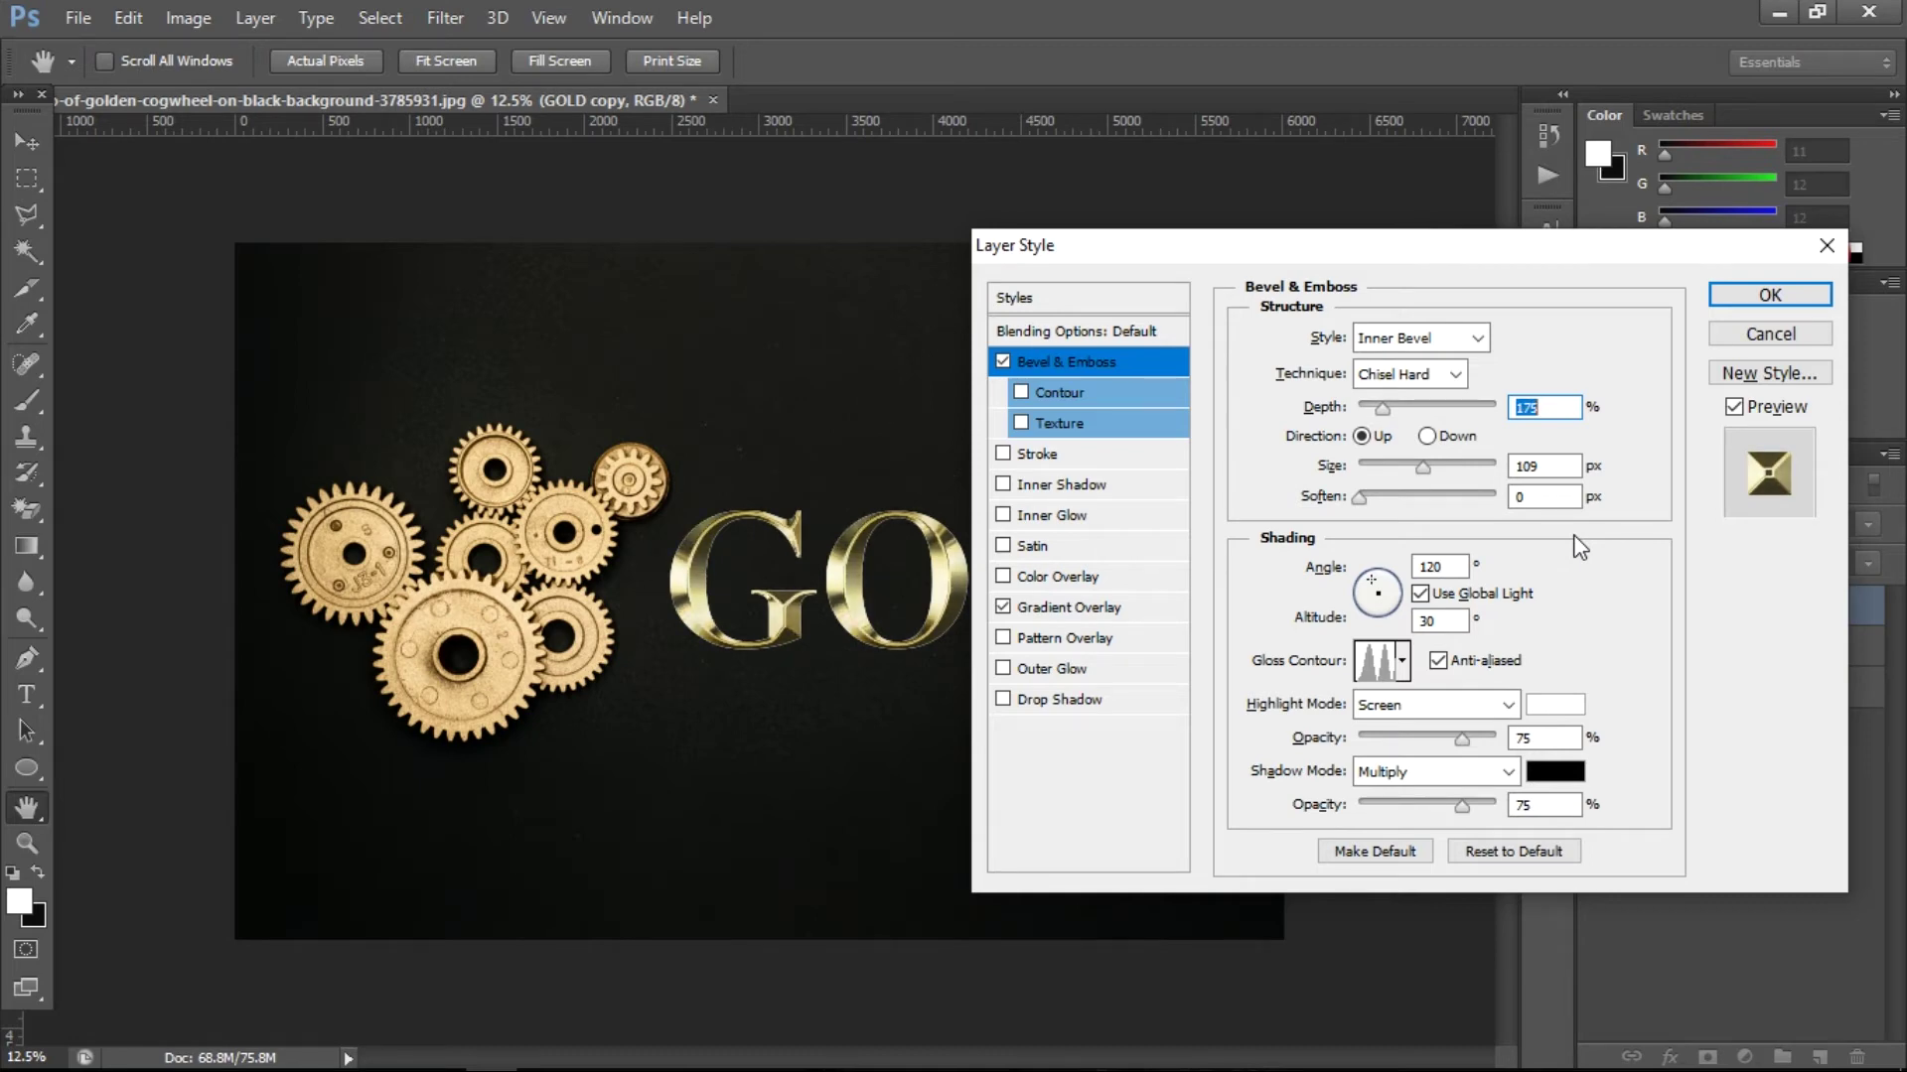
{"action": "key", "text": "Down"}
- Add an Inner Glow in Multiply mode at 50% opacity
{"action": "left_click", "coordinate": [1142, 485]}
{"action": "left_click", "coordinate": [1003, 484]}
{"action": "left_click", "coordinate": [1054, 516]}
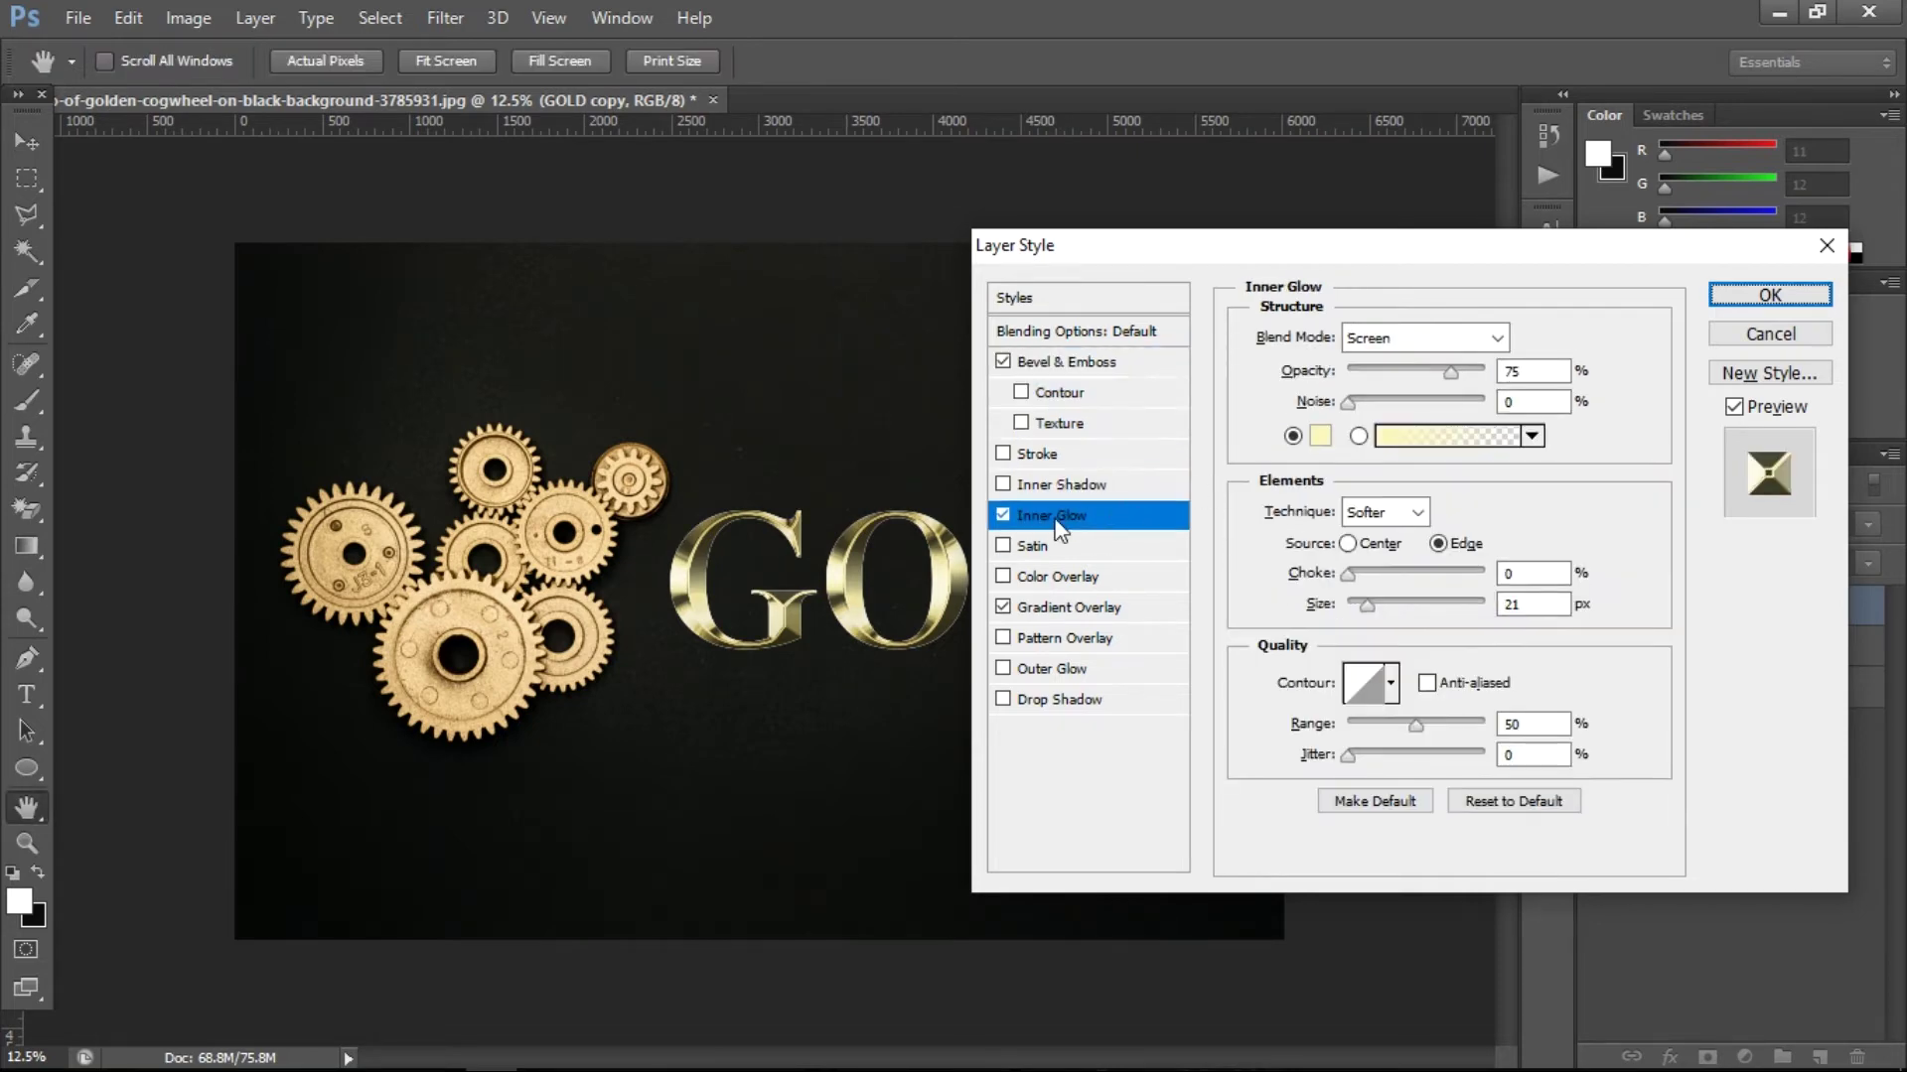
{"action": "left_click", "coordinate": [1432, 342]}
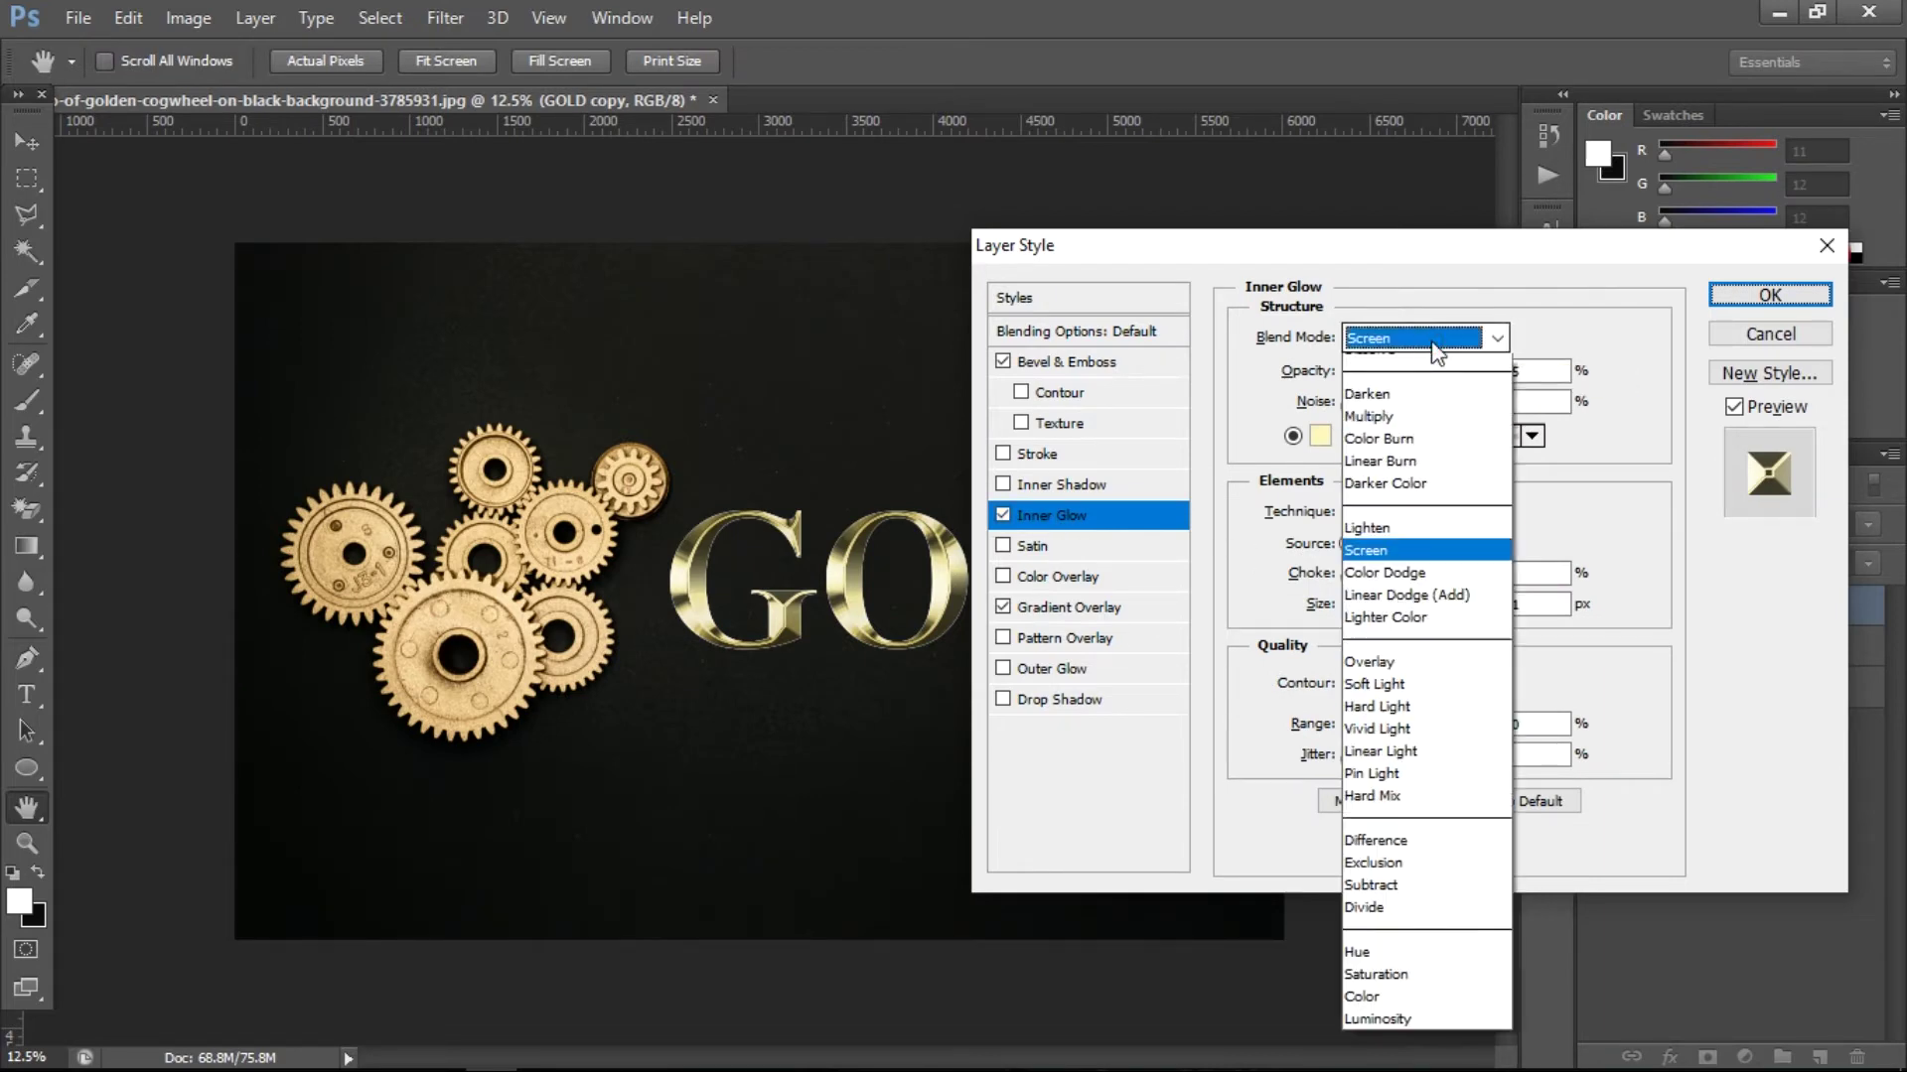
{"action": "left_click", "coordinate": [1366, 442]}
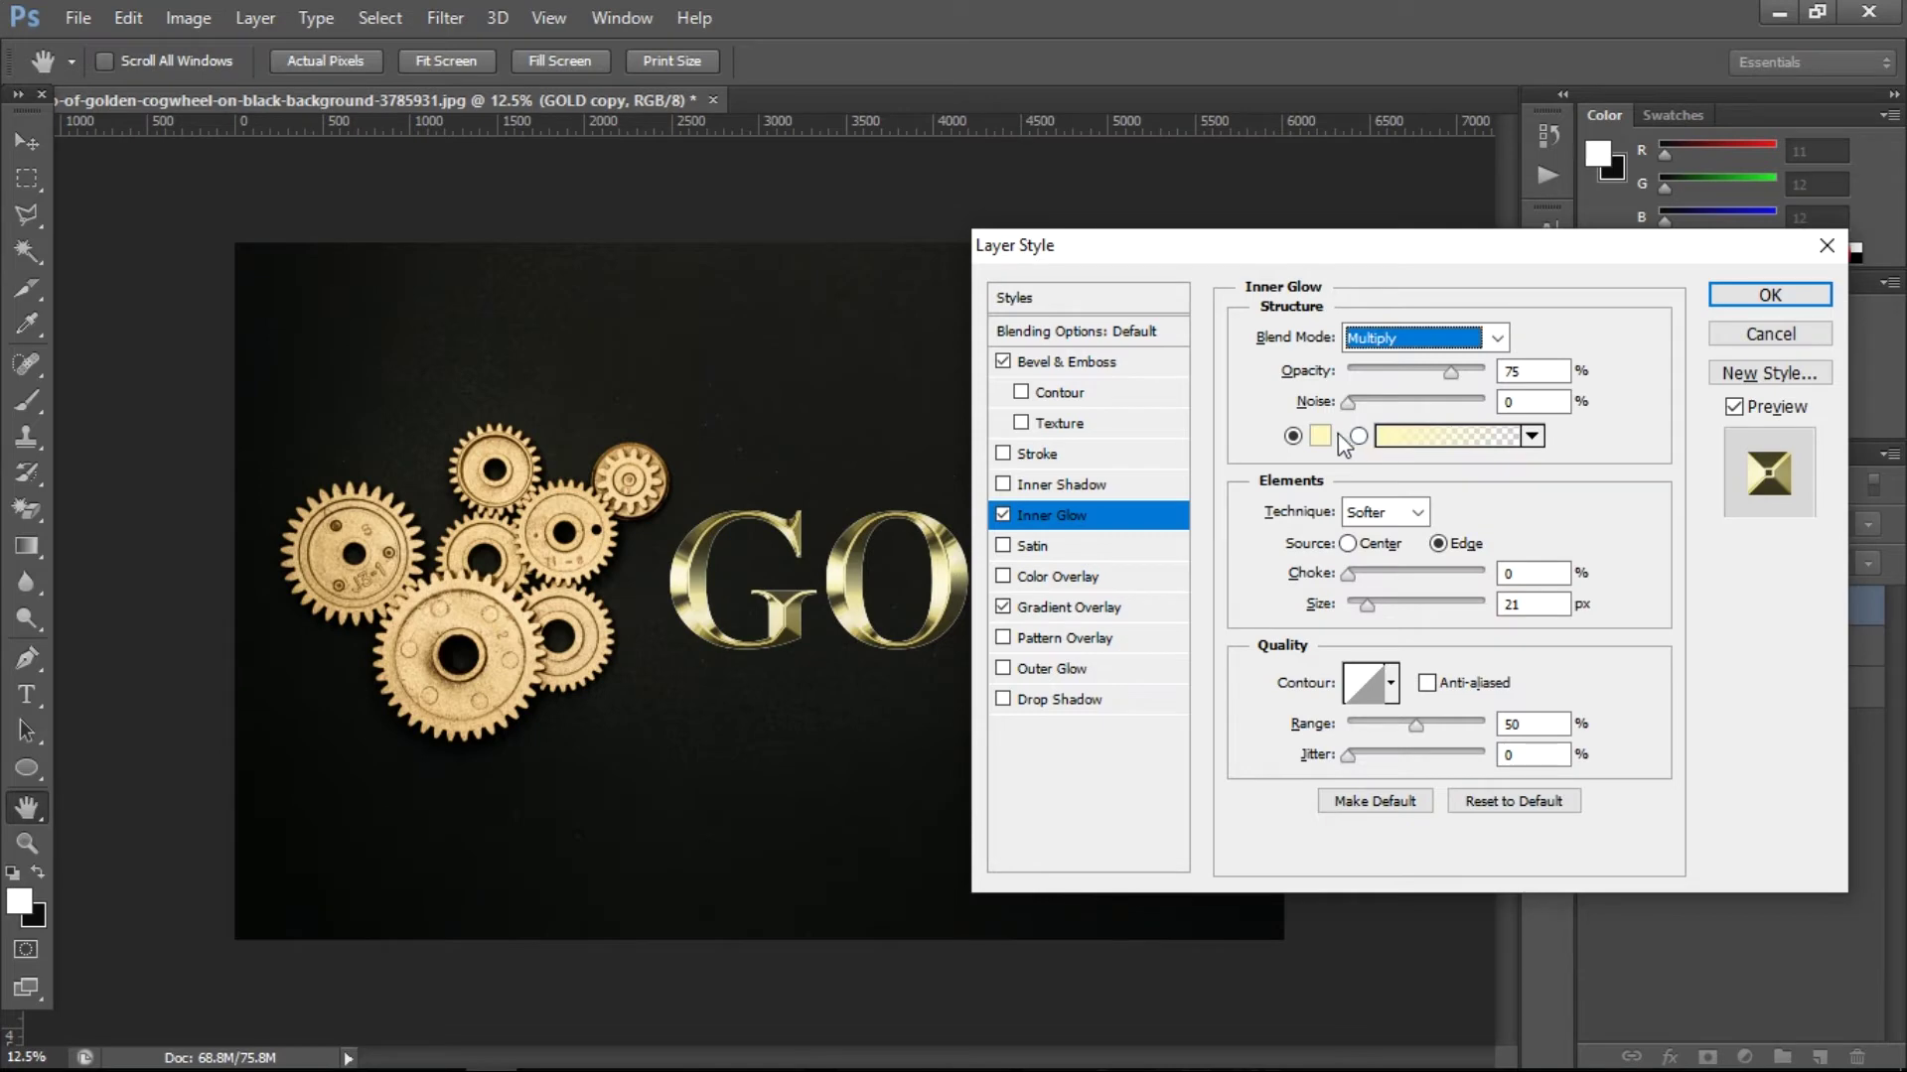
{"action": "double_click", "coordinate": [1516, 372]}
{"action": "type", "text": "50"}
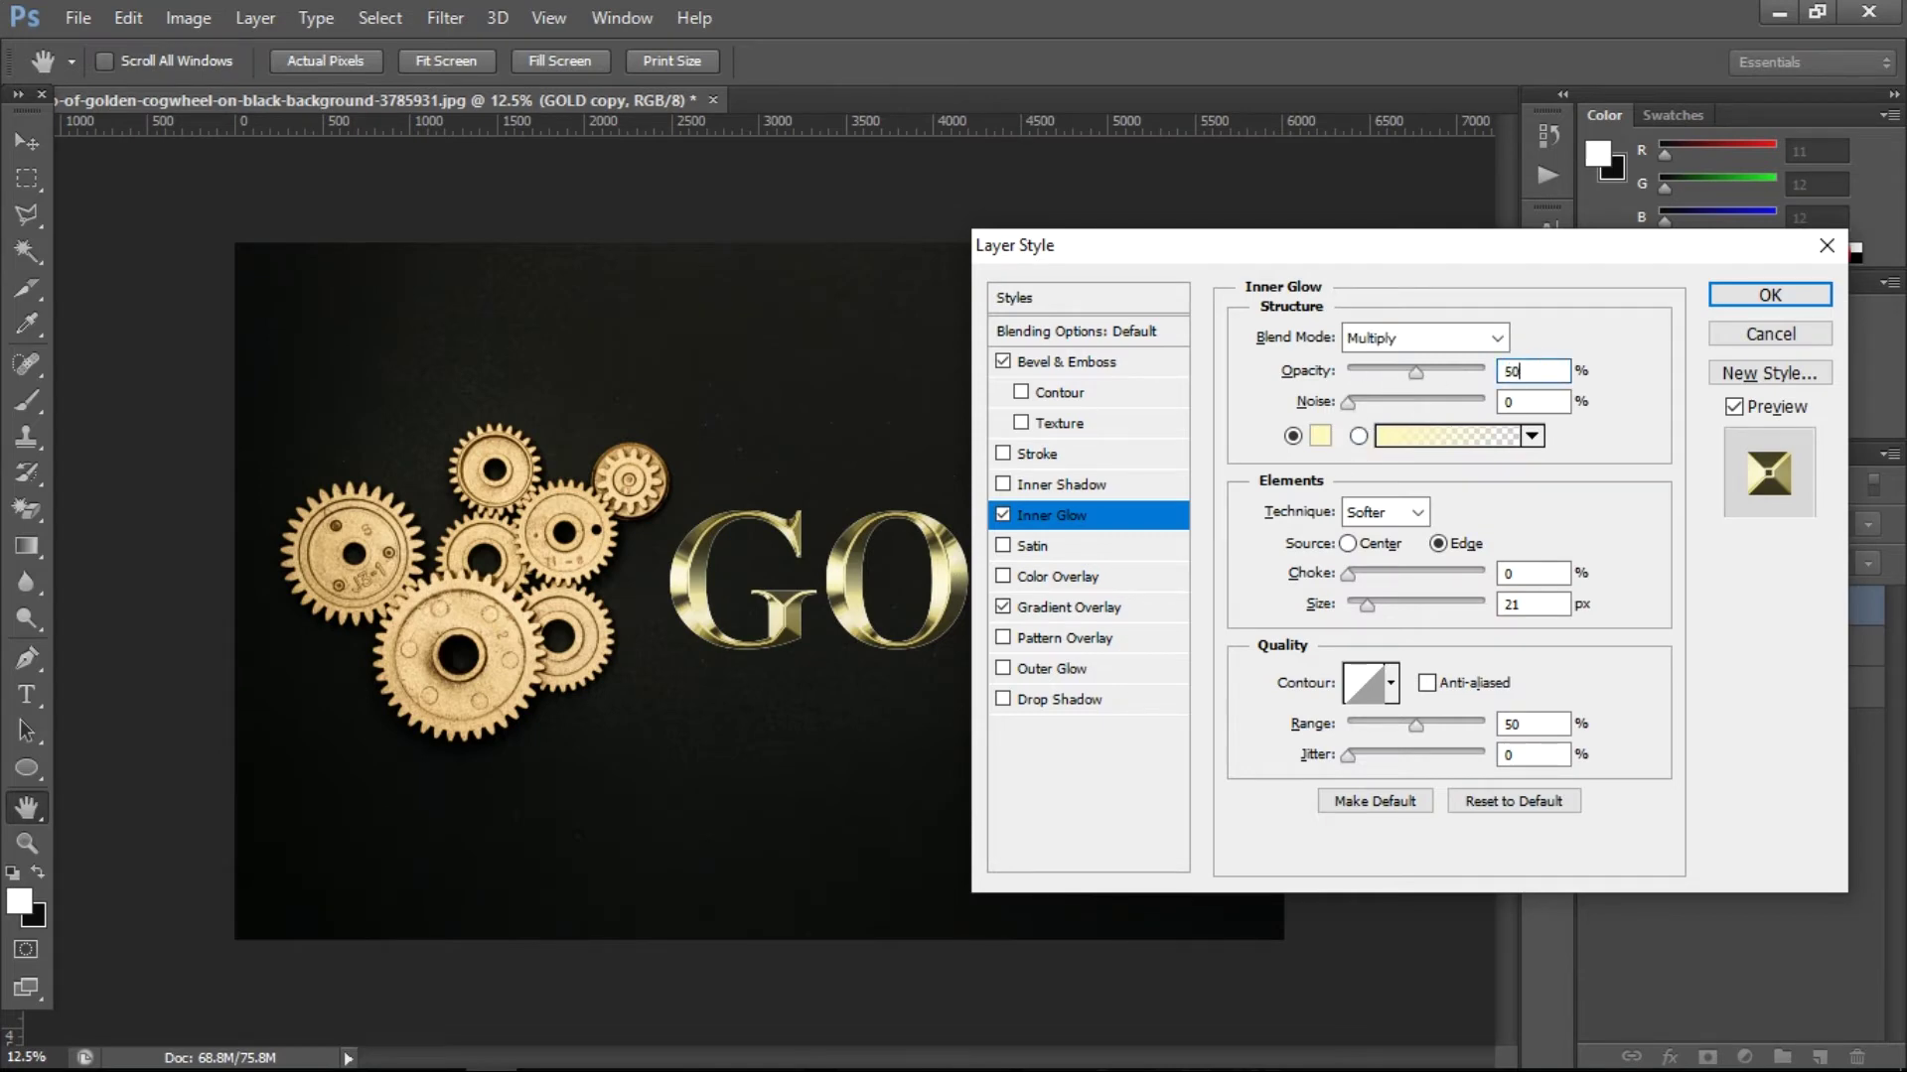
- Make the inner glow orange #e8801f with a size of about 161 px
{"action": "left_click", "coordinate": [1320, 436]}
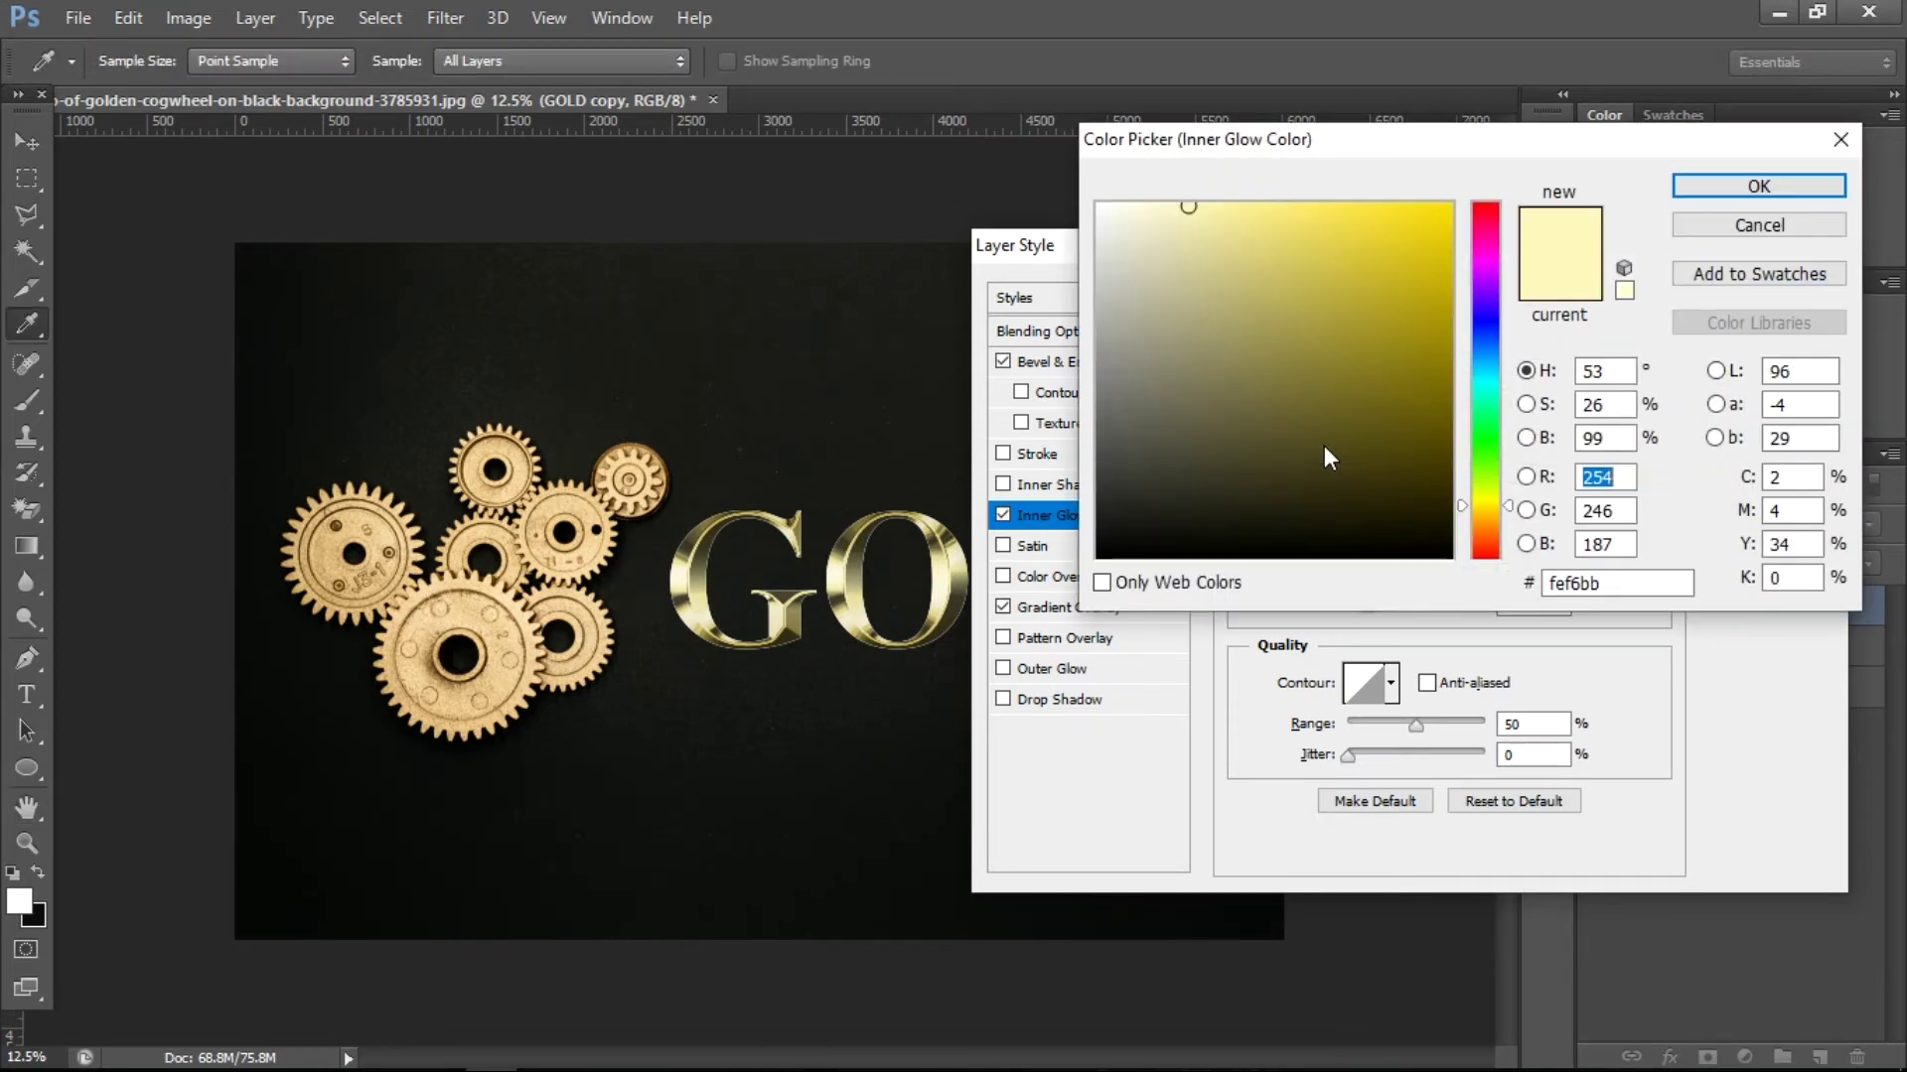
{"action": "double_click", "coordinate": [1609, 584]}
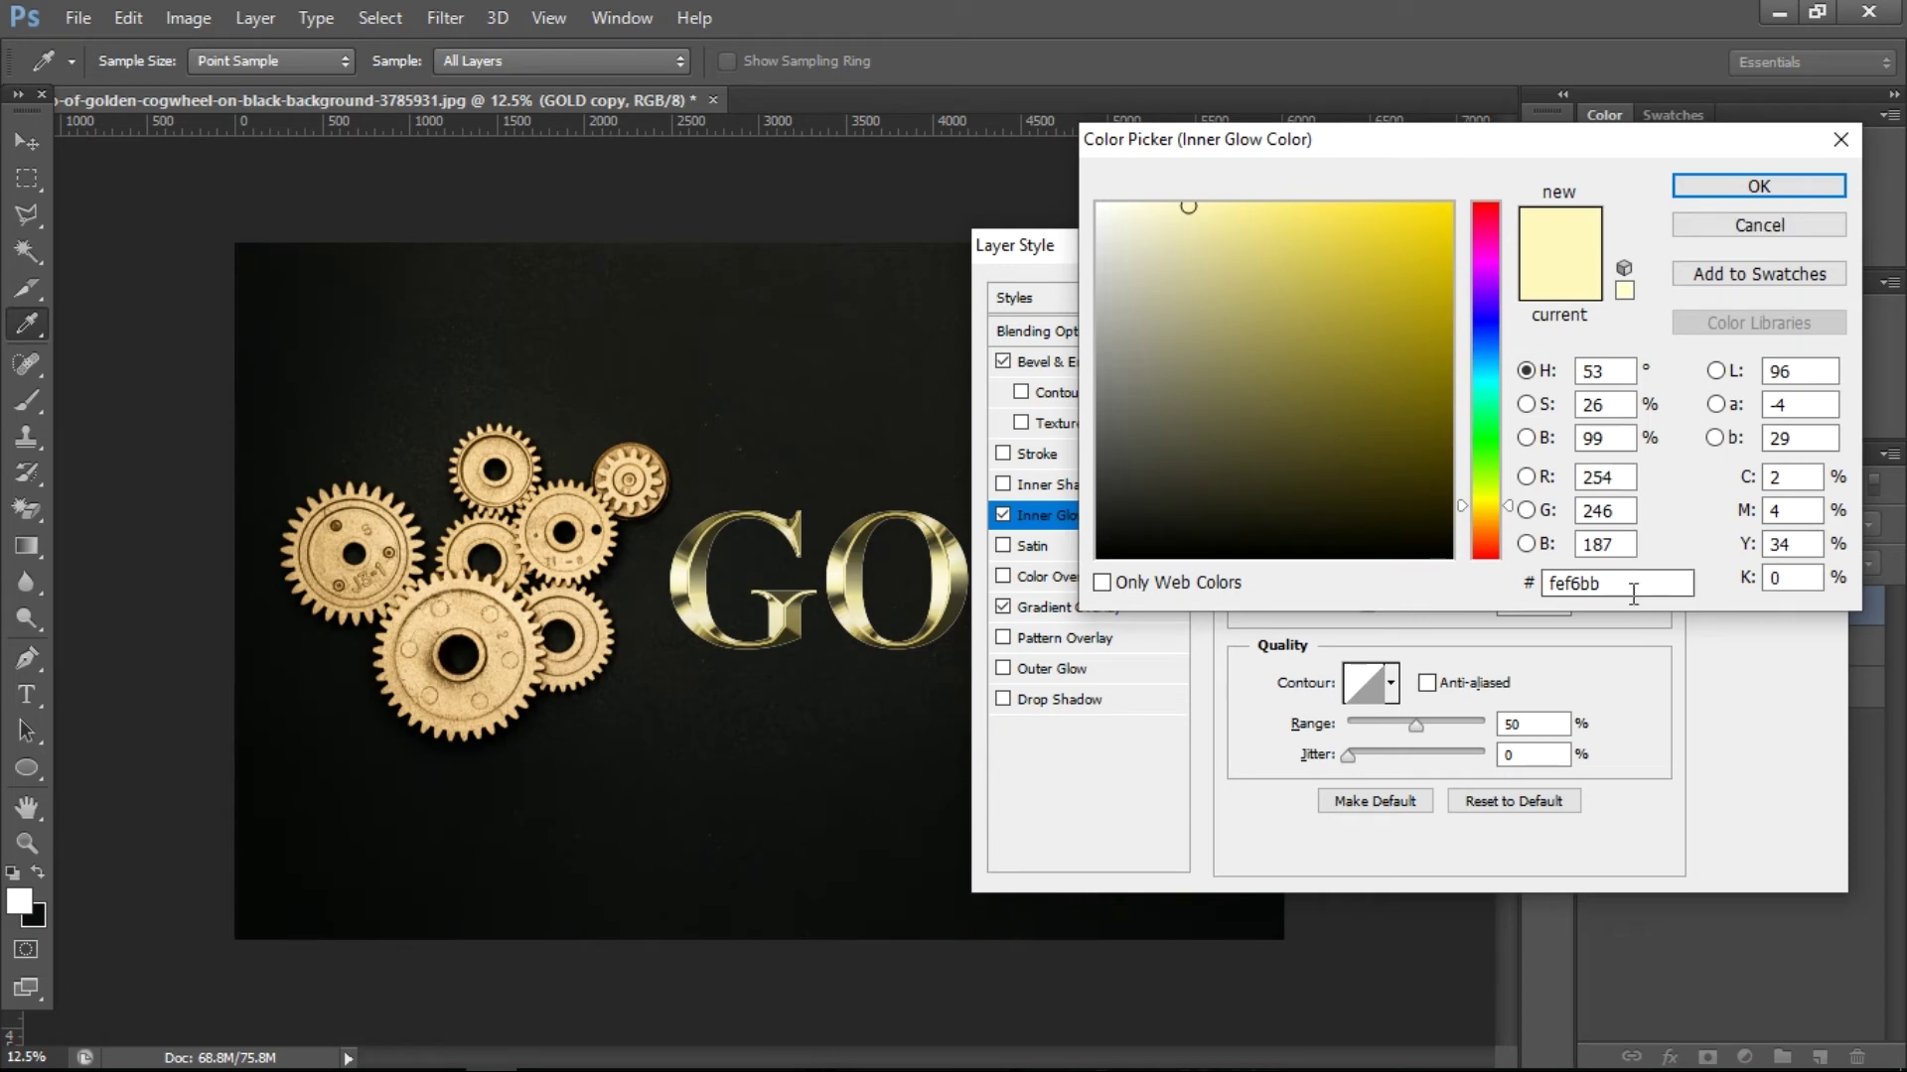
{"action": "type", "text": "e"}
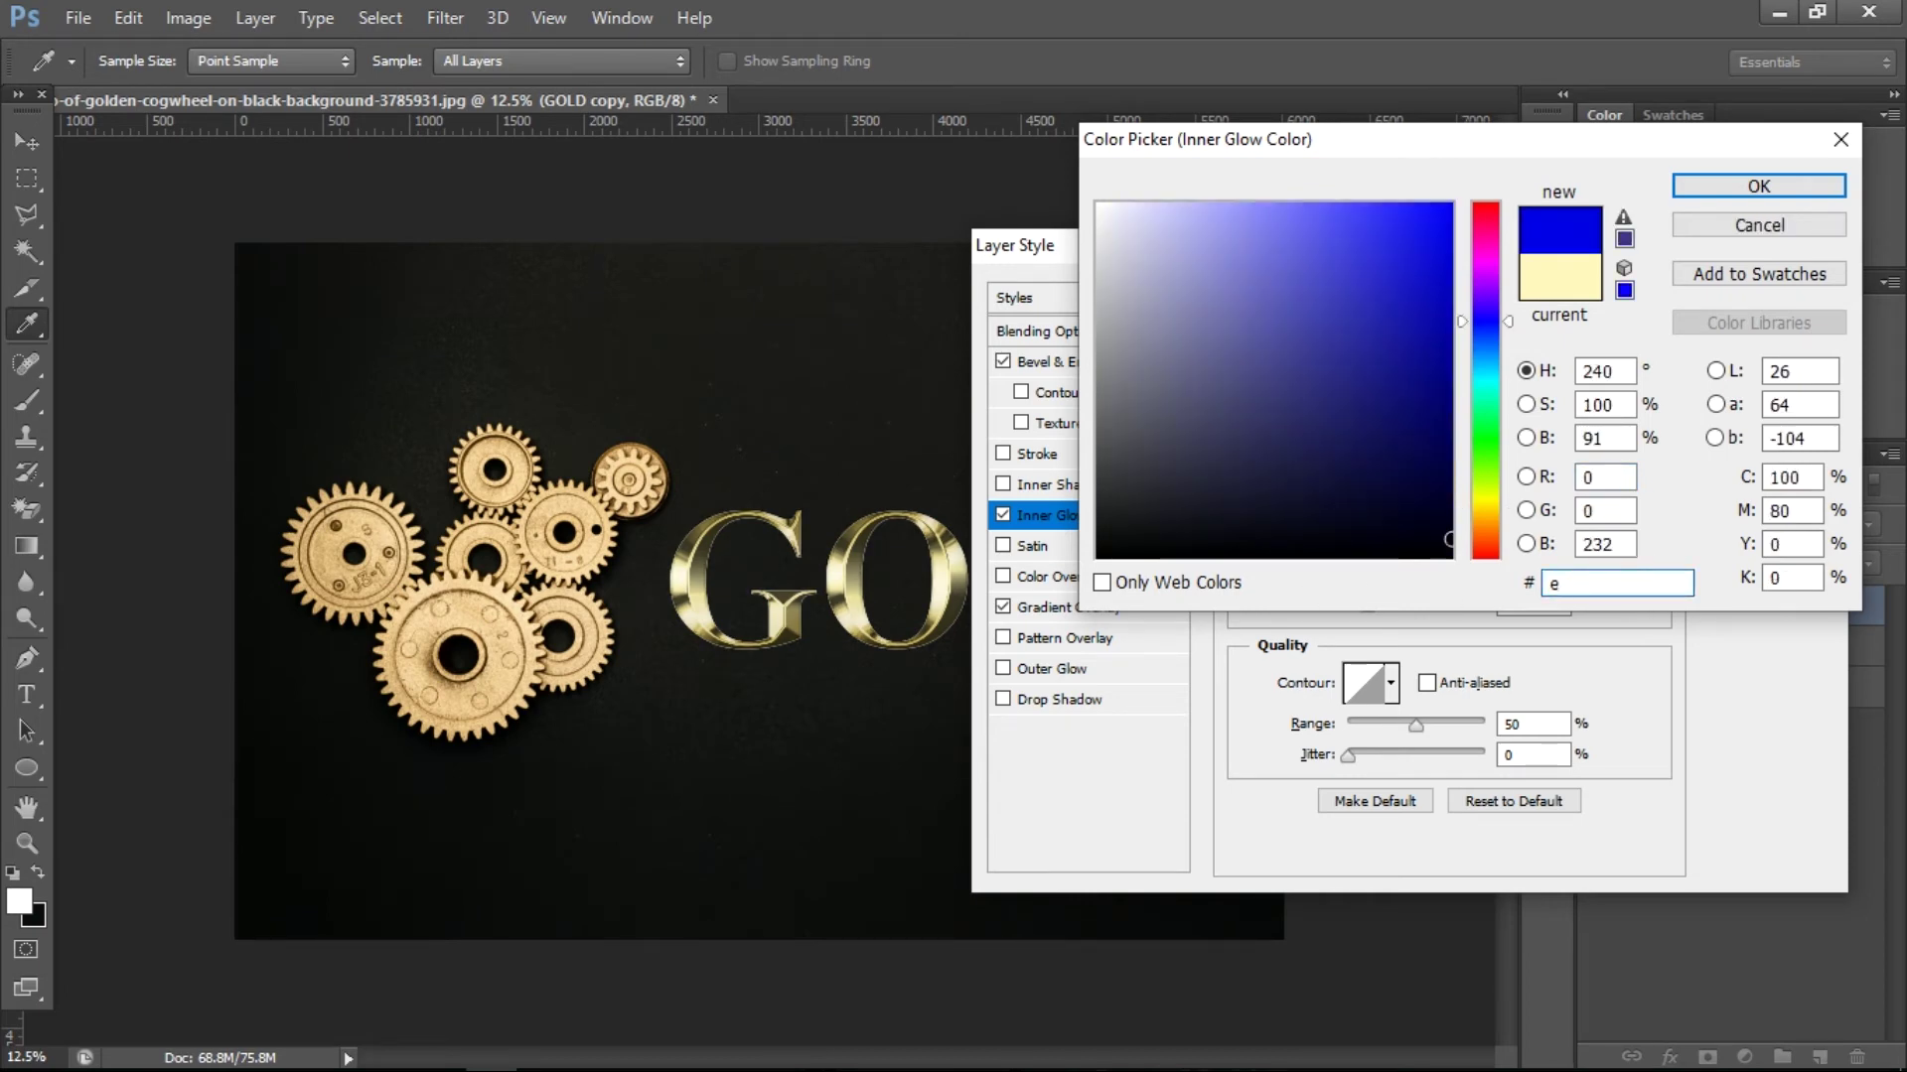
{"action": "type", "text": "880"}
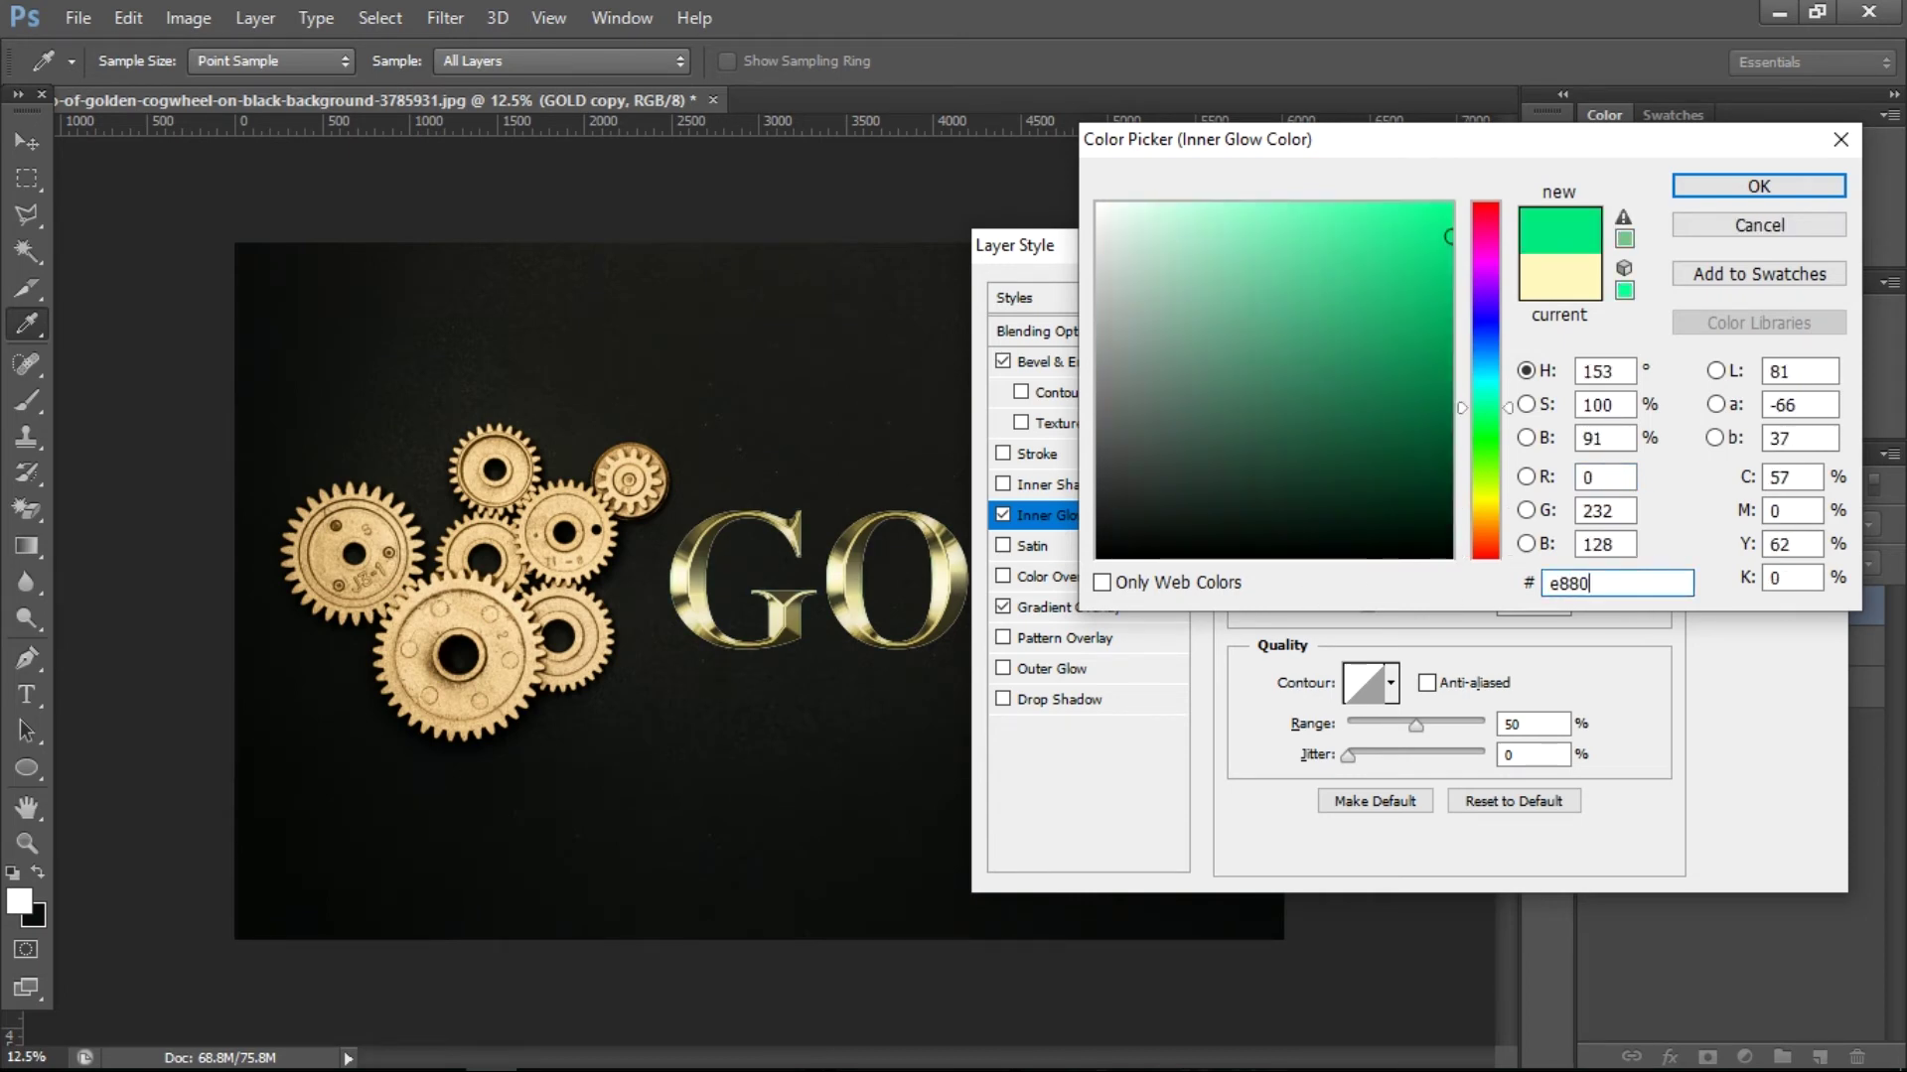
{"action": "type", "text": "1f"}
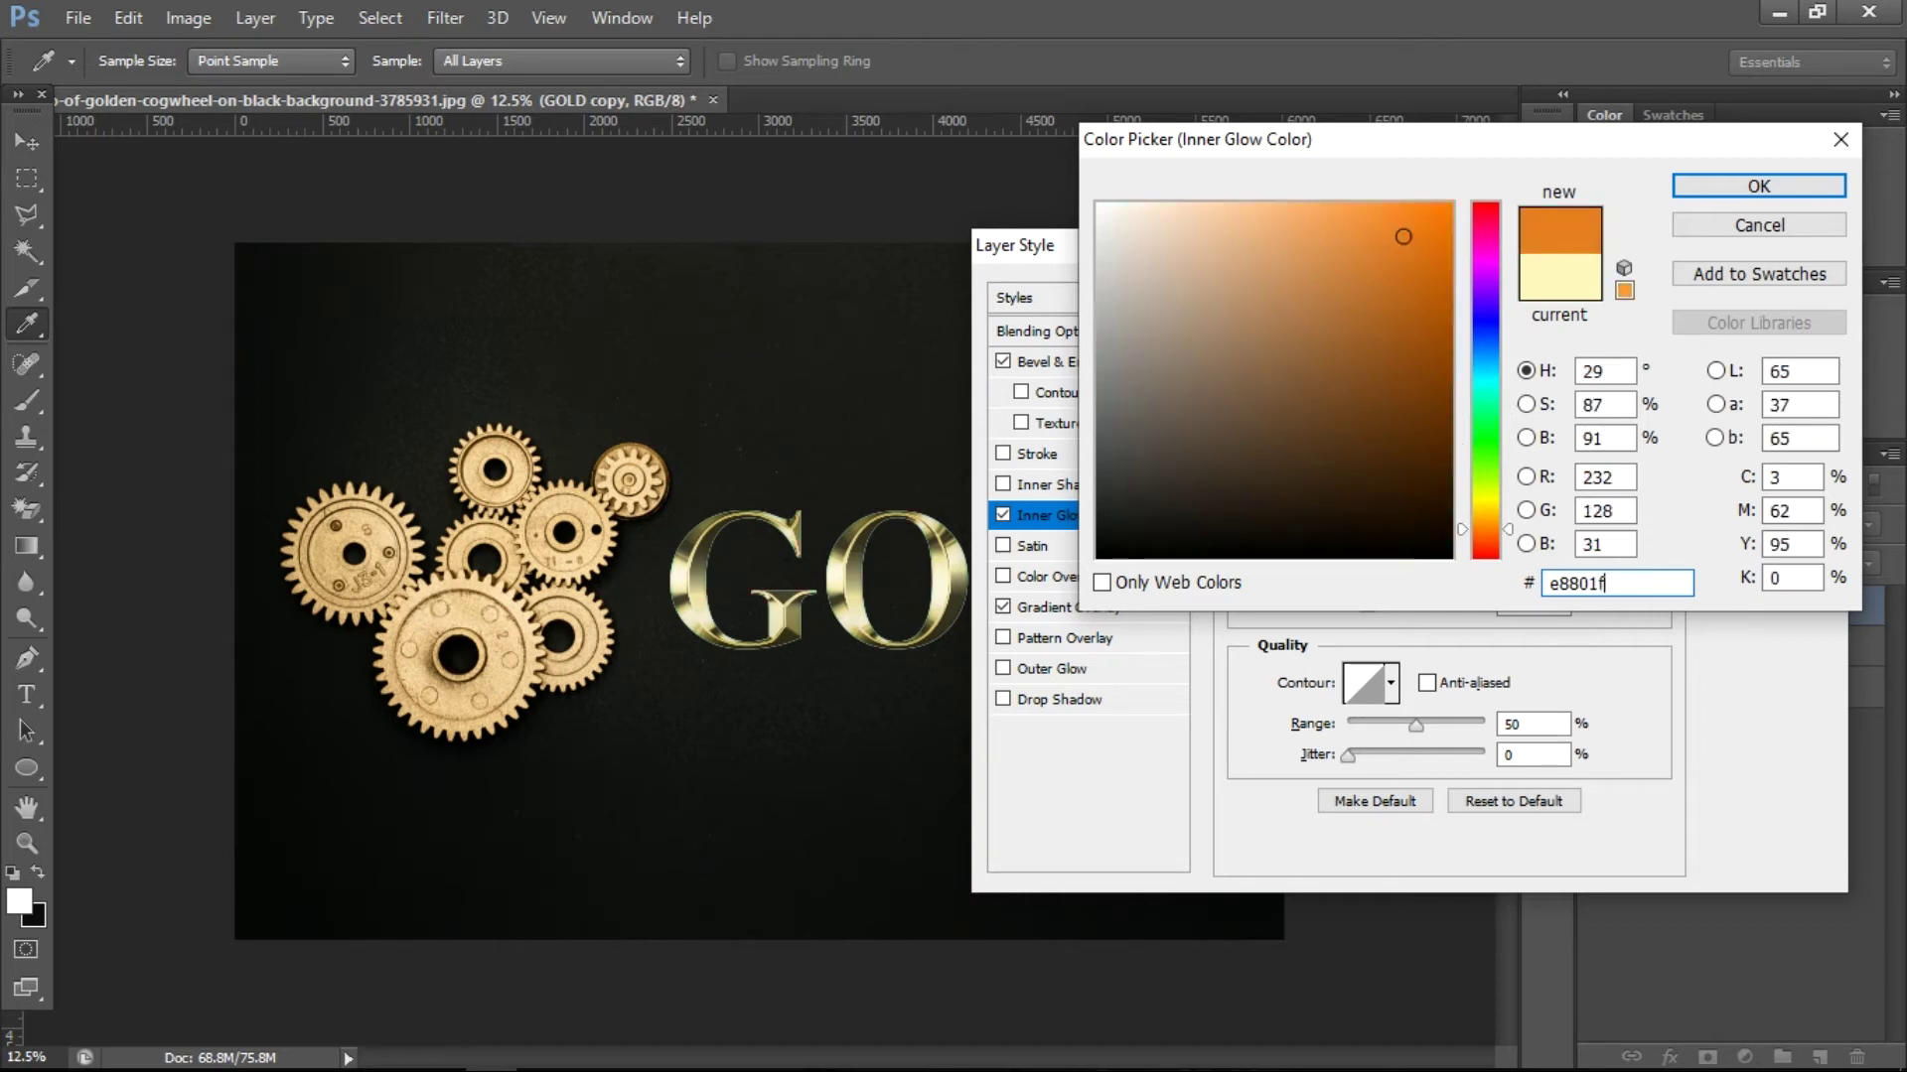
{"action": "left_click", "coordinate": [1785, 184]}
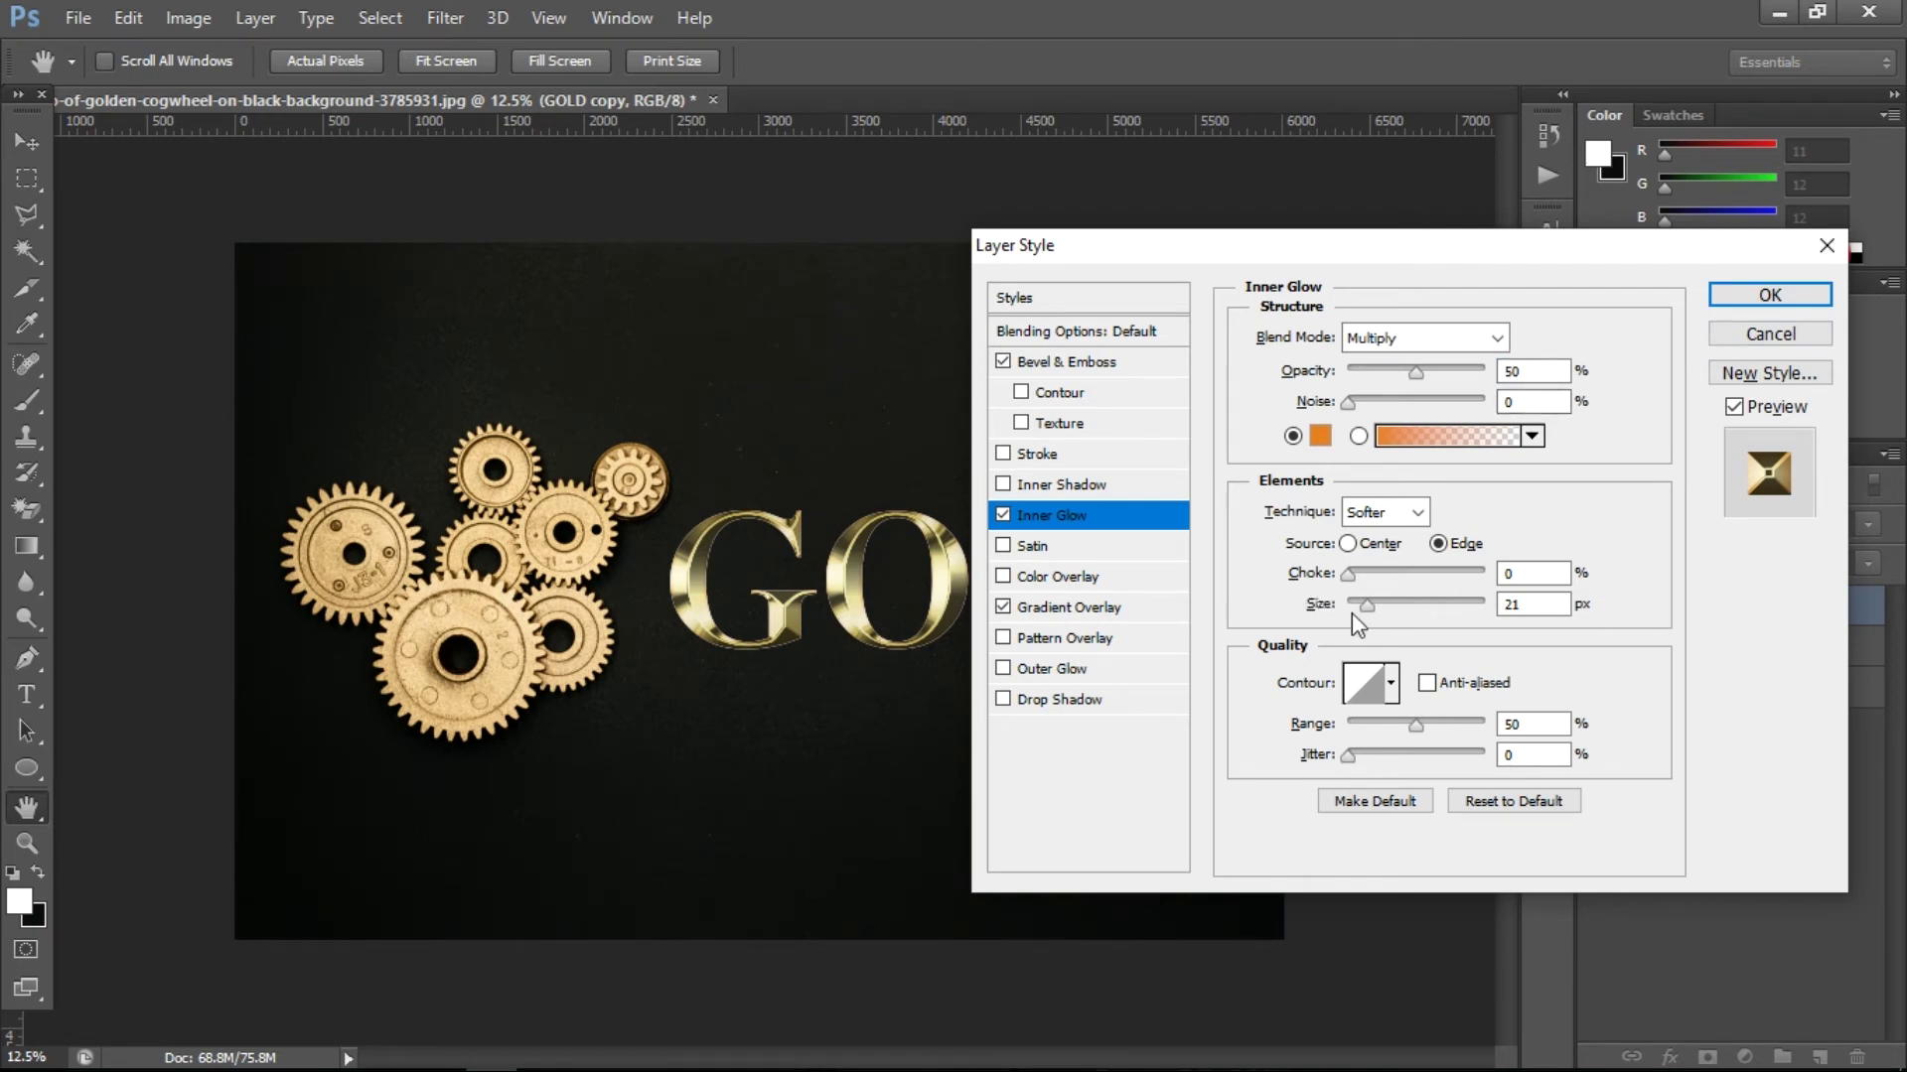
{"action": "left_click_drag", "start_coordinate": [1368, 604], "coordinate": [1424, 618]}
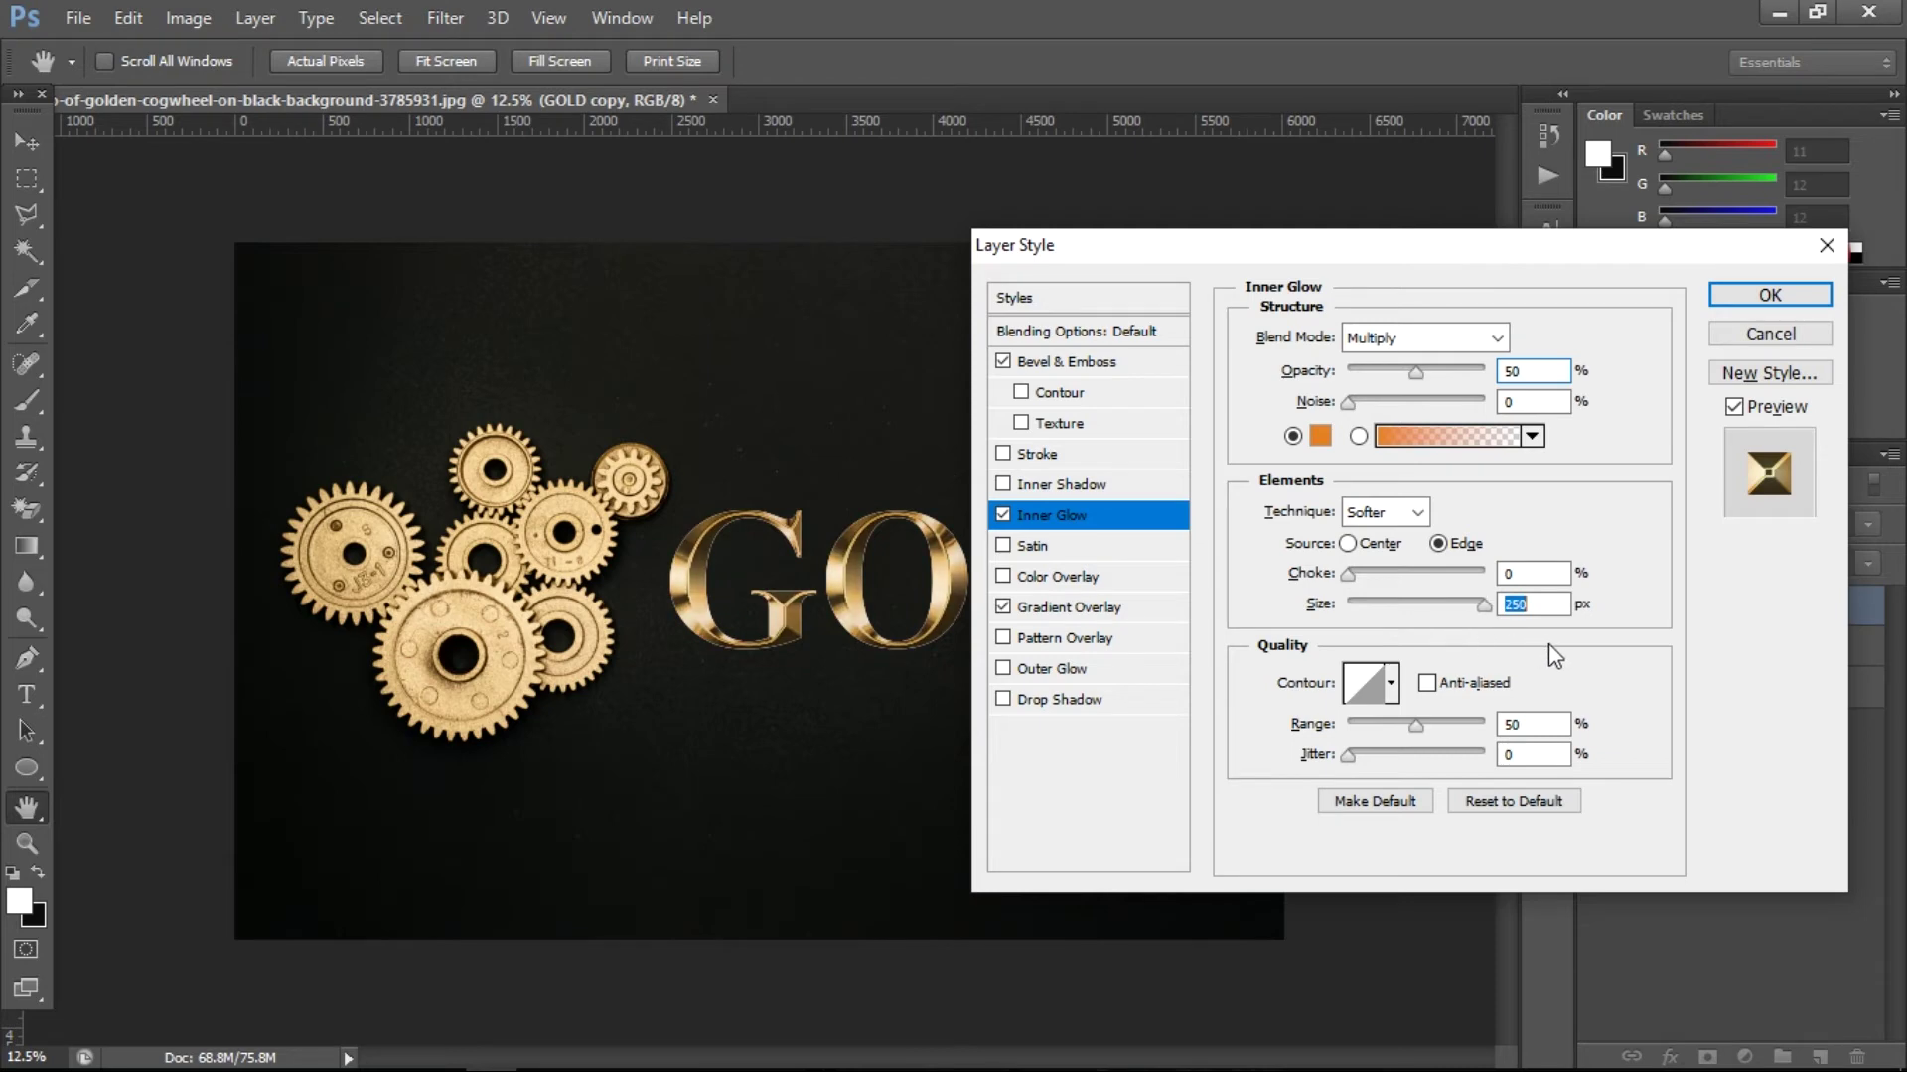
{"action": "left_click_drag", "start_coordinate": [1422, 604], "coordinate": [1424, 652]}
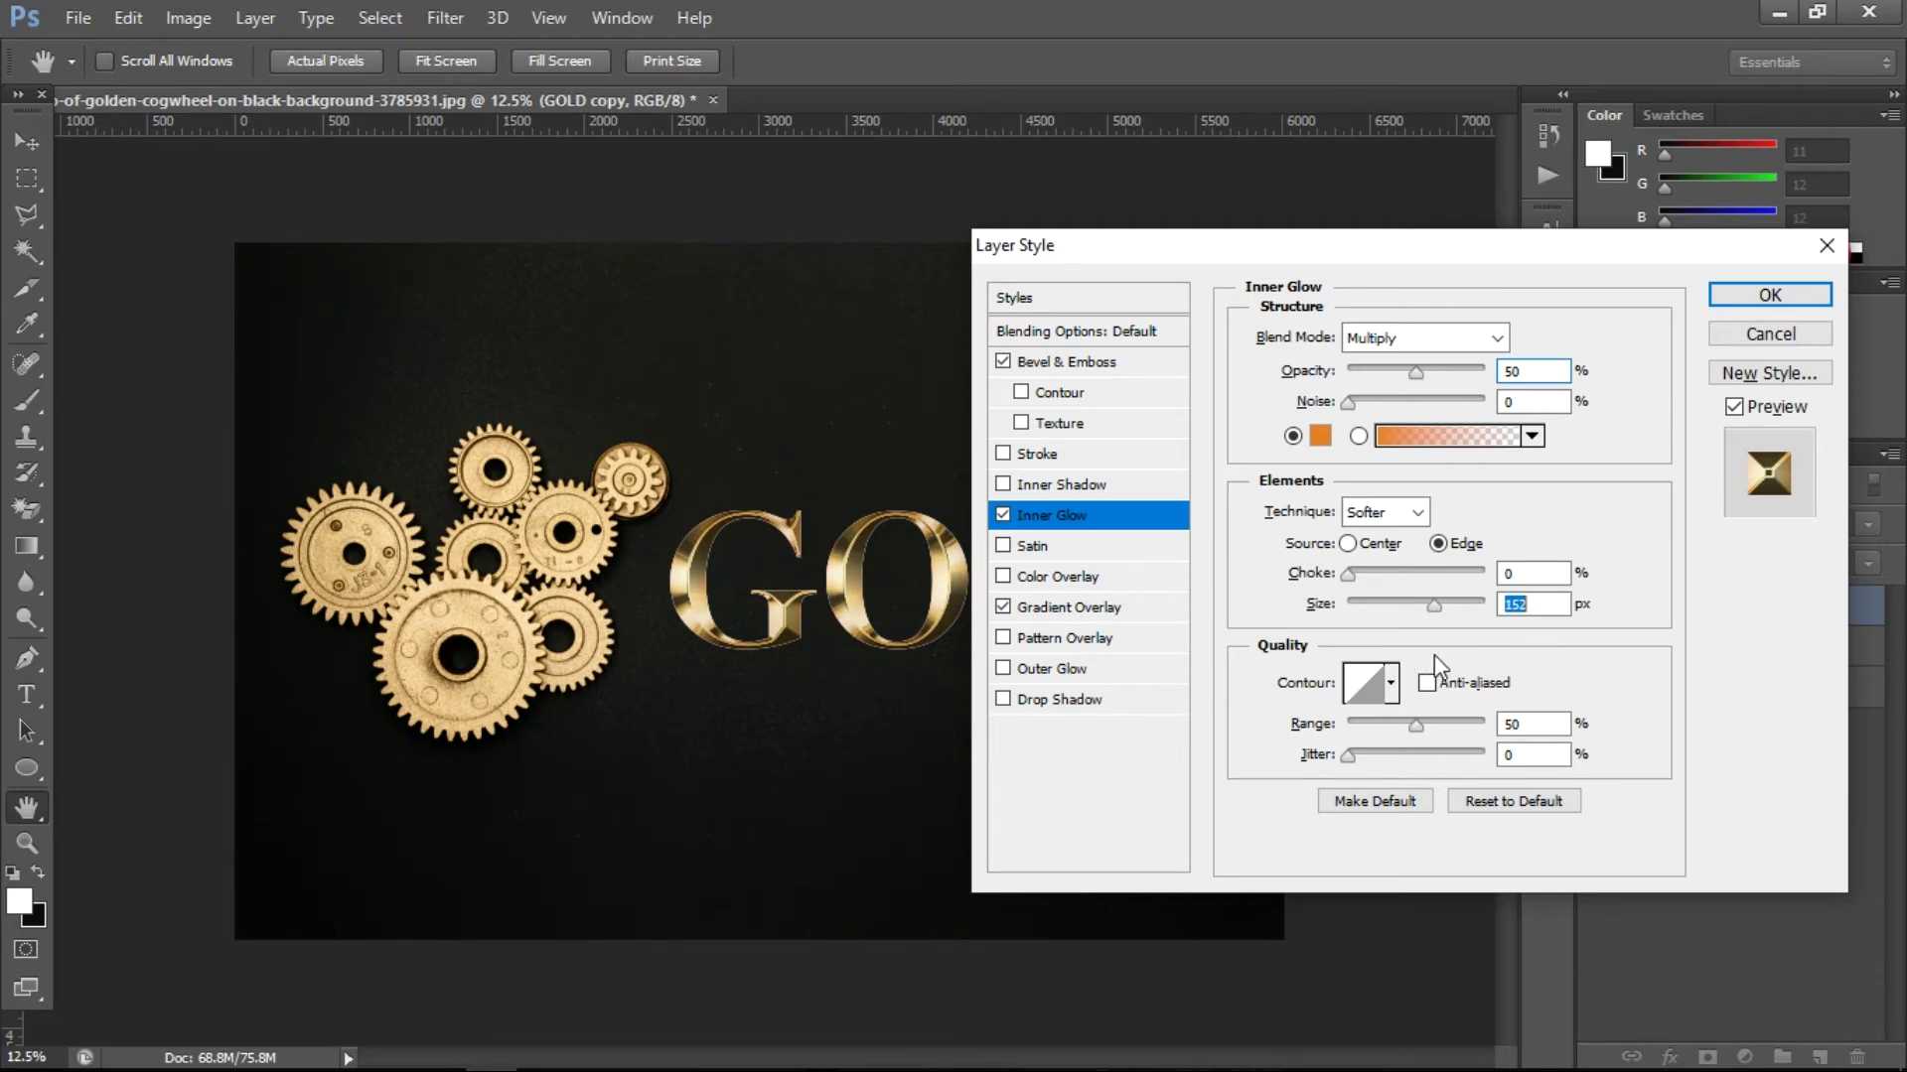
{"action": "left_click_drag", "start_coordinate": [1434, 653], "coordinate": [1414, 656]}
{"action": "left_click_drag", "start_coordinate": [1415, 662], "coordinate": [1440, 683]}
- Apply the GOLD copy style and add a Stroke effect to the original GOLD layer
{"action": "left_click", "coordinate": [1750, 296]}
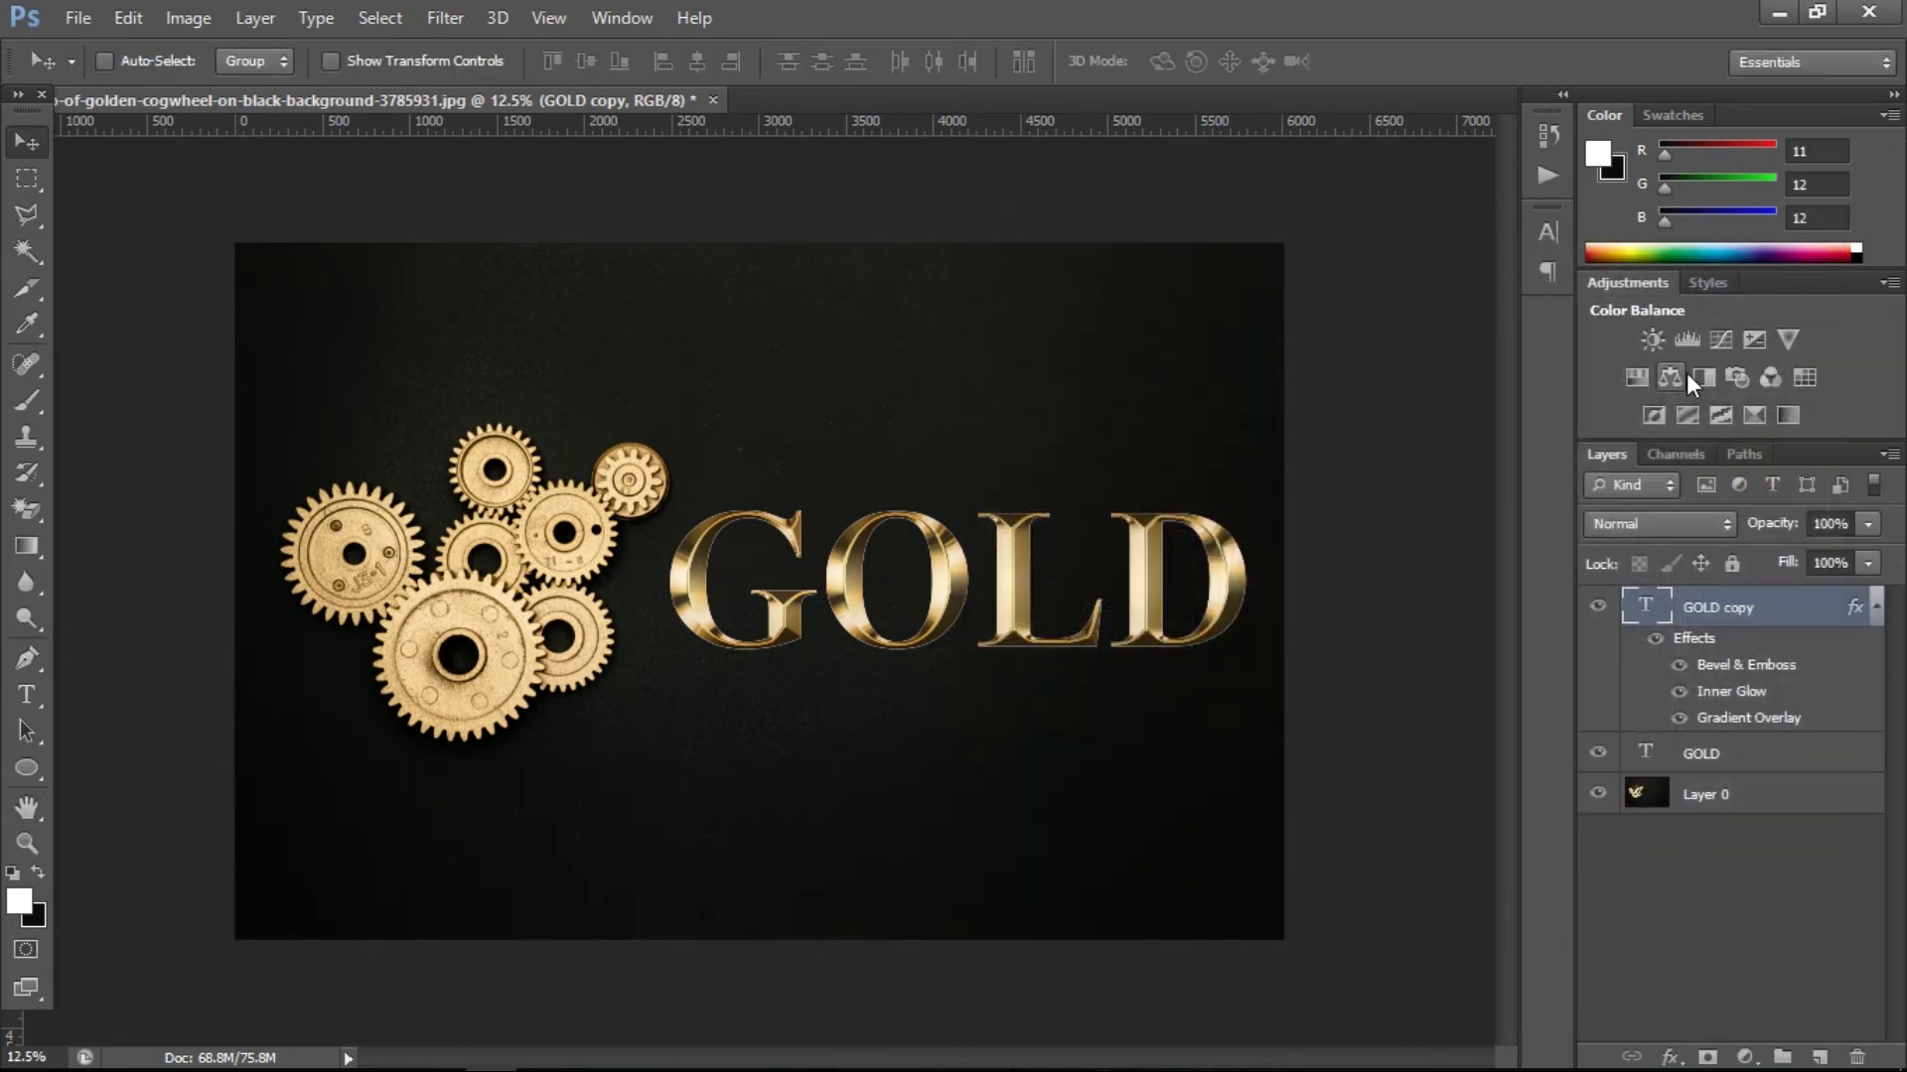
{"action": "left_click", "coordinate": [1748, 753]}
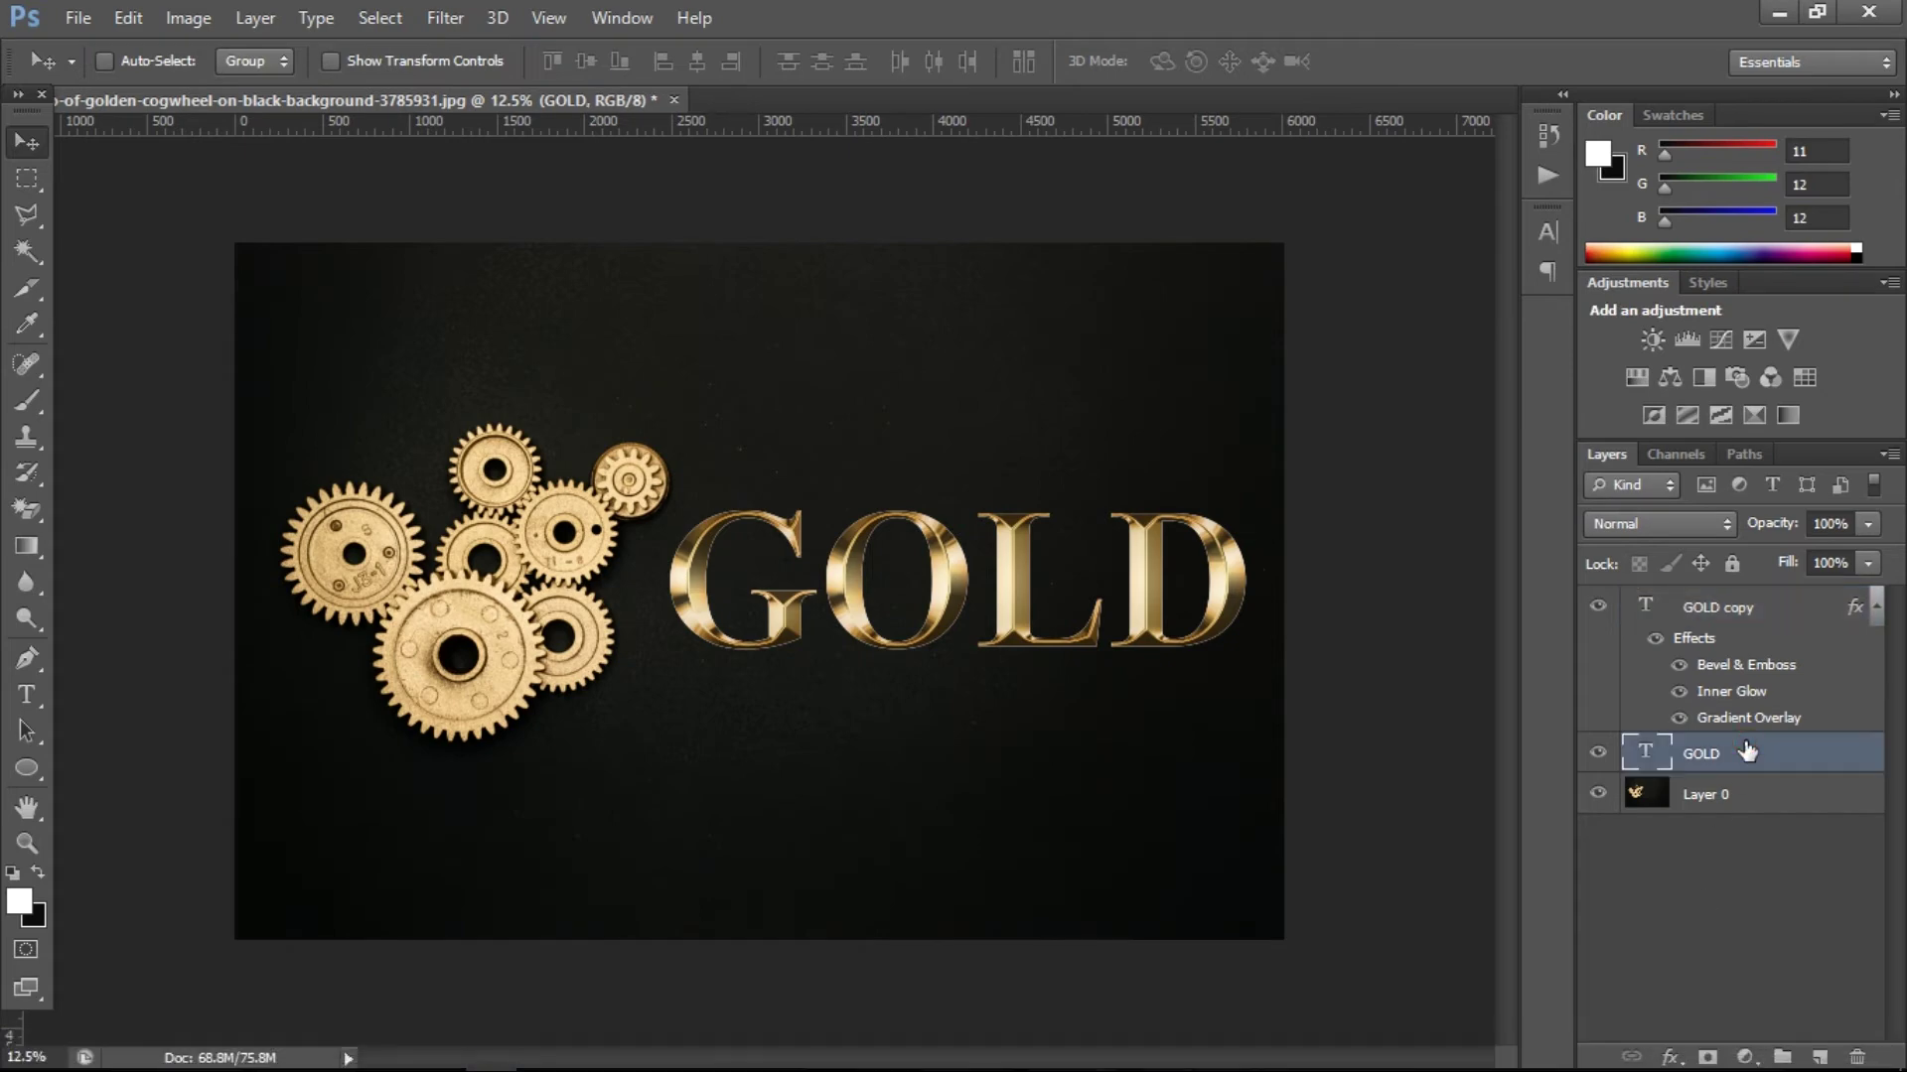
{"action": "left_click", "coordinate": [1678, 1059]}
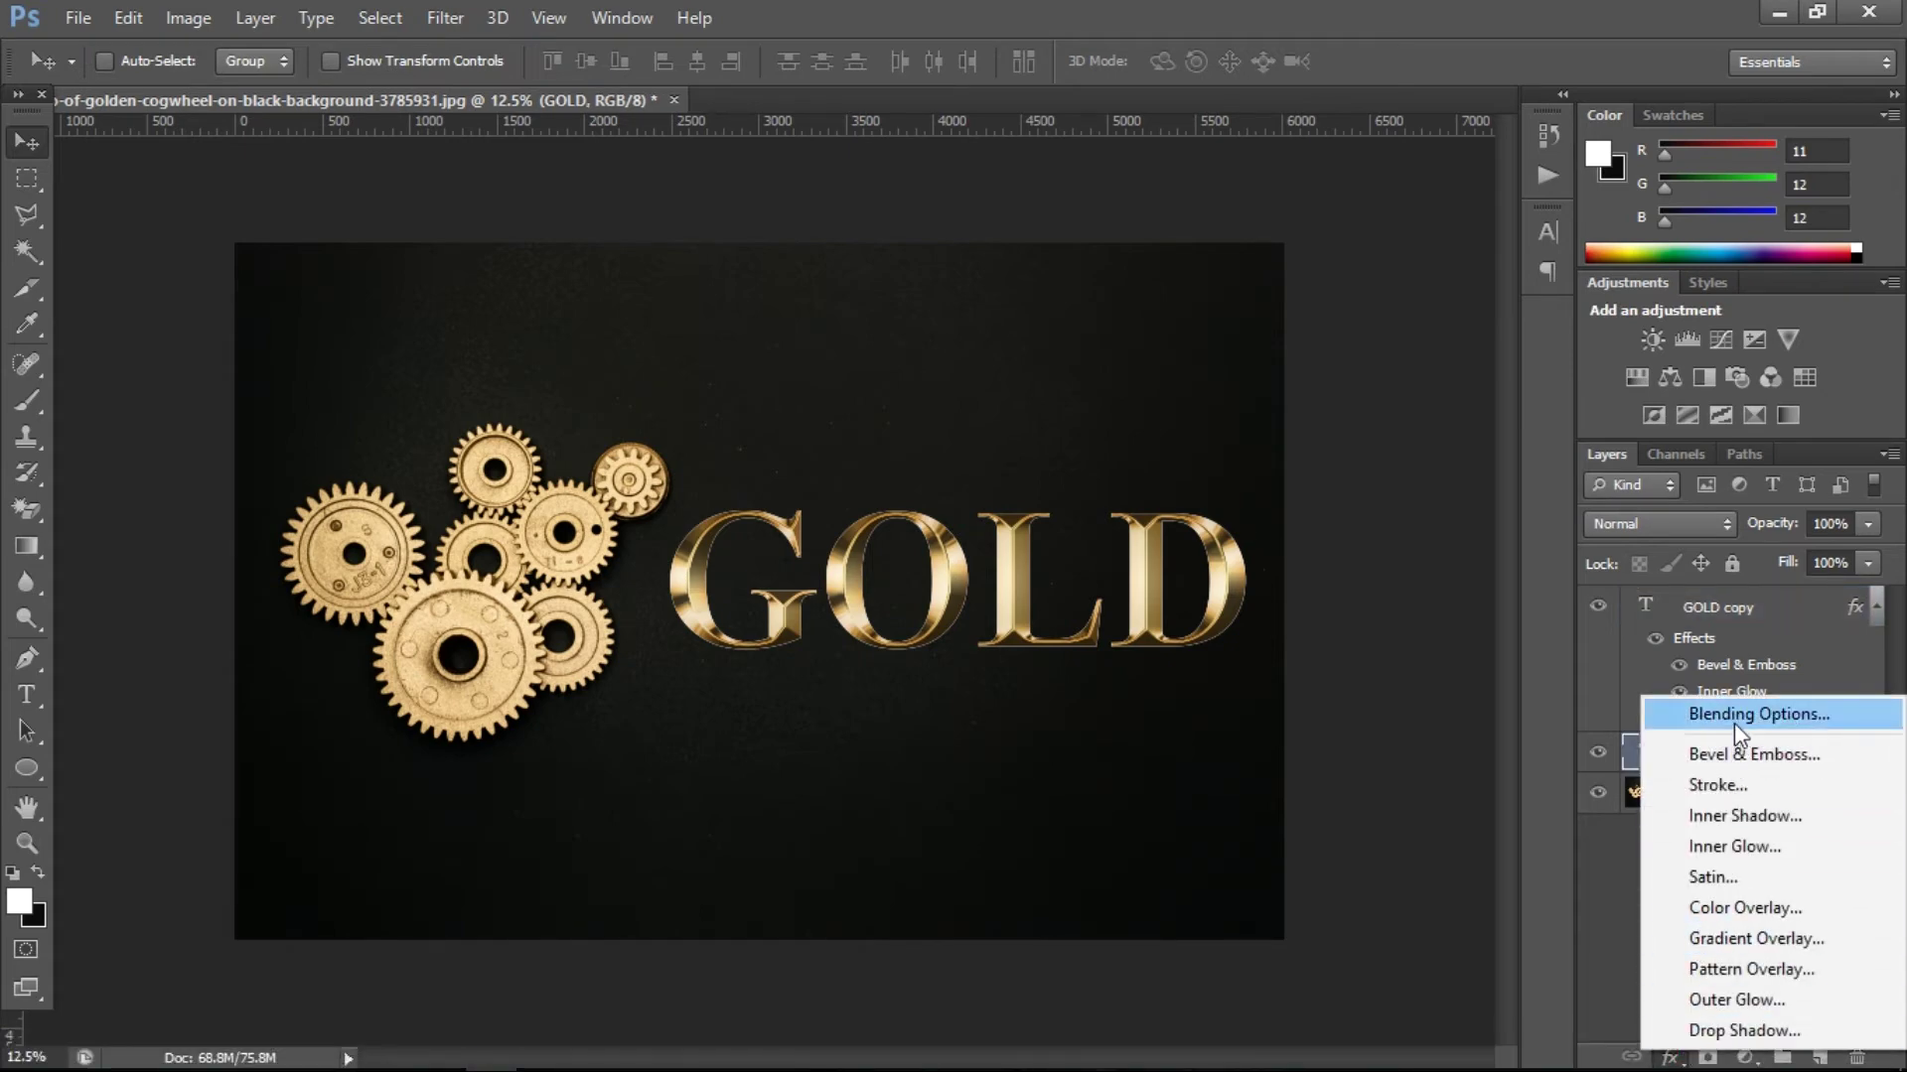
{"action": "left_click", "coordinate": [1718, 785]}
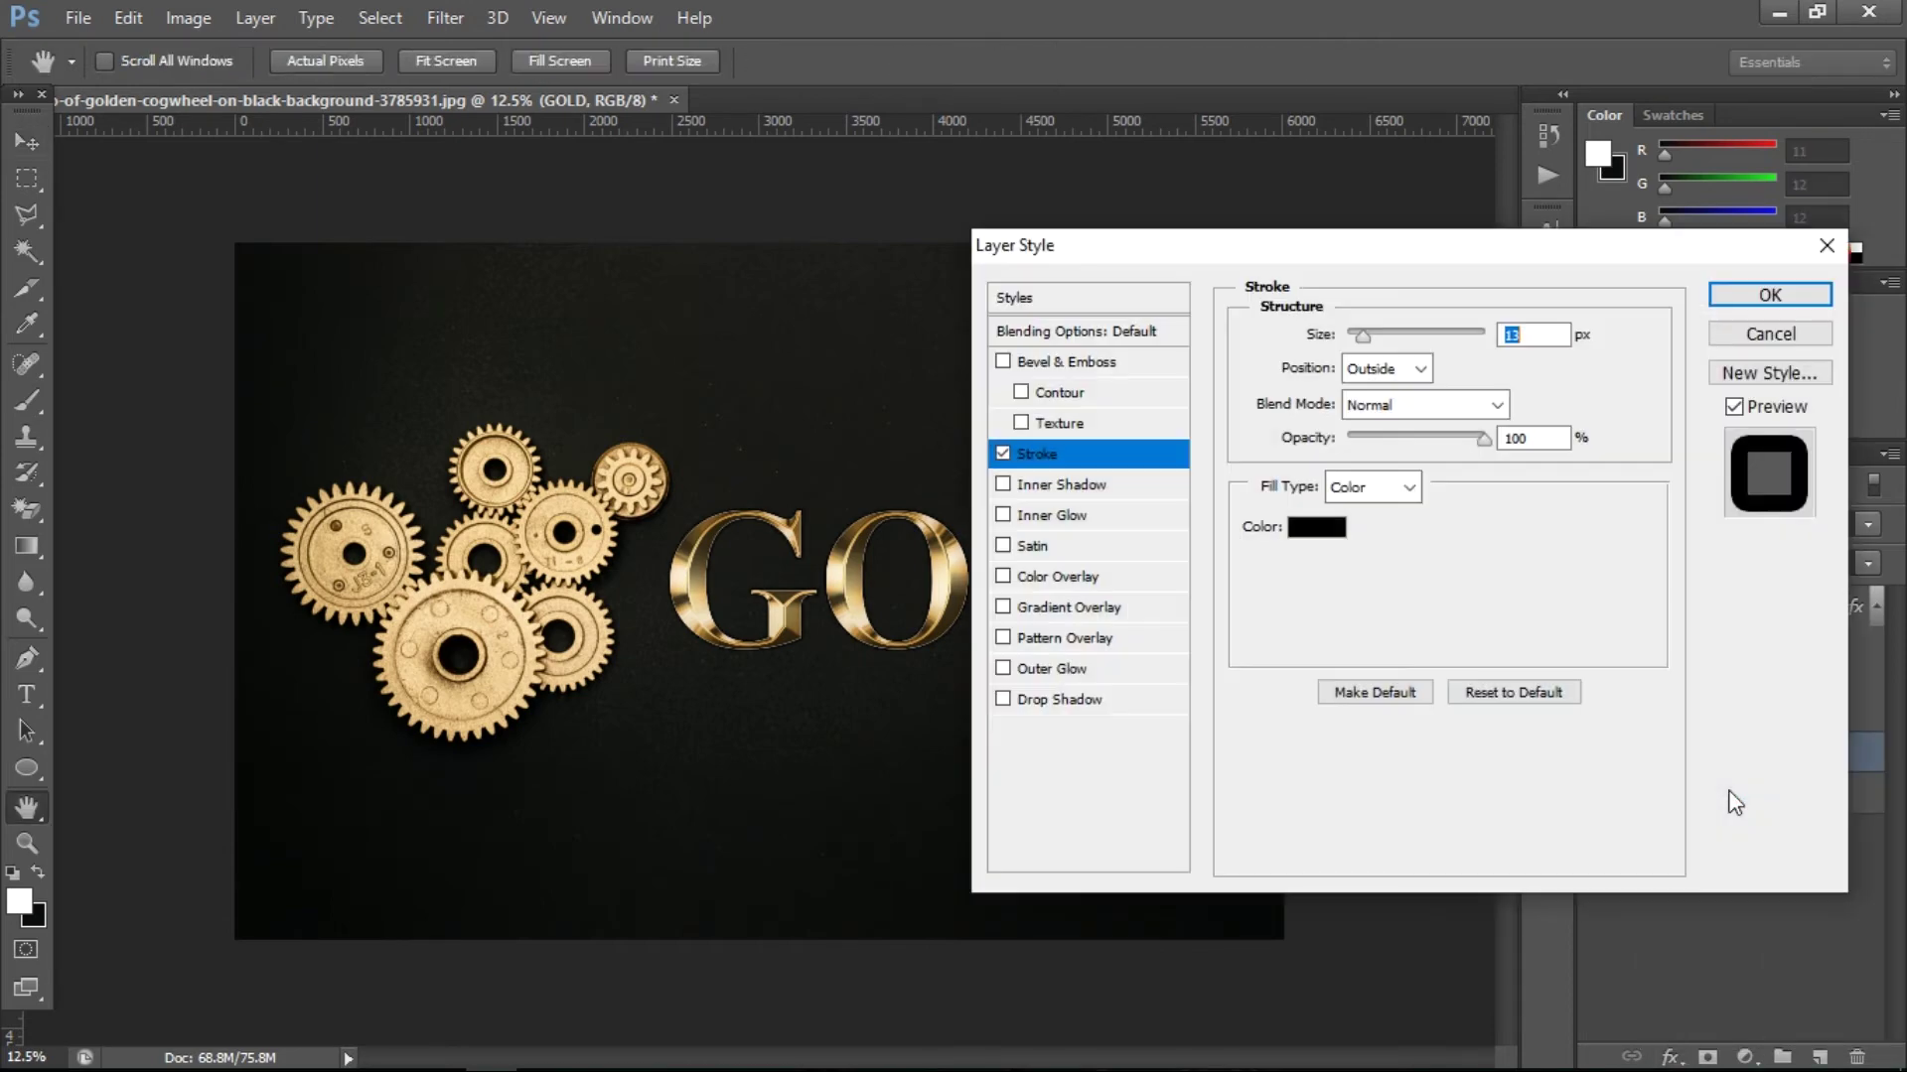
{"action": "left_click", "coordinate": [1416, 407]}
{"action": "left_click", "coordinate": [1600, 557]}
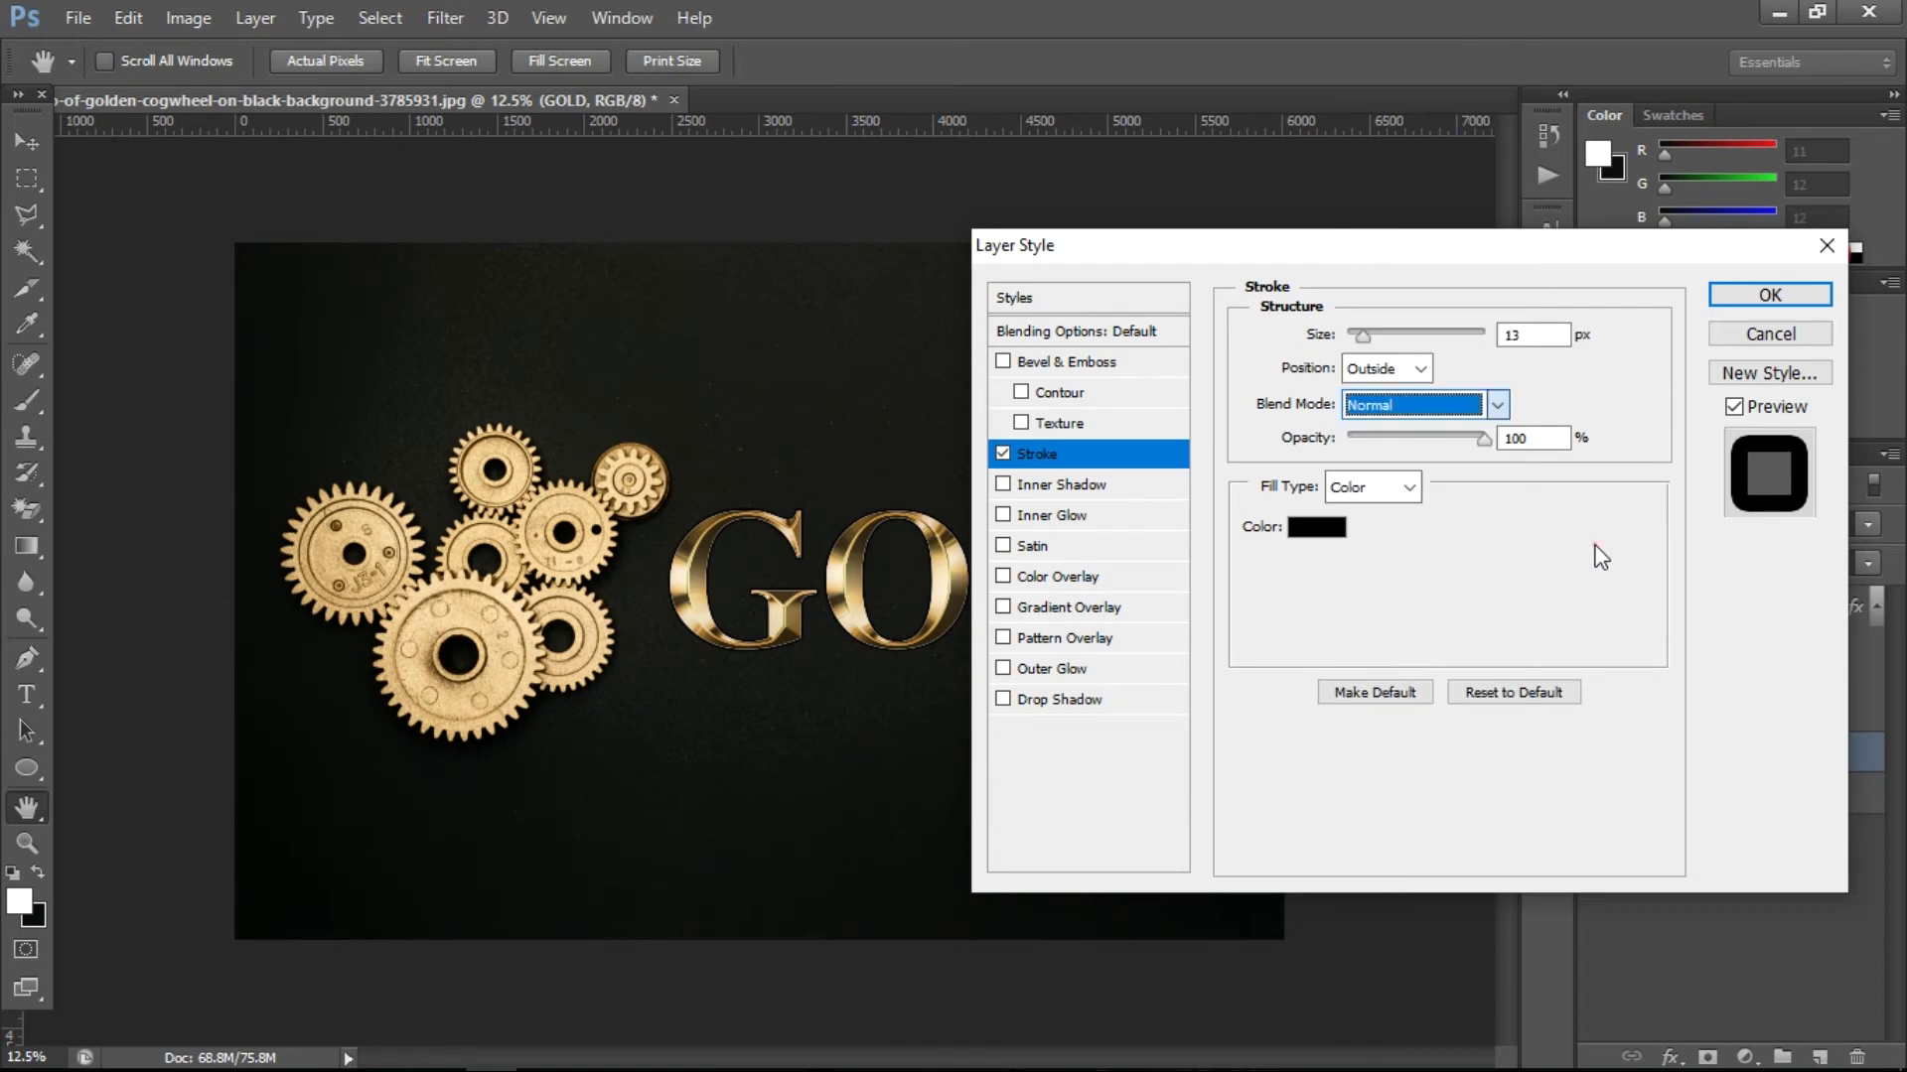
- Give the stroke a reflected gold gradient fill, Outside position, 9 px size
{"action": "left_click", "coordinate": [1408, 486]}
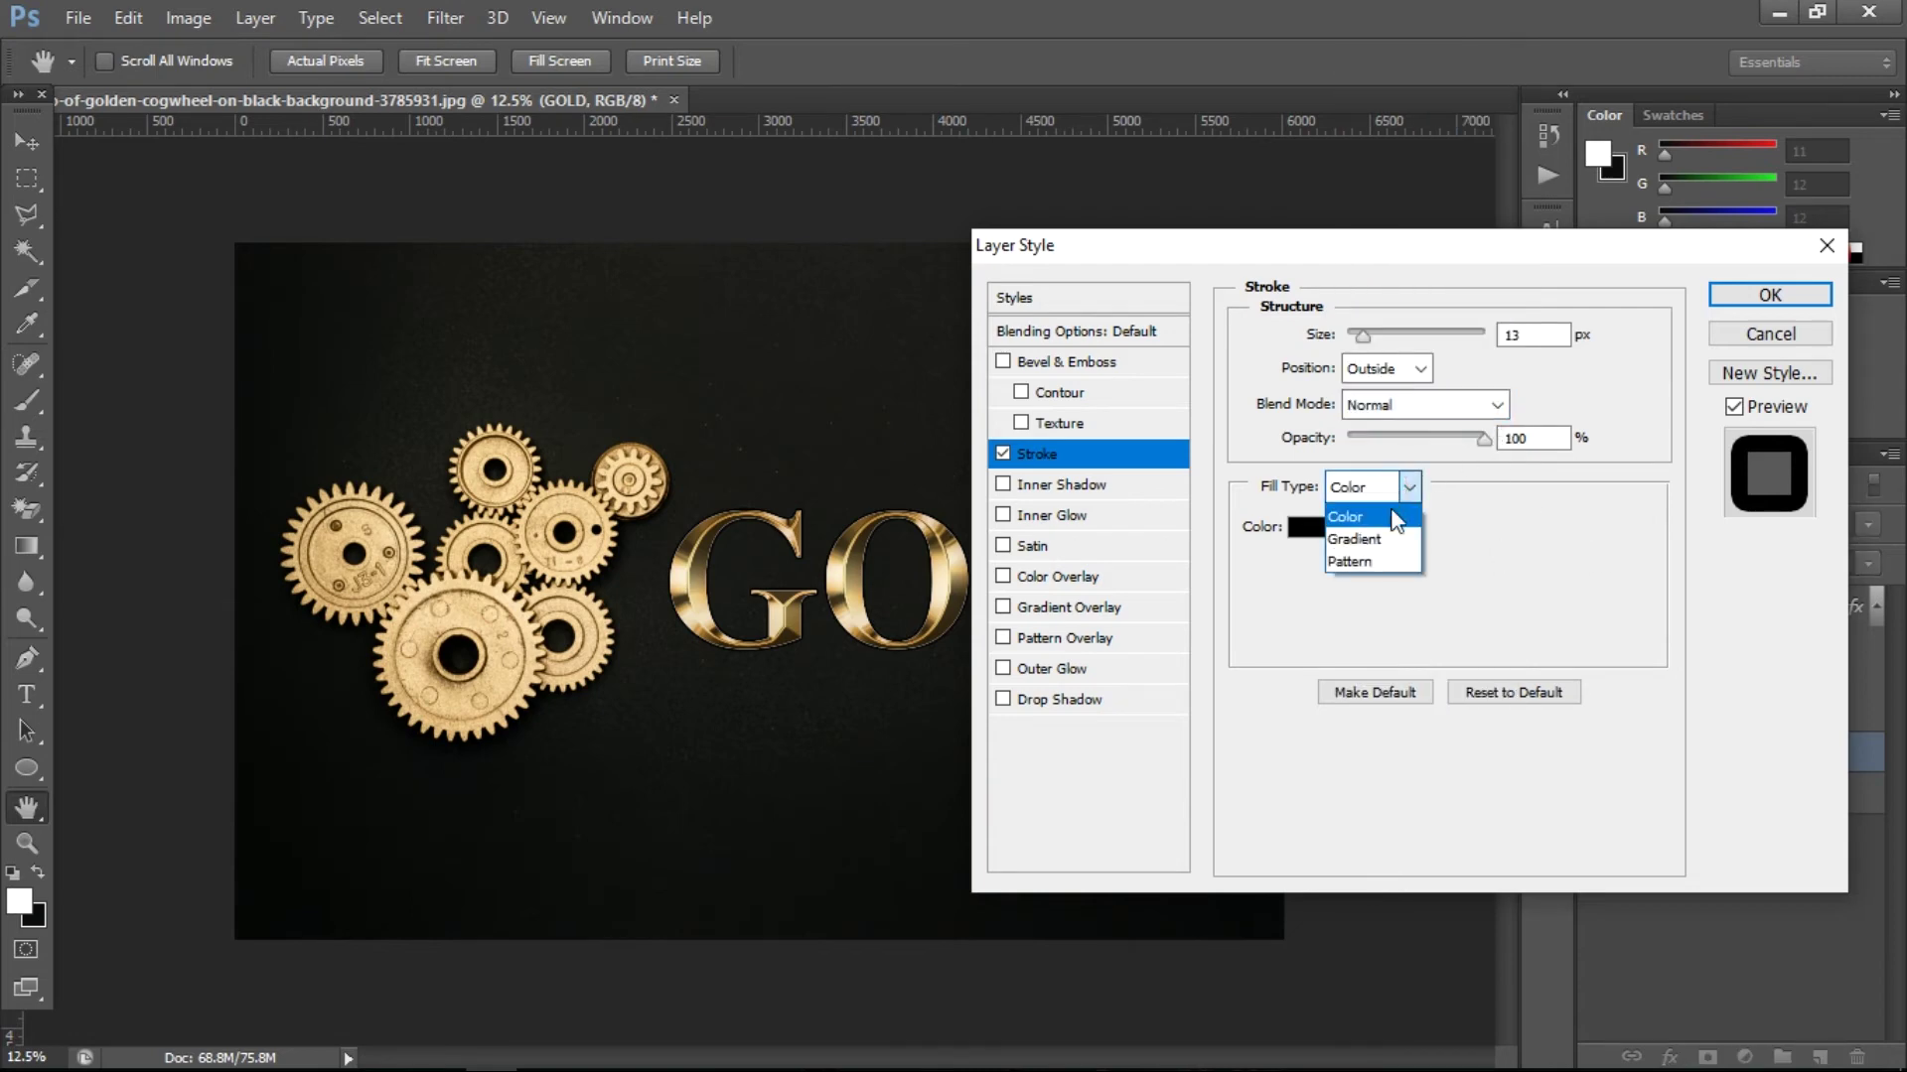
{"action": "left_click", "coordinate": [1371, 539]}
{"action": "left_click", "coordinate": [1430, 517]}
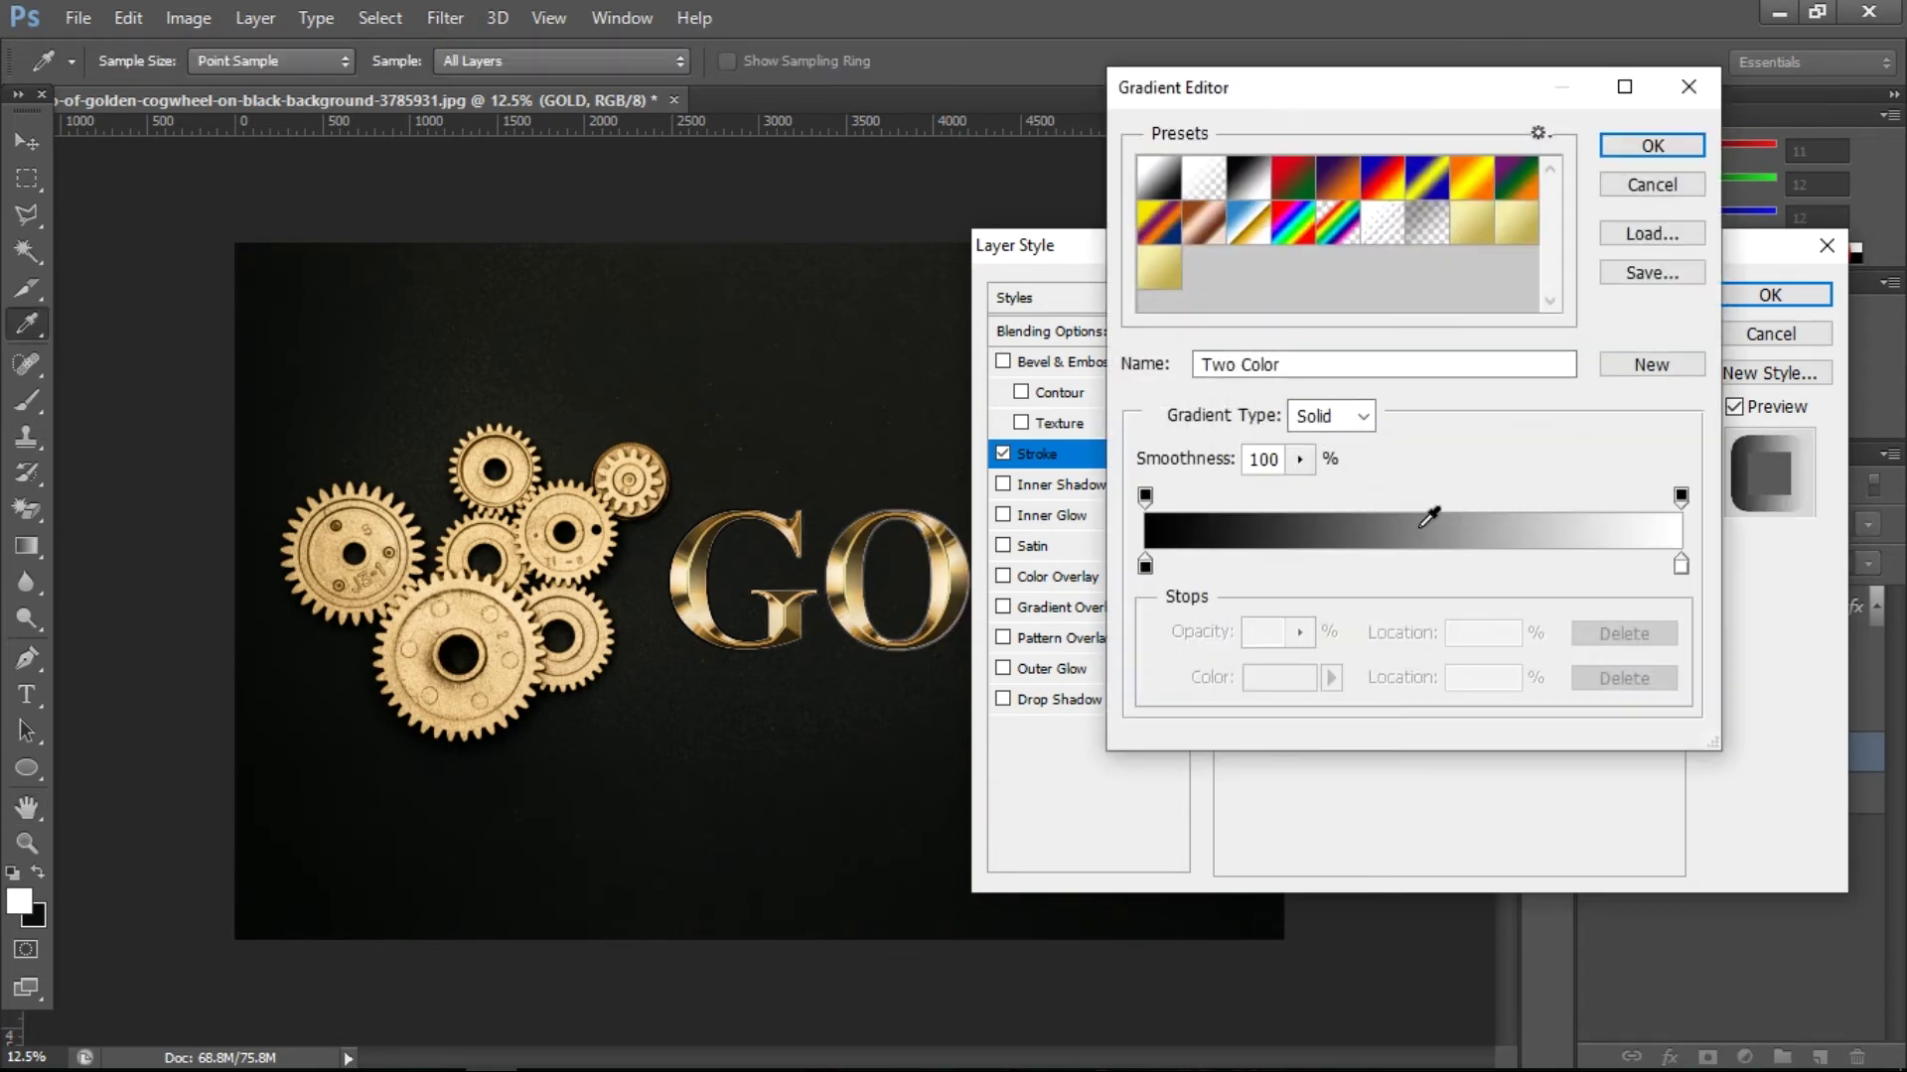
{"action": "left_click", "coordinate": [1157, 267]}
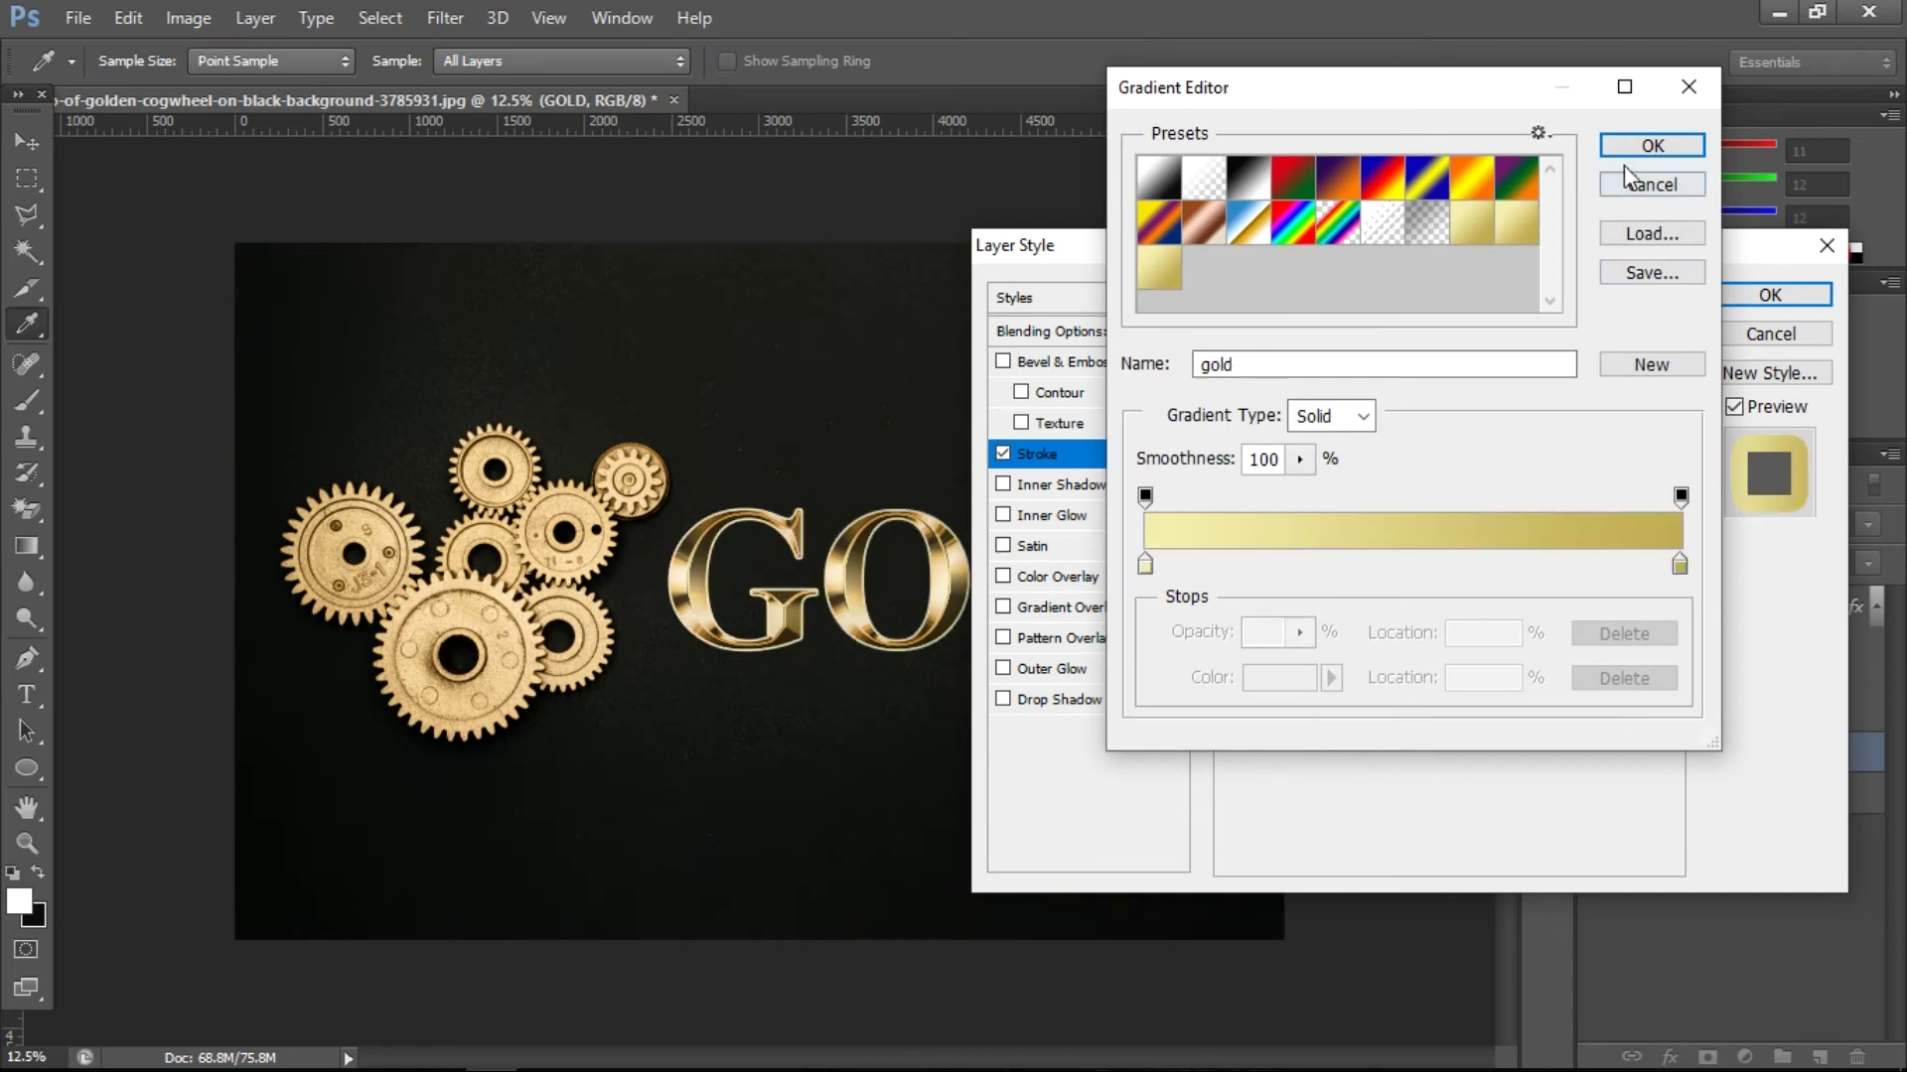
{"action": "left_click", "coordinate": [1653, 146]}
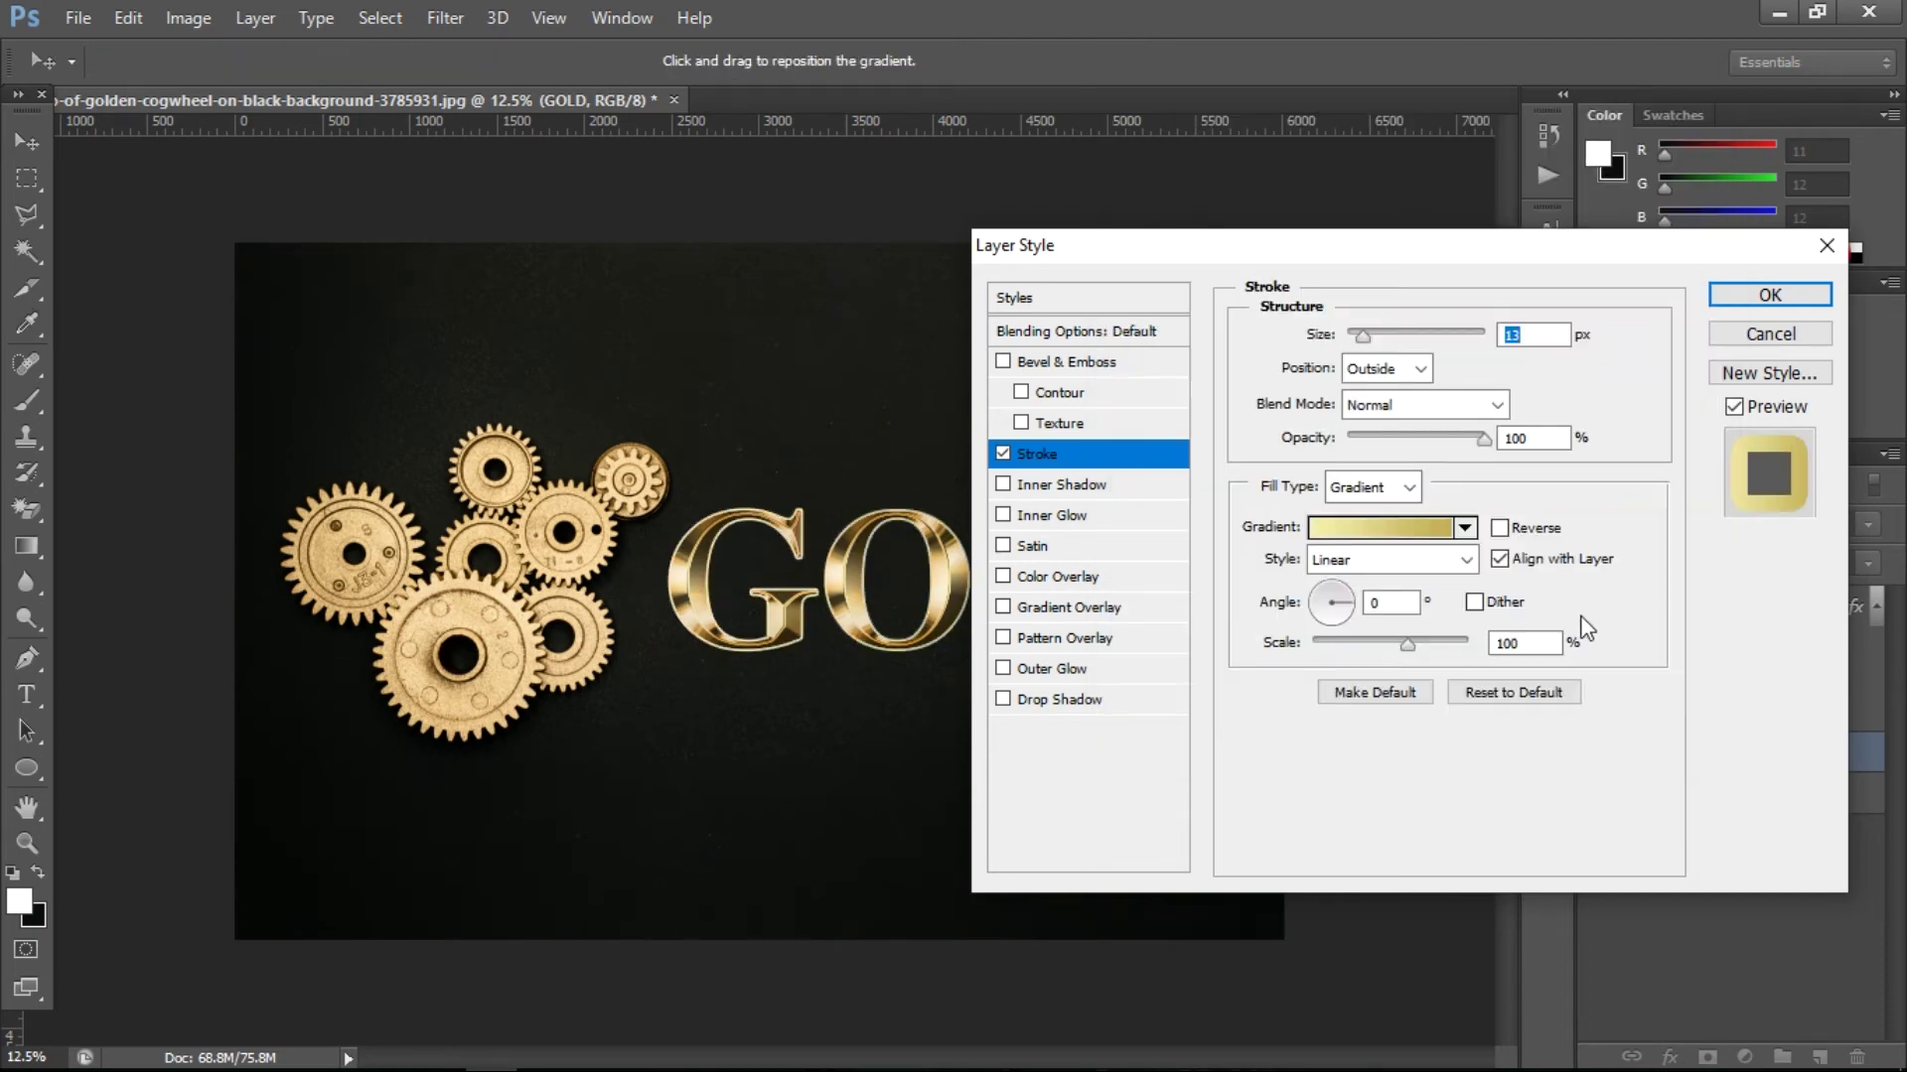
{"action": "left_click", "coordinate": [1377, 562]}
{"action": "left_click", "coordinate": [1382, 661]}
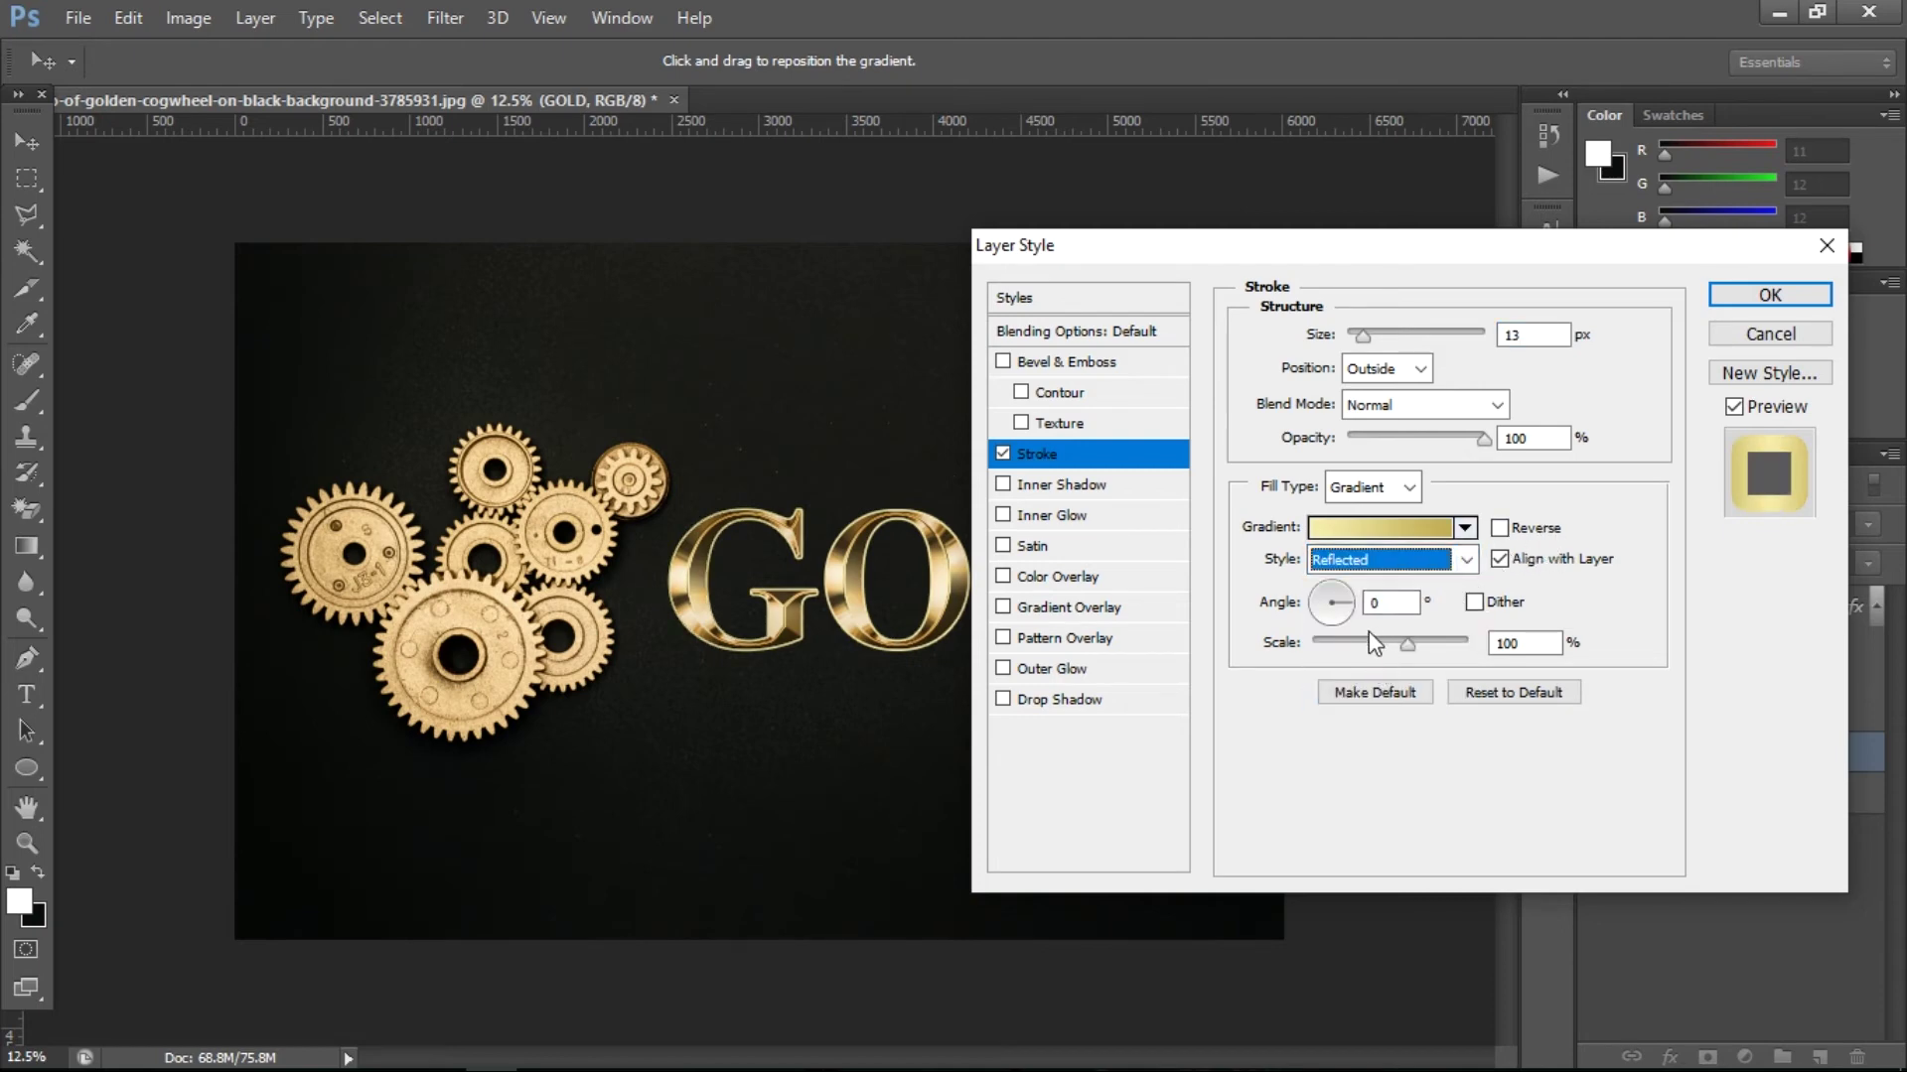
{"action": "left_click", "coordinate": [1403, 370]}
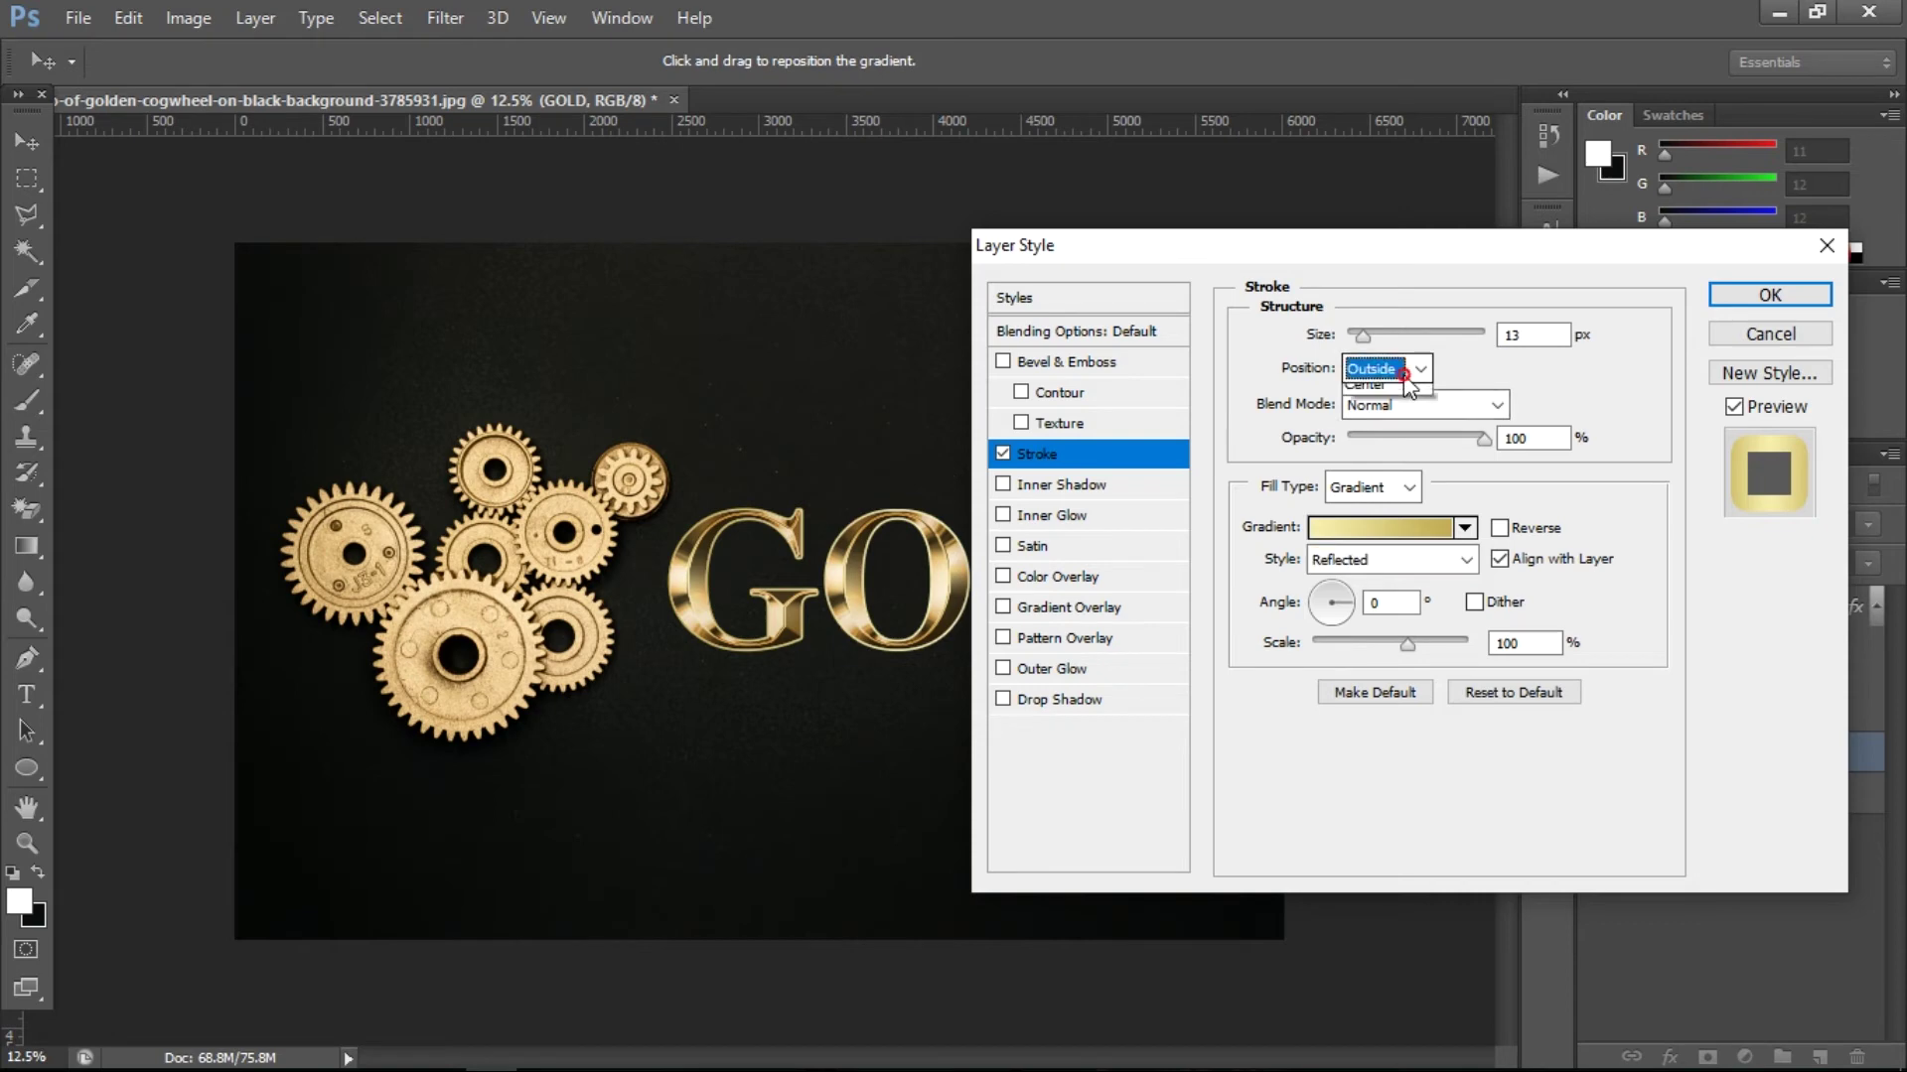
{"action": "left_click", "coordinate": [1398, 398]}
{"action": "left_click_drag", "start_coordinate": [1362, 337], "coordinate": [1361, 344]}
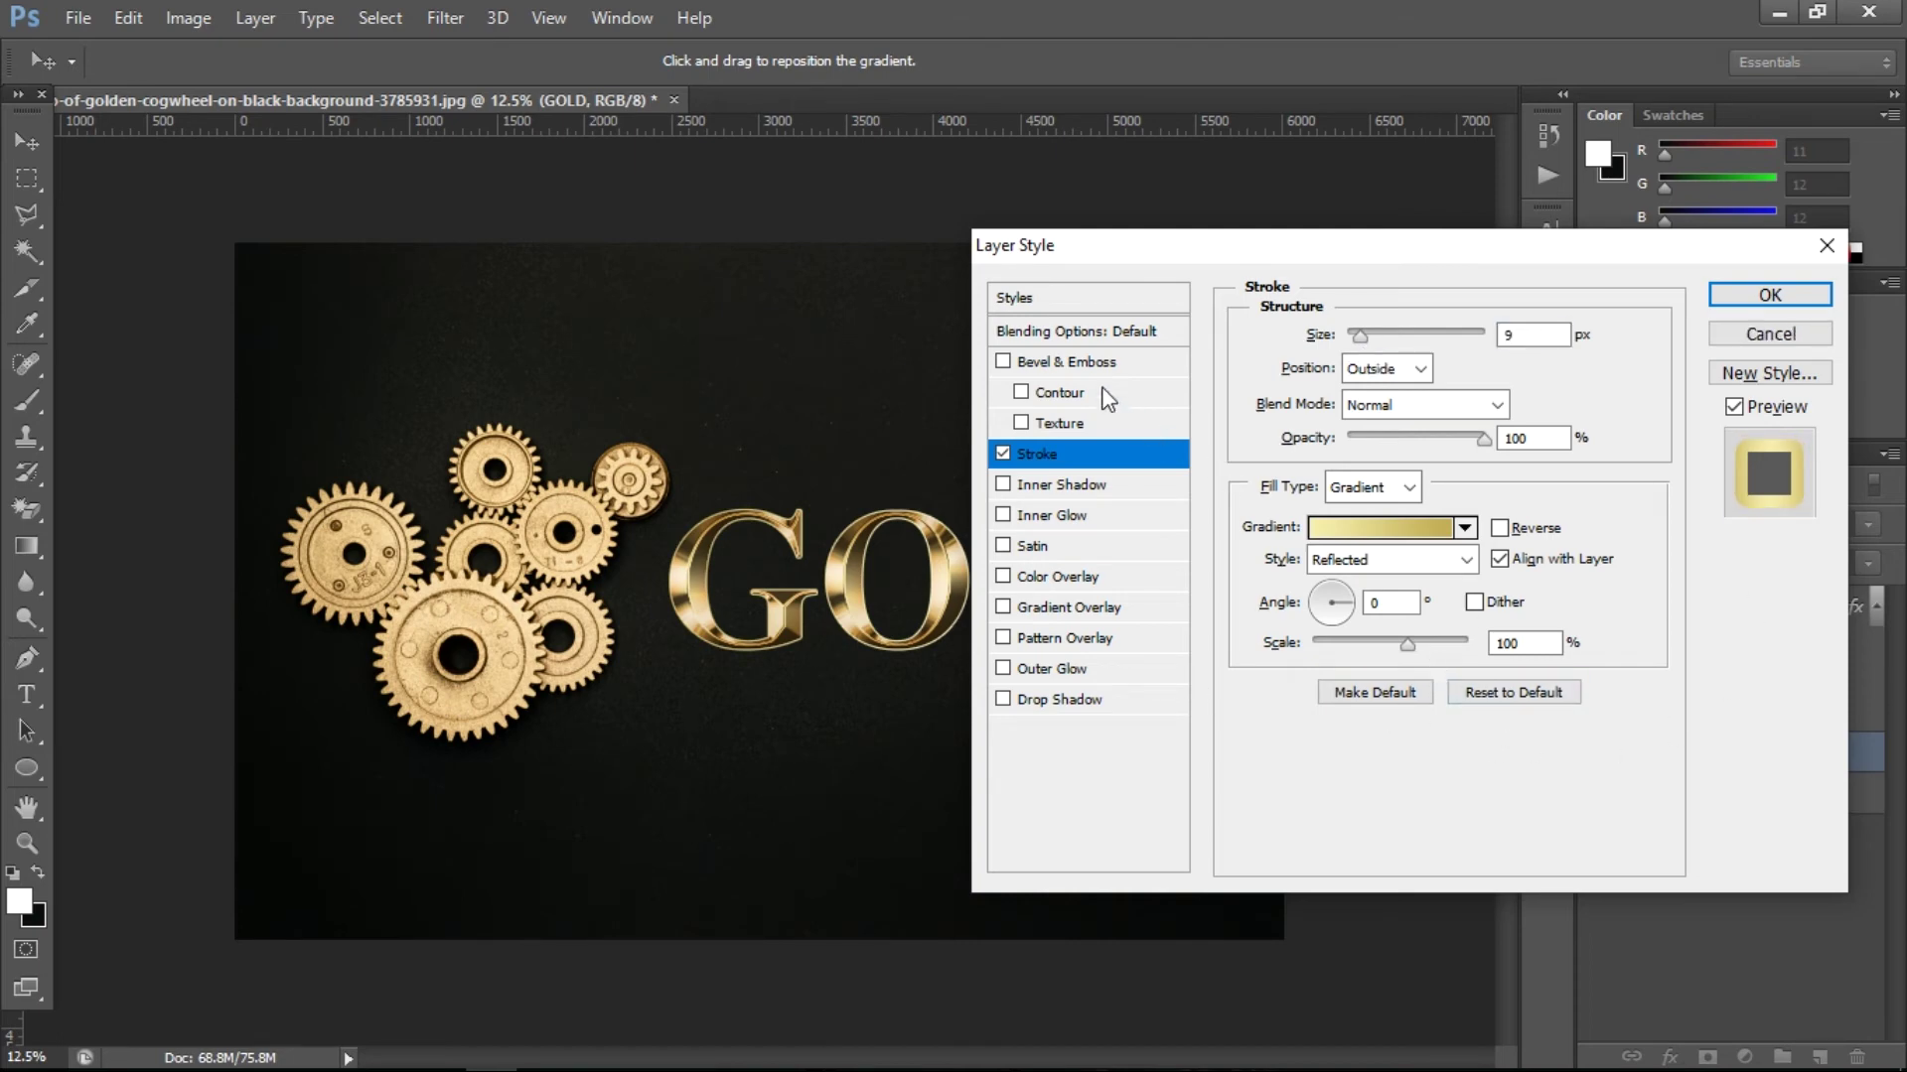
- Add a Stroke Emboss bevel with Chisel Hard and an anti-aliased Ring-Double gloss contour
{"action": "left_click", "coordinate": [1075, 365]}
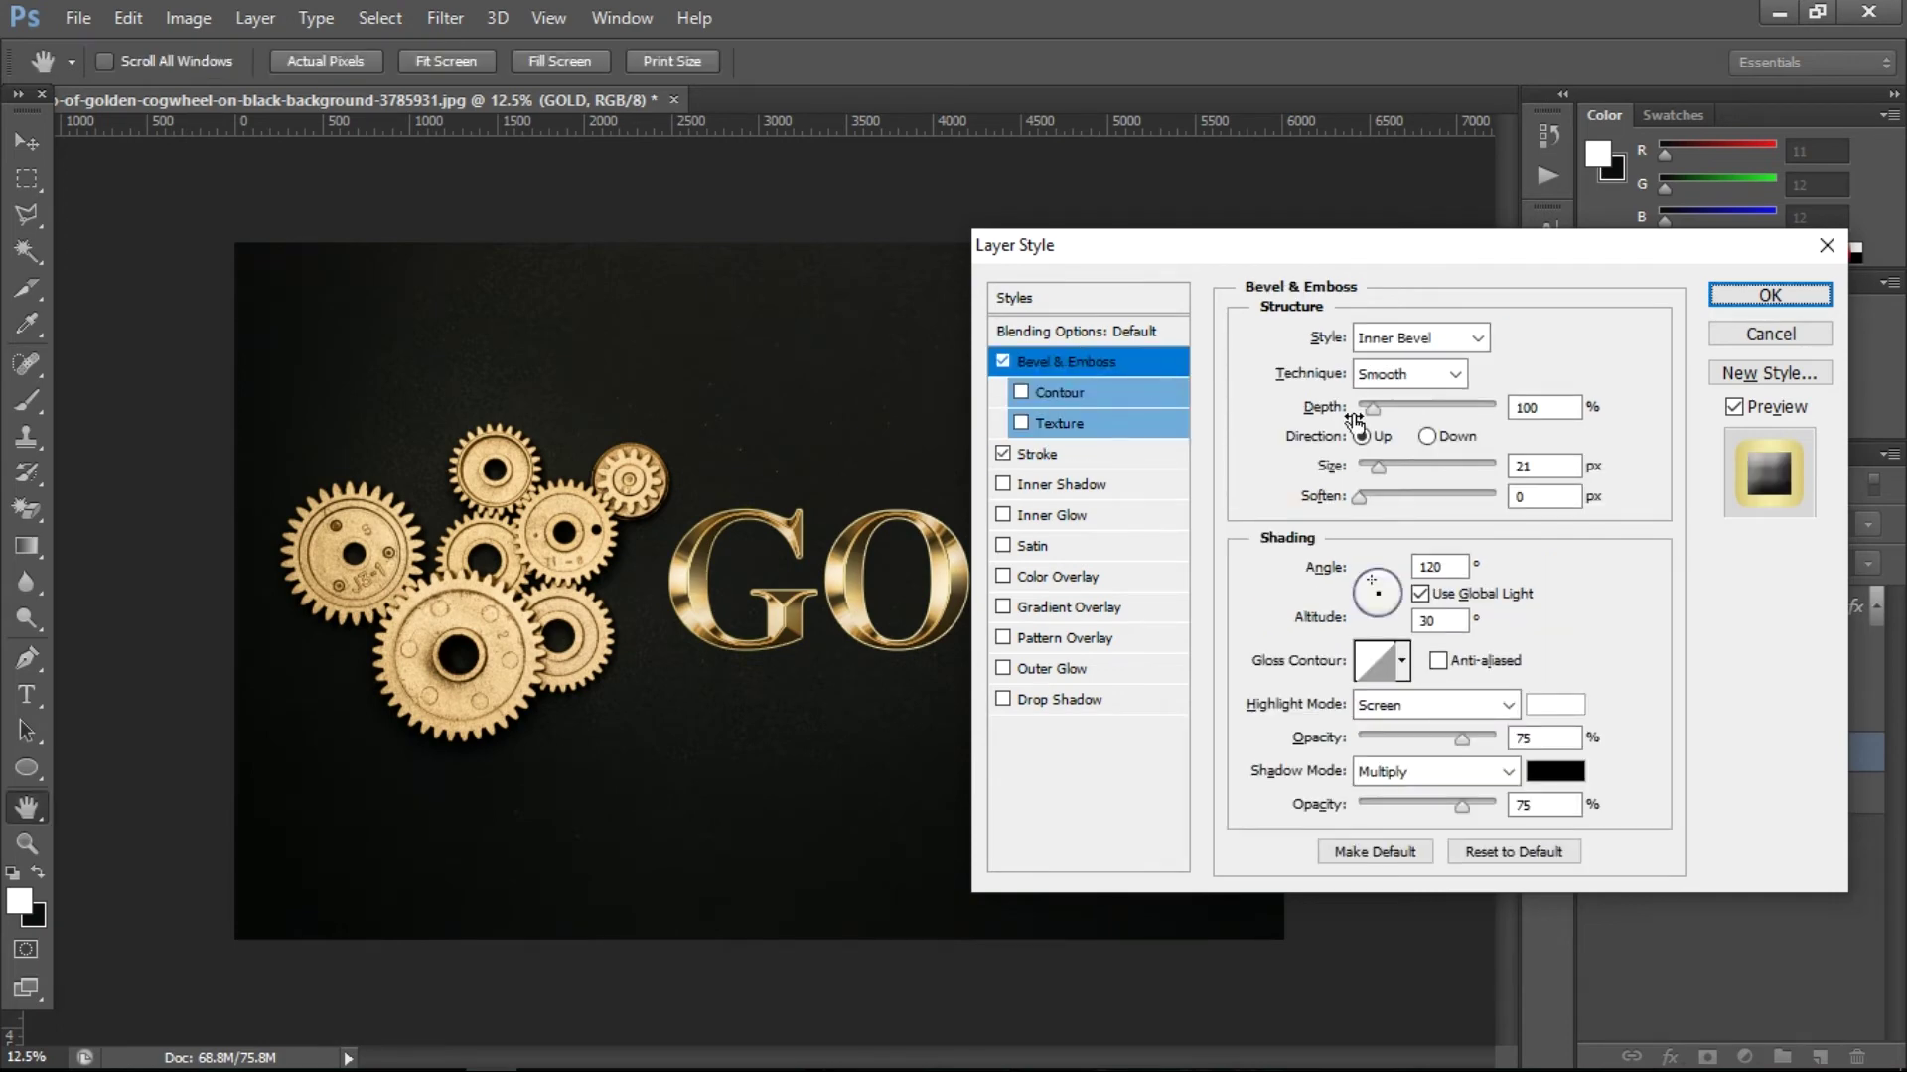
{"action": "left_click", "coordinate": [1410, 338]}
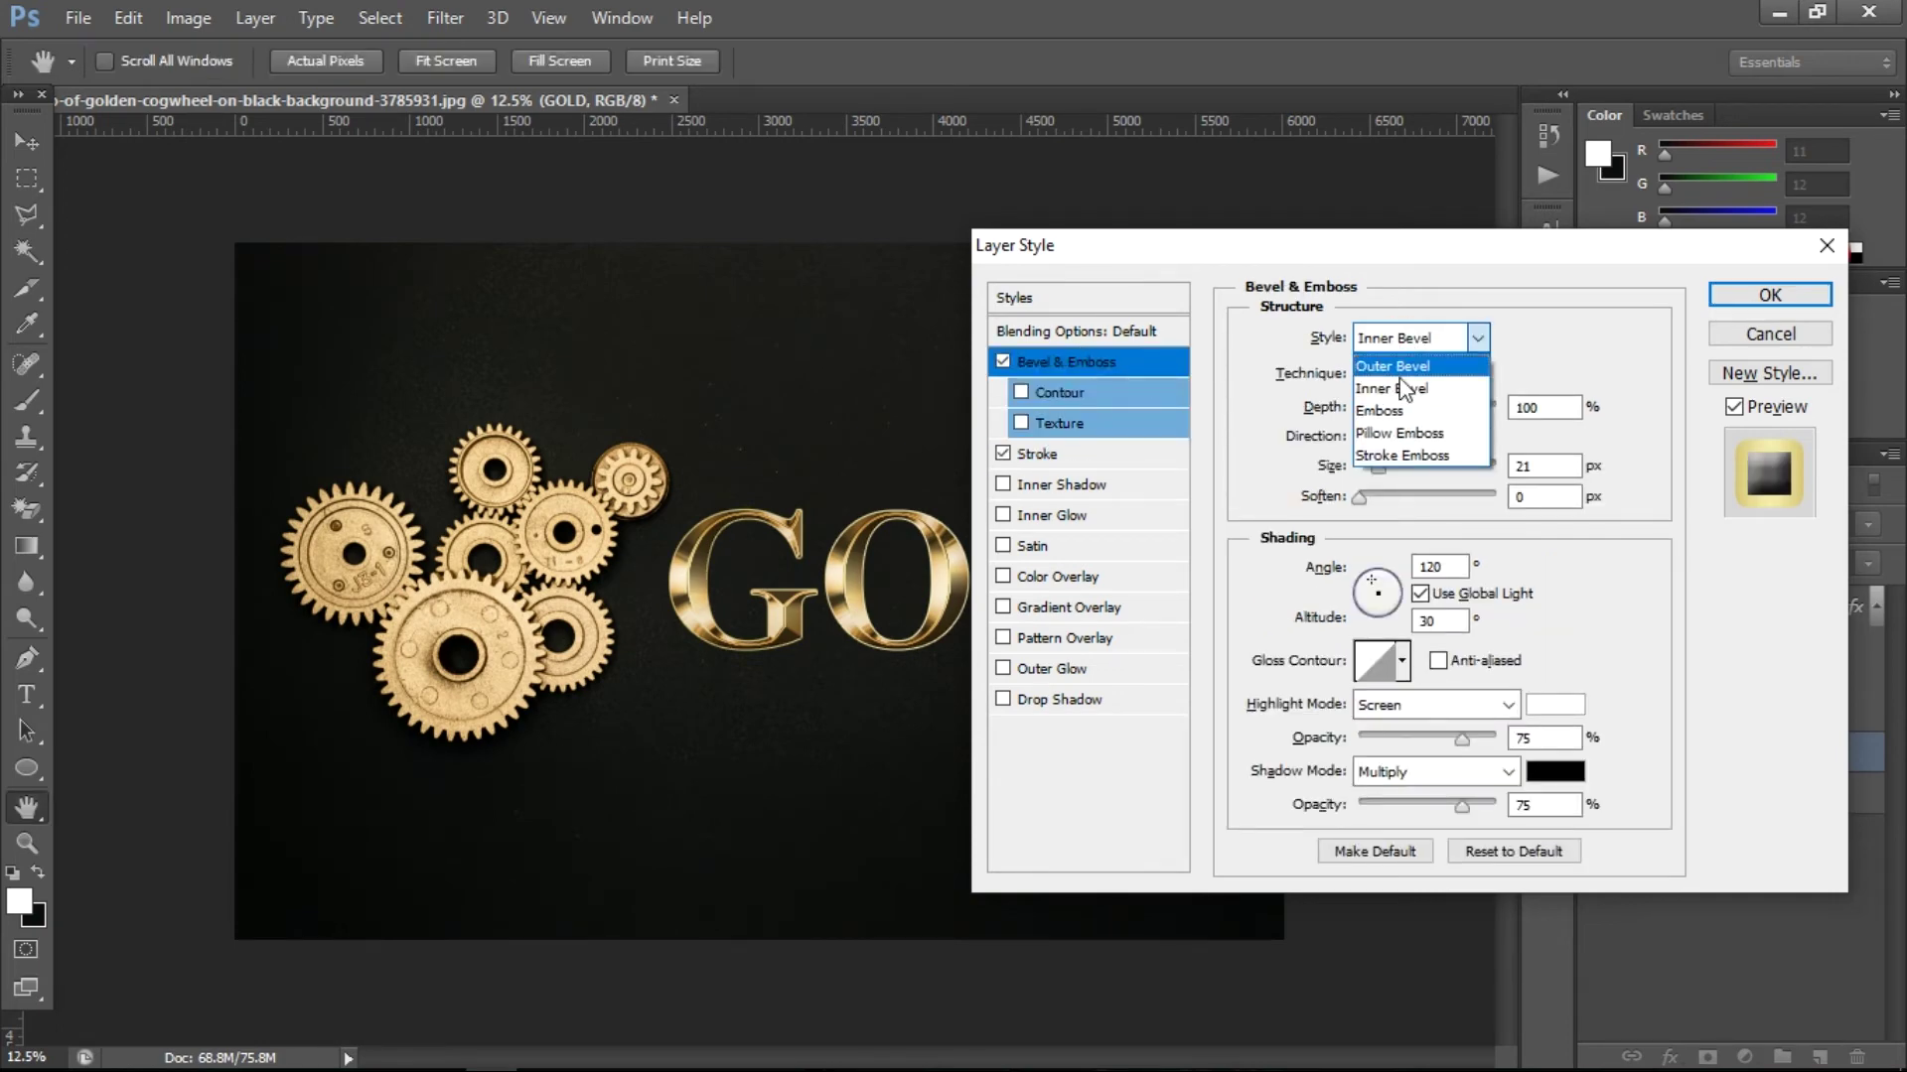
{"action": "left_click", "coordinate": [1402, 455]}
{"action": "left_click", "coordinate": [1397, 378]}
{"action": "left_click", "coordinate": [1400, 411]}
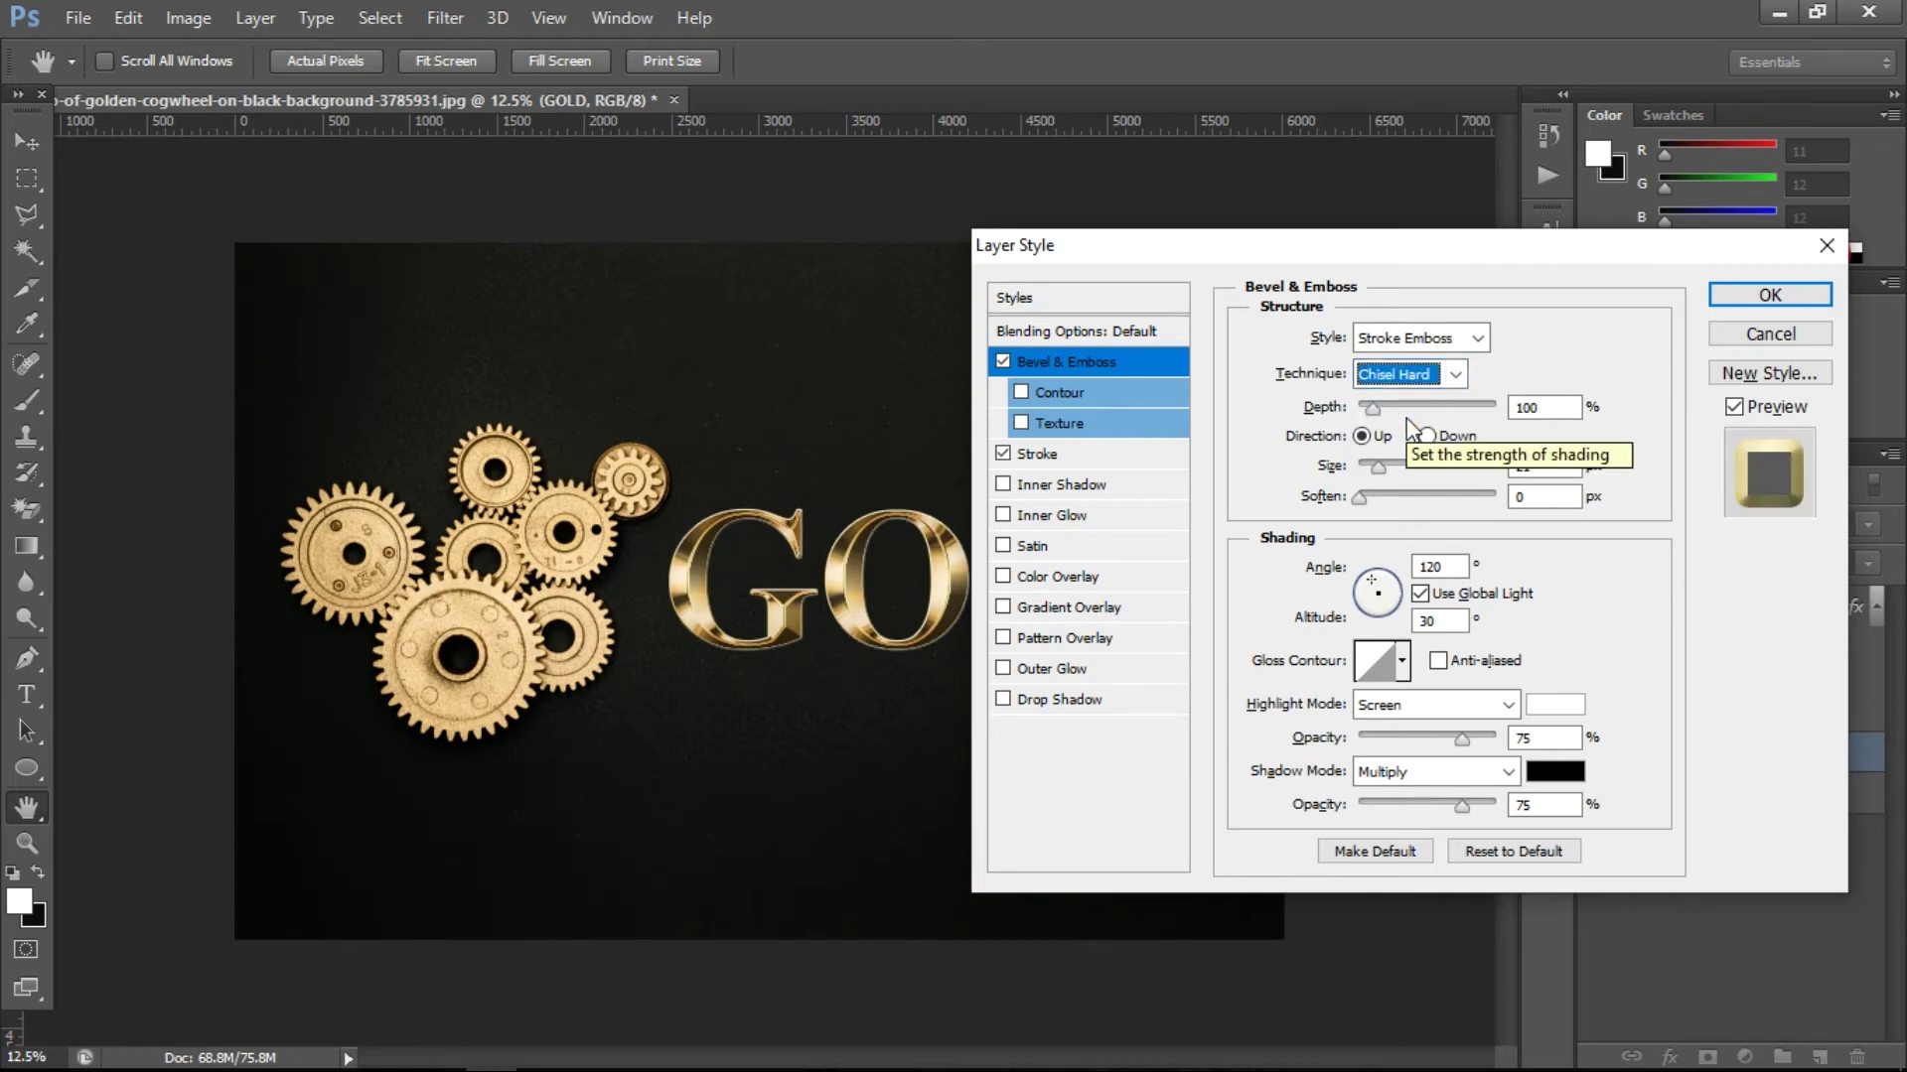
{"action": "left_click", "coordinate": [1402, 664]}
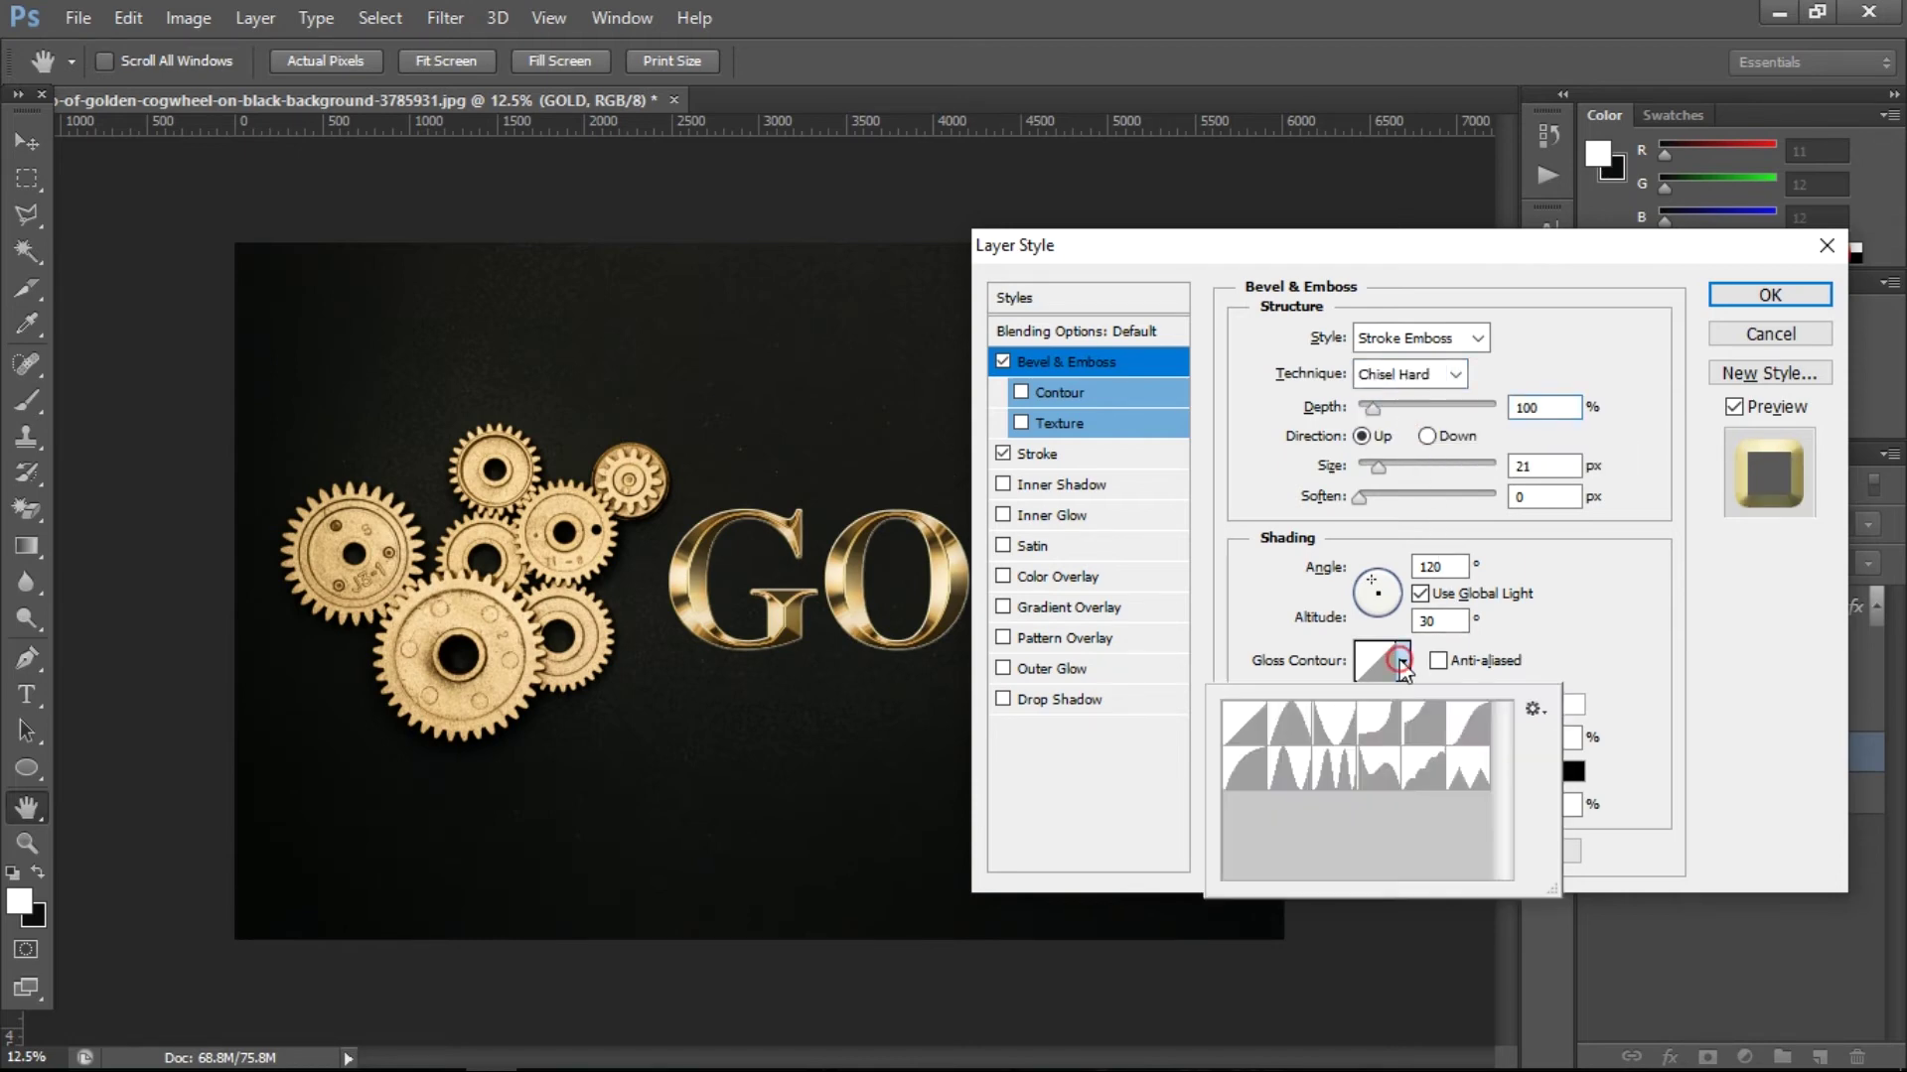
{"action": "left_click", "coordinate": [1335, 767]}
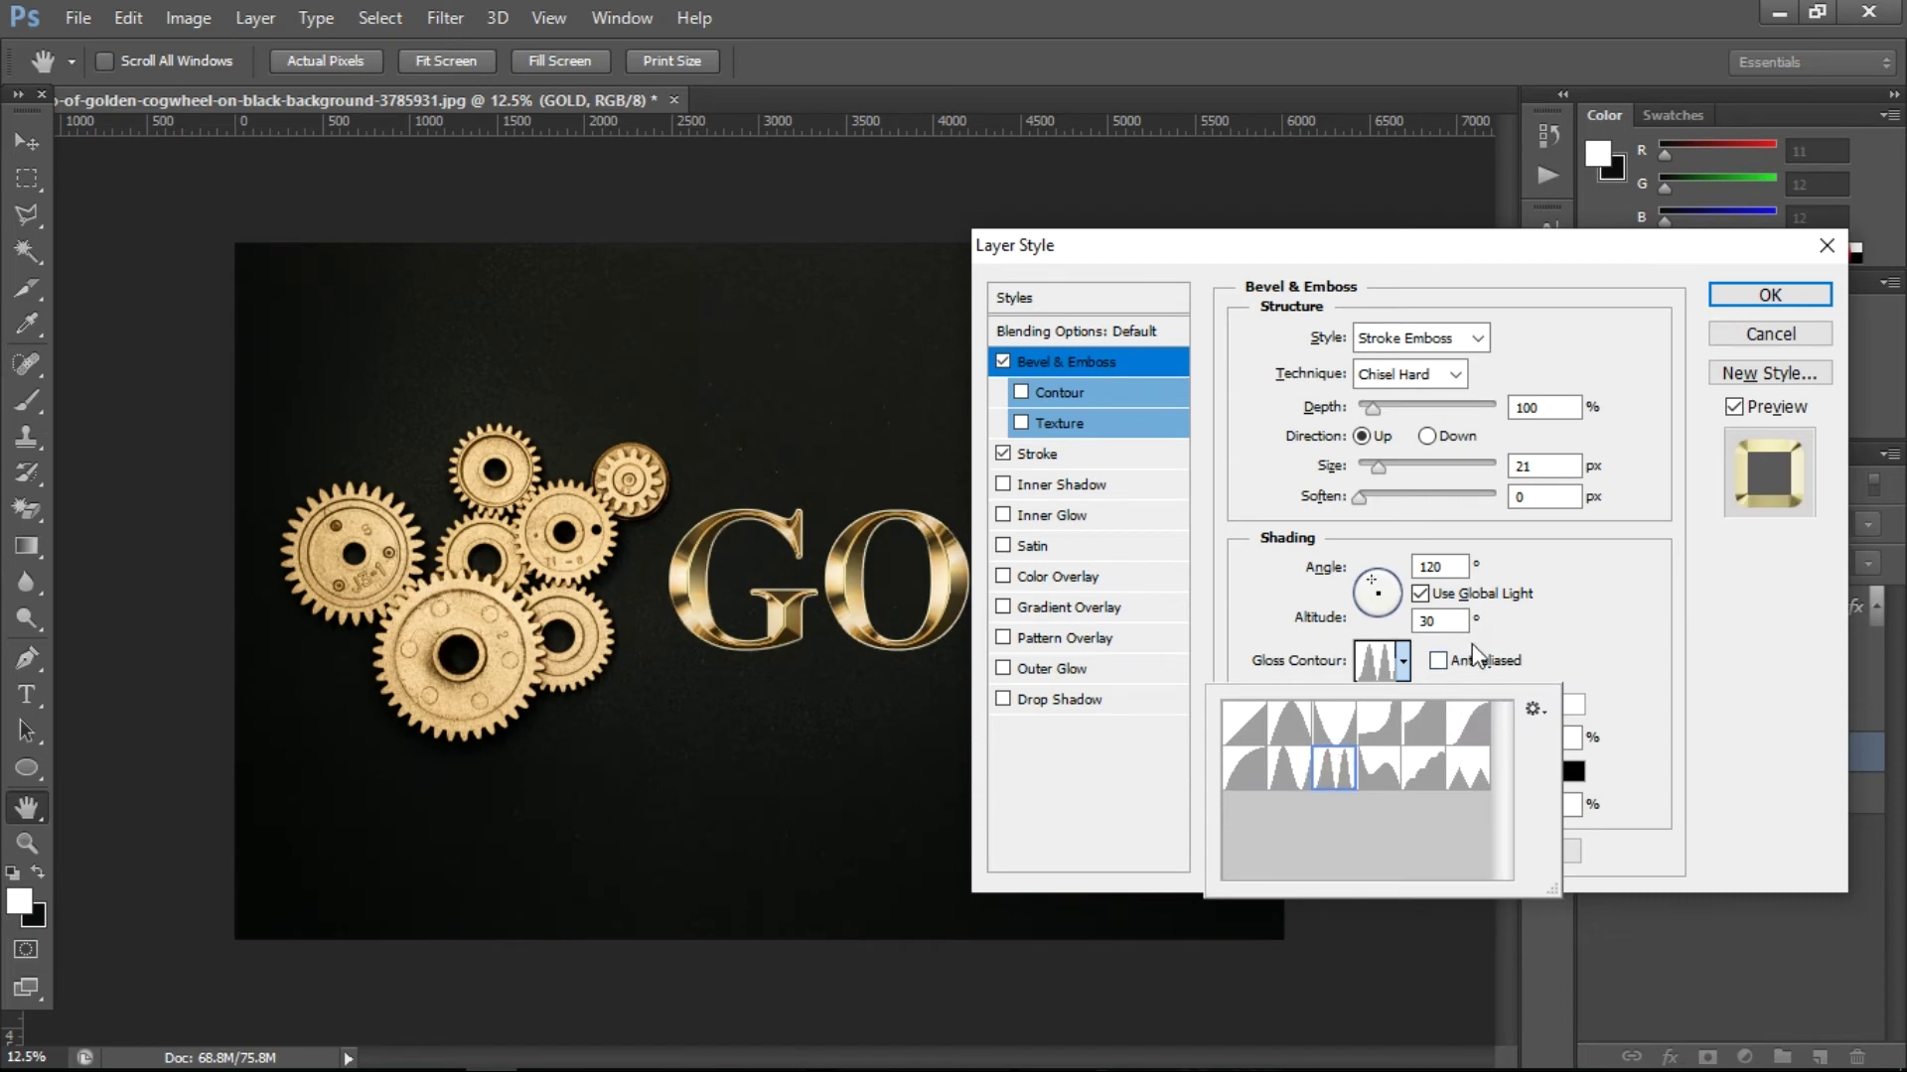
{"action": "left_click", "coordinate": [1440, 663]}
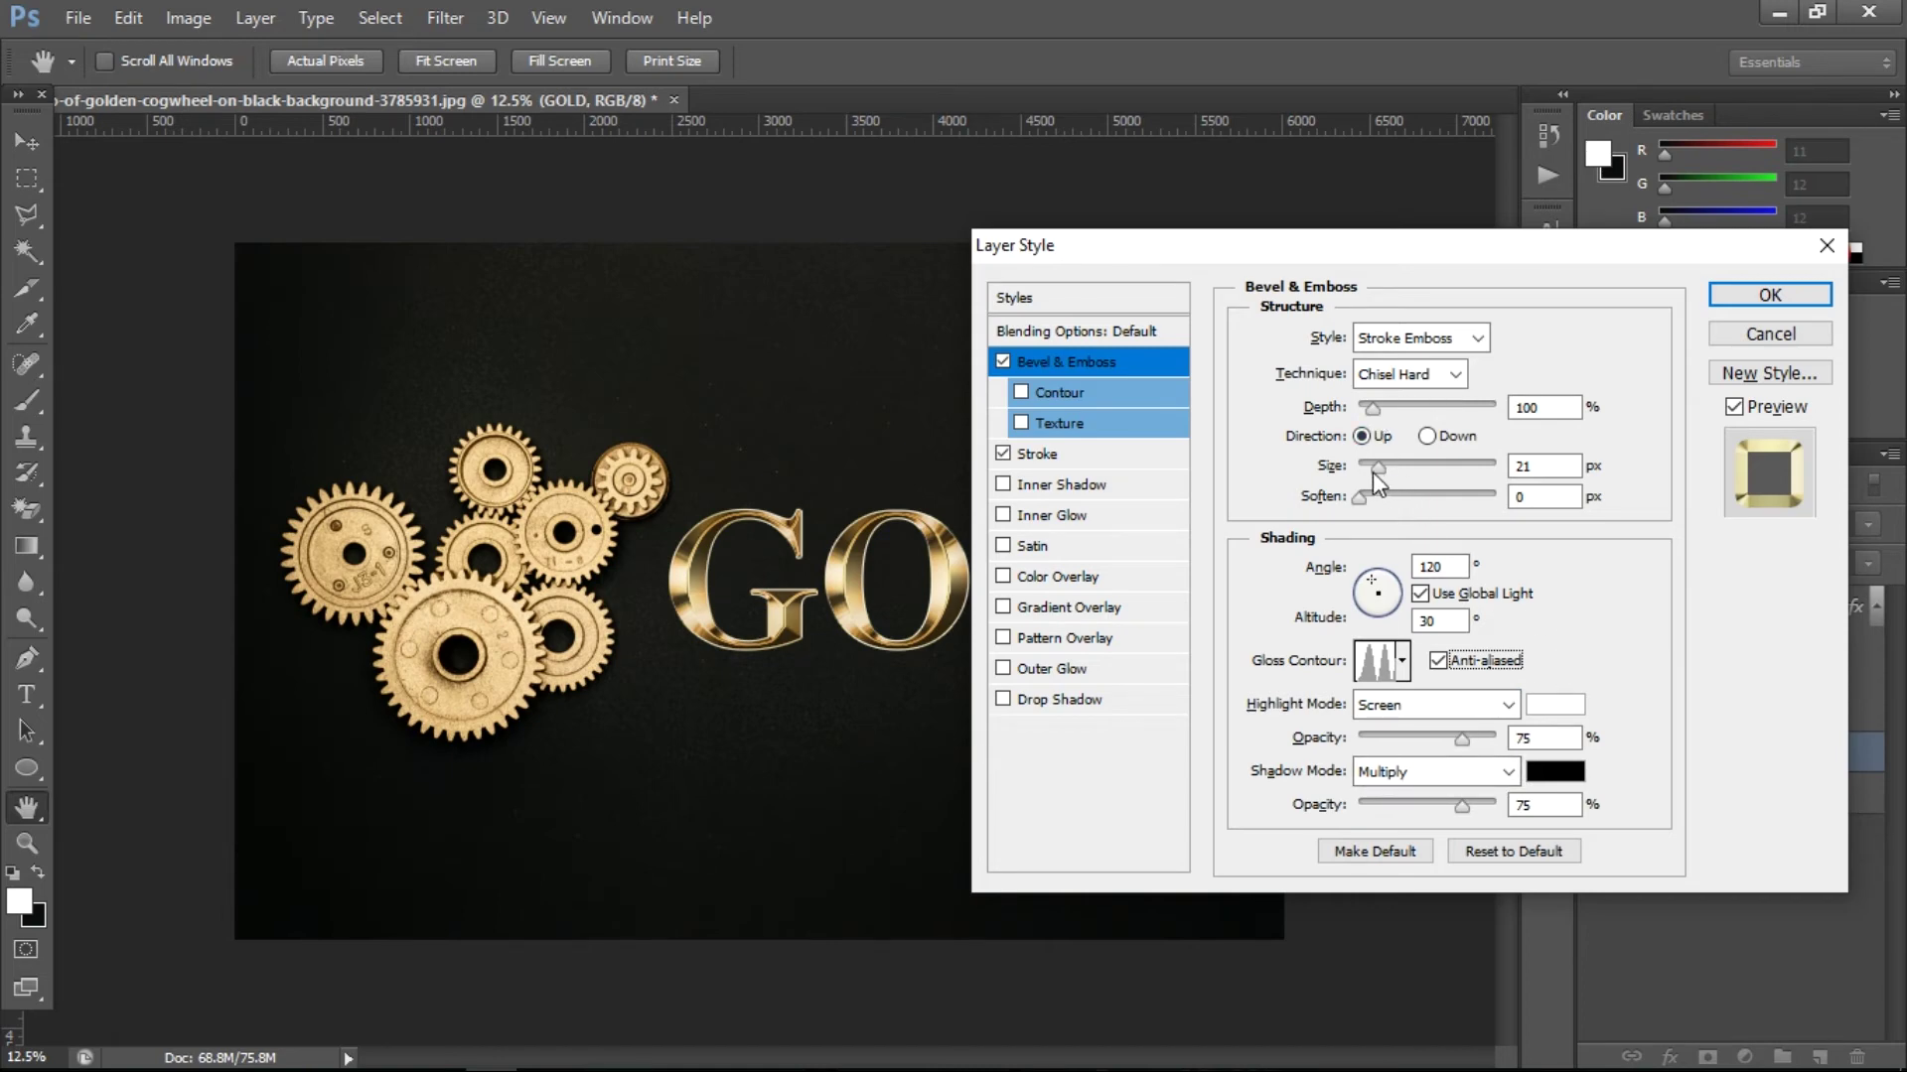
- Set the emboss Size to 8 px and Depth to 176%, and enable Contour
{"action": "left_click_drag", "start_coordinate": [1380, 467], "coordinate": [1369, 475]}
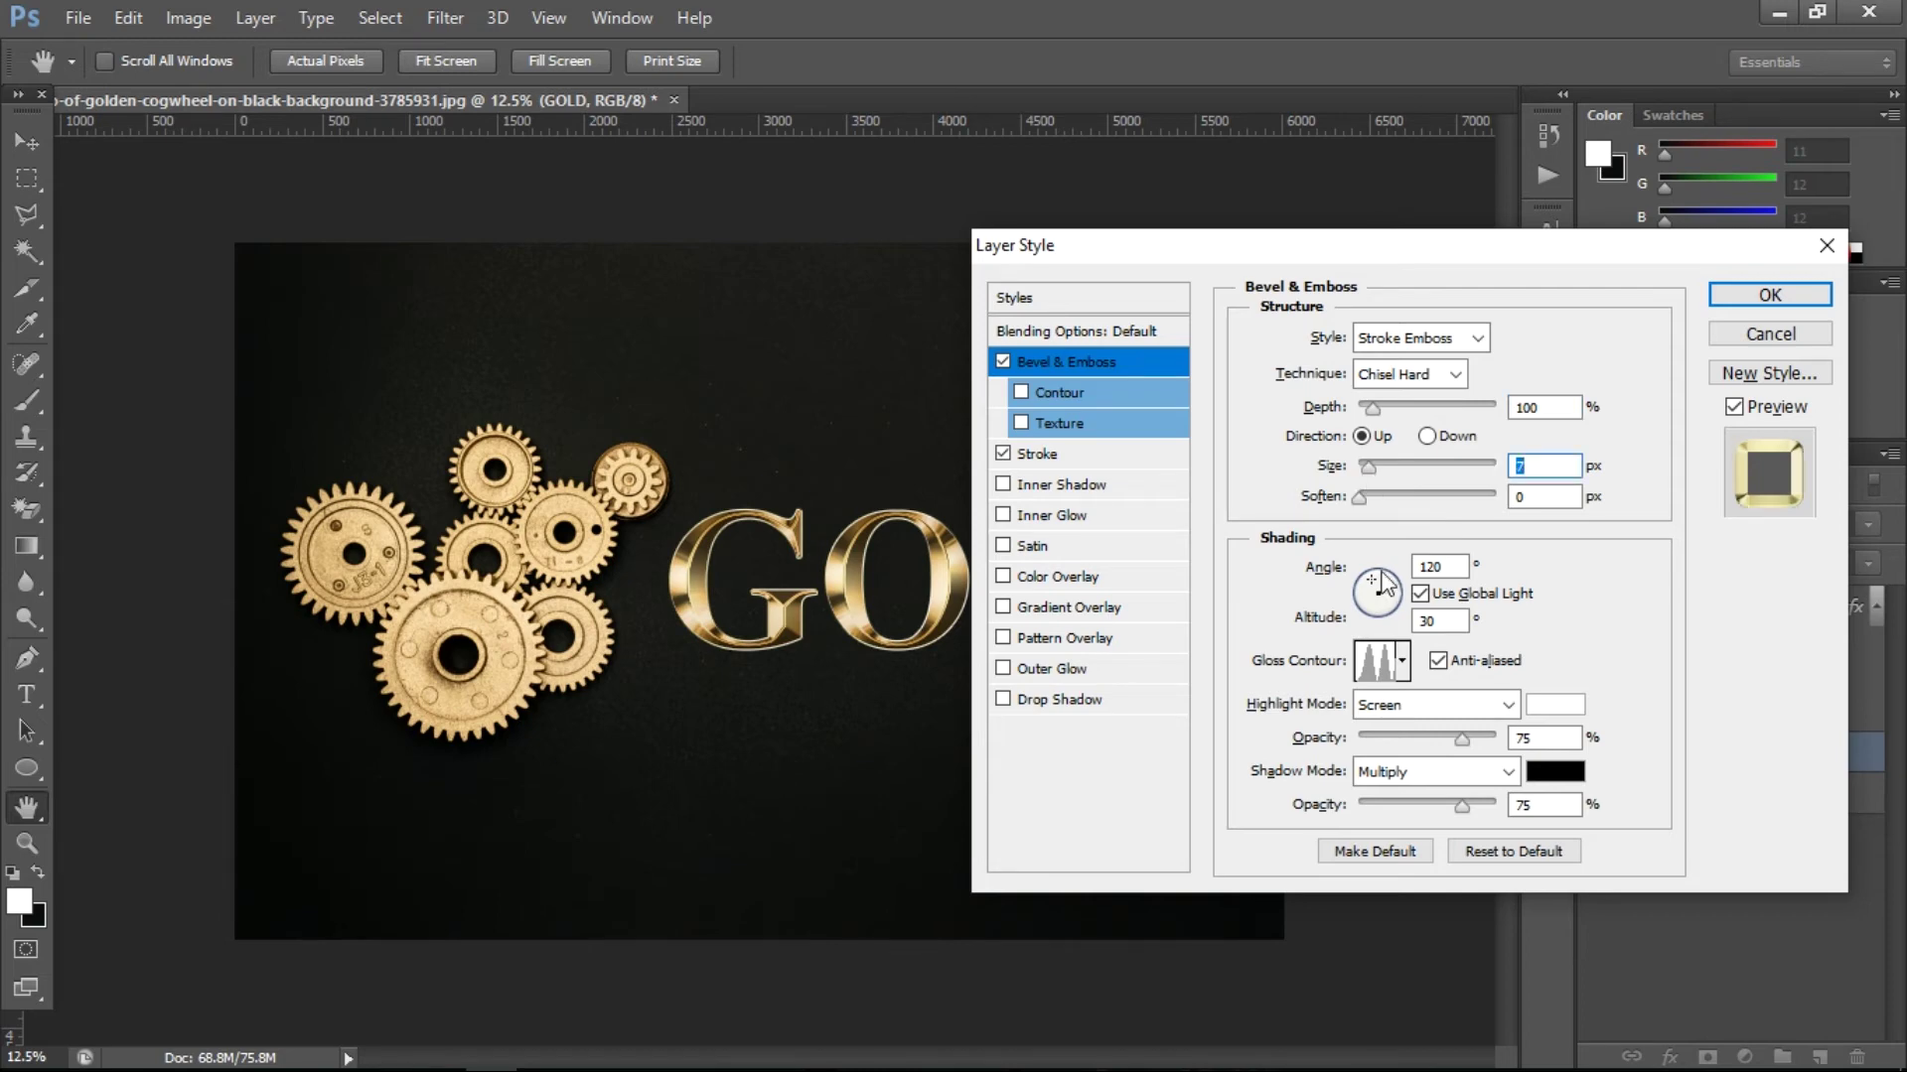
{"action": "key", "text": "Up"}
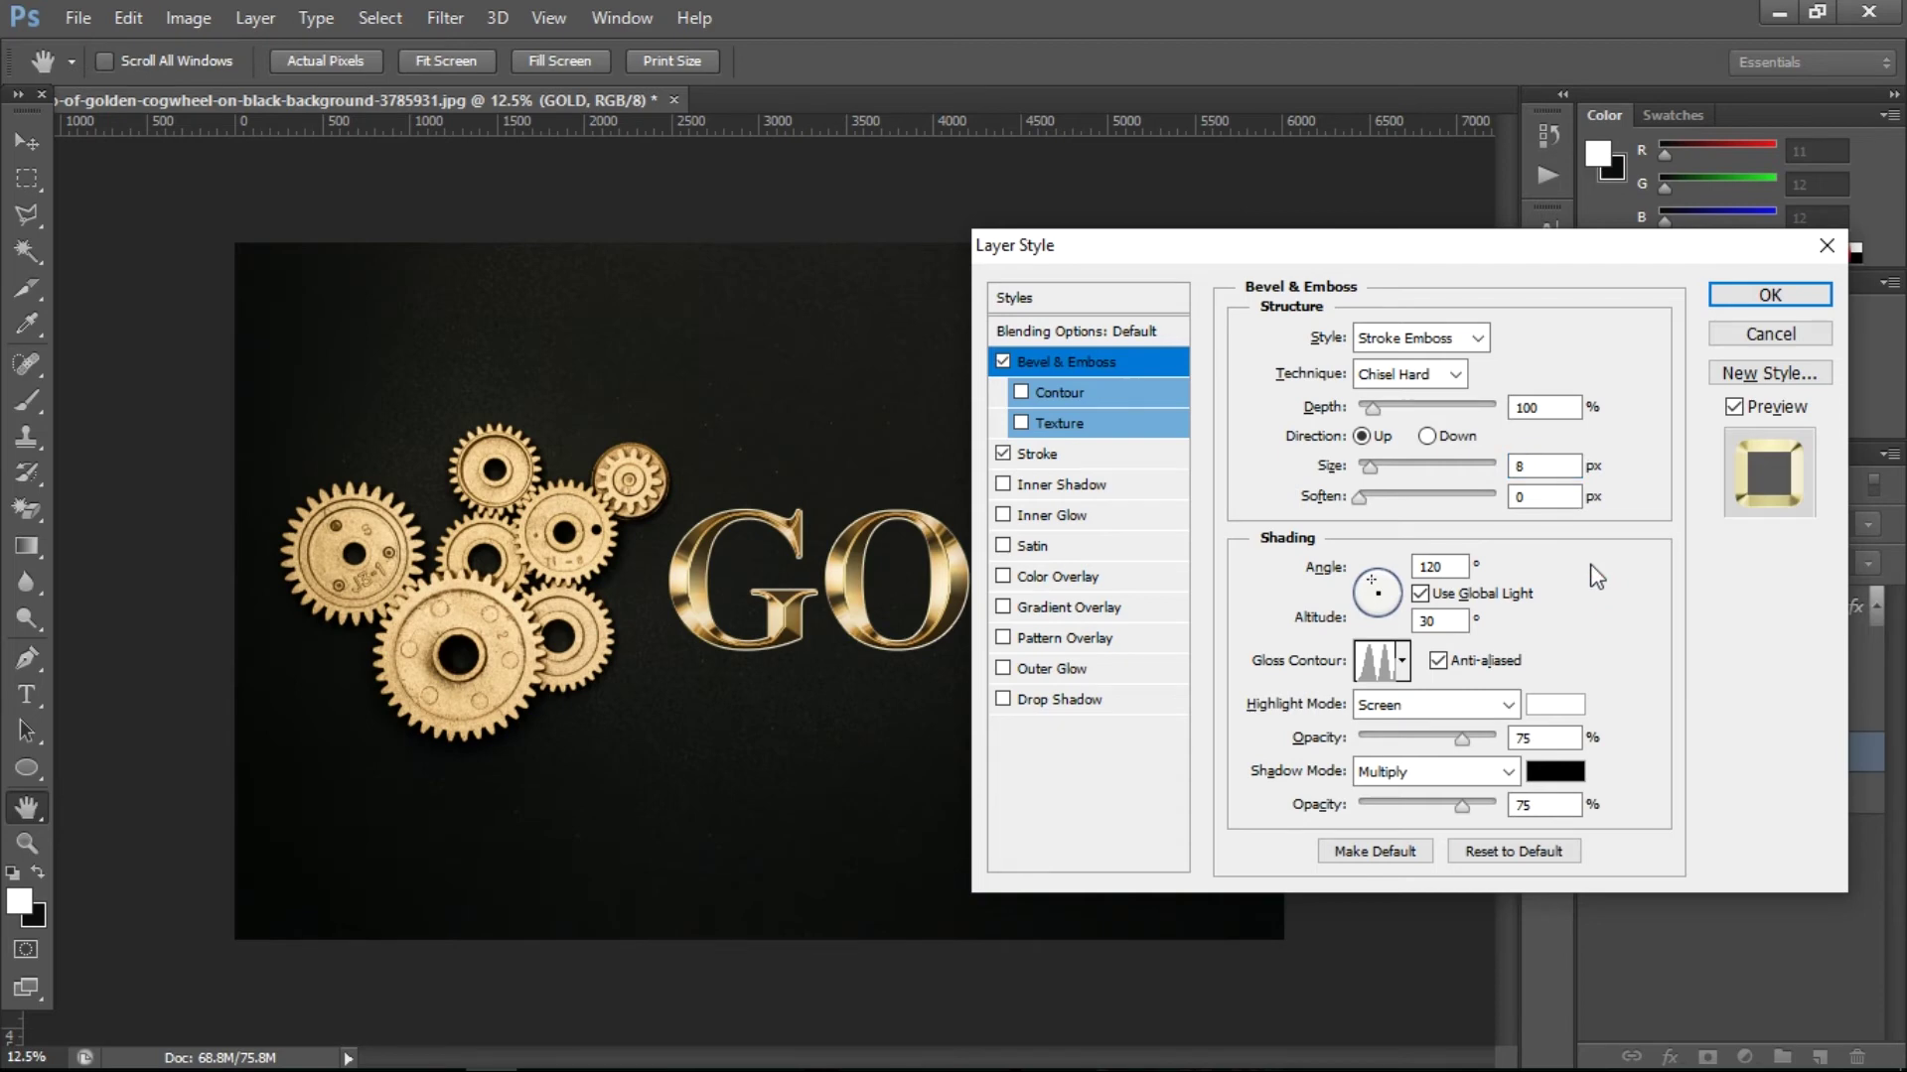
{"action": "left_click_drag", "start_coordinate": [1371, 407], "coordinate": [1395, 417]}
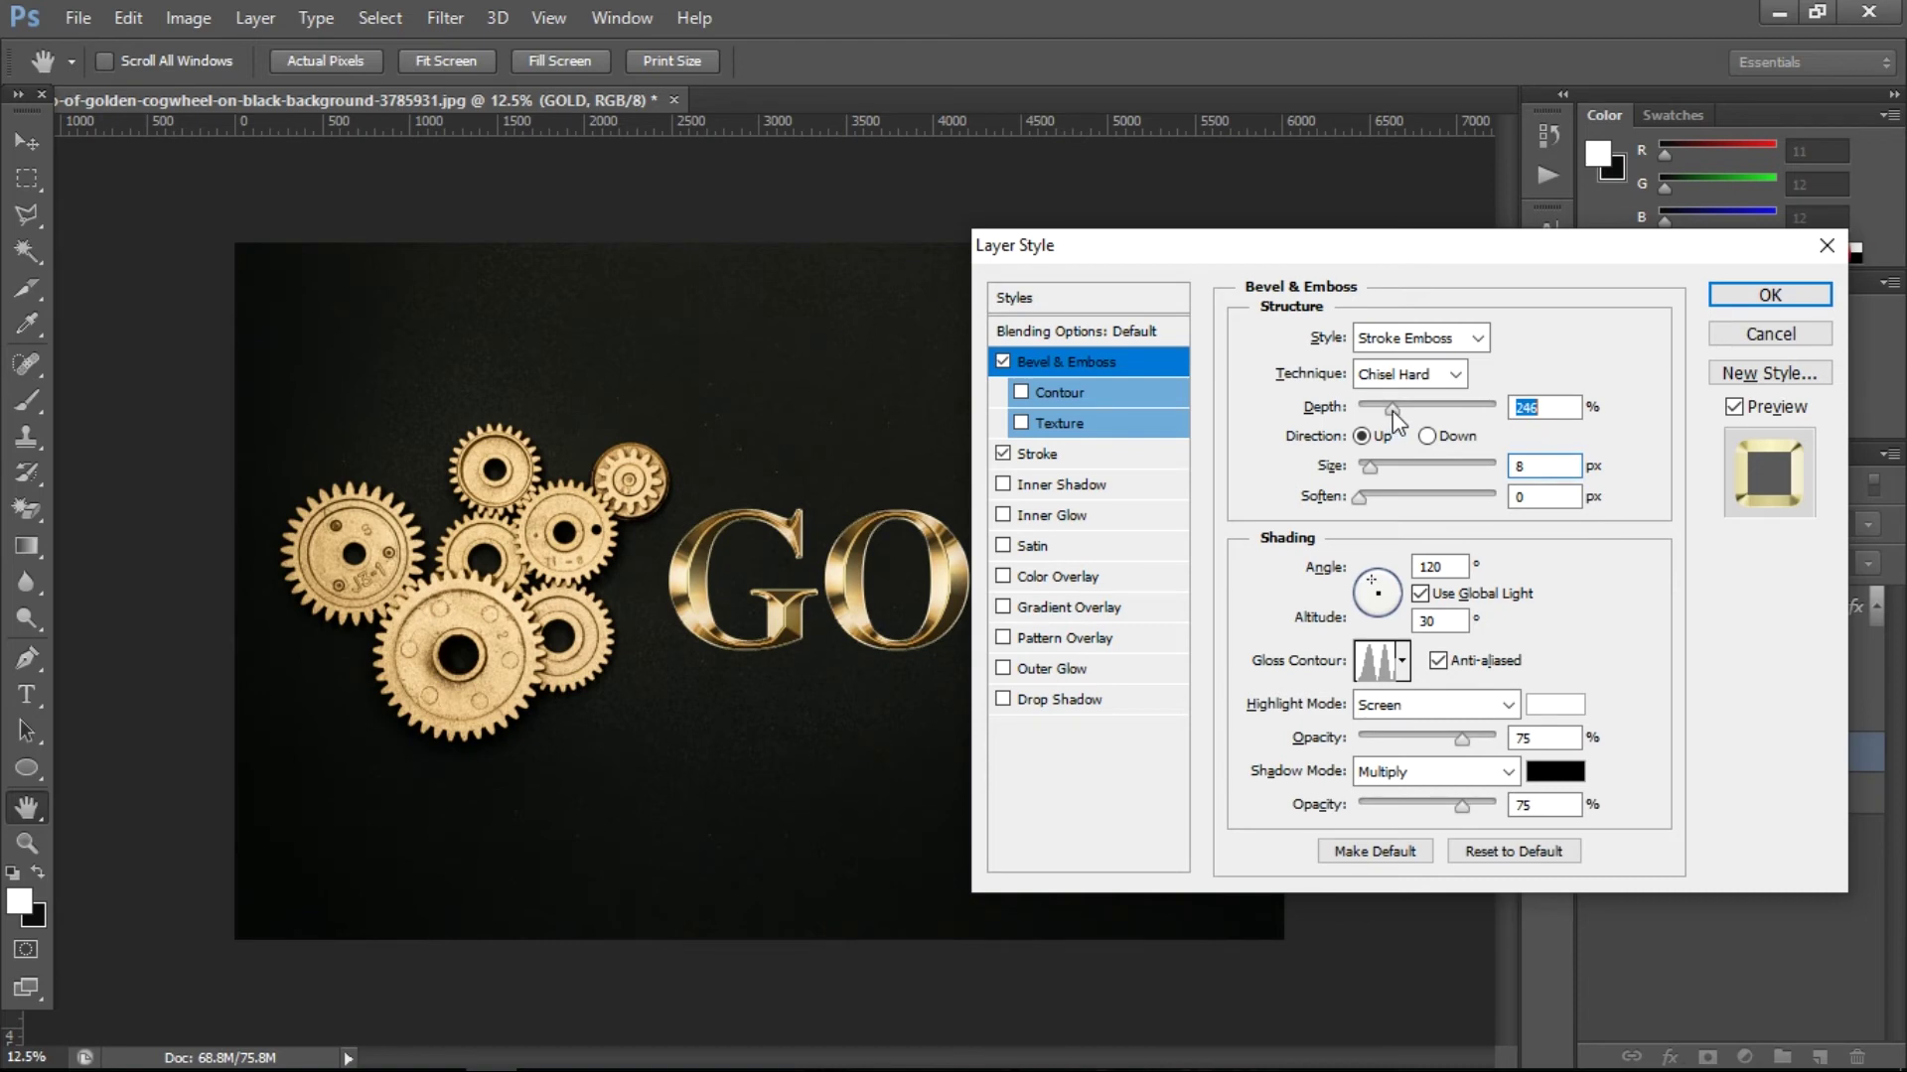
{"action": "left_click_drag", "start_coordinate": [1394, 418], "coordinate": [1390, 415]}
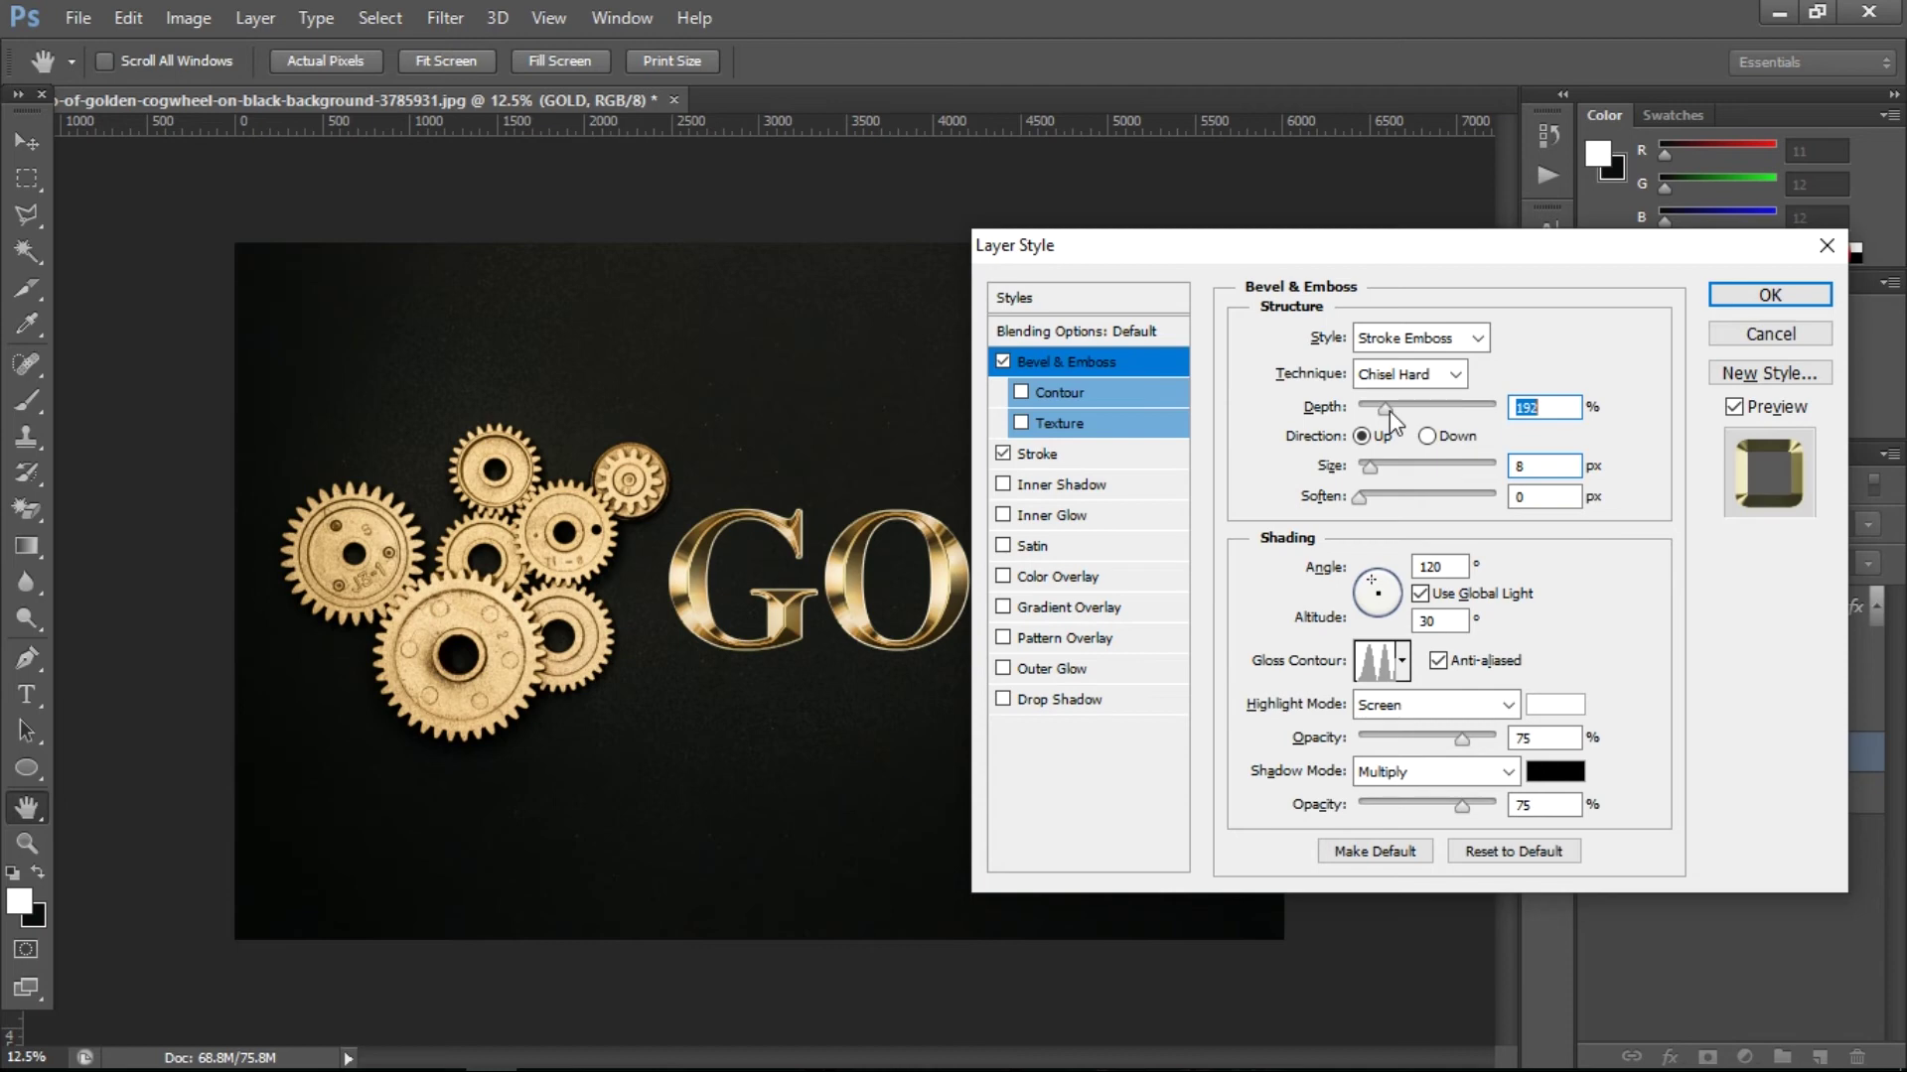
{"action": "left_click_drag", "start_coordinate": [1391, 415], "coordinate": [1390, 415]}
{"action": "key", "text": "Tab"}
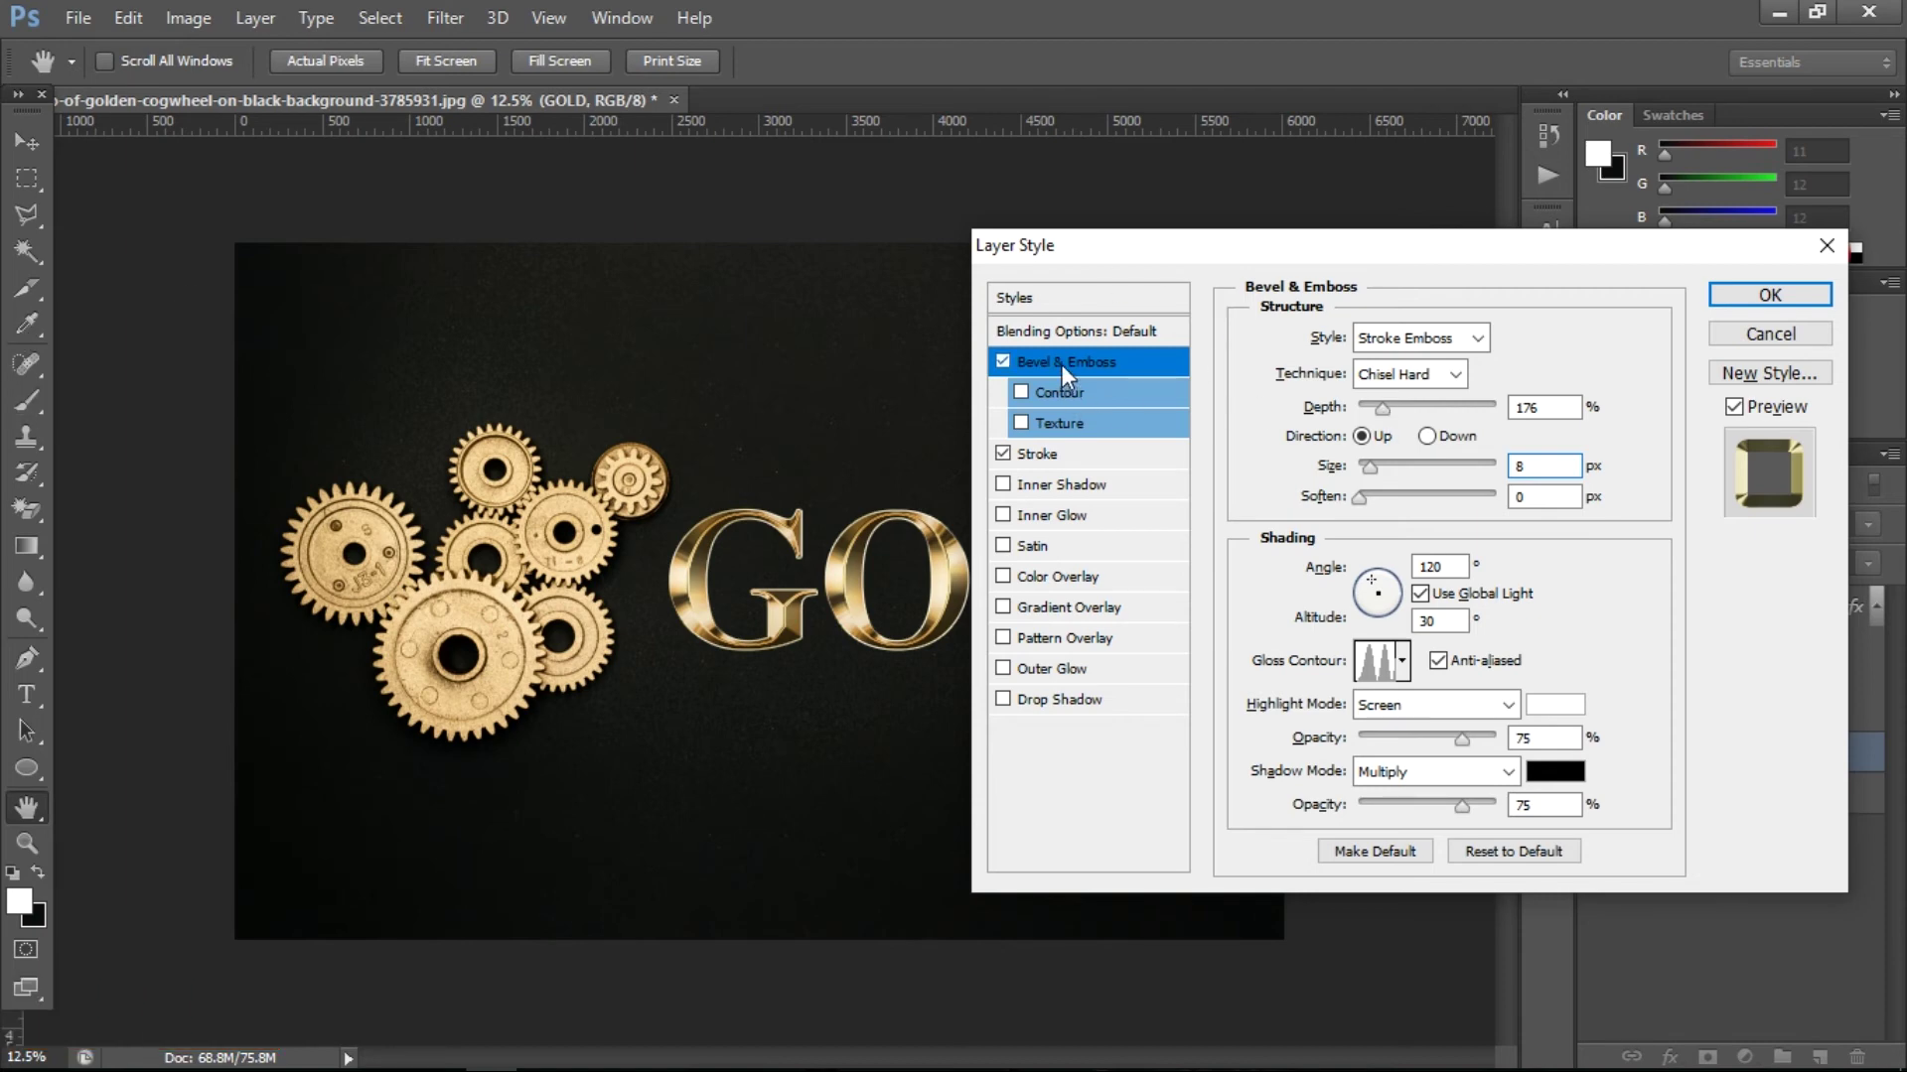
{"action": "key", "text": "shift+Tab"}
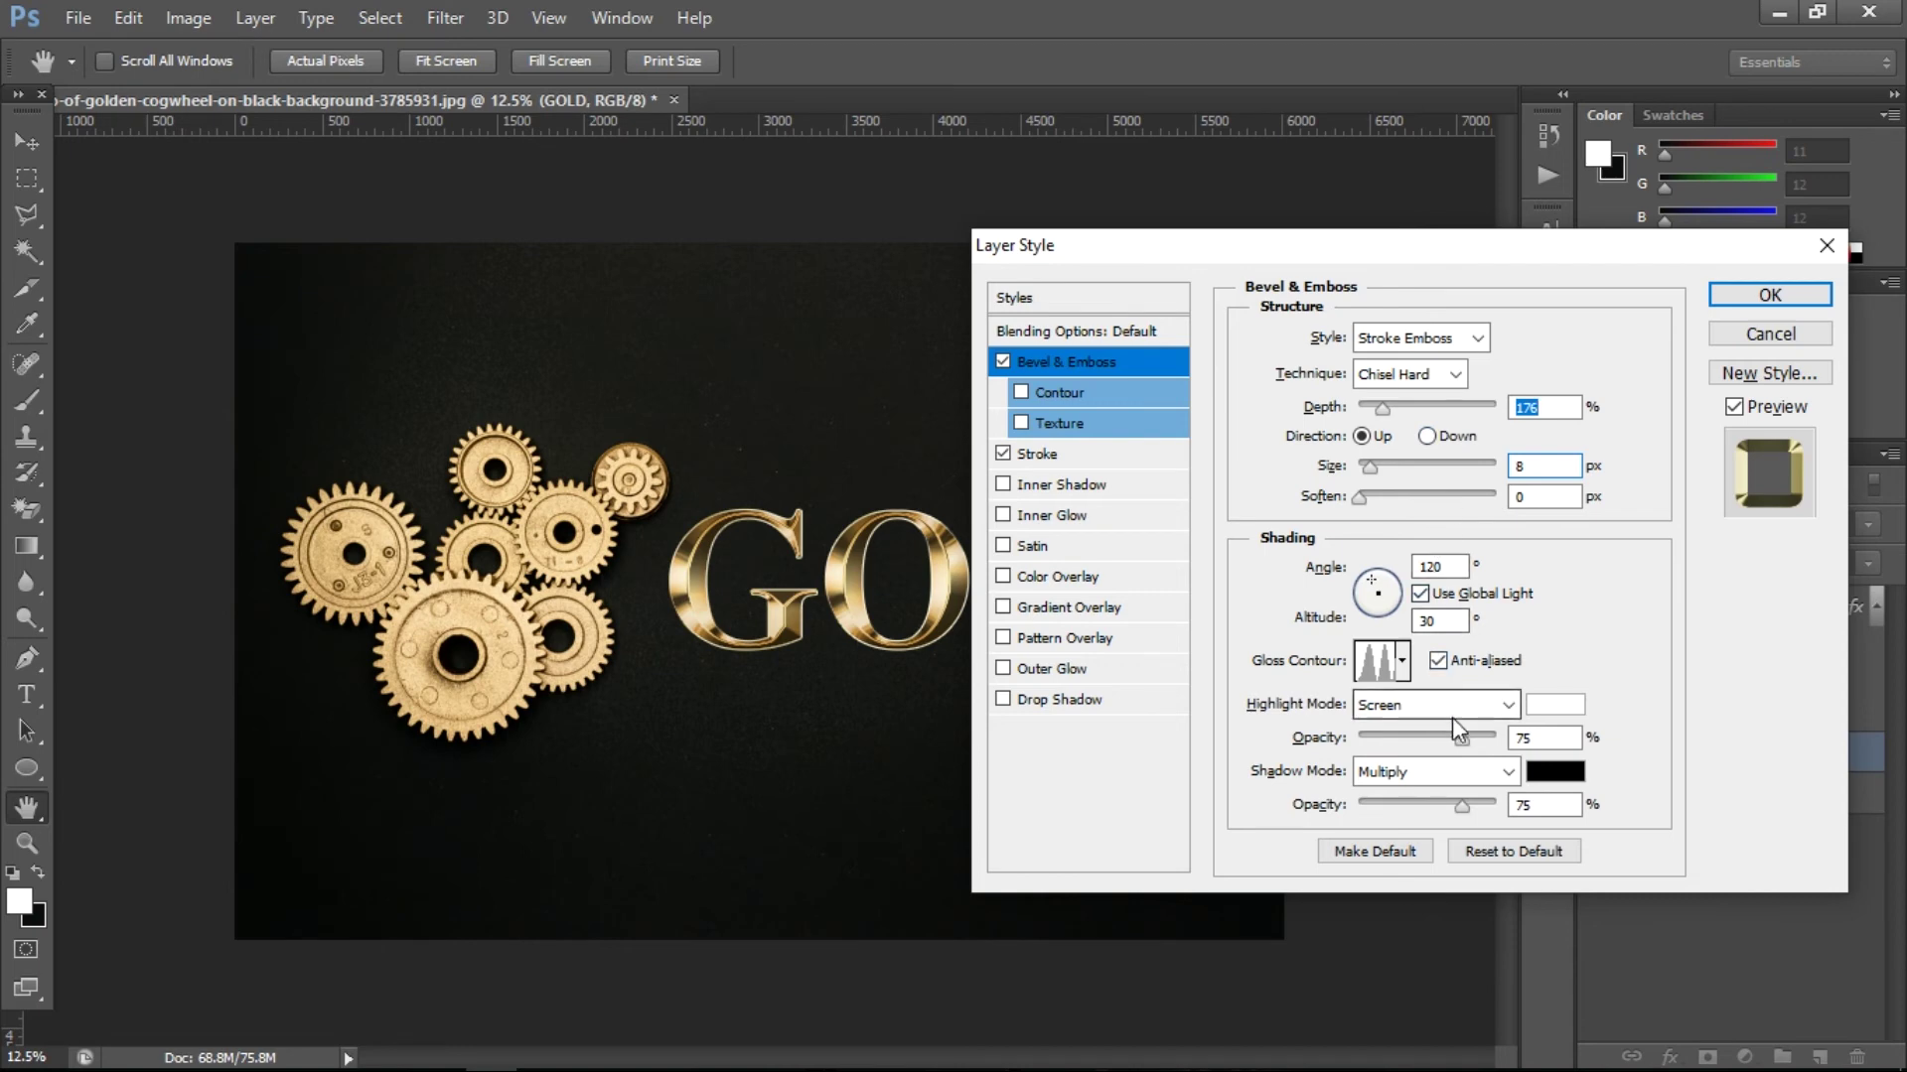
{"action": "left_click", "coordinate": [1020, 391]}
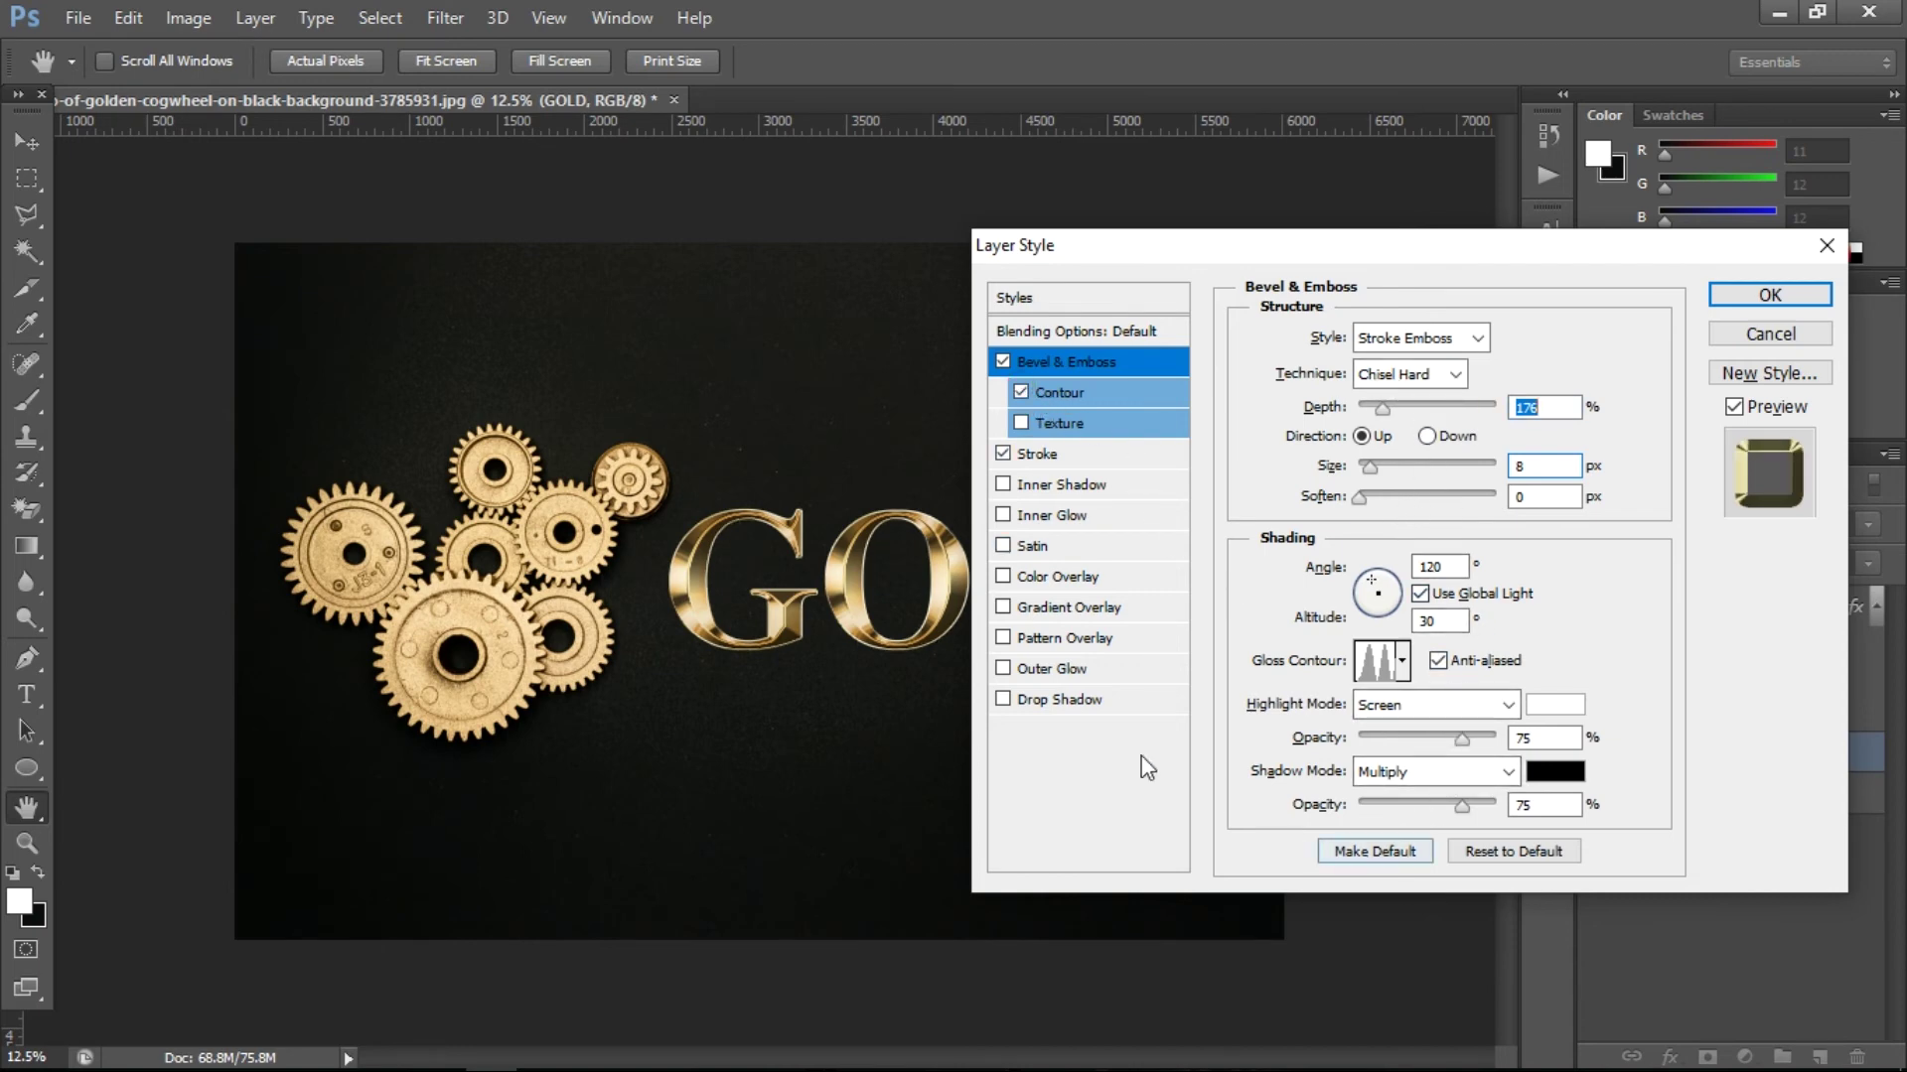
{"action": "left_click", "coordinate": [1020, 675]}
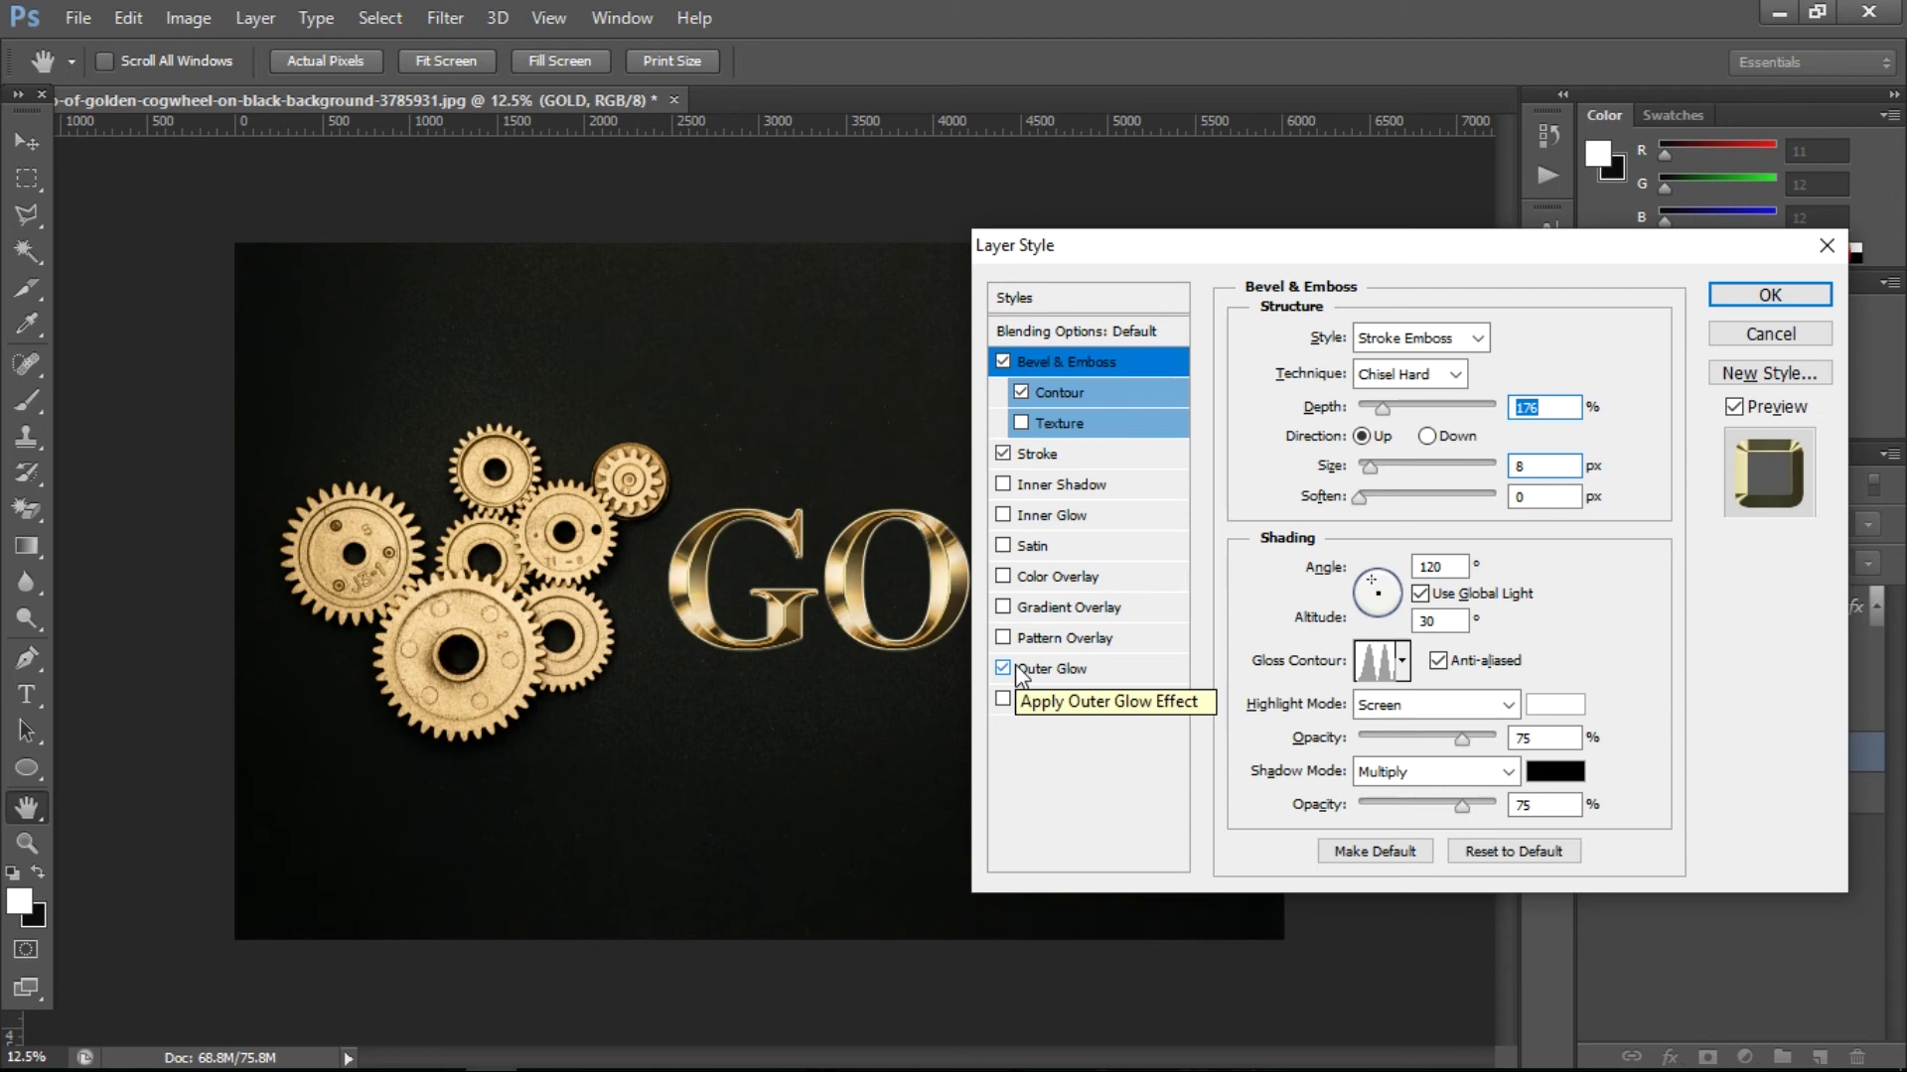
- Enable Outer Glow on the GOLD layer at 40% opacity and close Layer Style
{"action": "left_click", "coordinate": [1067, 675]}
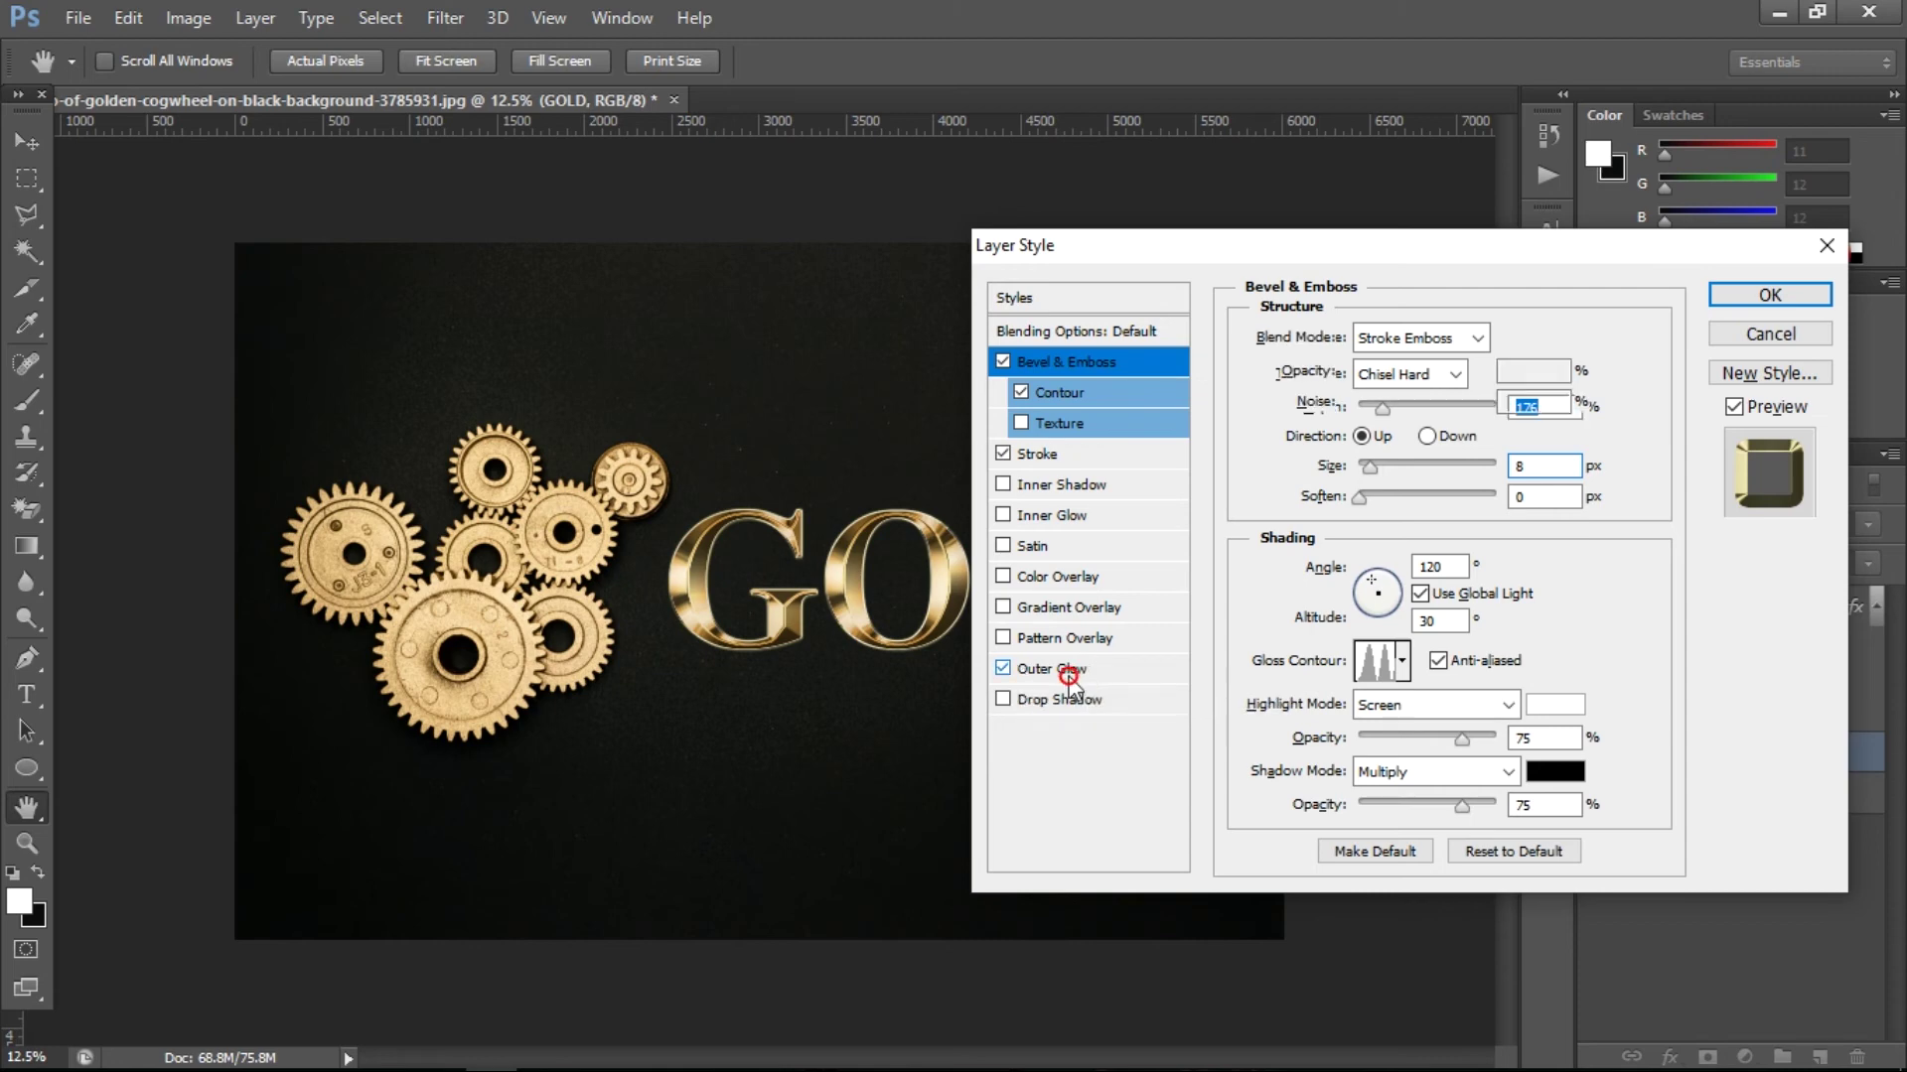
{"action": "key", "text": "alt"}
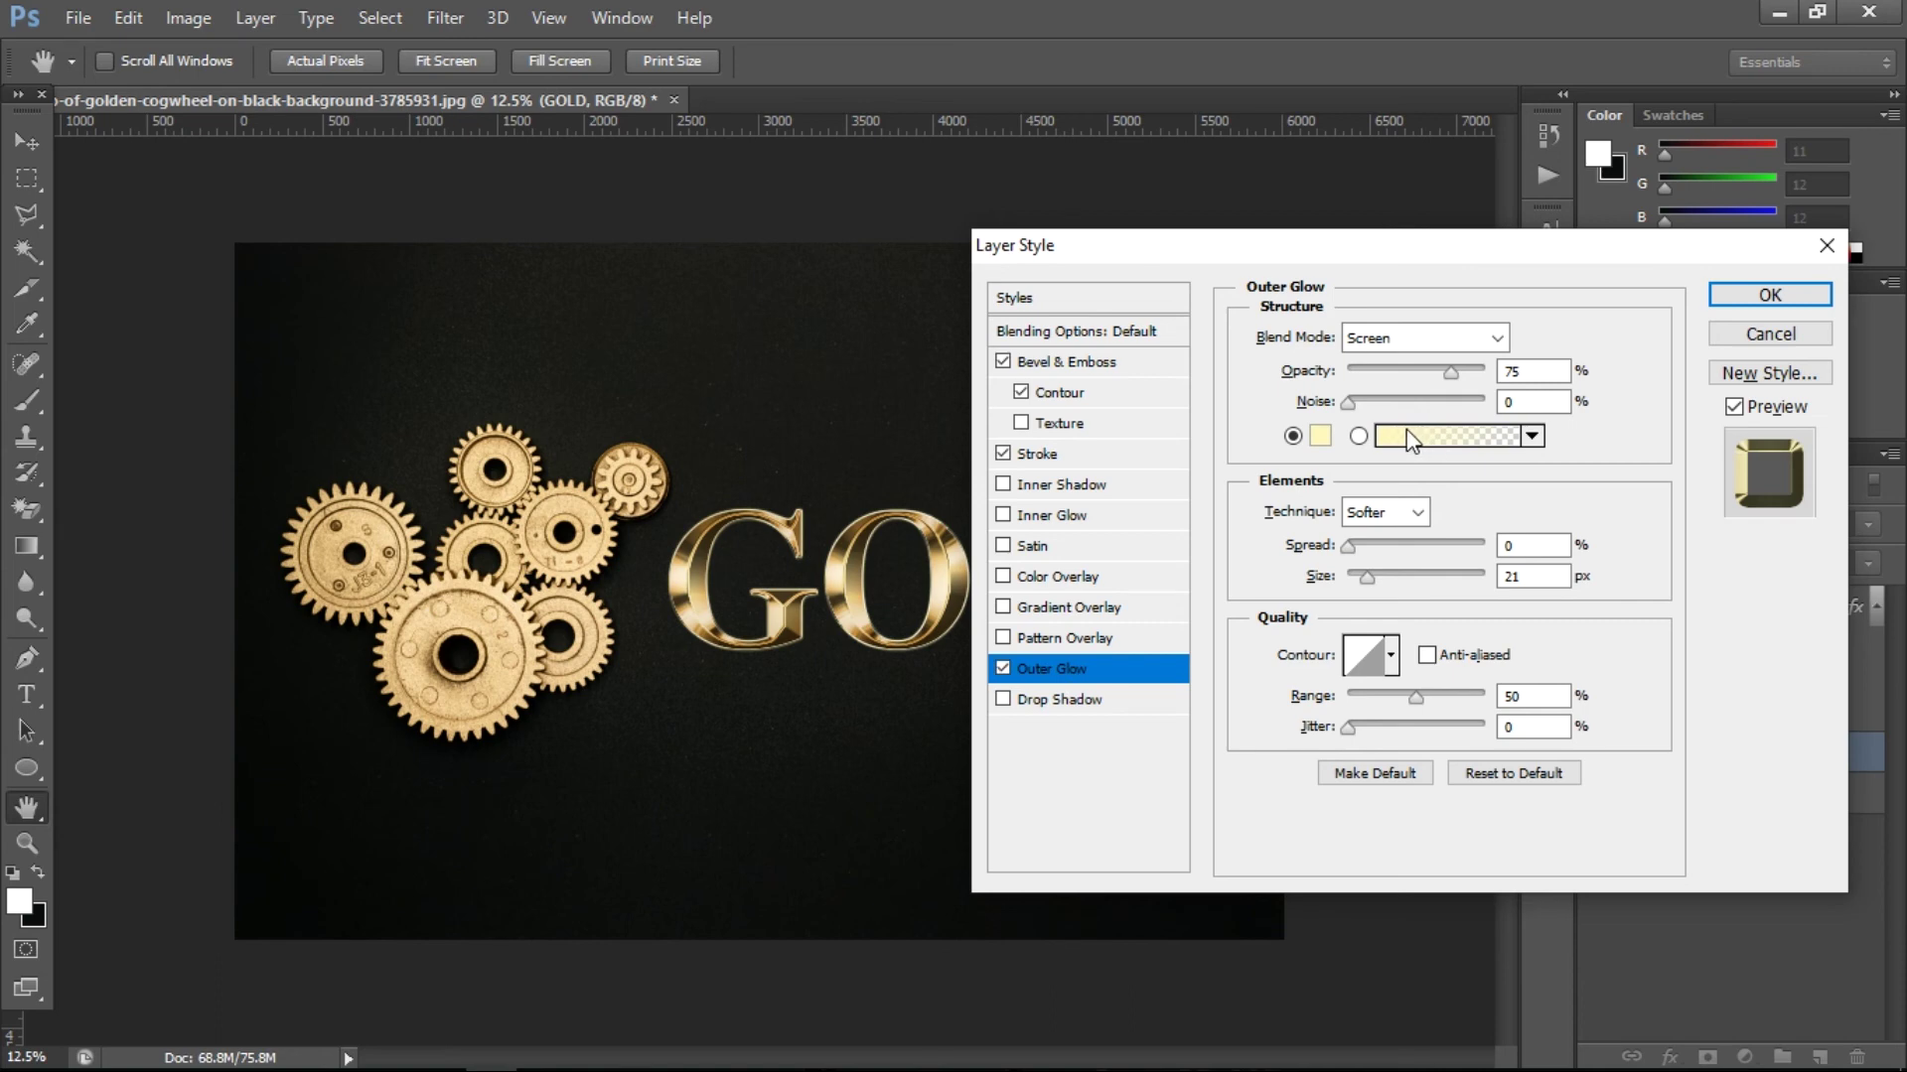
{"action": "double_click", "coordinate": [1511, 380]}
{"action": "type", "text": "40"}
{"action": "key", "text": "Return"}
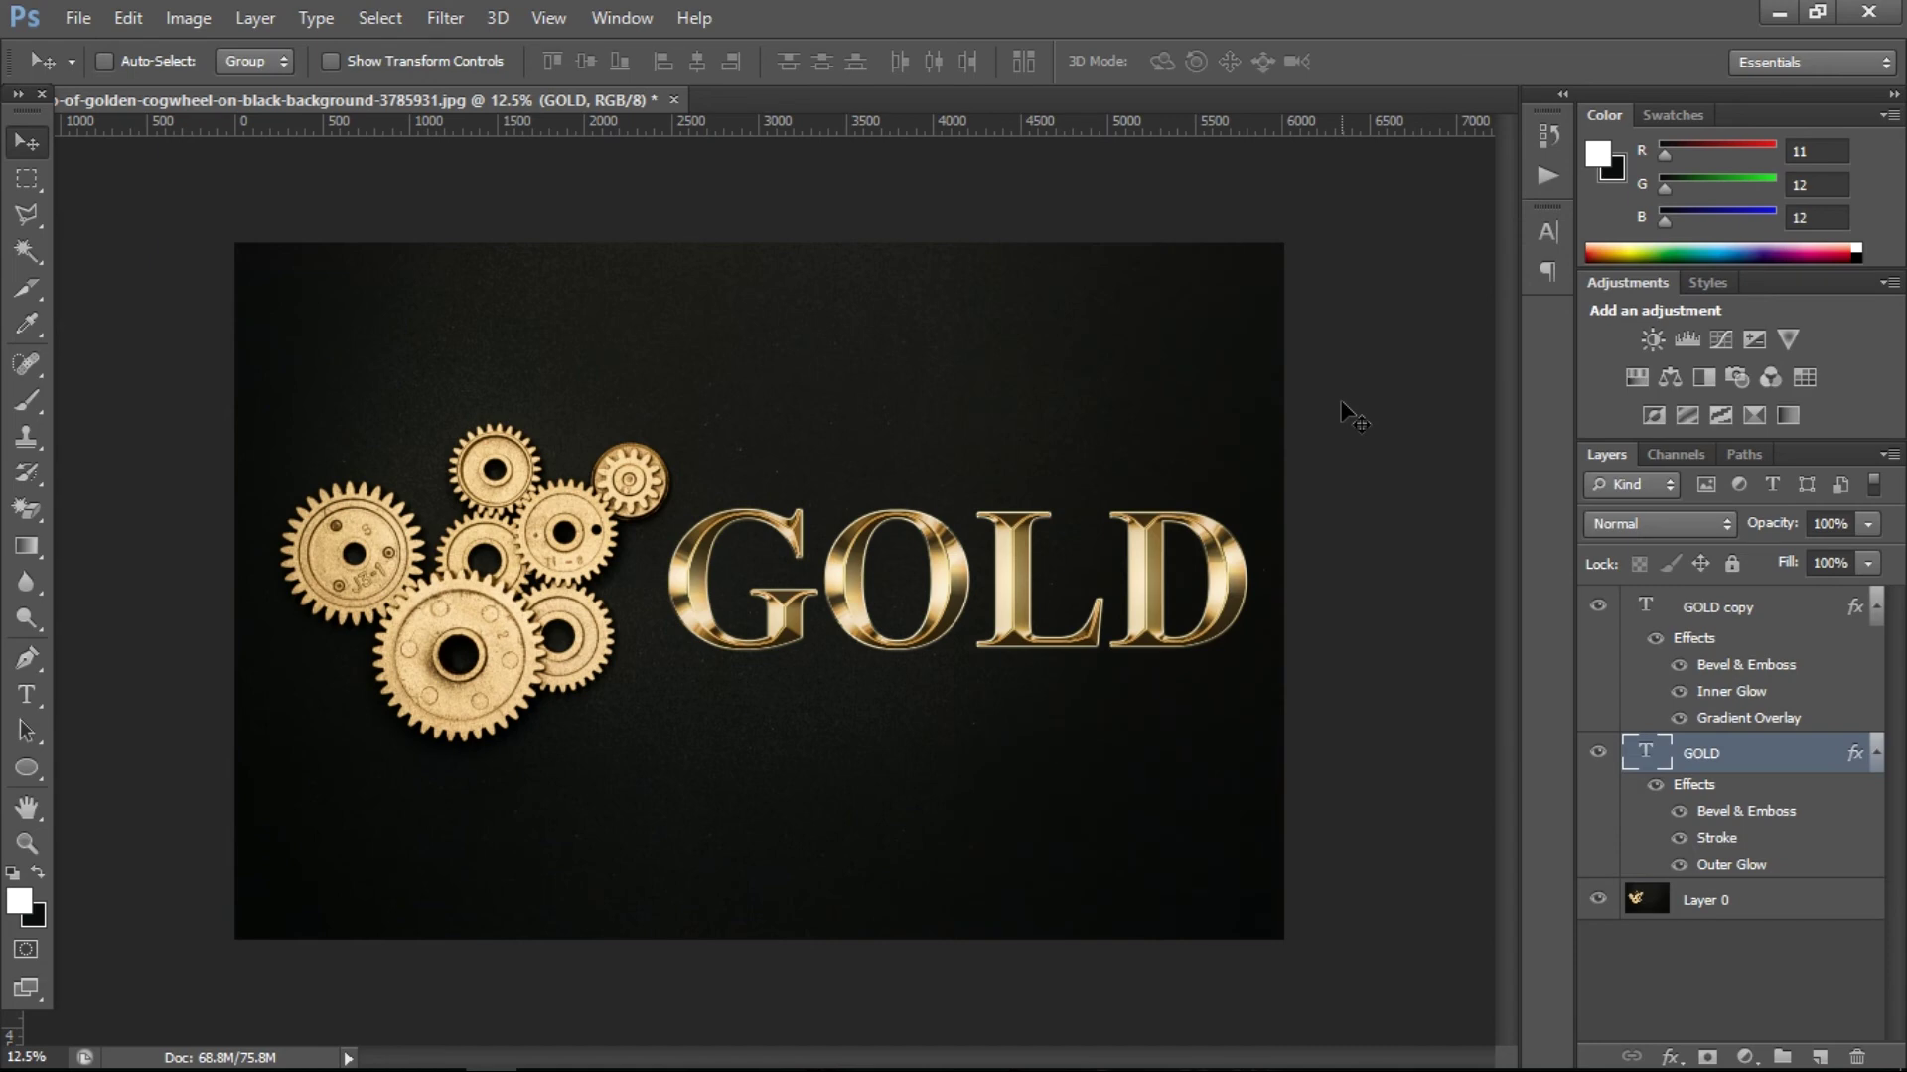
- Change the GOLD layer's outer glow colour to orange #e8801f
{"action": "left_click", "coordinate": [1672, 1058]}
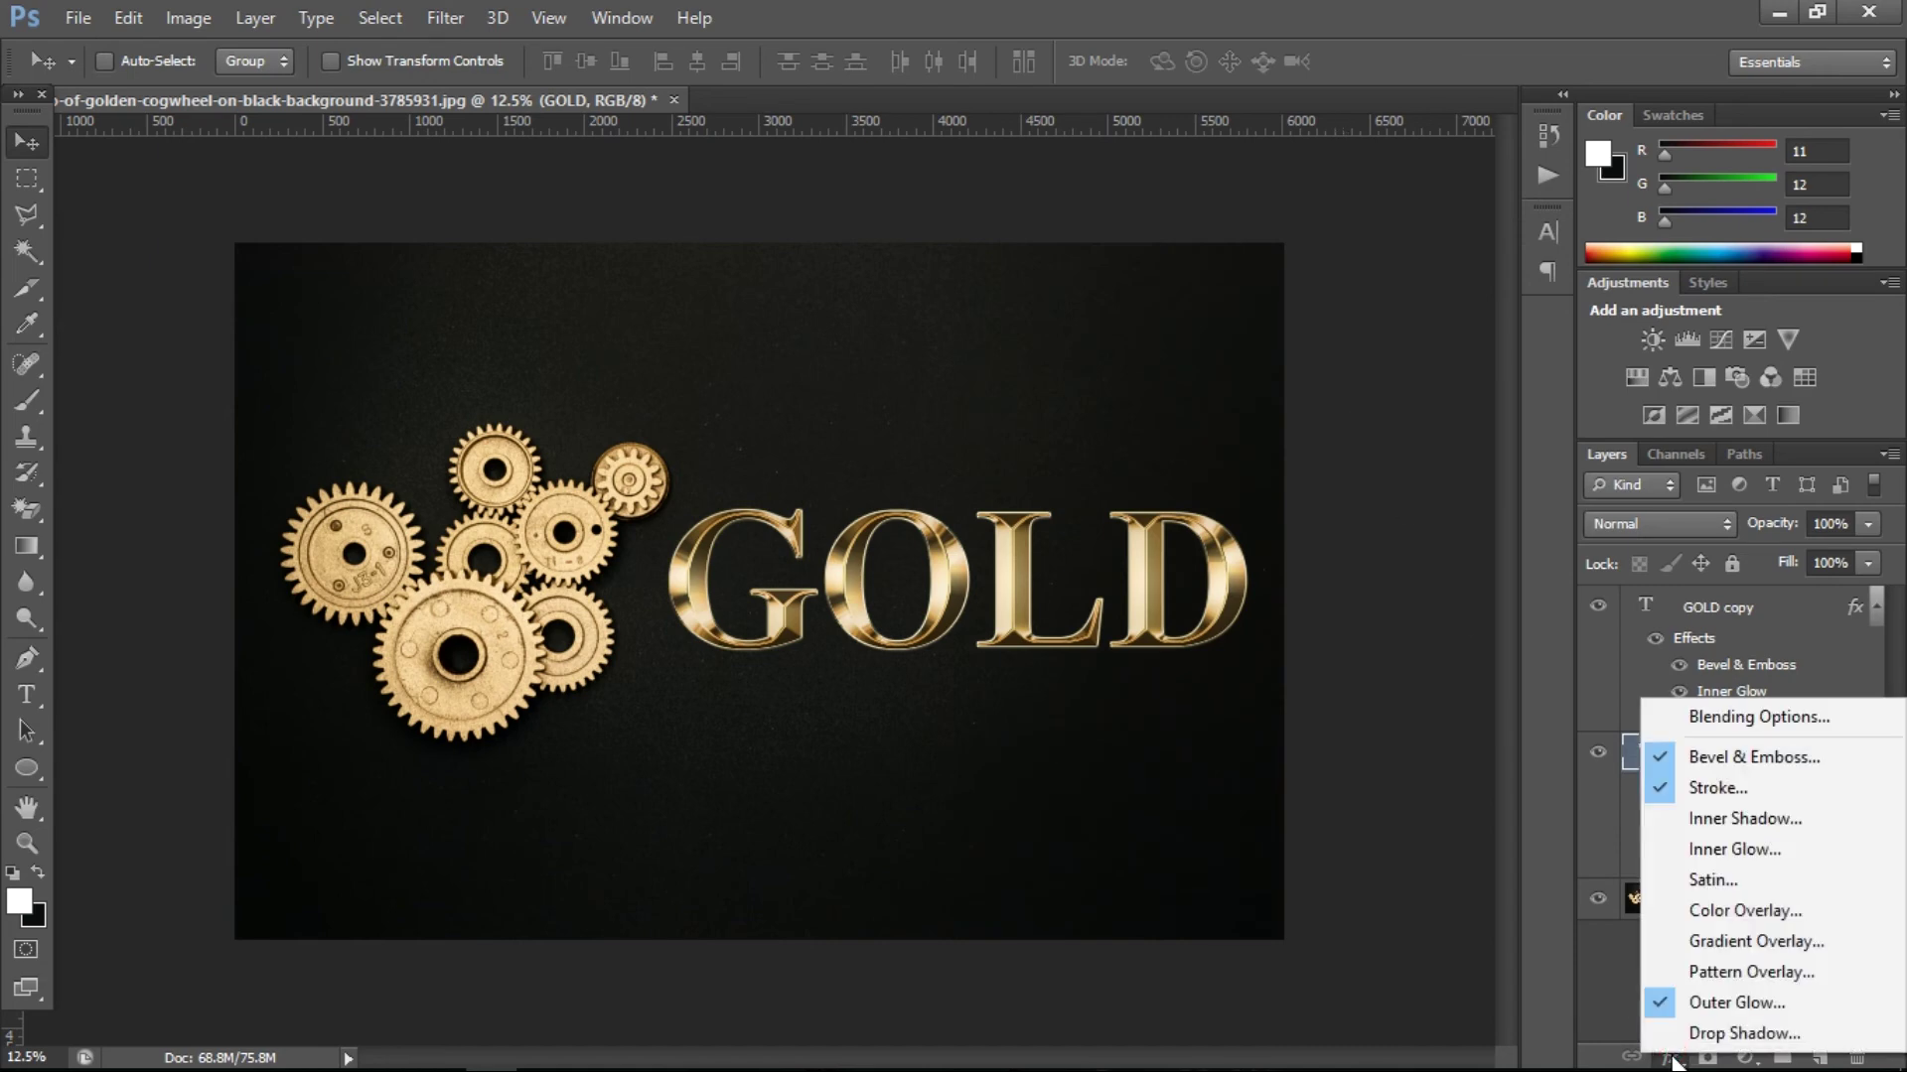
{"action": "left_click", "coordinate": [1691, 1001]}
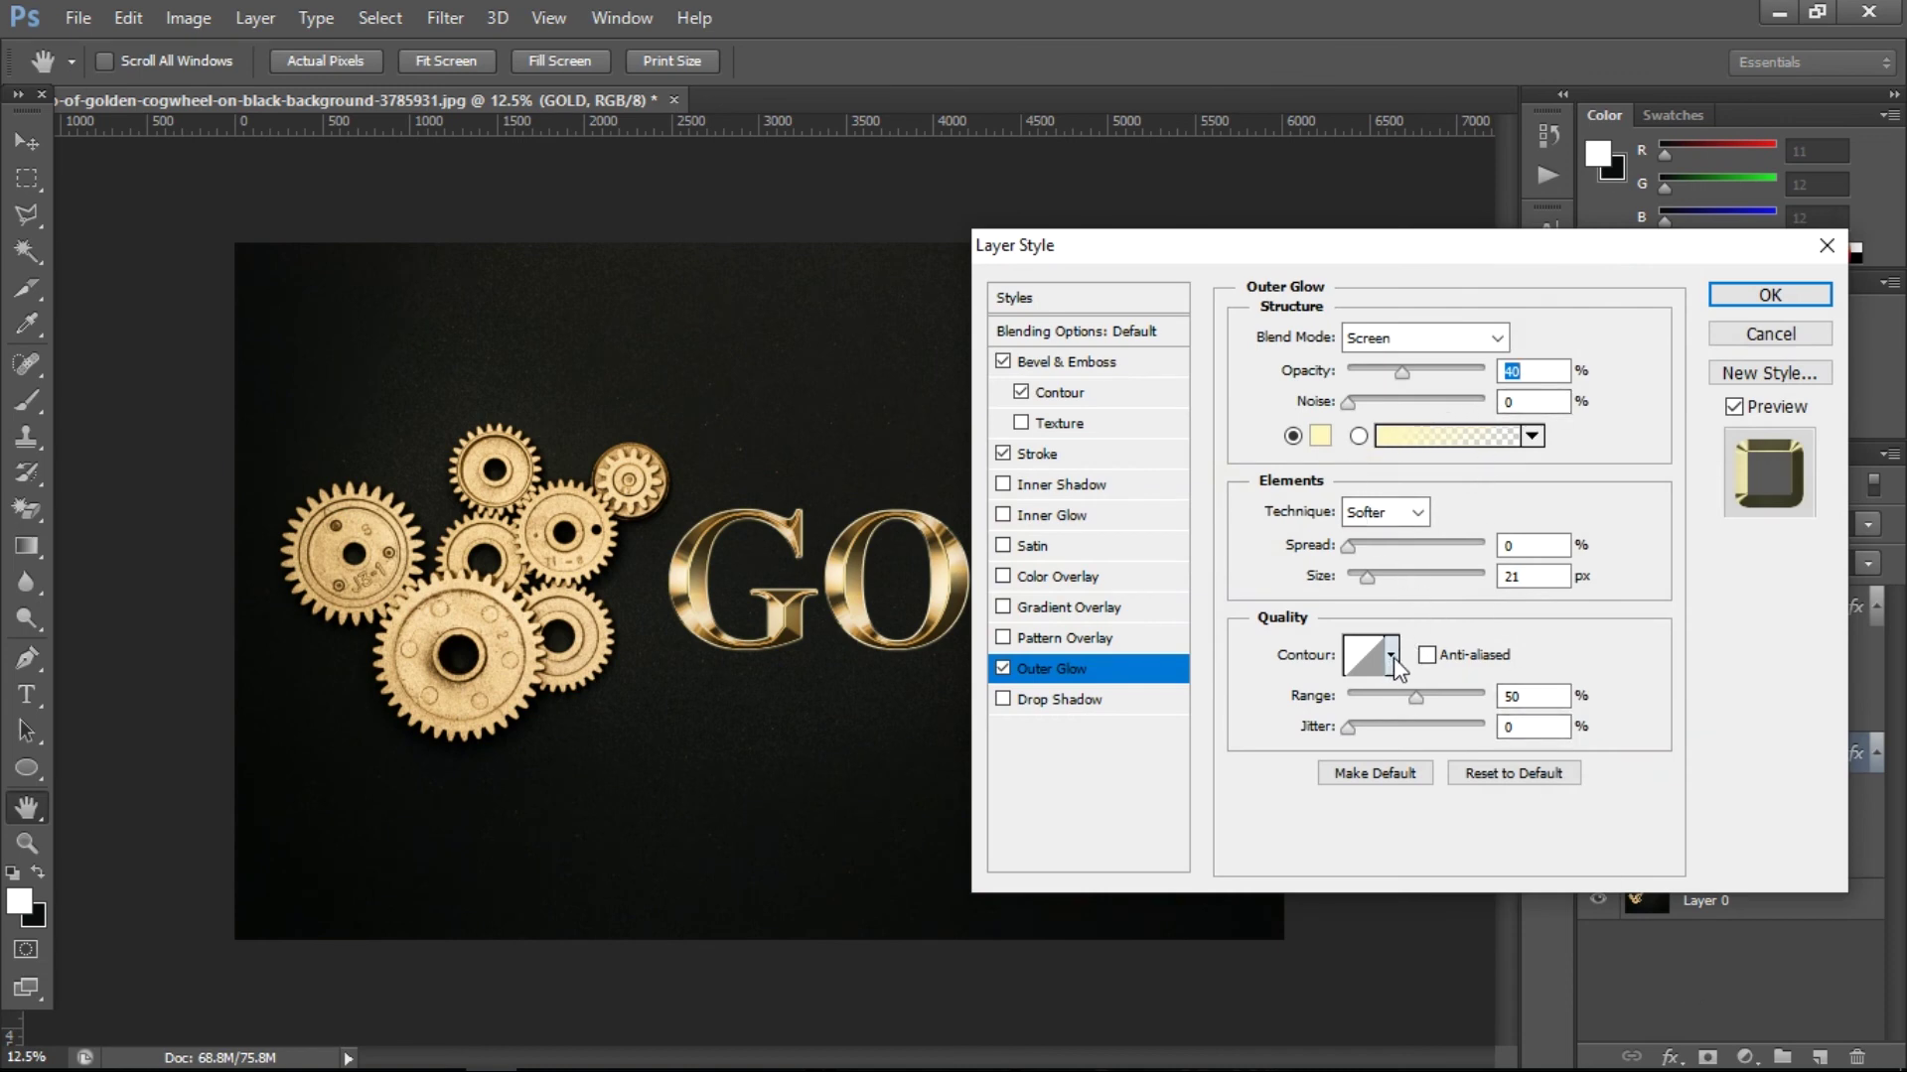
{"action": "left_click", "coordinate": [1325, 443]}
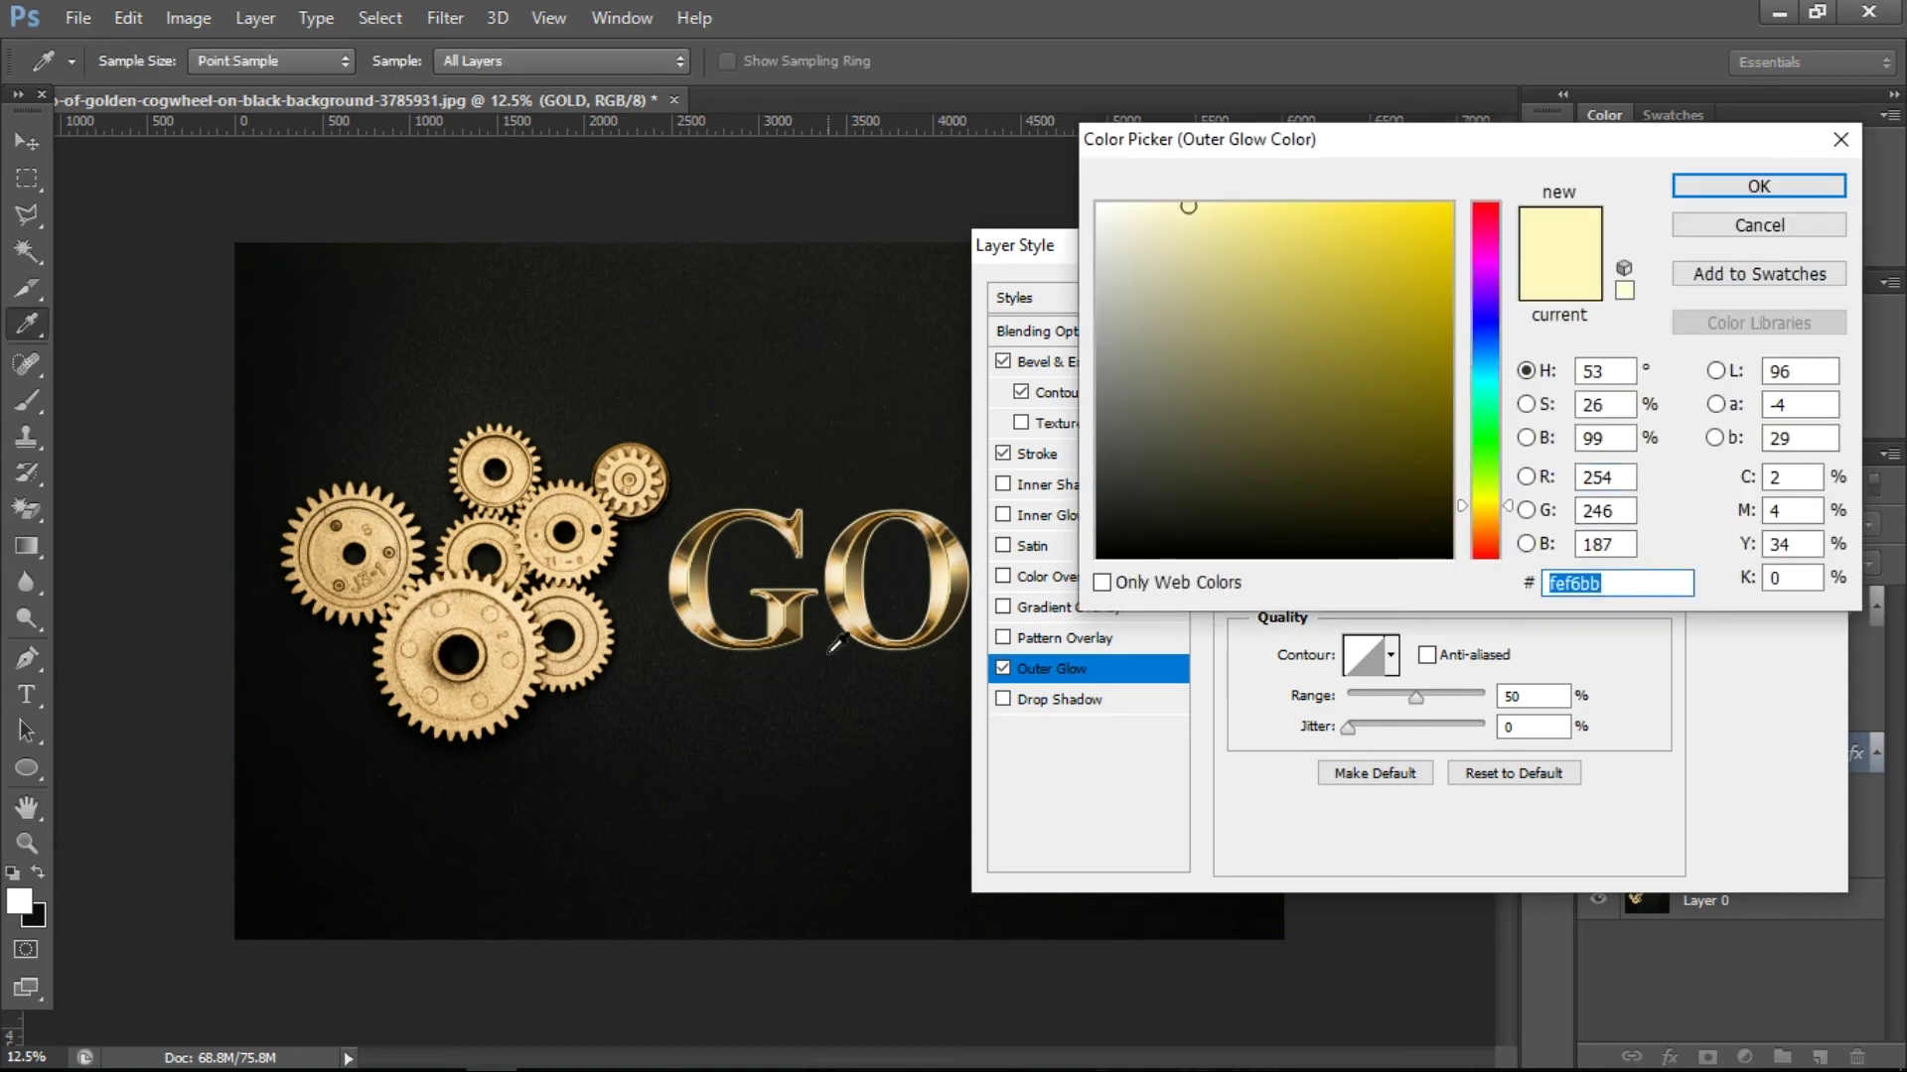
{"action": "type", "text": "e880"}
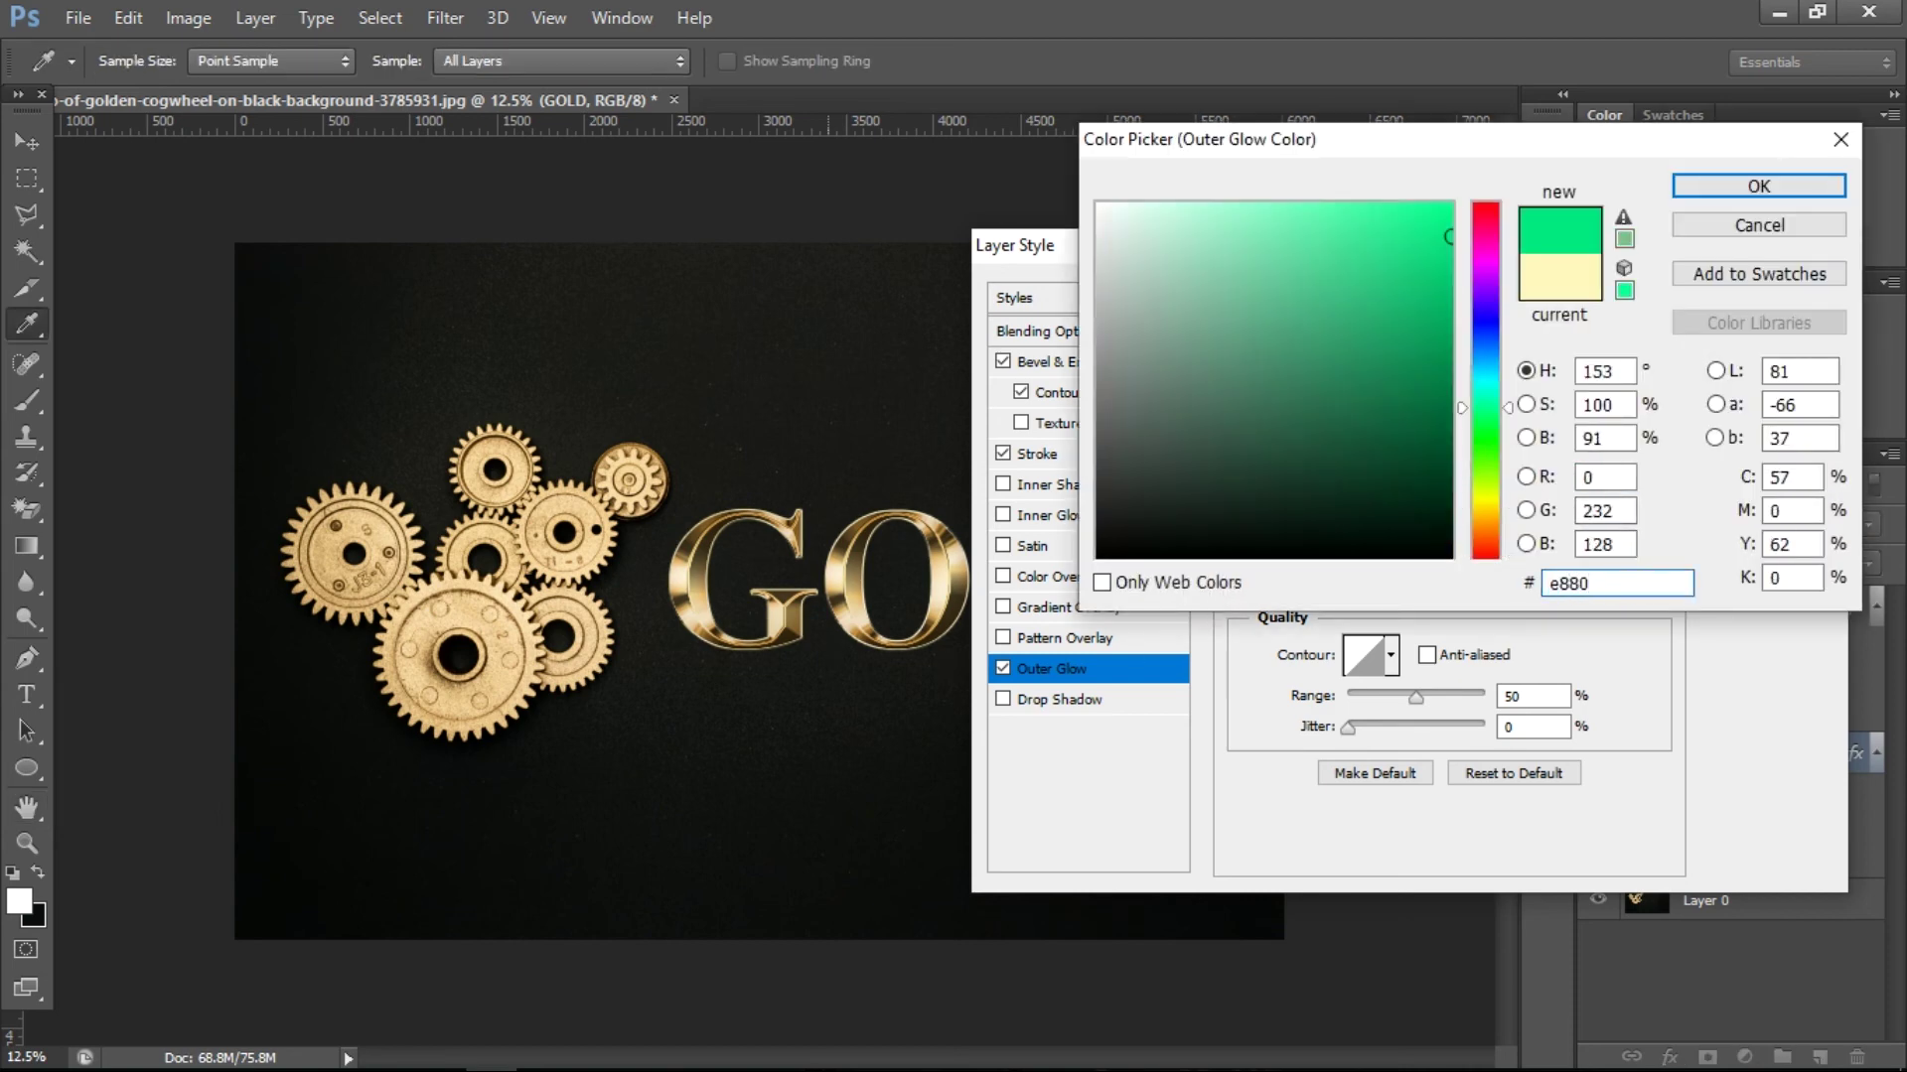
{"action": "type", "text": "1f"}
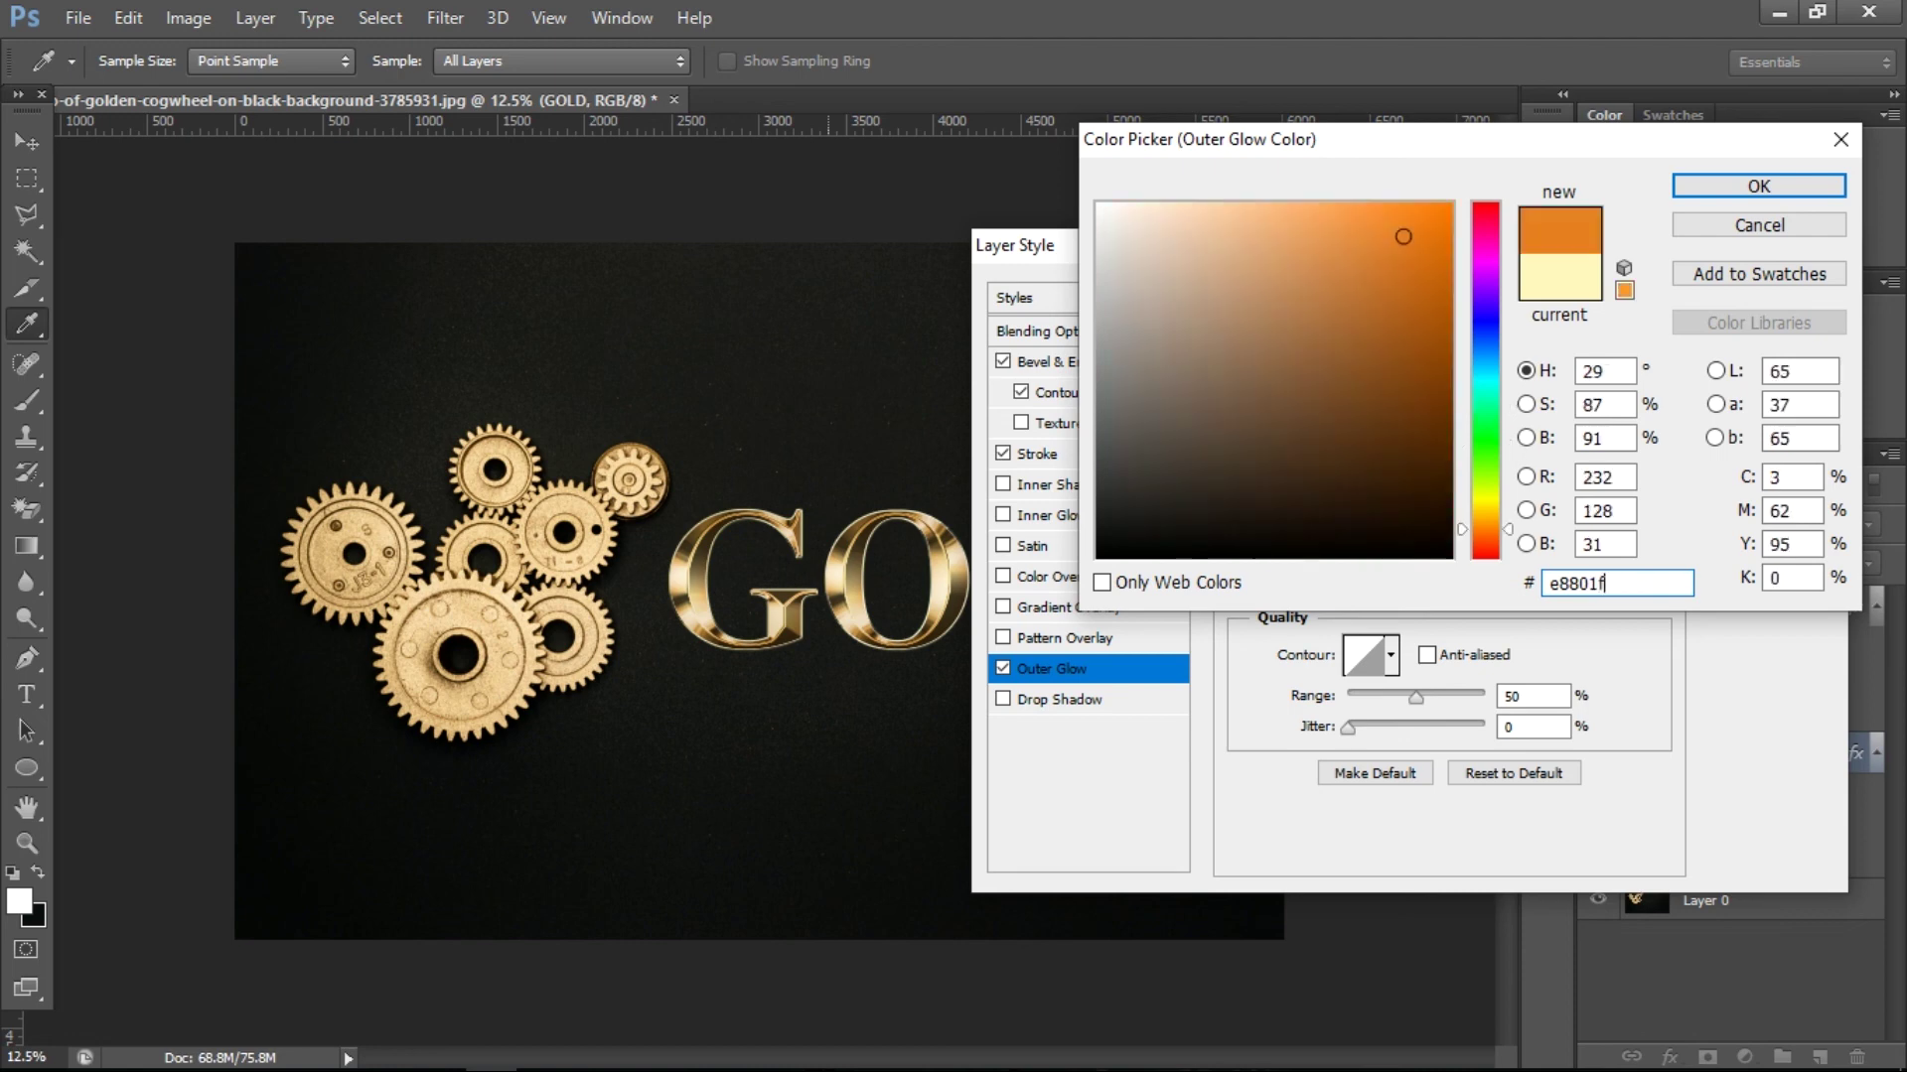
{"action": "key", "text": "Tab"}
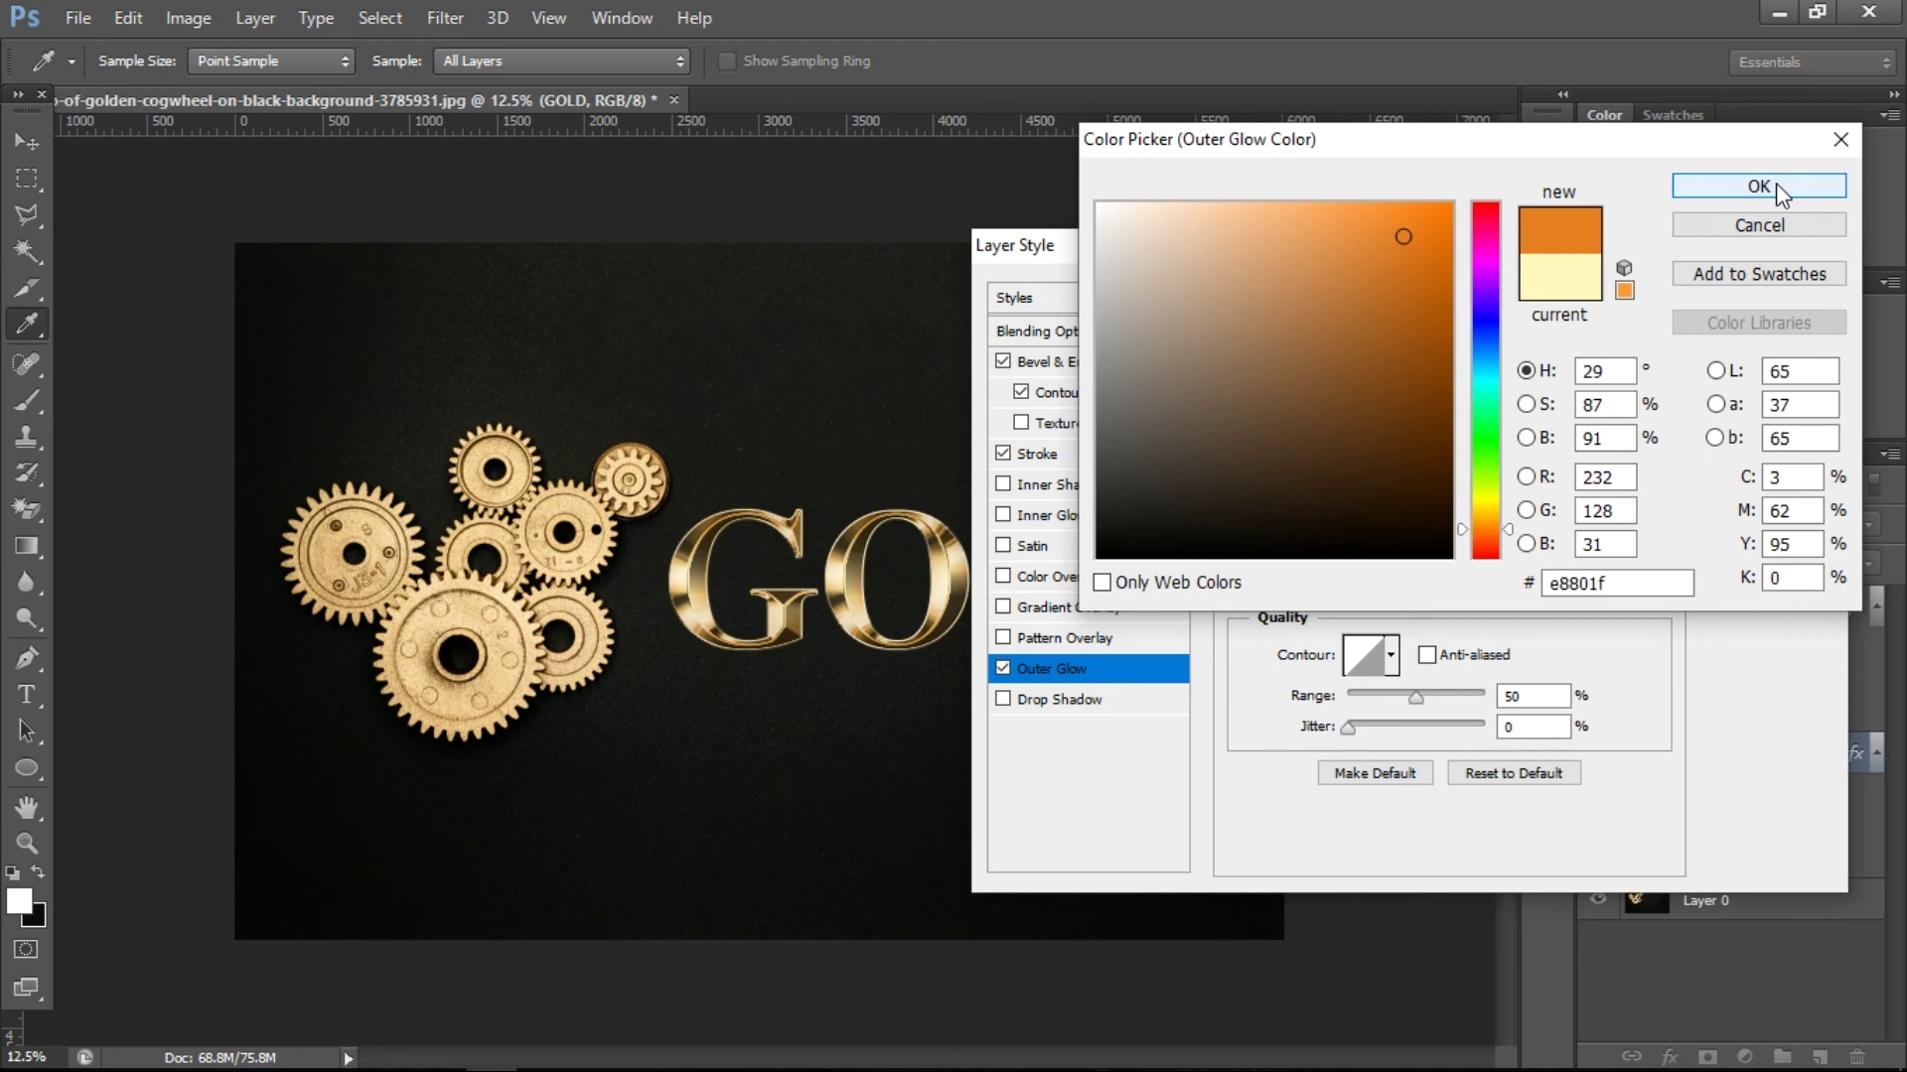
{"action": "left_click", "coordinate": [1759, 186]}
- Greatly enlarge the outer glow size so it spreads around the letters, and apply it
{"action": "mouse_move", "coordinate": [1368, 582]}
{"action": "left_mouse_down"}
{"action": "mouse_move", "coordinate": [1472, 600]}
{"action": "mouse_move", "coordinate": [1390, 606]}
{"action": "left_mouse_up"}
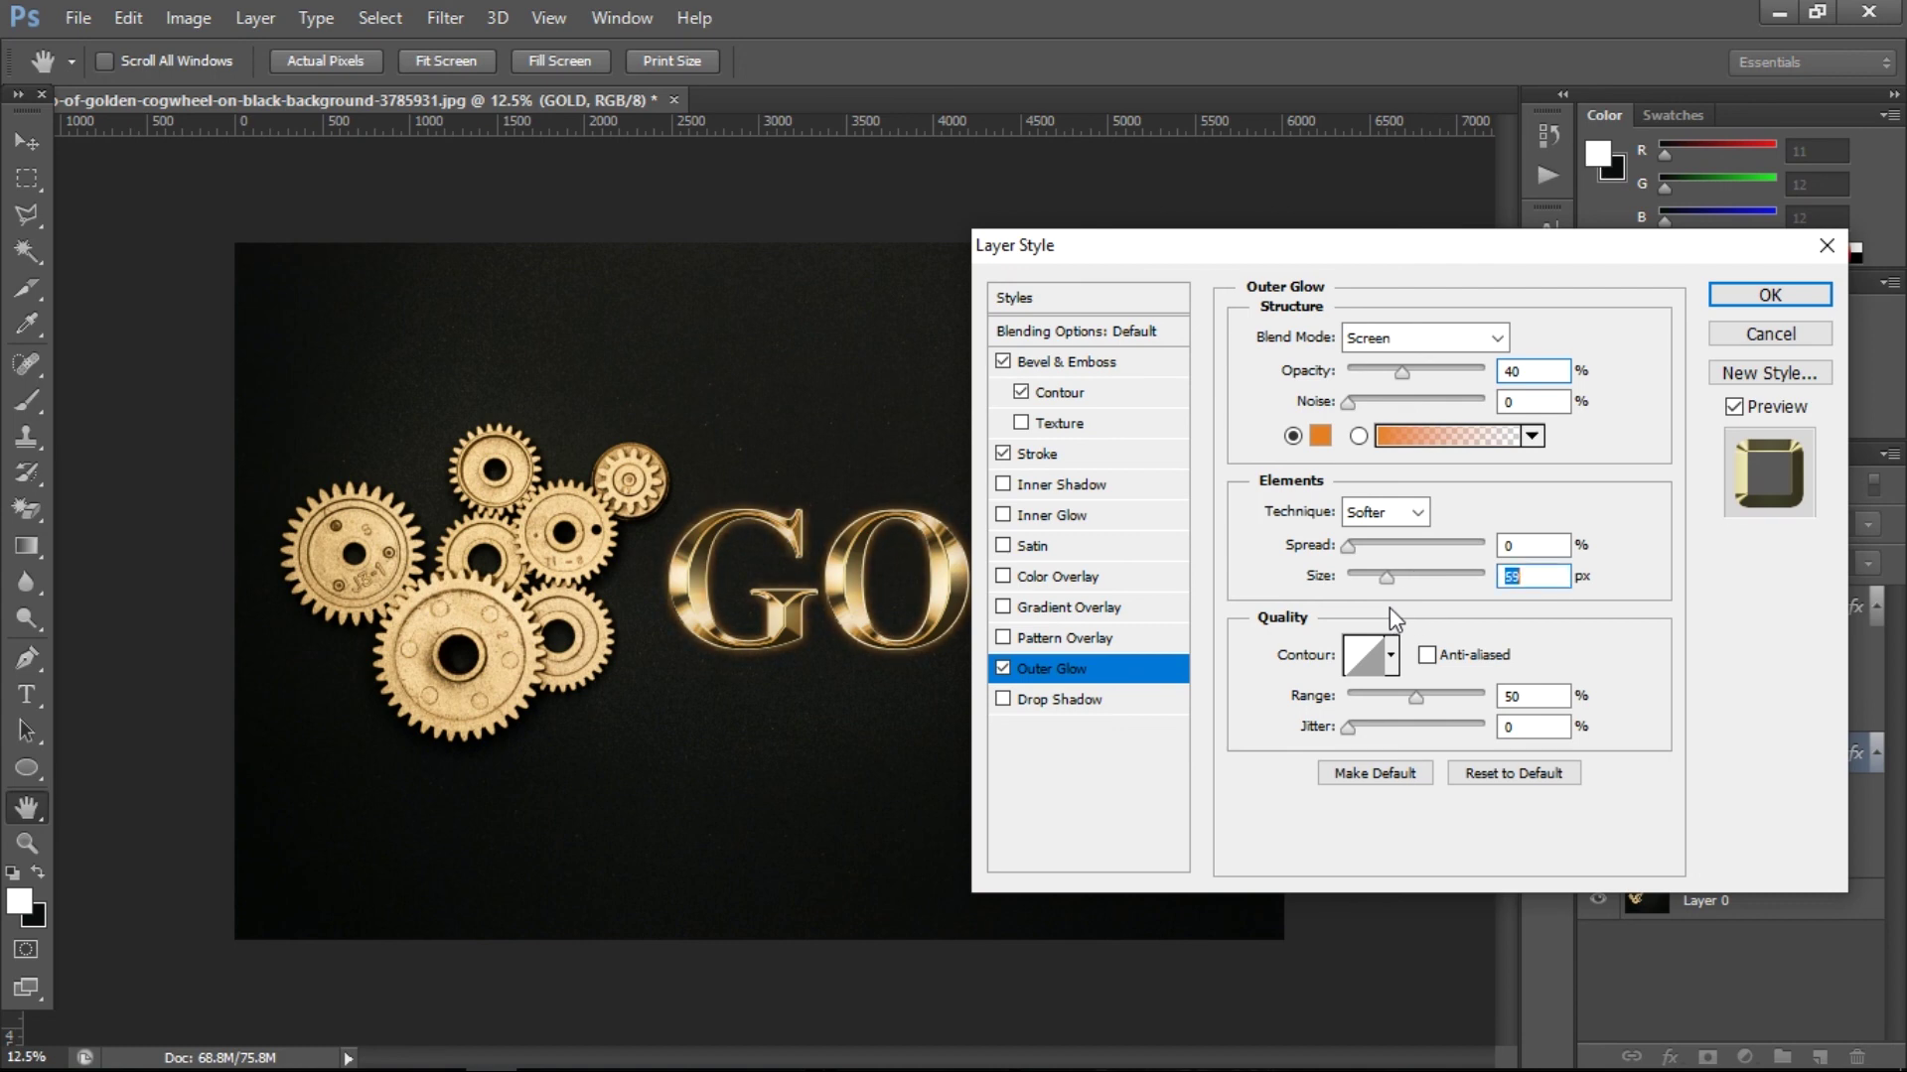
{"action": "key", "text": "Up"}
{"action": "key", "text": "Up"}
{"action": "key", "text": "Up"}
{"action": "key", "text": "Up"}
{"action": "key", "text": "Up"}
{"action": "key", "text": "Up"}
{"action": "key", "text": "Up"}
{"action": "key", "text": "Up"}
{"action": "key", "text": "Up"}
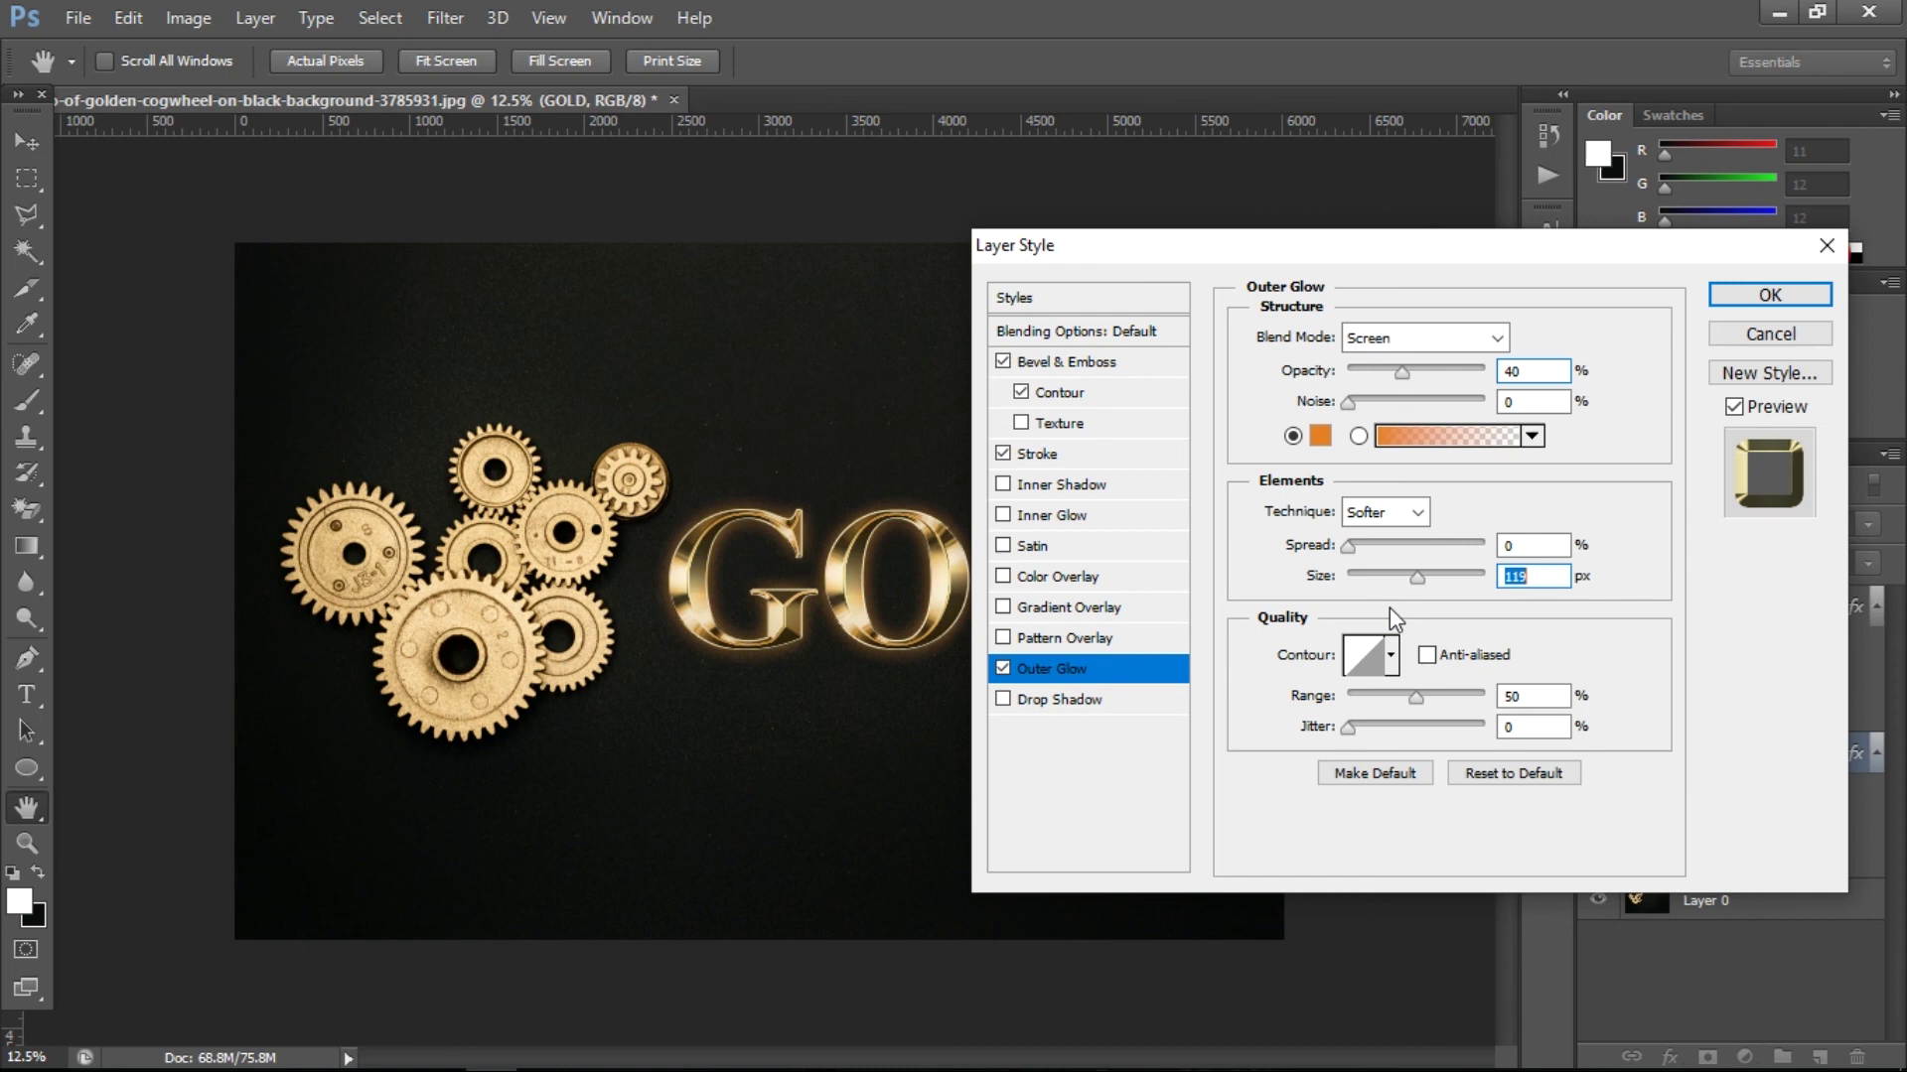
{"action": "mouse_move", "coordinate": [1419, 576]}
{"action": "left_mouse_down"}
{"action": "mouse_move", "coordinate": [1468, 582]}
{"action": "mouse_move", "coordinate": [1387, 614]}
{"action": "left_mouse_up"}
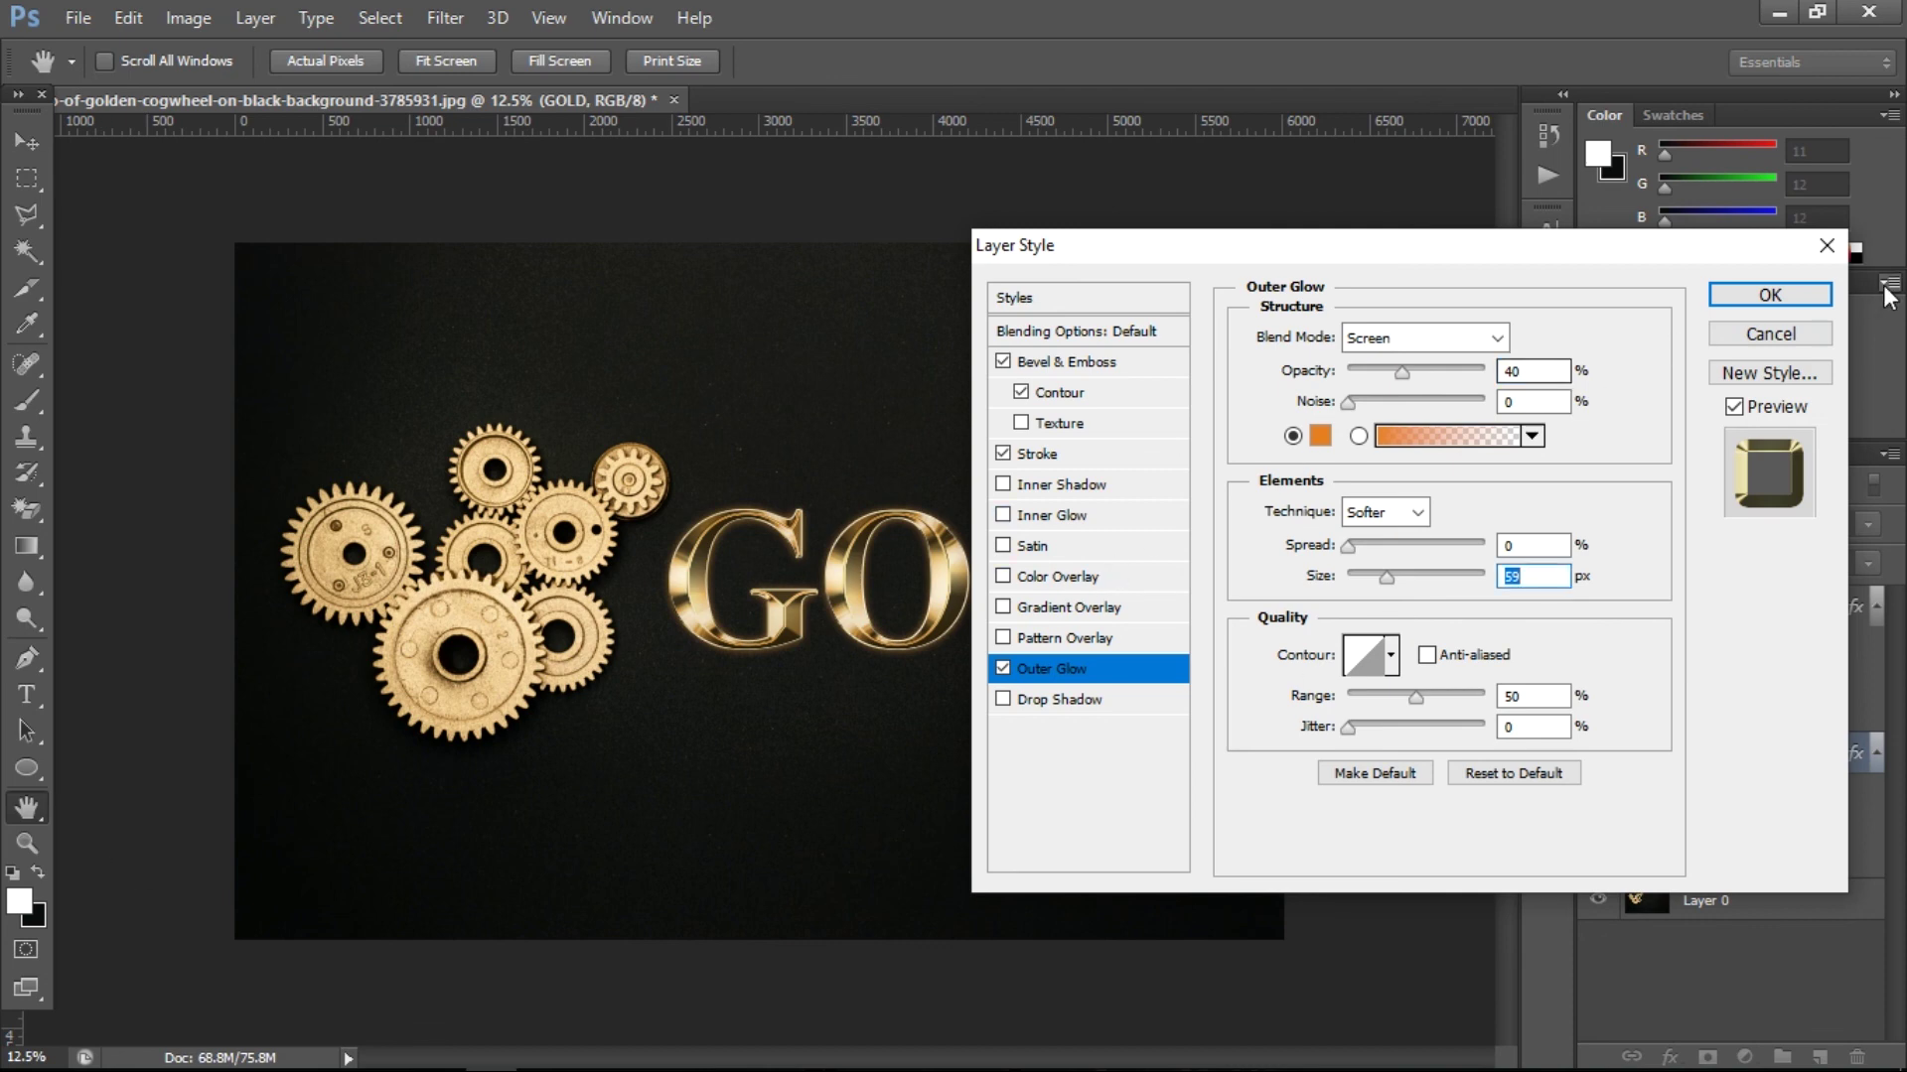
{"action": "left_click", "coordinate": [1769, 295]}
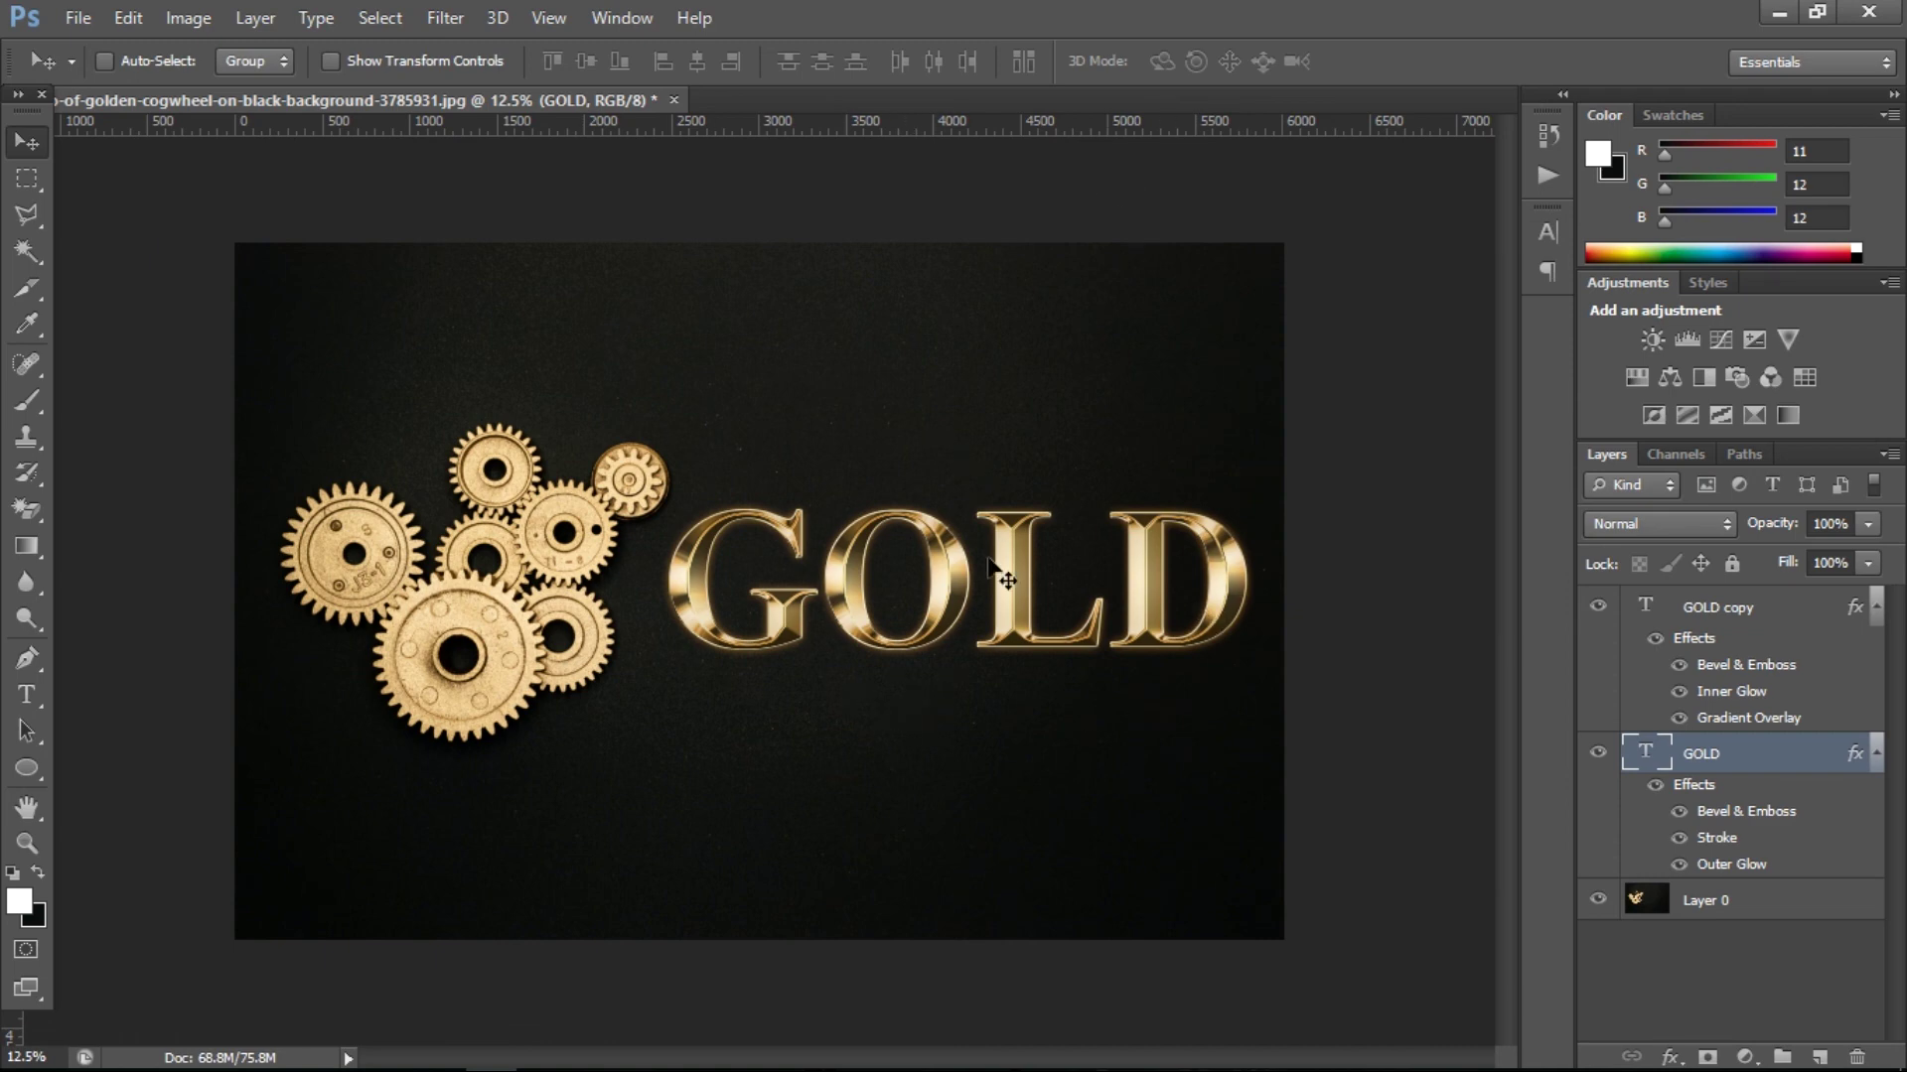
- Zoom in and back out to inspect the finished glowing GOLD text
{"action": "scroll", "coordinate": [854, 591], "scroll_direction": "up", "scroll_amount": 3}
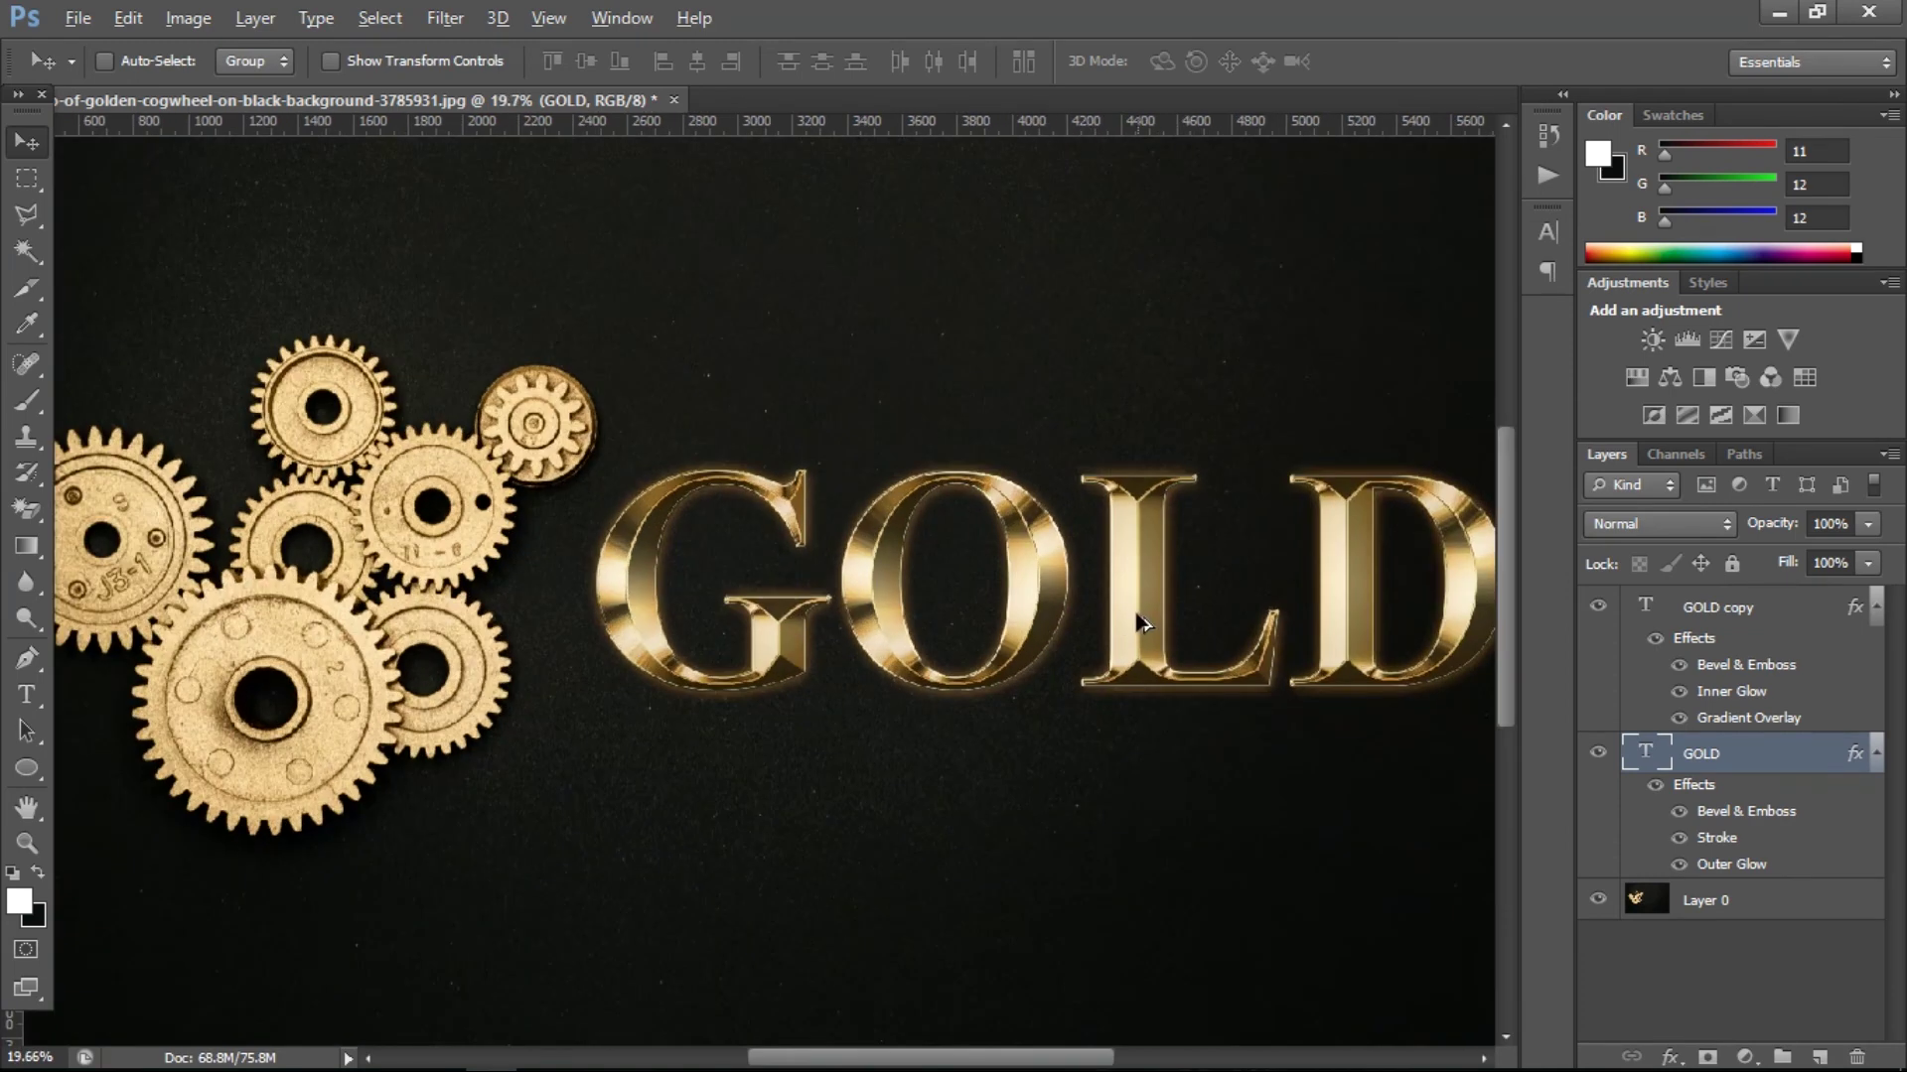
{"action": "scroll", "coordinate": [1048, 544], "scroll_direction": "up", "scroll_amount": 2}
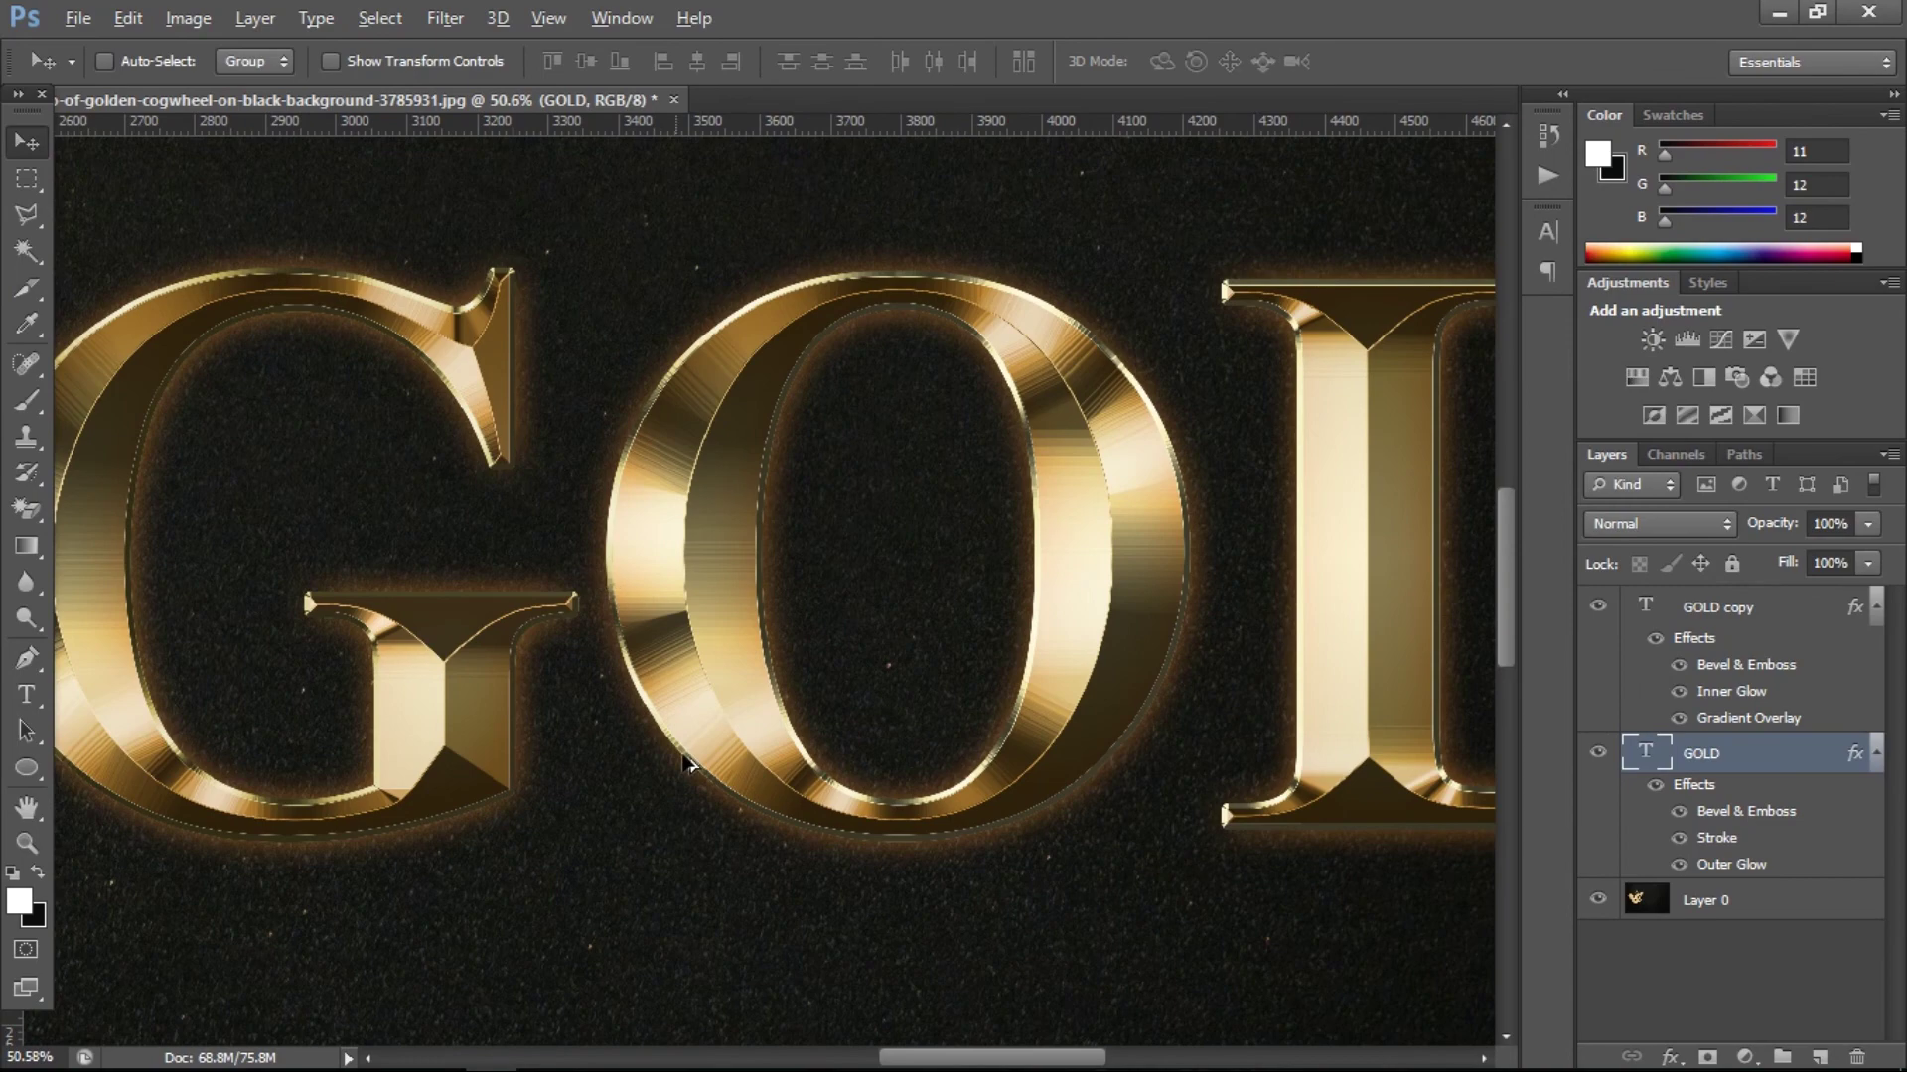
{"action": "scroll", "coordinate": [427, 690], "scroll_direction": "down", "scroll_amount": 4}
{"action": "scroll", "coordinate": [427, 690], "scroll_direction": "down", "scroll_amount": 1}
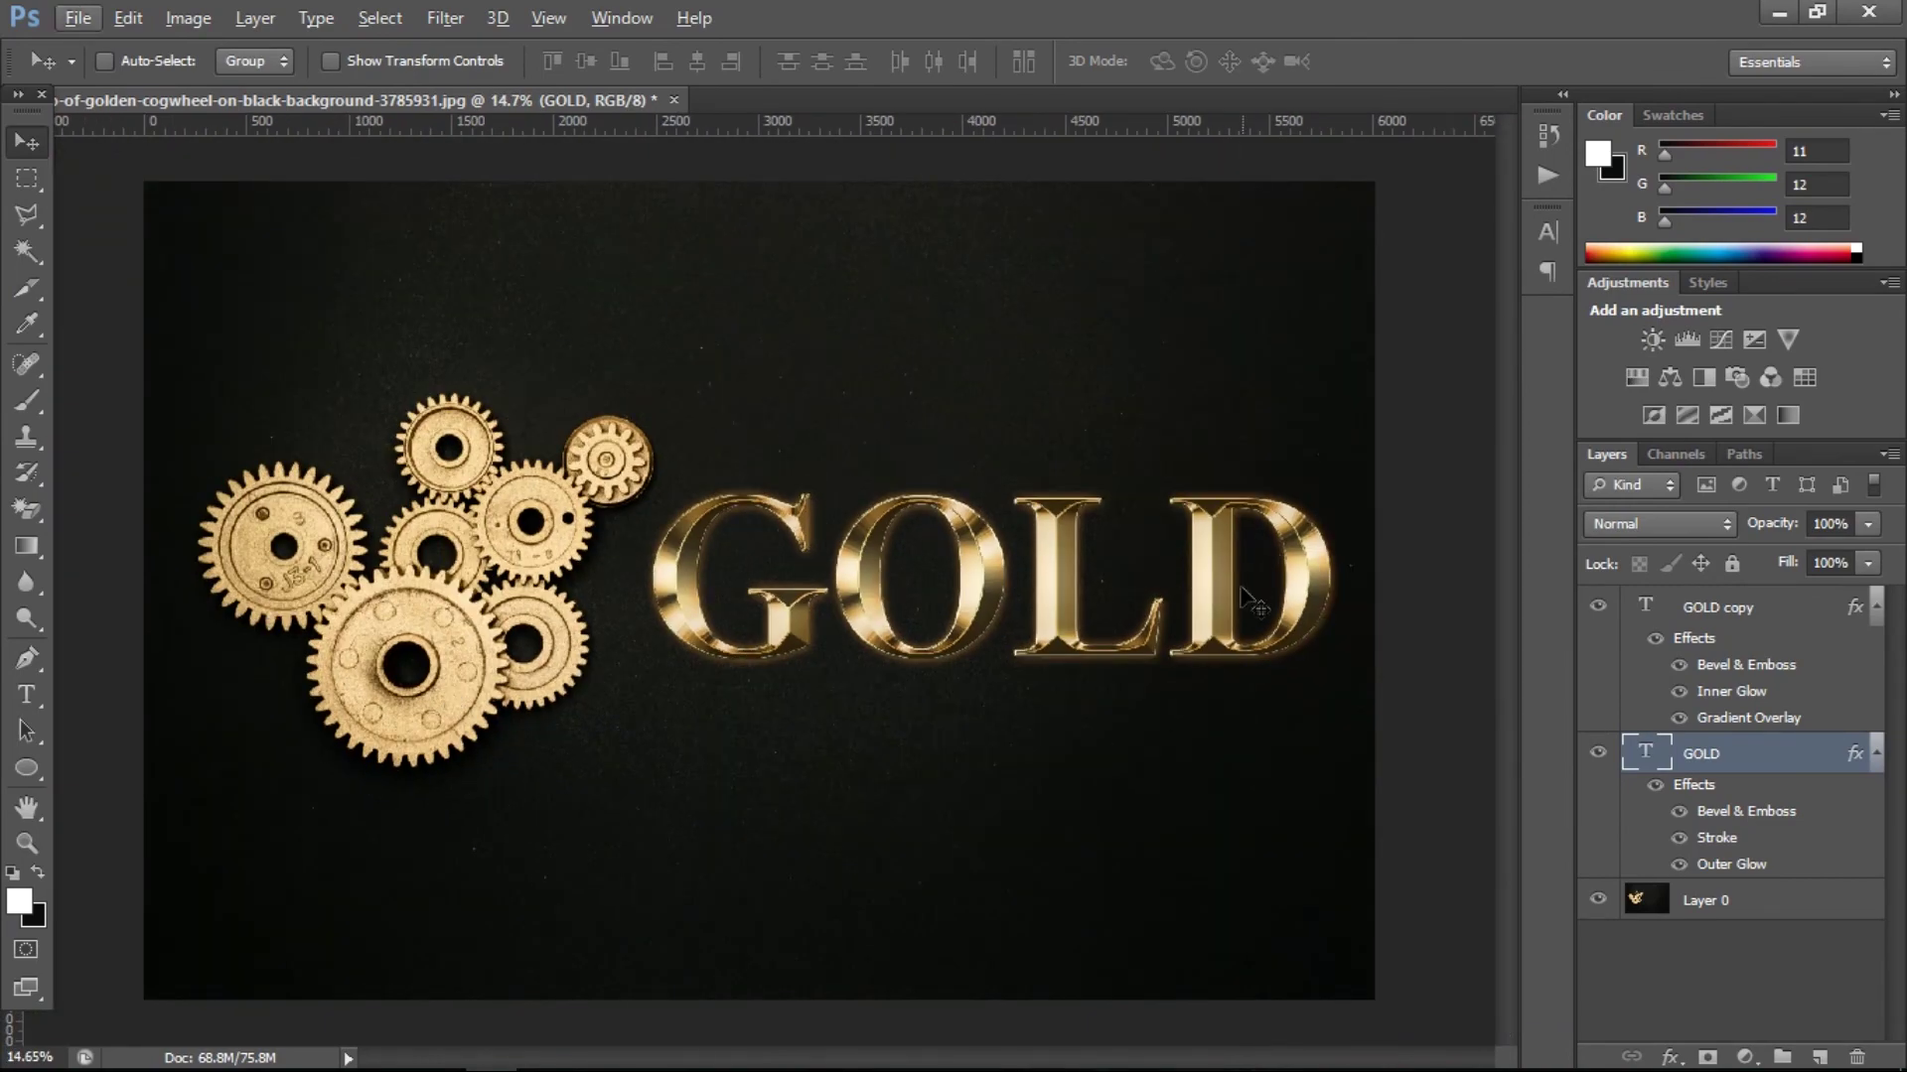